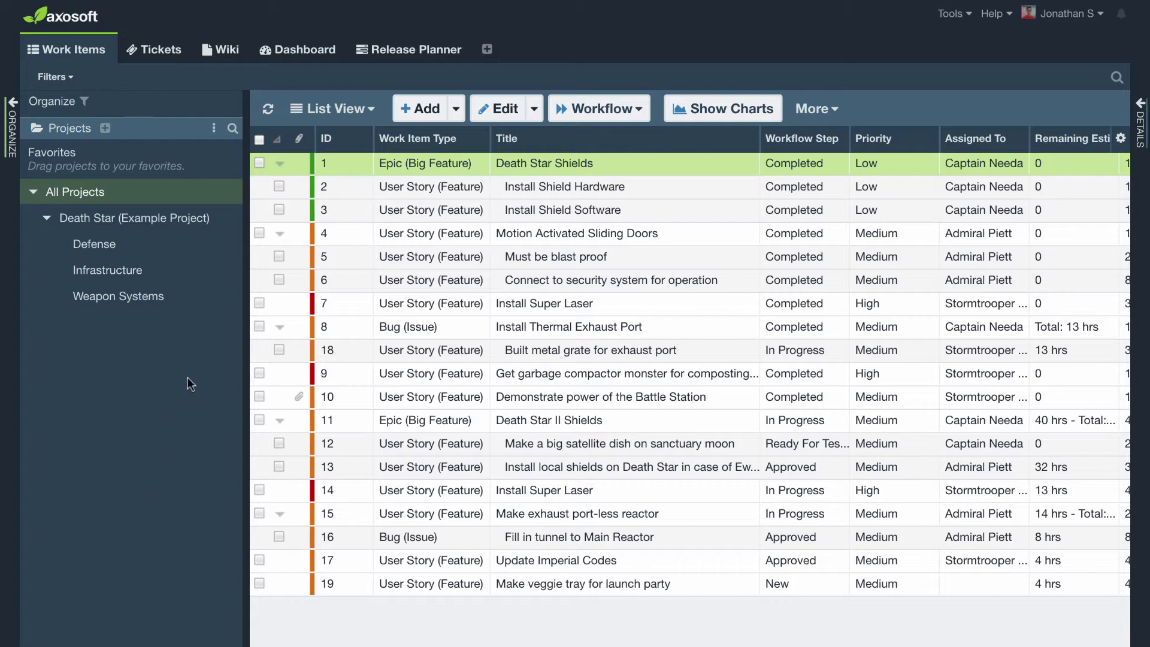
# Step: Create a project named Starkiller under All Projects, without adding a related product to releases
pyautogui.click(106, 128)
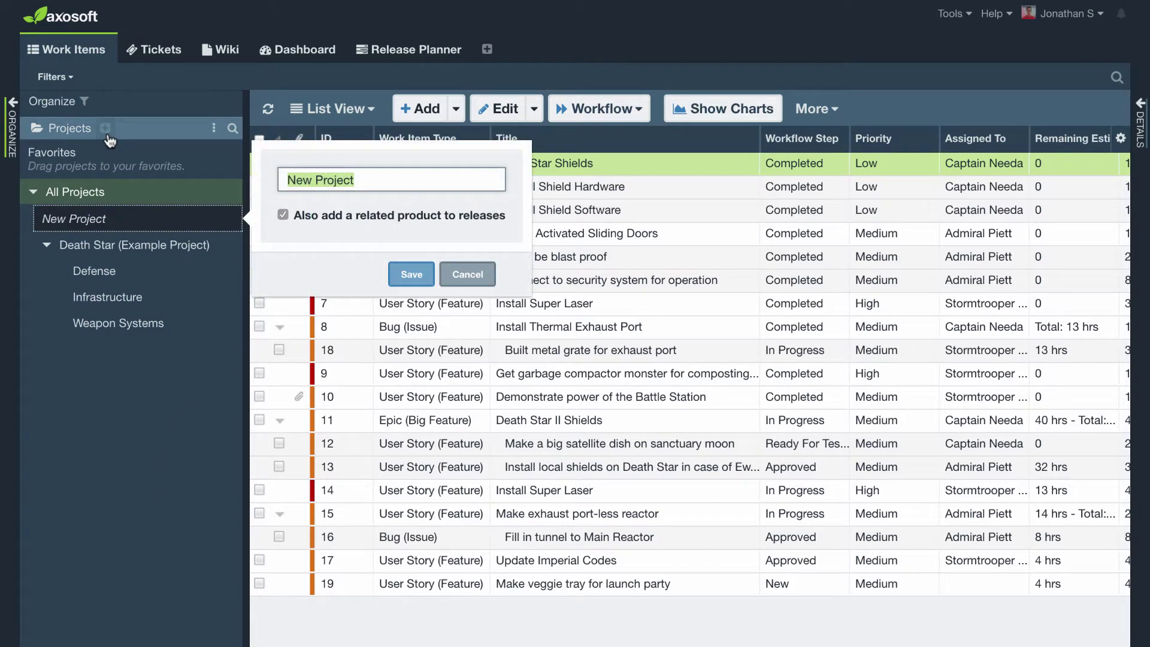
pyautogui.write('Starki')
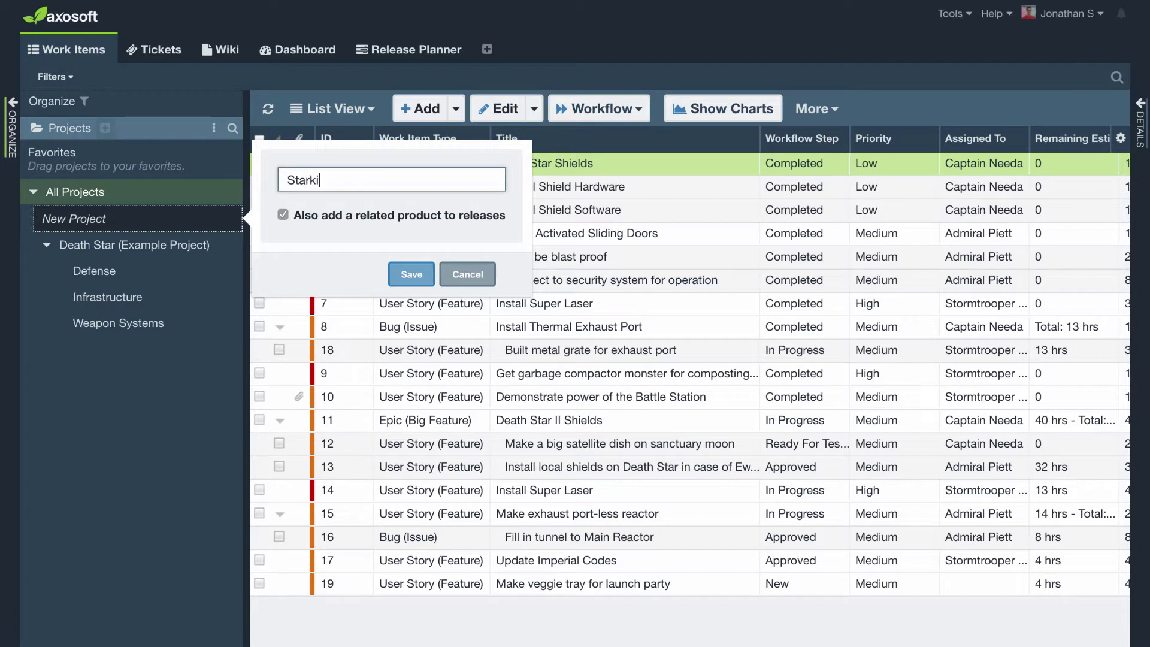
pyautogui.write('ller')
pyautogui.click(282, 214)
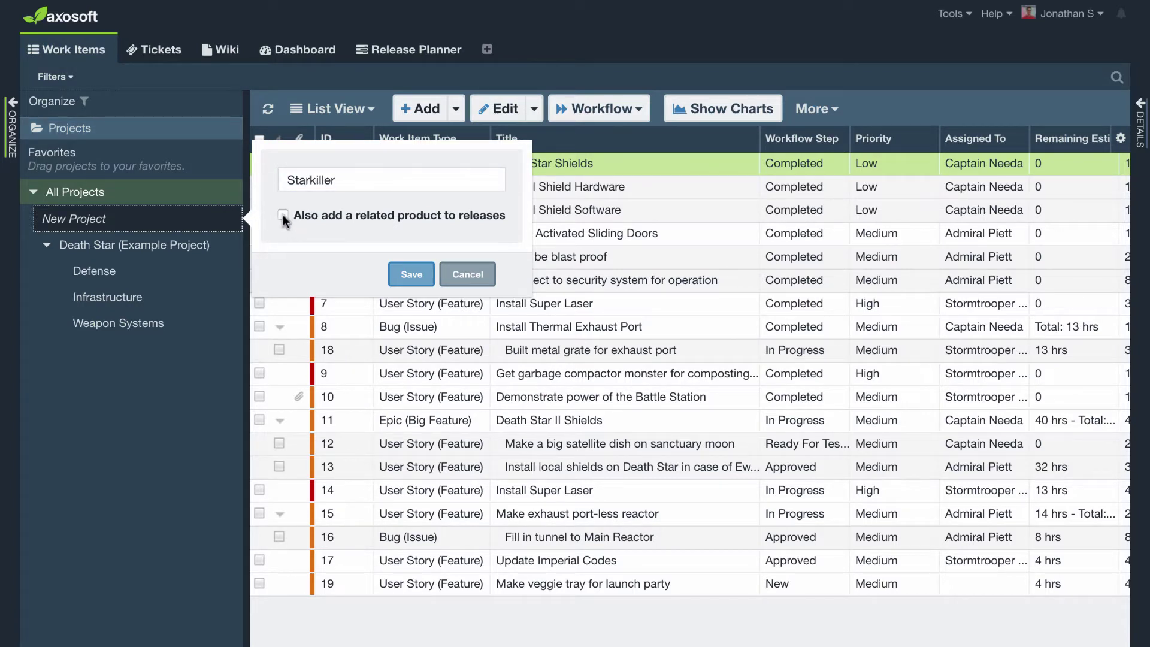
pyautogui.moveTo(295, 218); pyautogui.dragTo(465, 219)
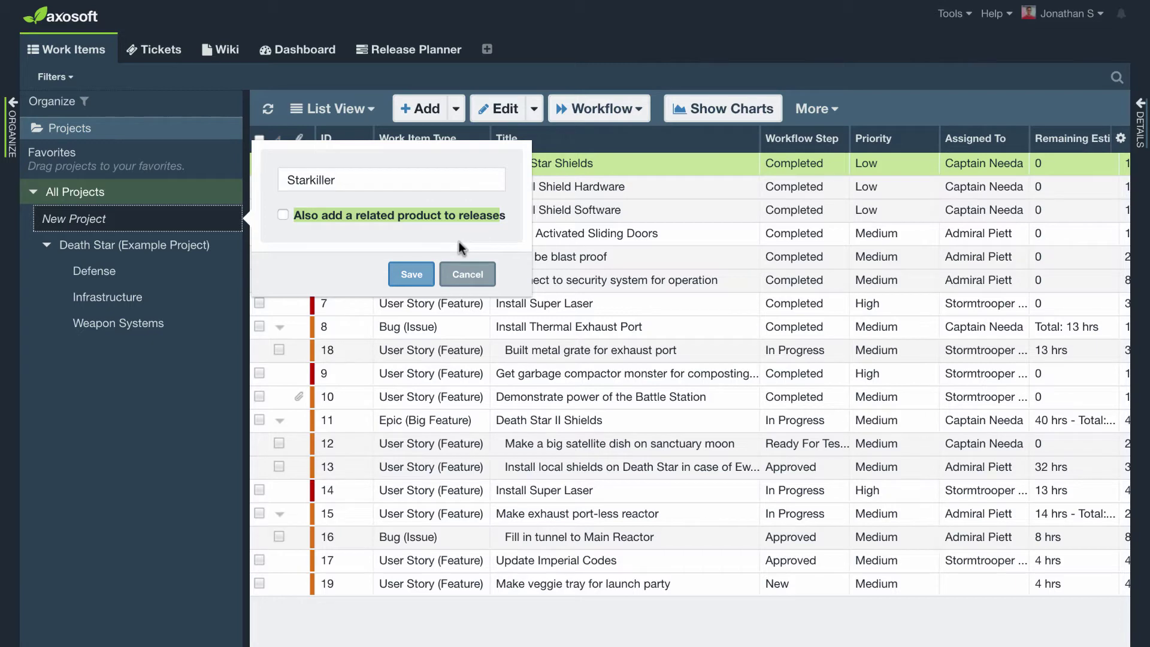
pyautogui.click(412, 275)
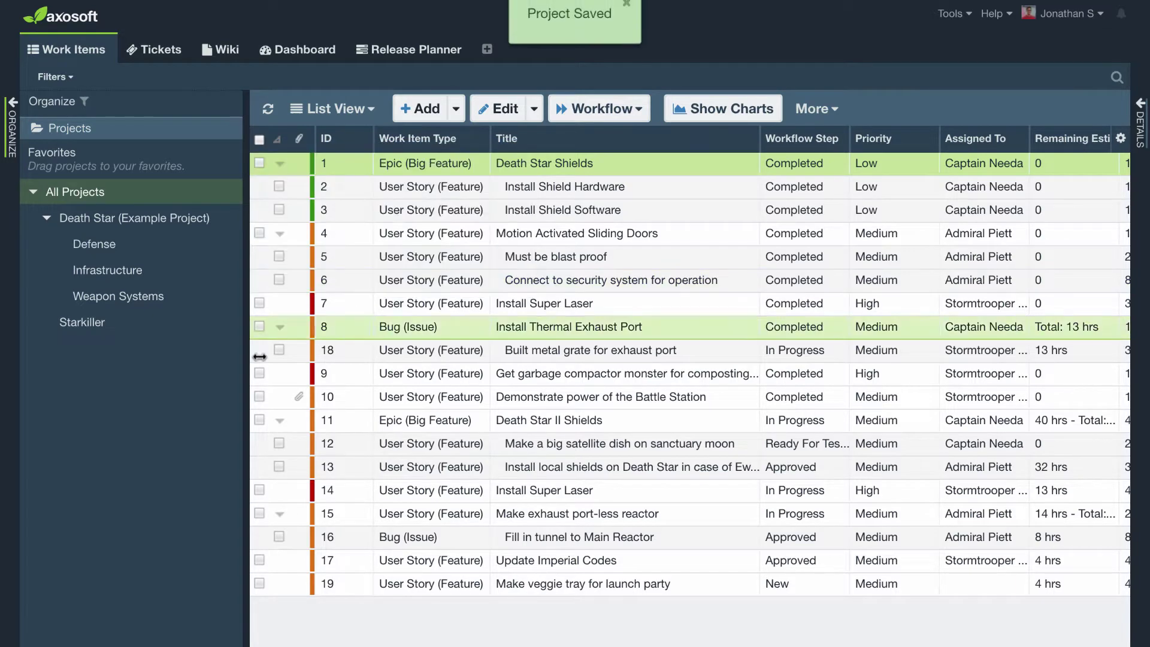
# Step: Quick-add a User Story (Feature) work item titled "Our first item" to the Starkiller project
pyautogui.click(184, 340)
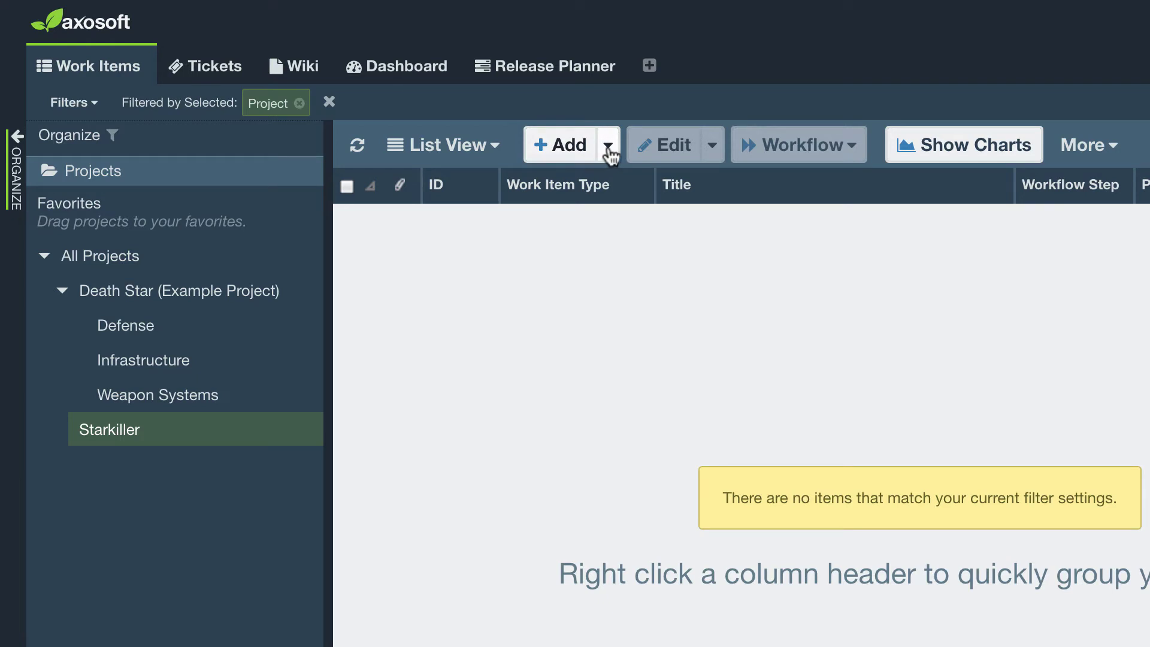
pyautogui.click(608, 147)
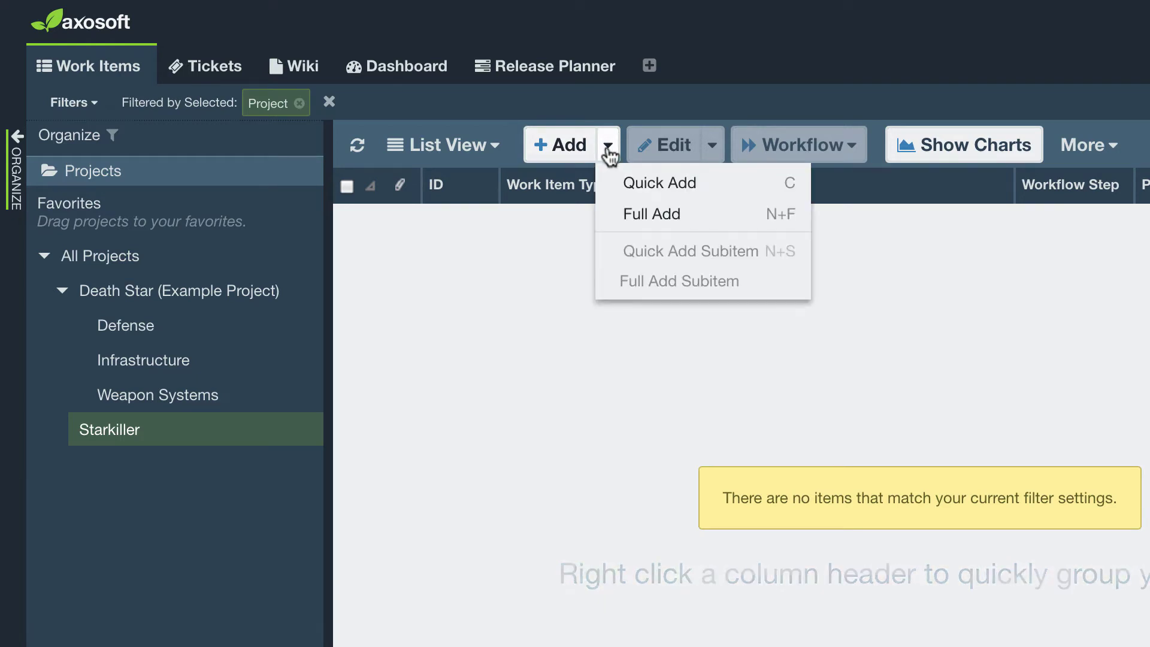
pyautogui.click(704, 191)
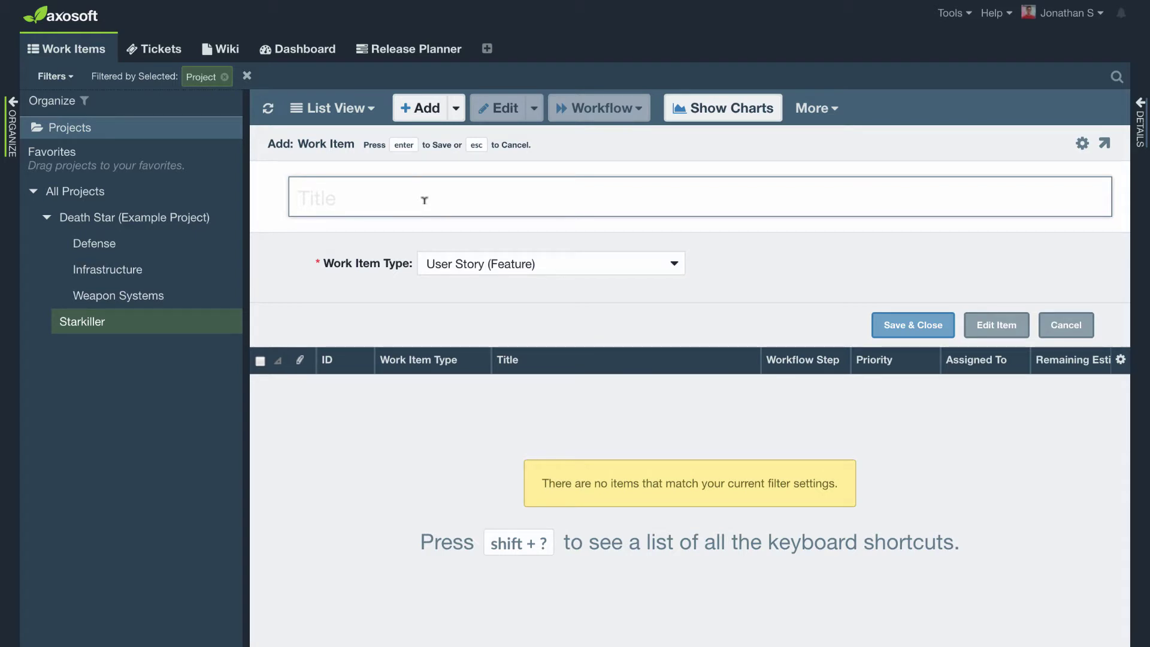
pyautogui.write('Our fi')
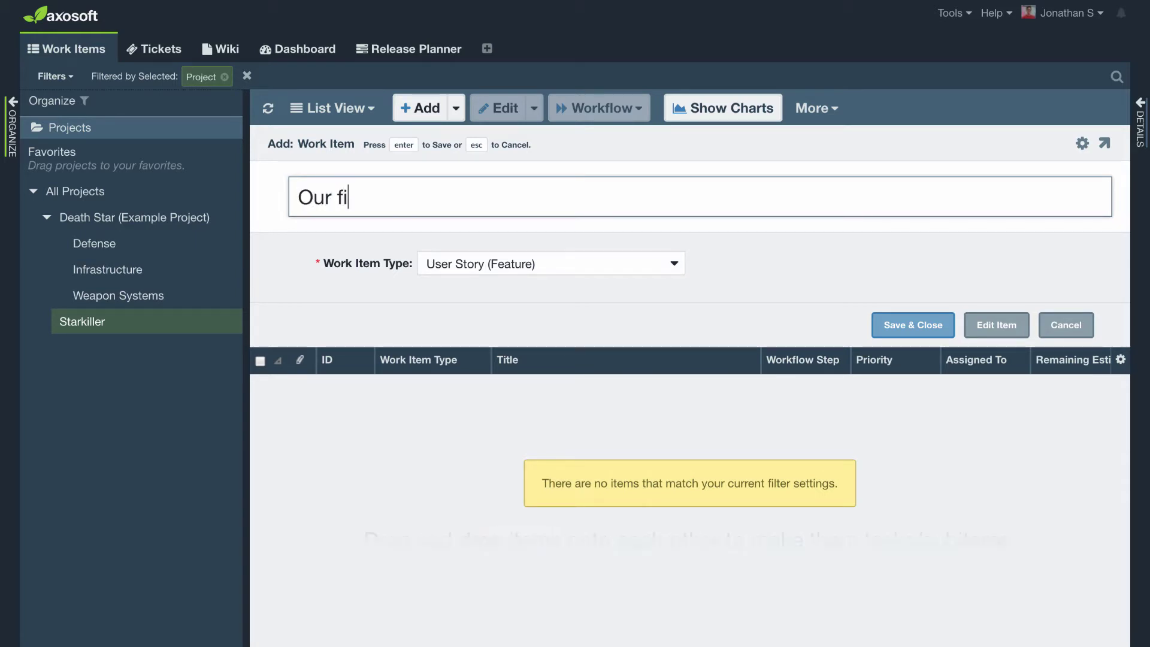
pyautogui.write('rst item')
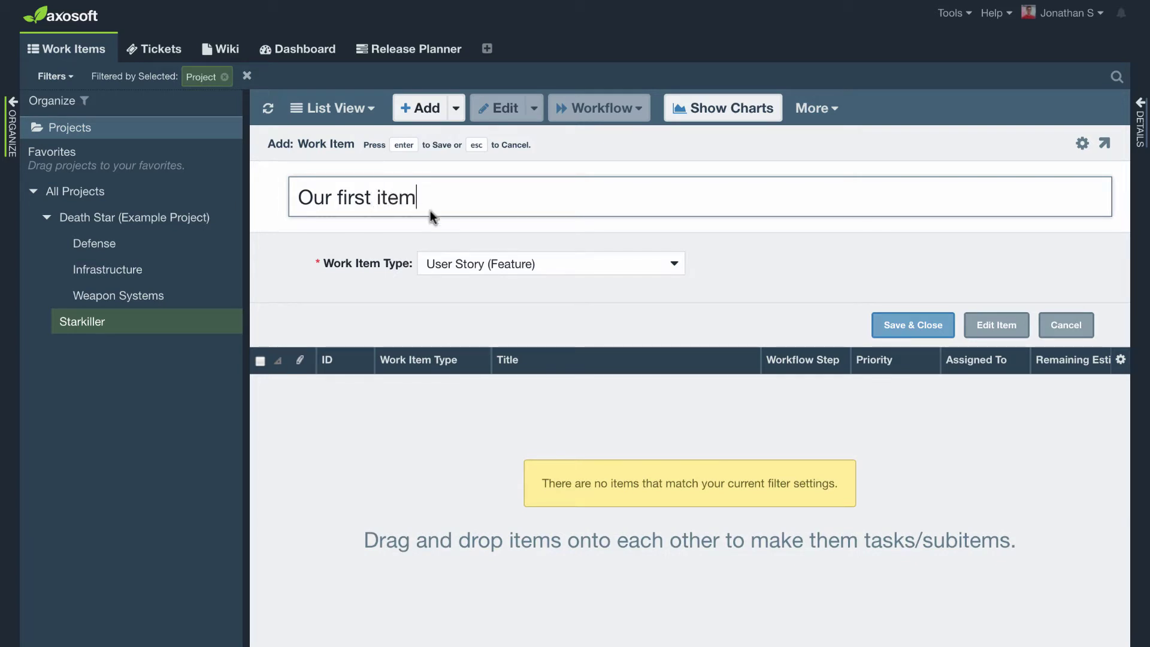
pyautogui.click(508, 261)
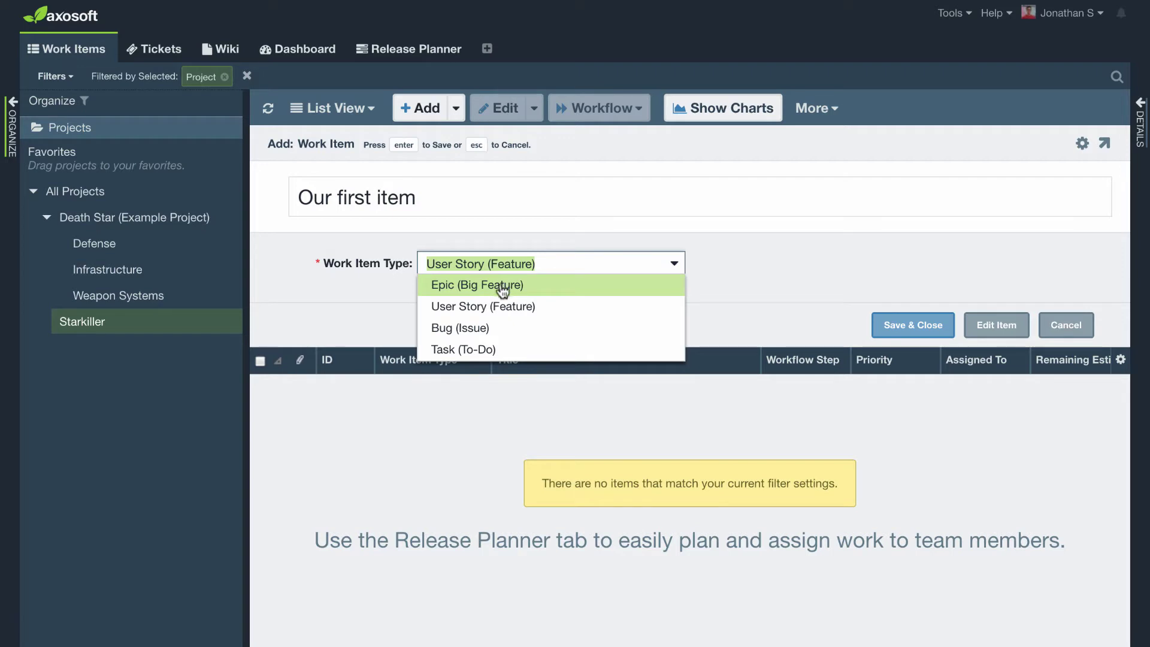
pyautogui.click(537, 307)
pyautogui.click(918, 326)
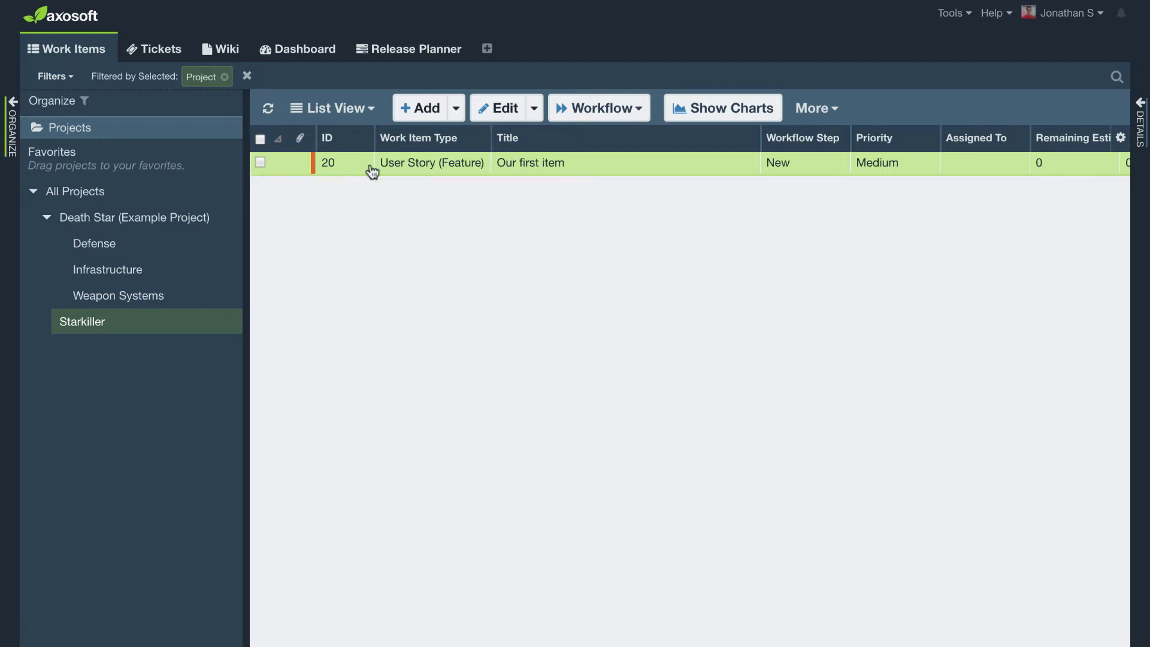
# Step: Open the "Our first item" work item for editing and look at its field template
pyautogui.click(507, 111)
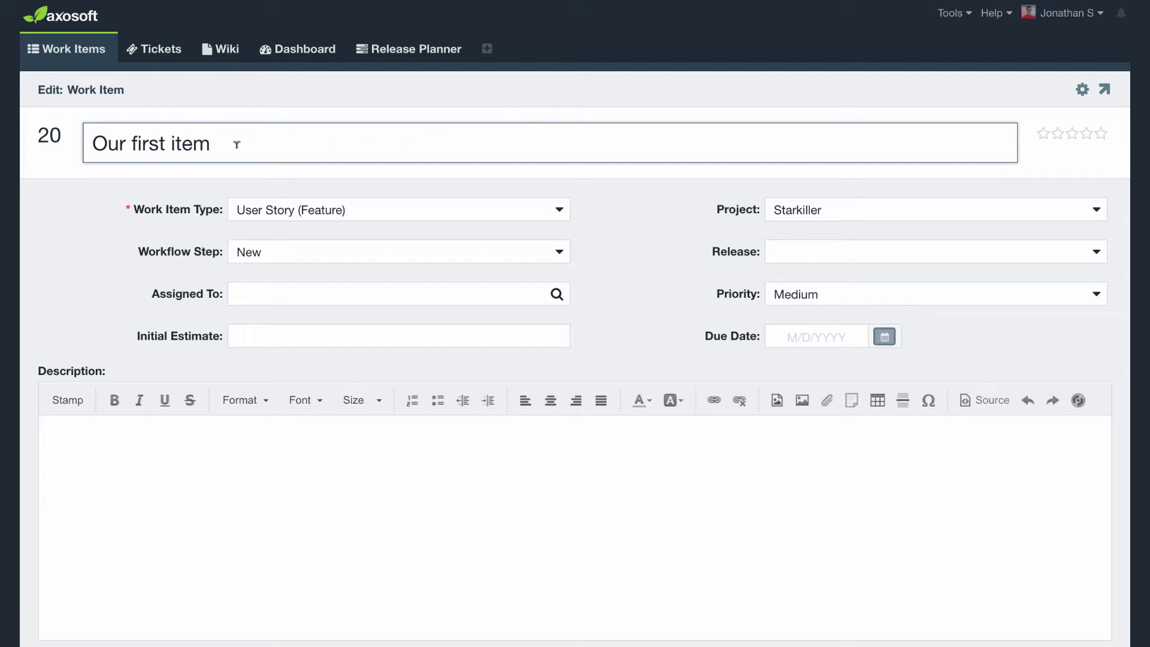
pyautogui.moveTo(237, 143); pyautogui.dragTo(103, 201)
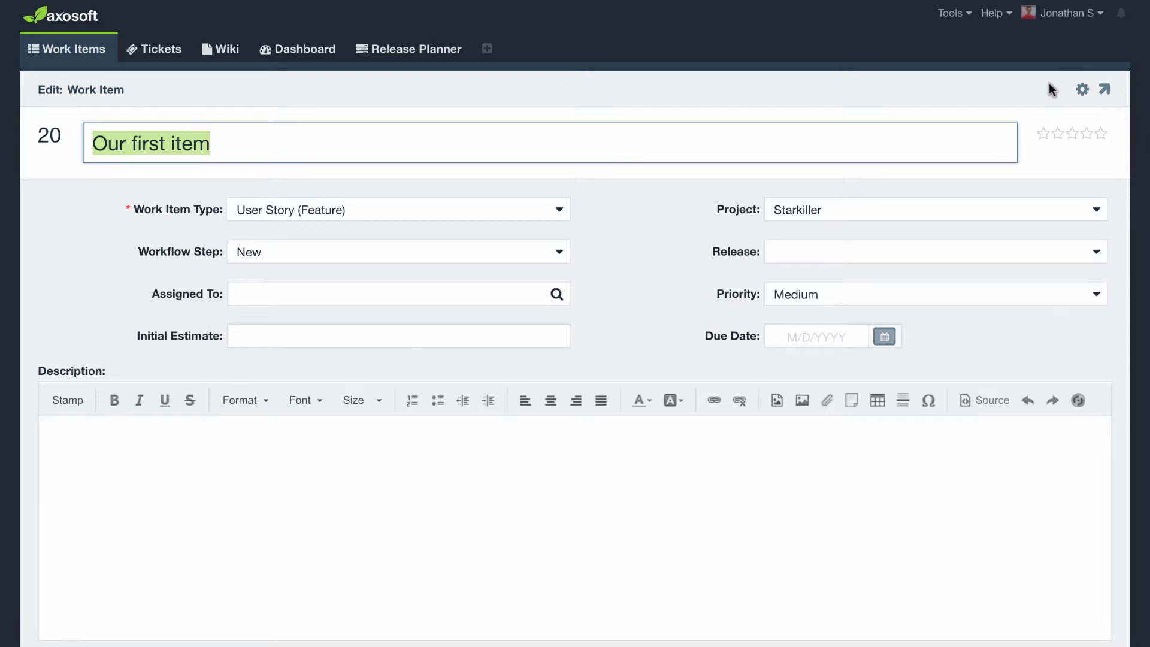
pyautogui.click(1083, 97)
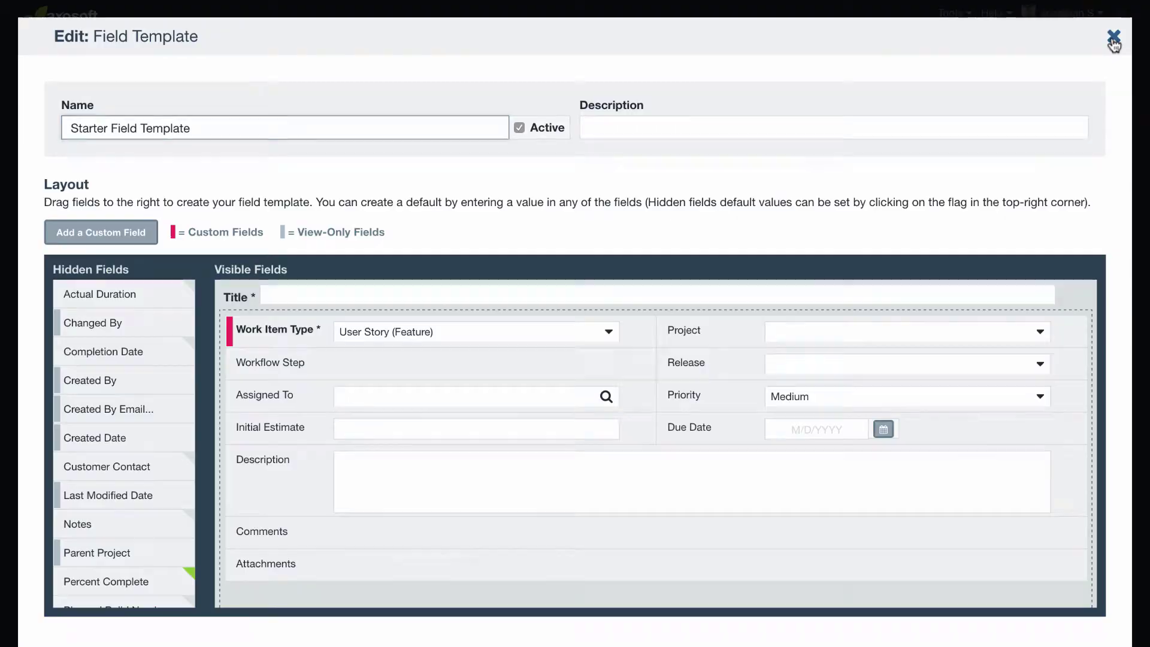
pyautogui.click(1114, 41)
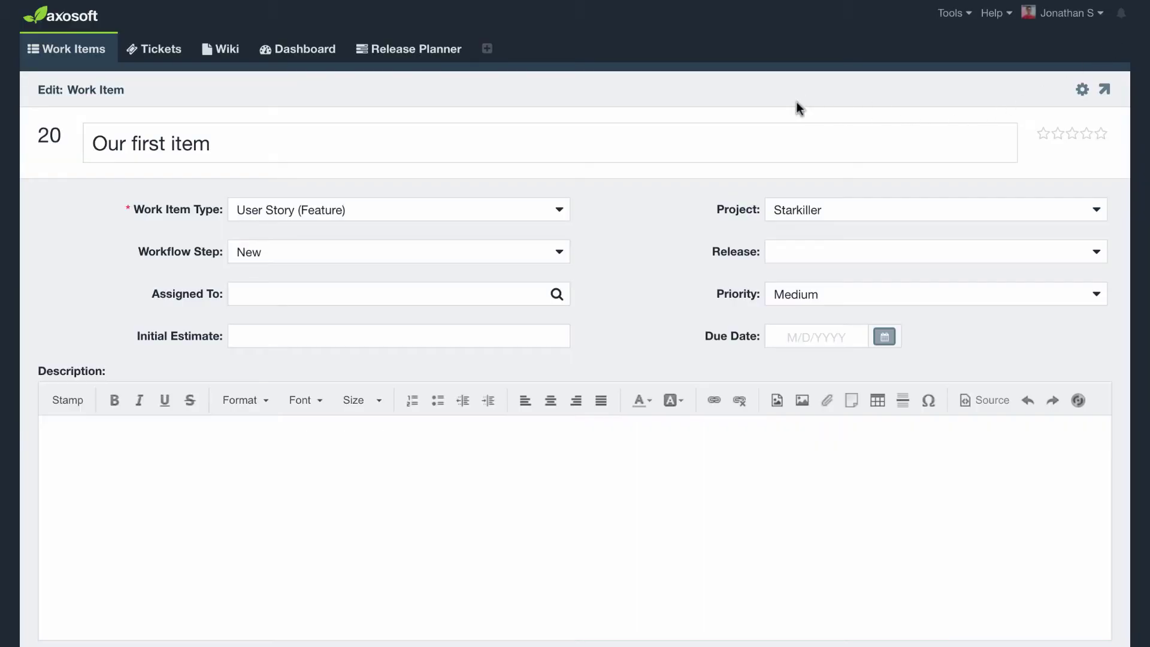
# Step: In the Starter Field Template, hide the Priority field and make the Status field visible beside Due Date
pyautogui.click(1085, 94)
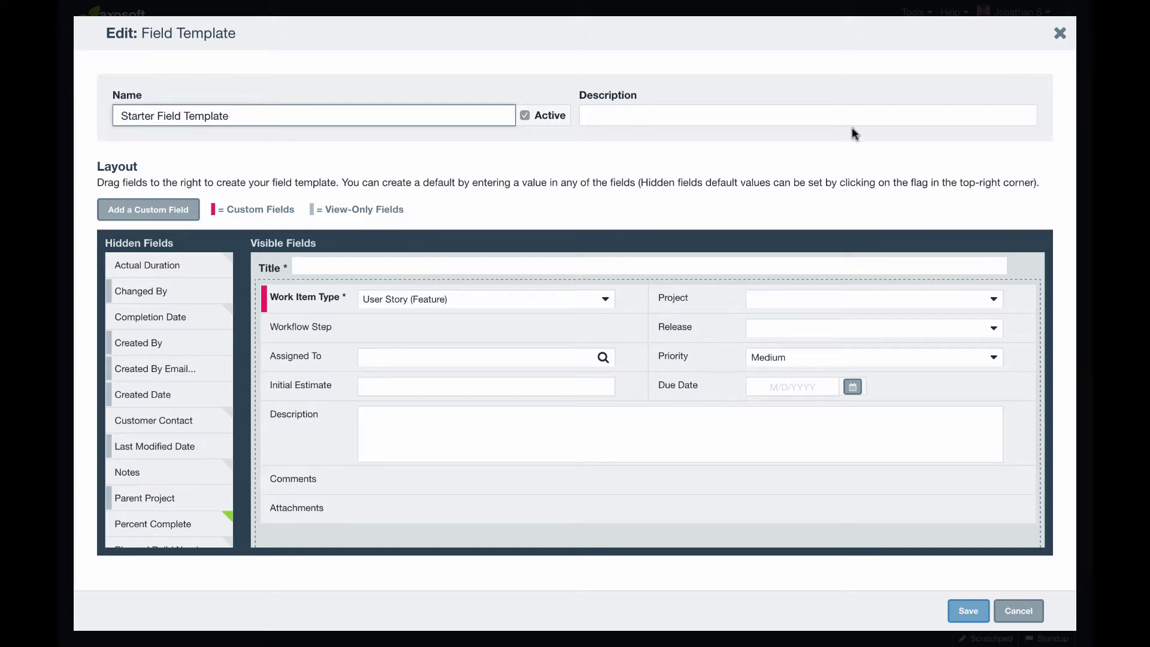
pyautogui.moveTo(370, 400)
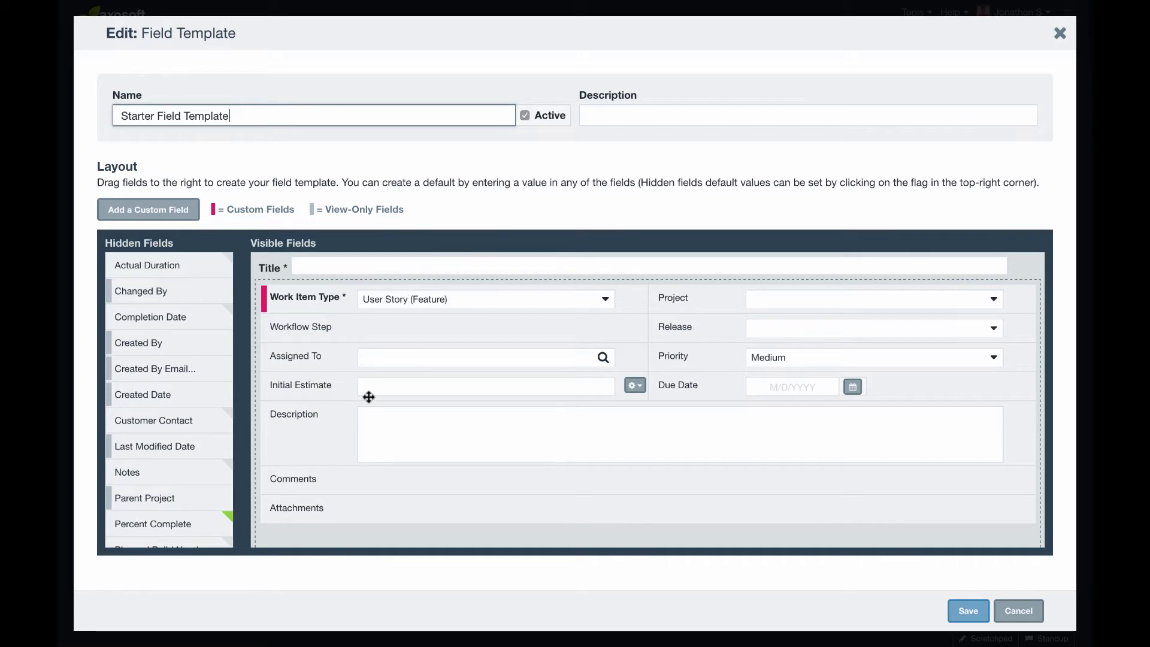
pyautogui.moveTo(703, 358); pyautogui.dragTo(186, 346)
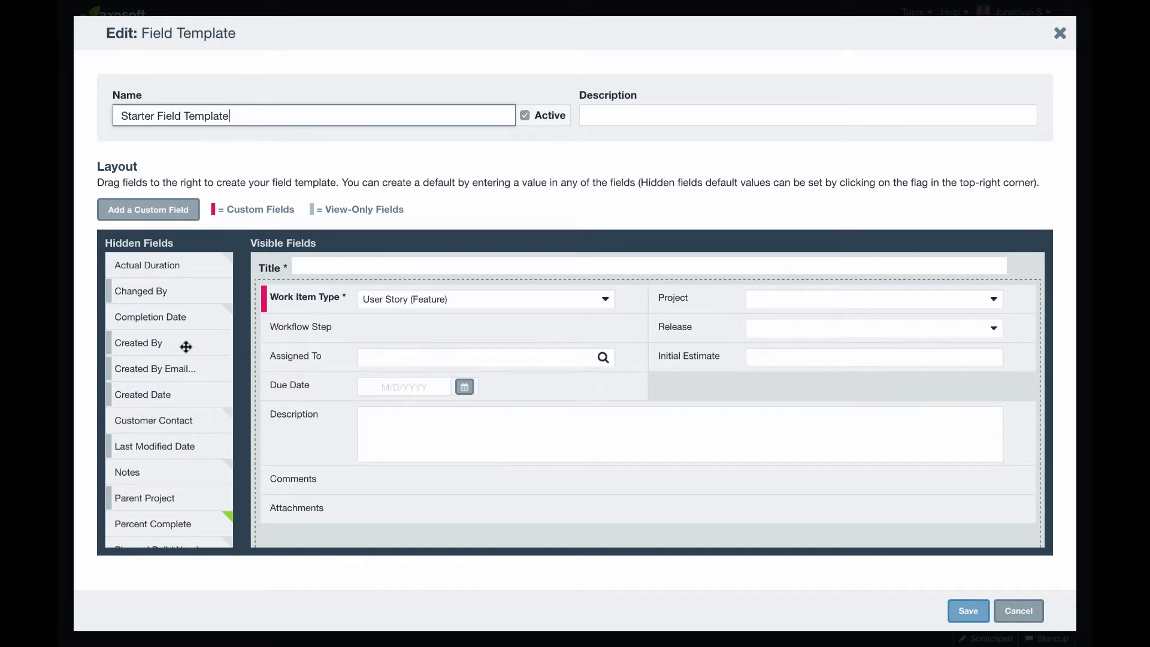
pyautogui.scroll(-3, 173, 362)
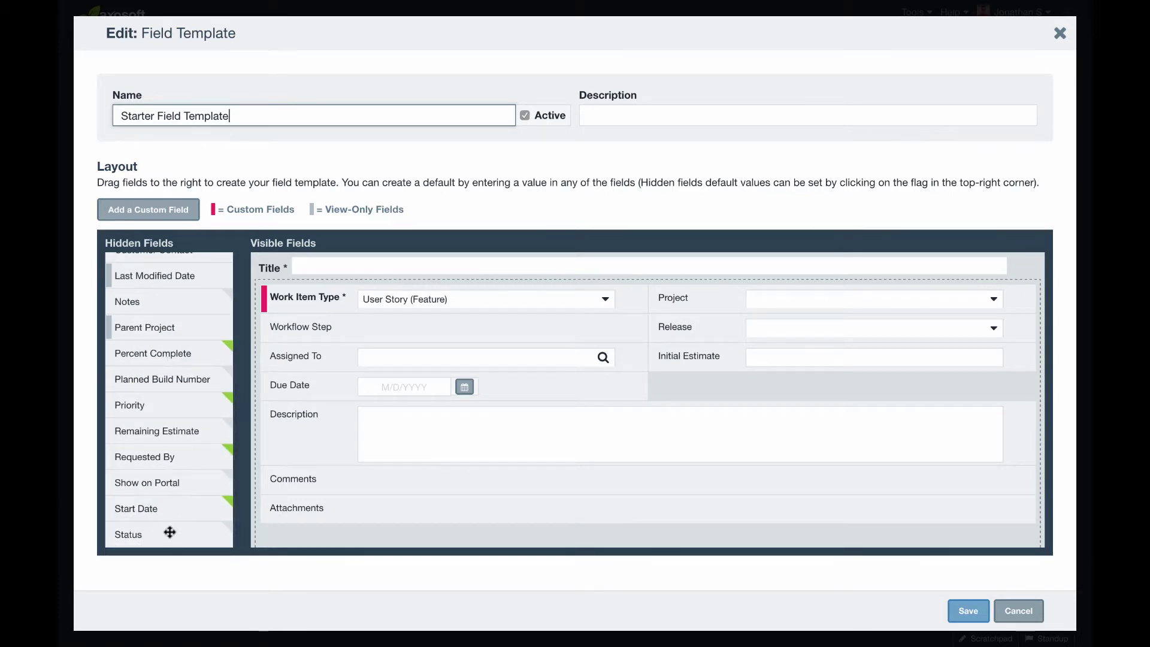
pyautogui.moveTo(179, 534); pyautogui.dragTo(688, 385)
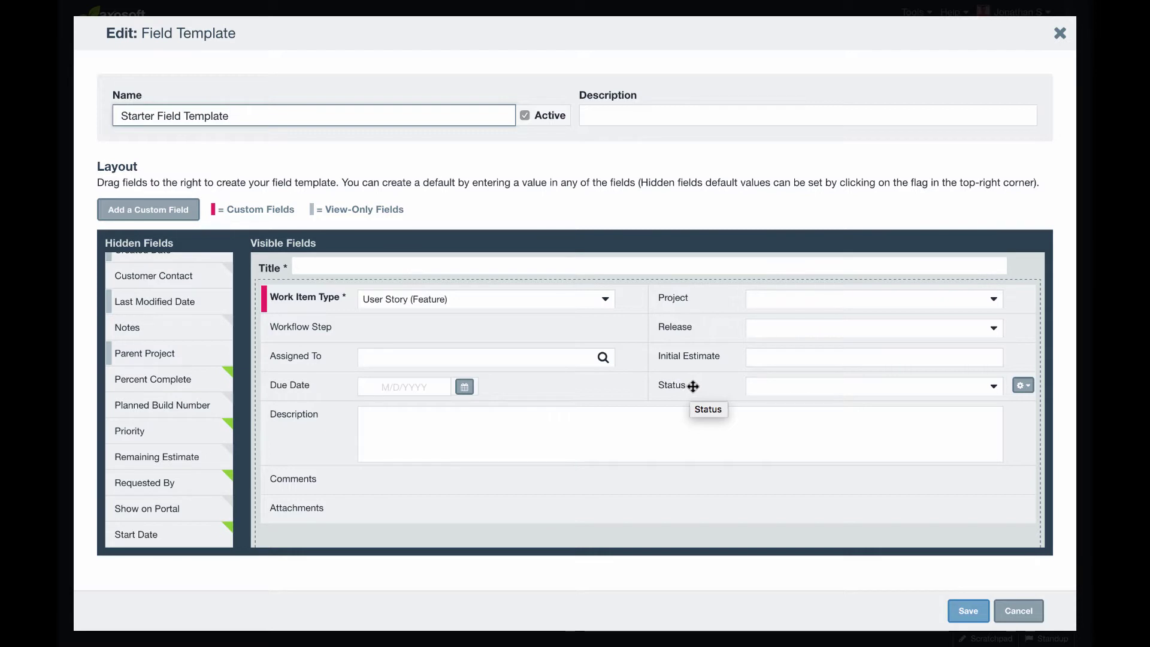
# Step: Try Open as the default value of the template's Status field and clear it again
pyautogui.click(994, 384)
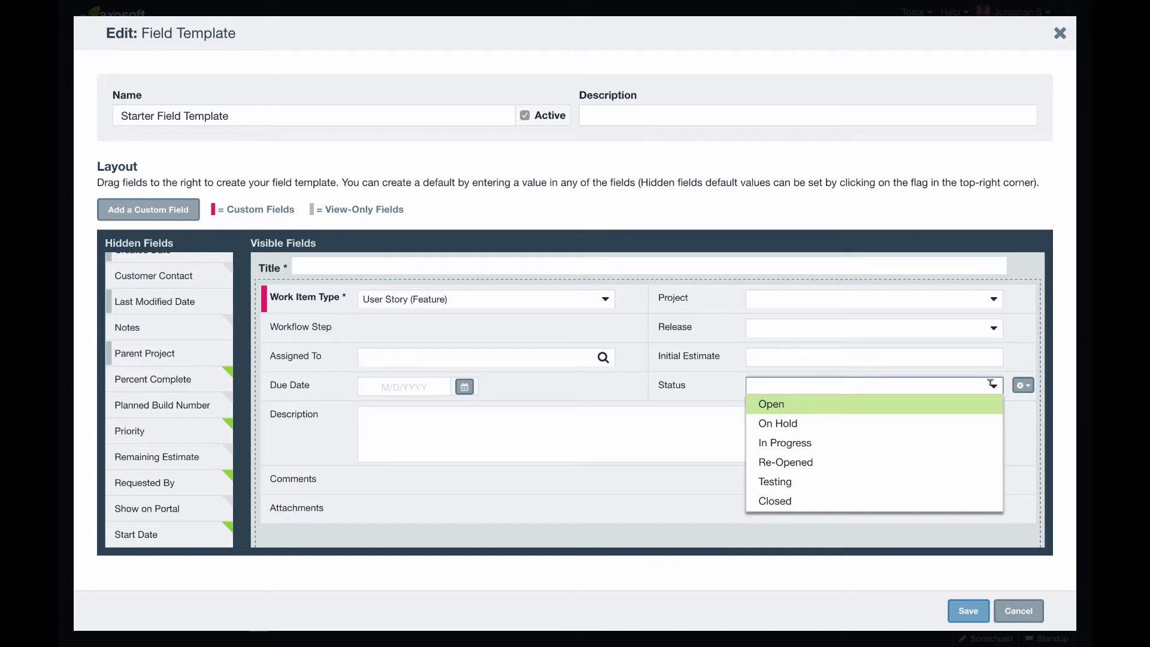
pyautogui.click(926, 400)
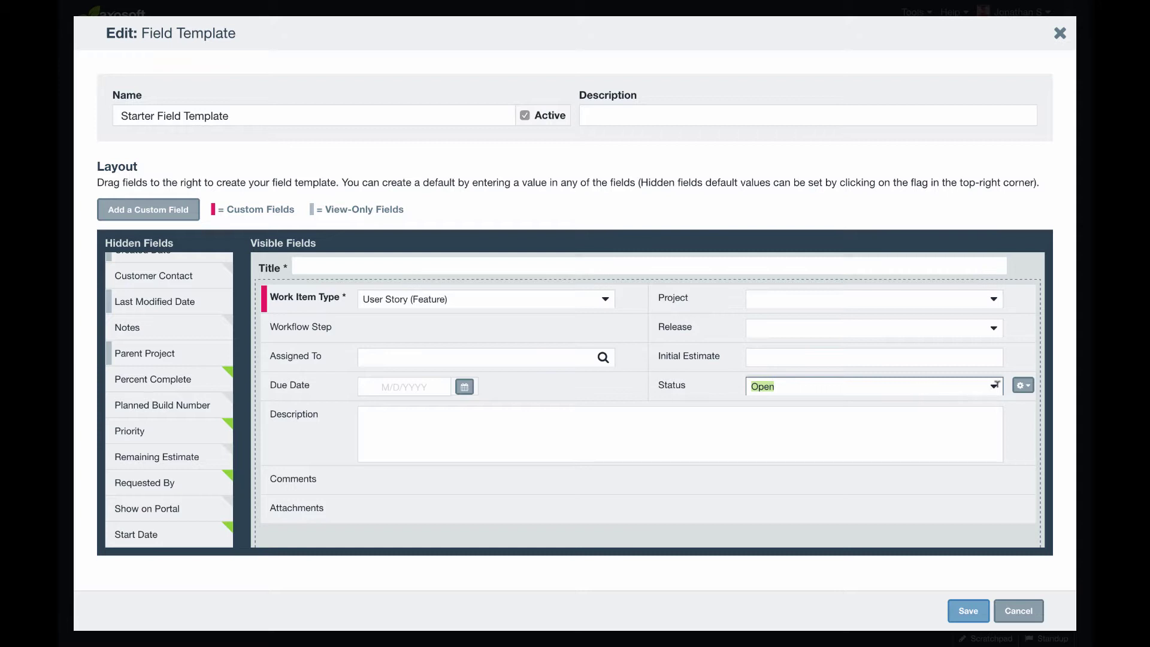
pyautogui.click(993, 386)
pyautogui.press('BackSpace')
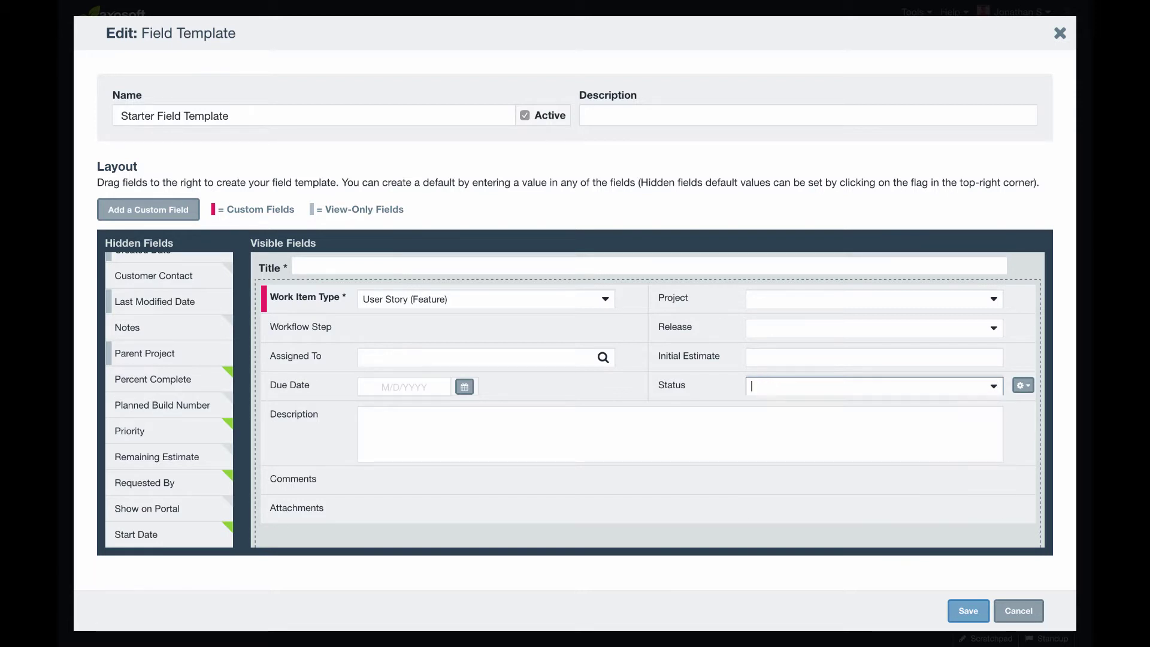
pyautogui.click(758, 203)
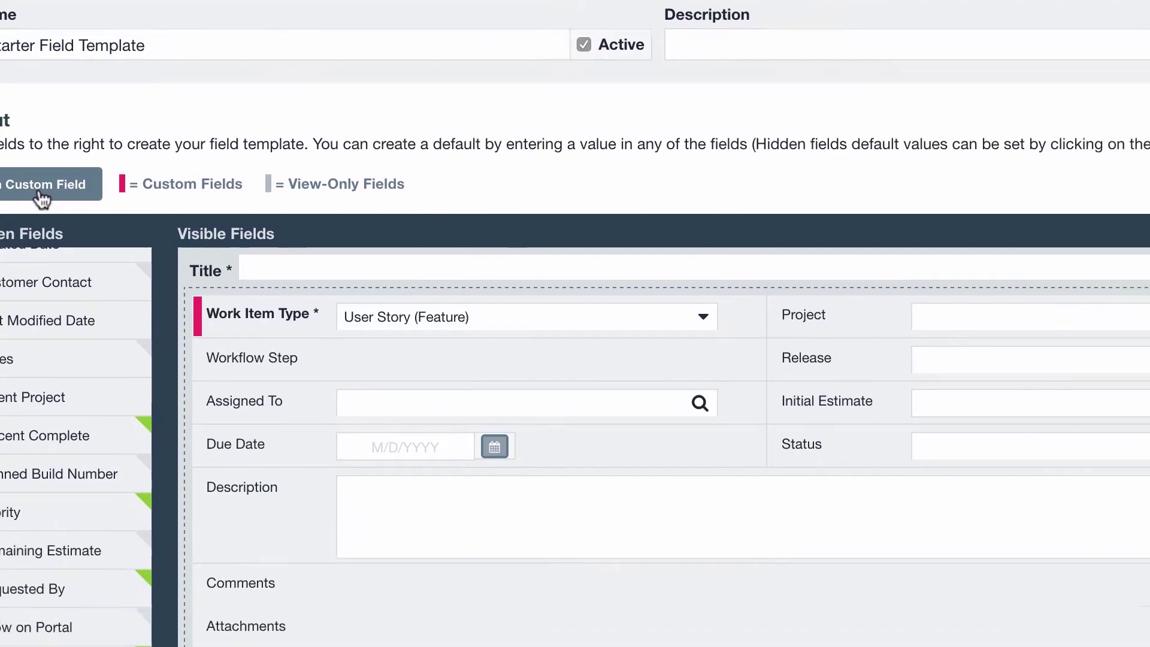
# Step: Add a custom field labelled "Custom Comments" of type Comments, included in all current field templates and the right Details Panel
pyautogui.click(147, 322)
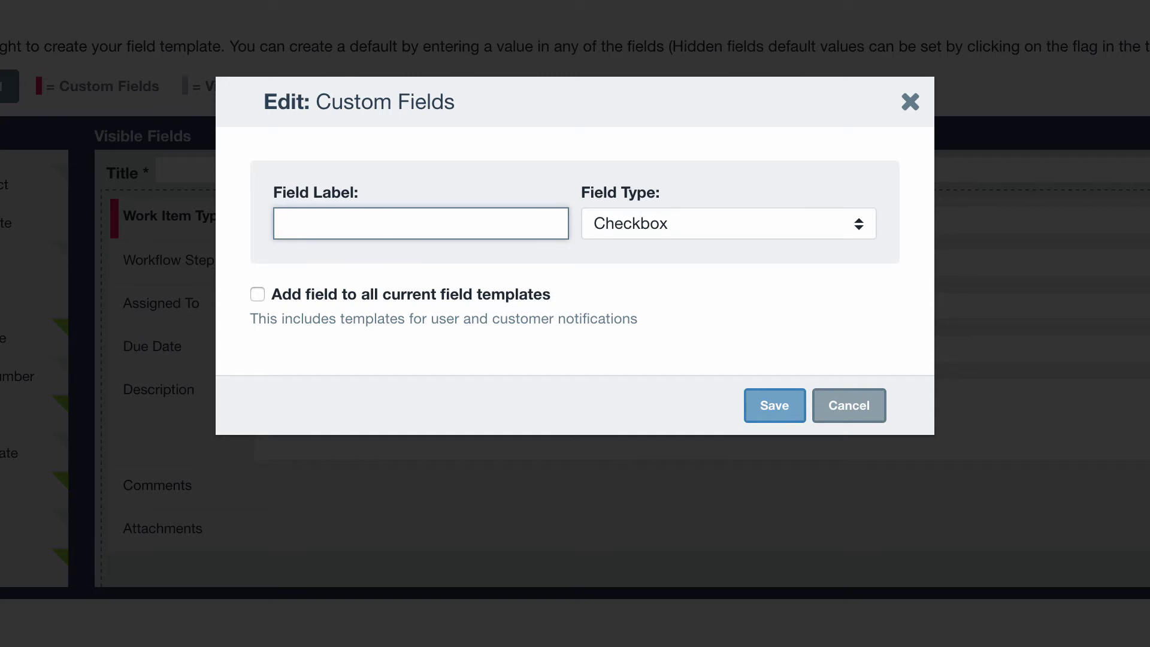
pyautogui.write('Custom Comments')
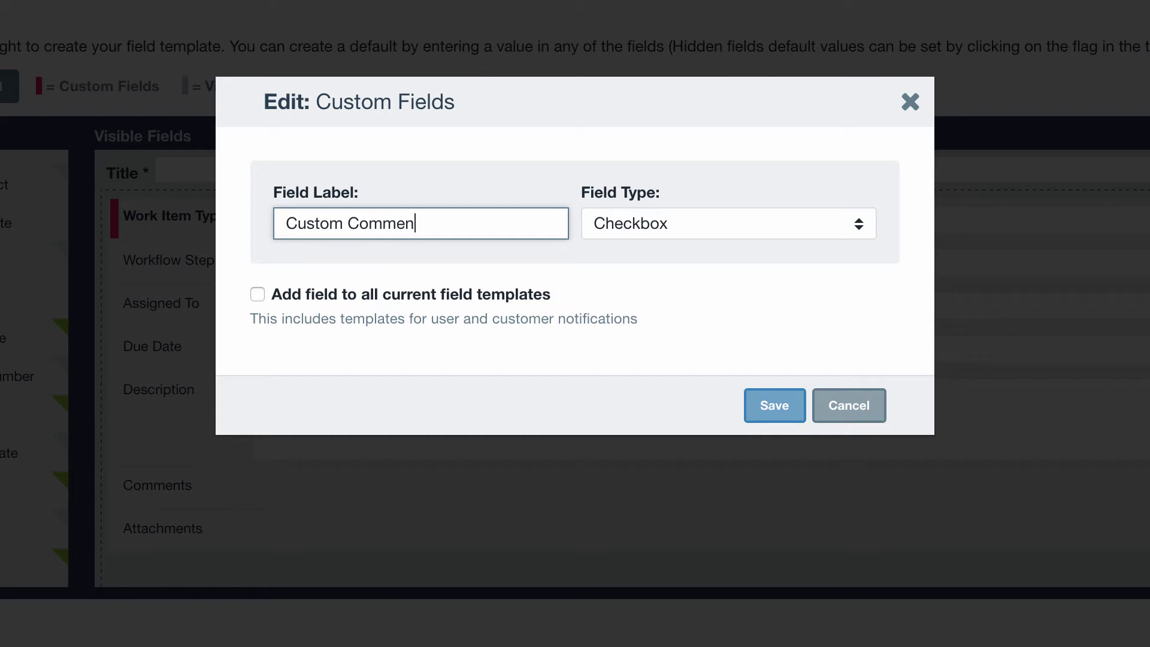
pyautogui.click(693, 232)
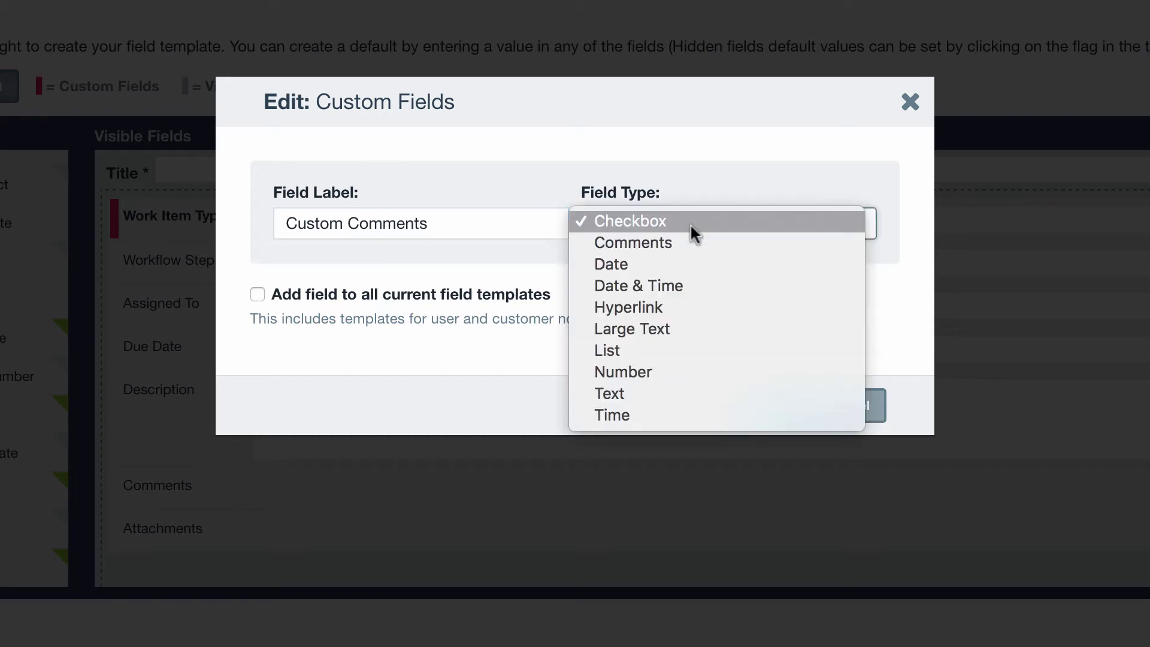
pyautogui.click(695, 242)
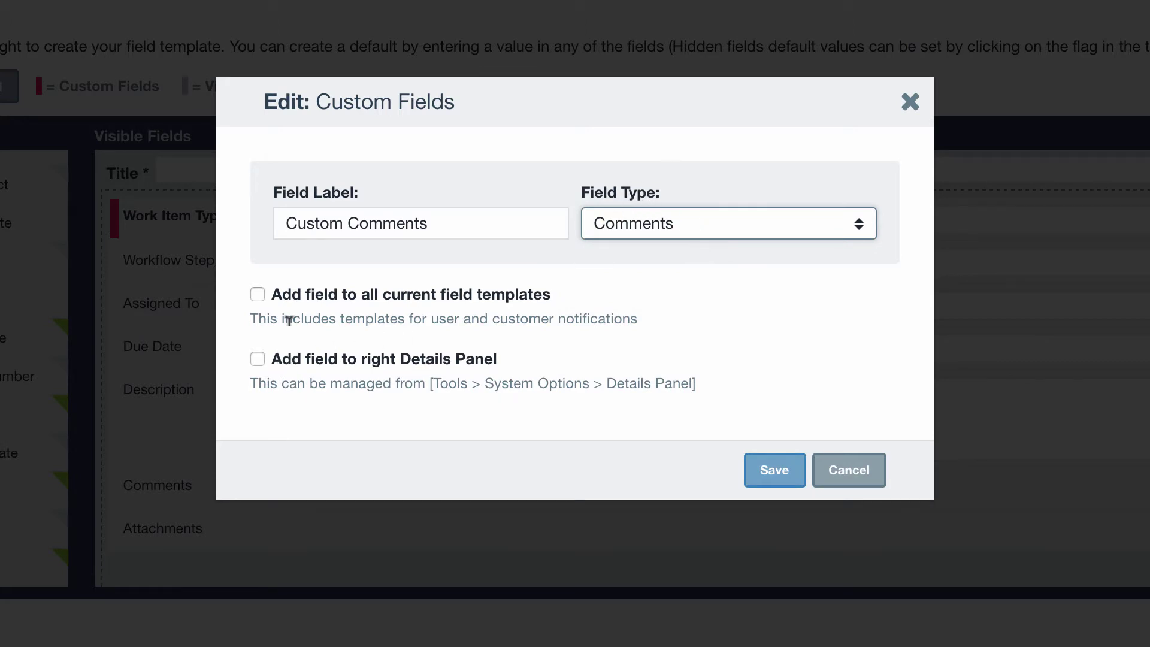
pyautogui.click(258, 293)
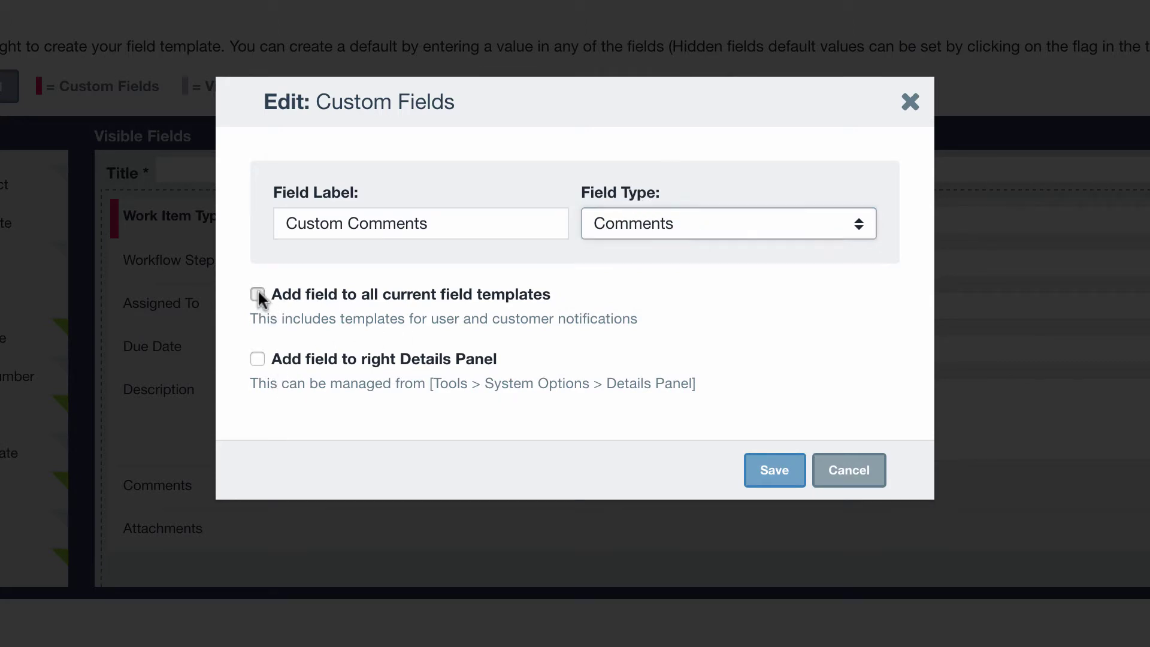
pyautogui.moveTo(382, 294); pyautogui.dragTo(549, 294)
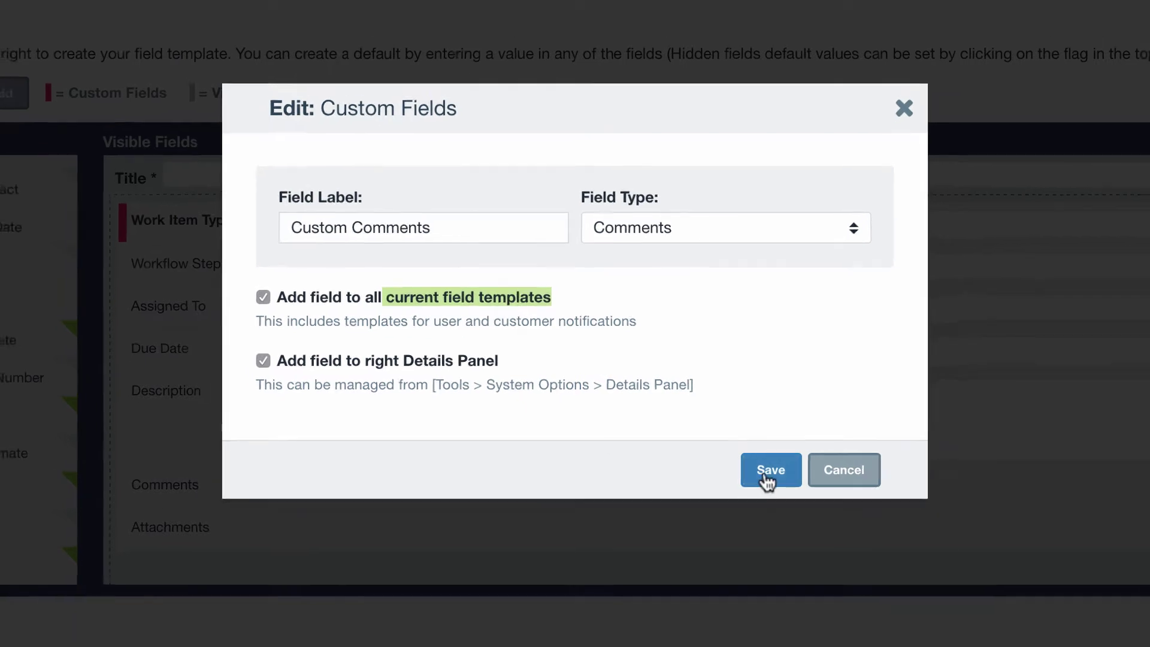
pyautogui.click(773, 474)
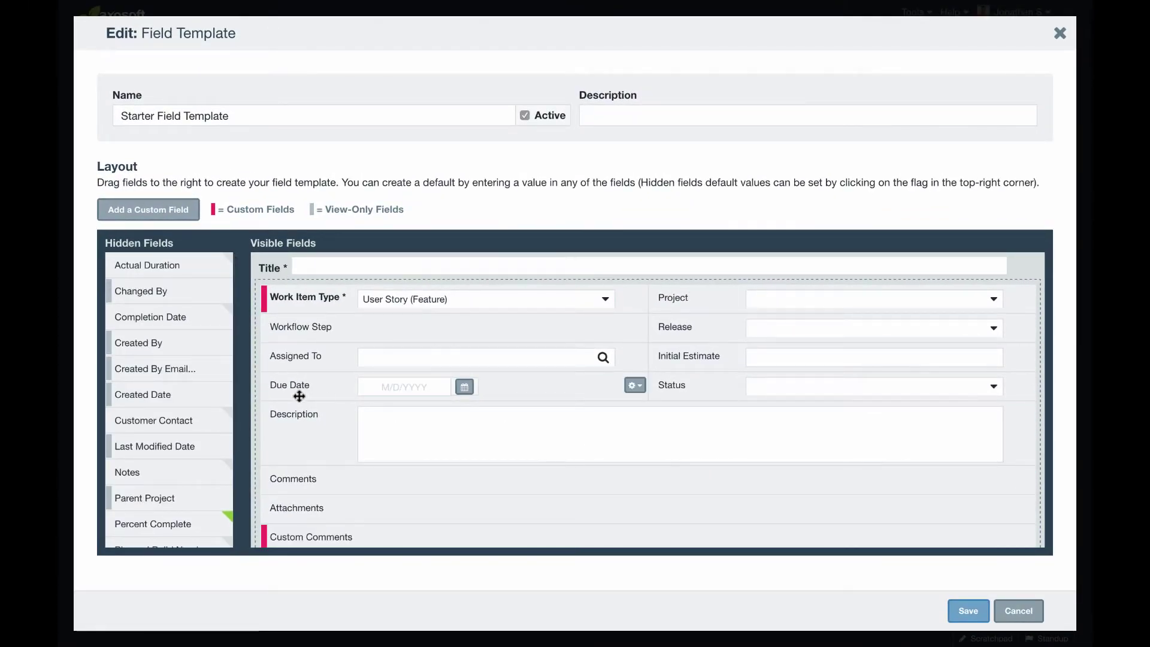
# Step: Save the field template, and save and close the work item after checking its Custom Comments section
pyautogui.scroll(-1, 303, 393)
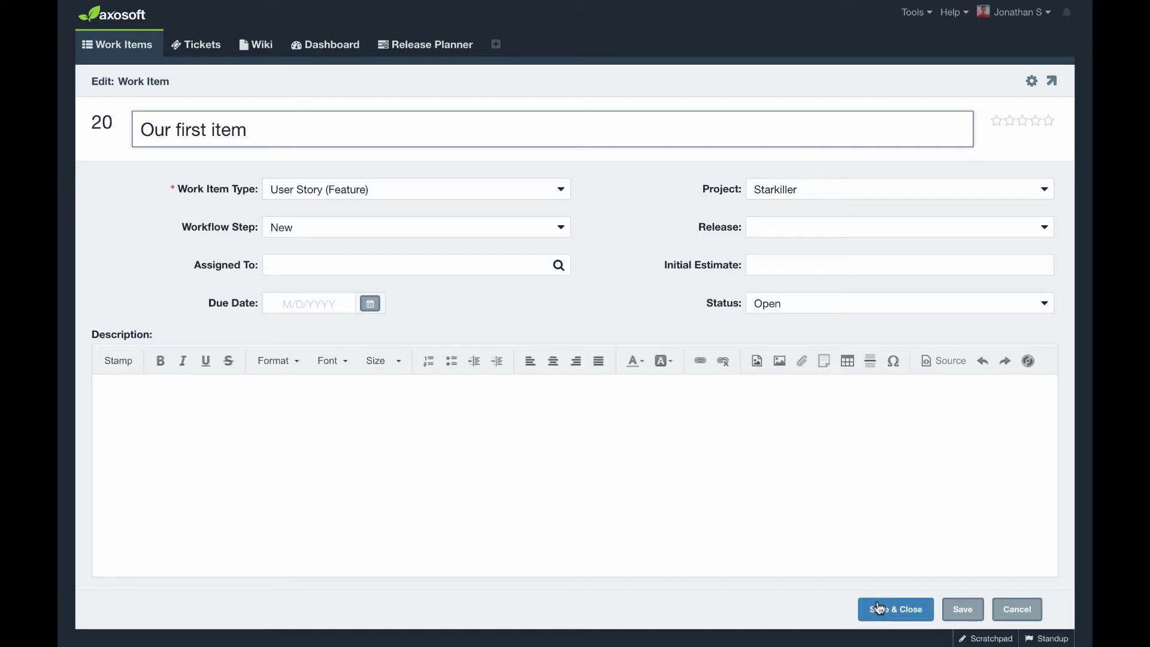
pyautogui.scroll(-8, 739, 470)
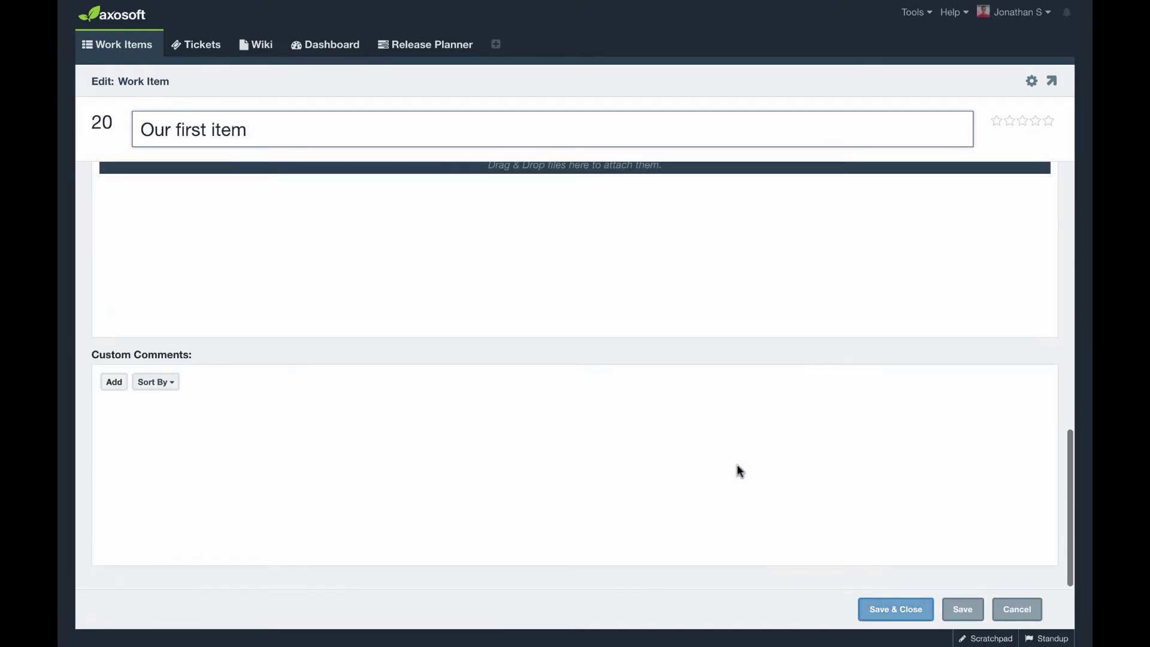
pyautogui.click(896, 609)
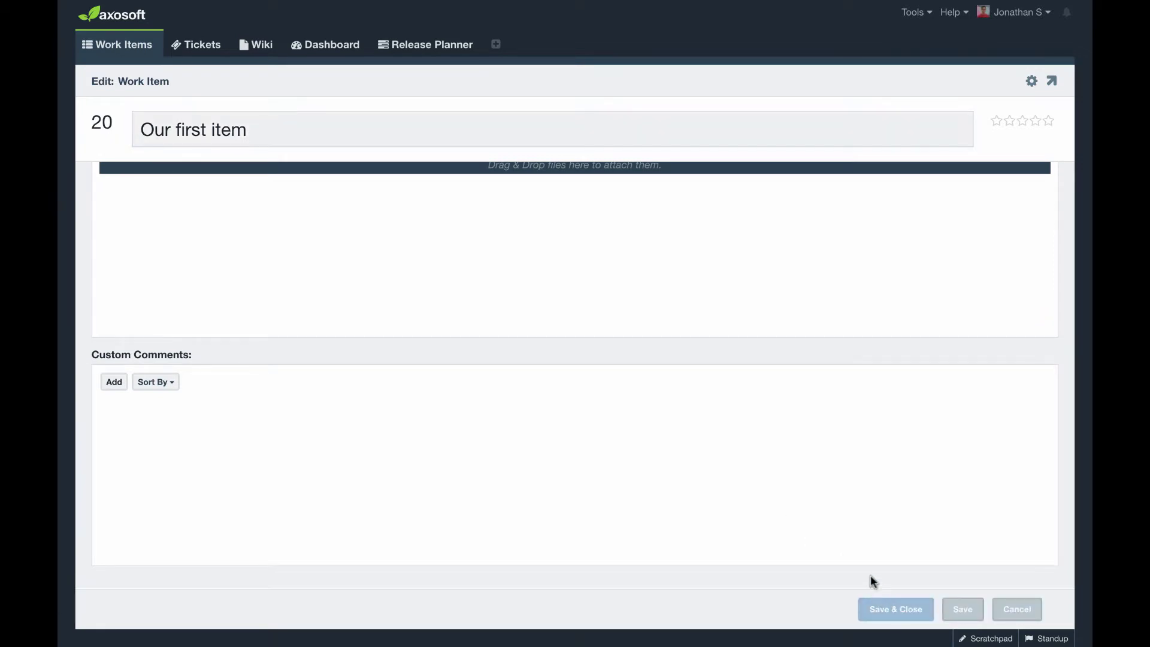
# Step: View the workflow steps available for the work item "Our first item"
pyautogui.click(708, 352)
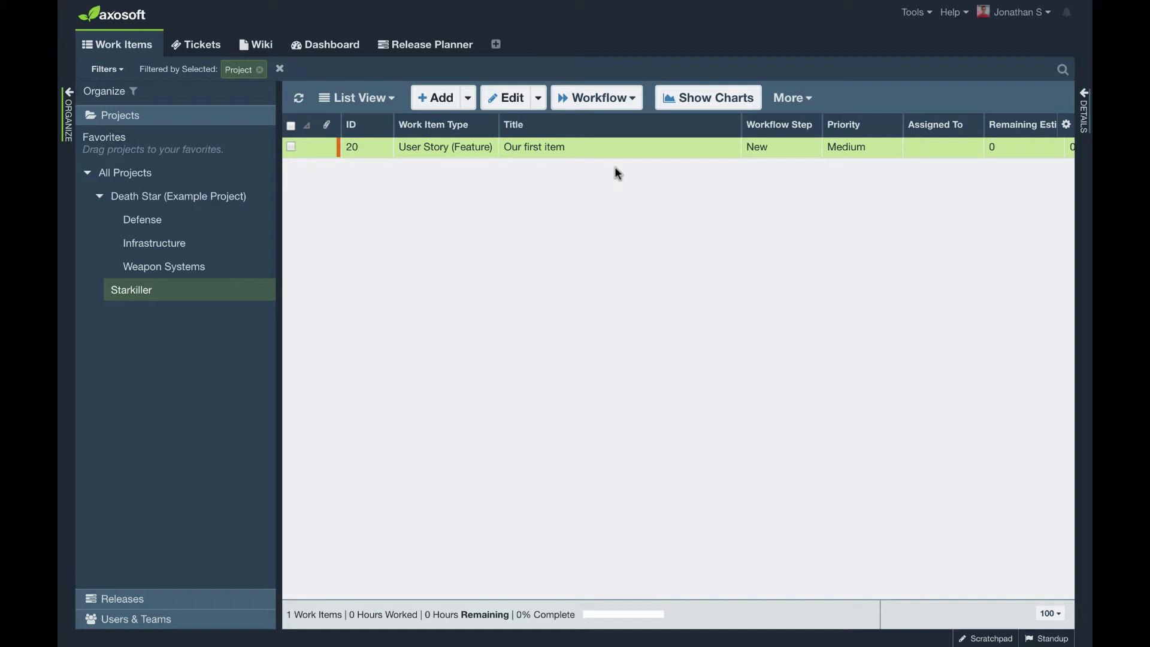
pyautogui.click(614, 113)
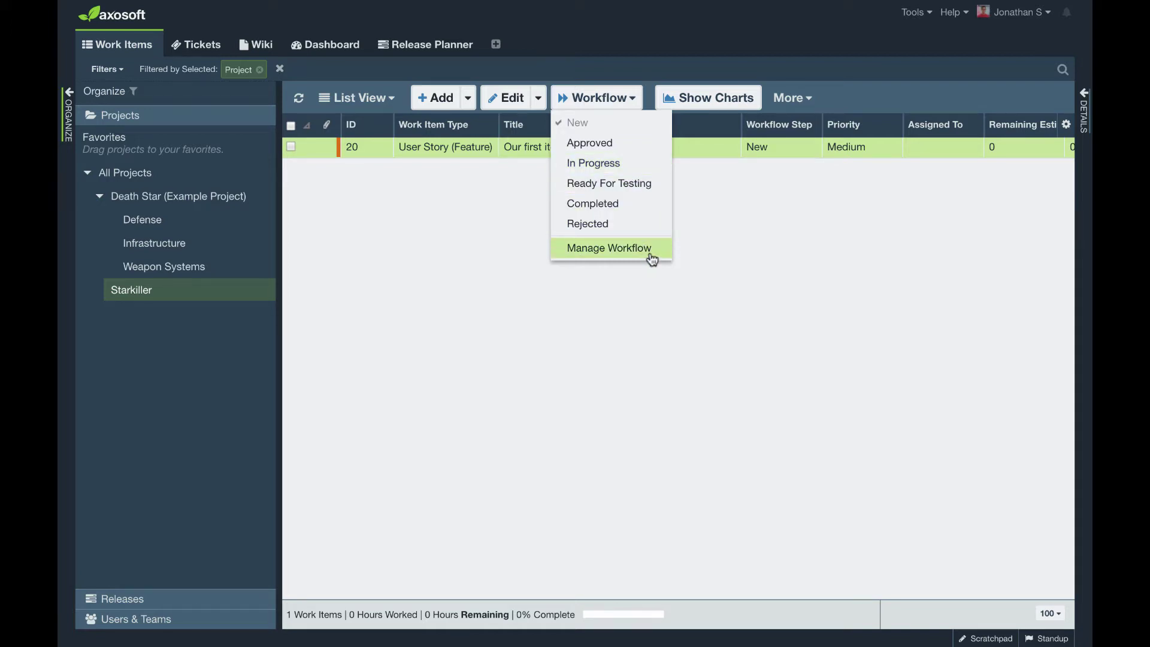
pyautogui.click(643, 299)
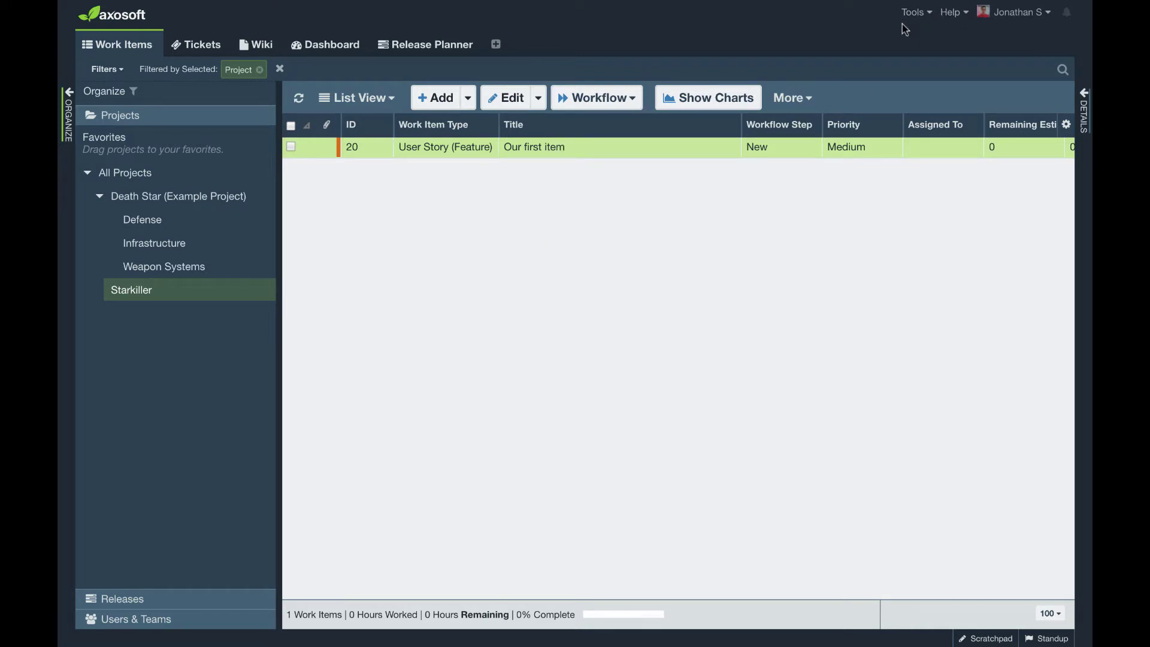
# Step: Open the workflow management settings and view the Tickets workflow, returning to the Work Items workflows
pyautogui.click(914, 13)
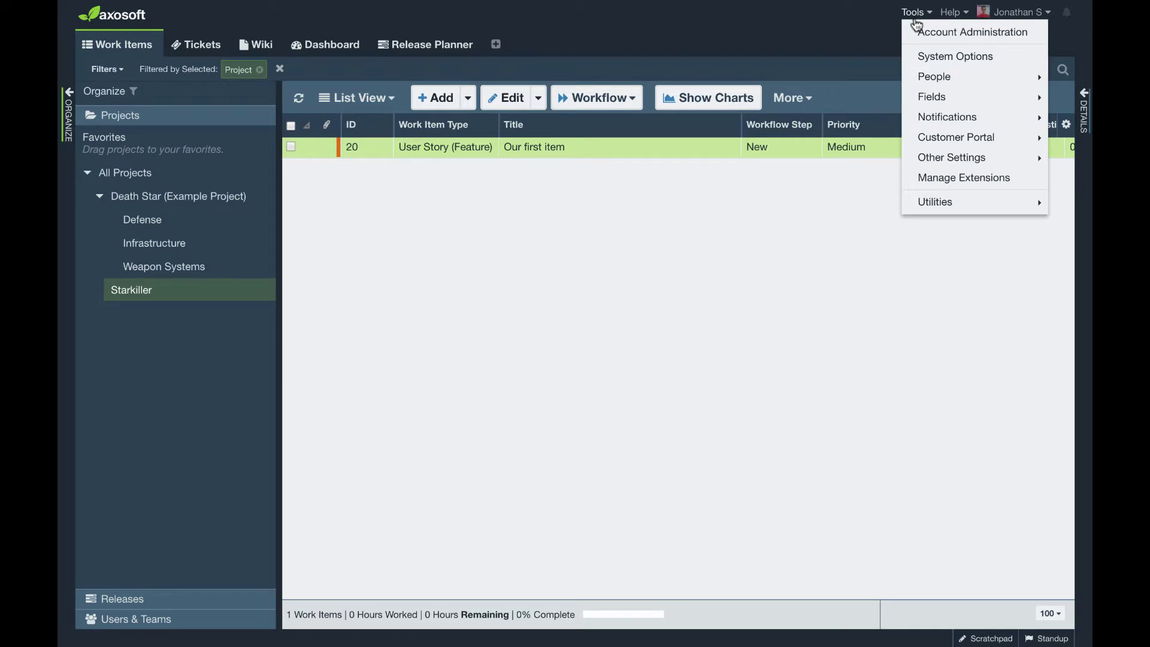
pyautogui.moveTo(936, 148)
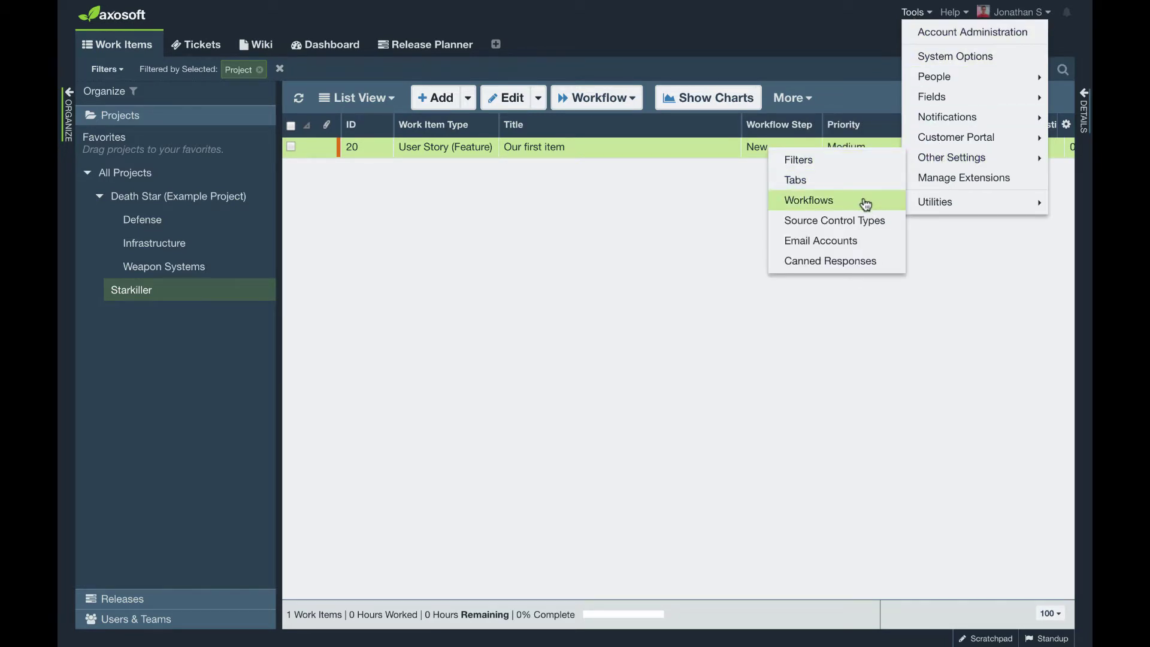
pyautogui.click(864, 204)
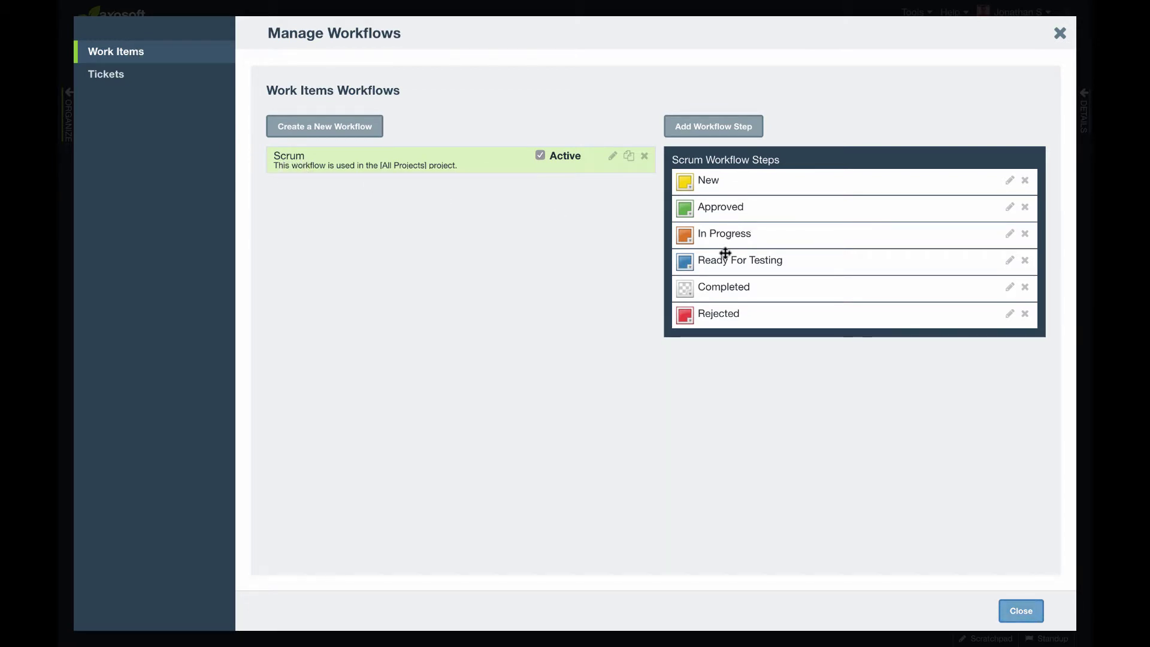
pyautogui.click(145, 73)
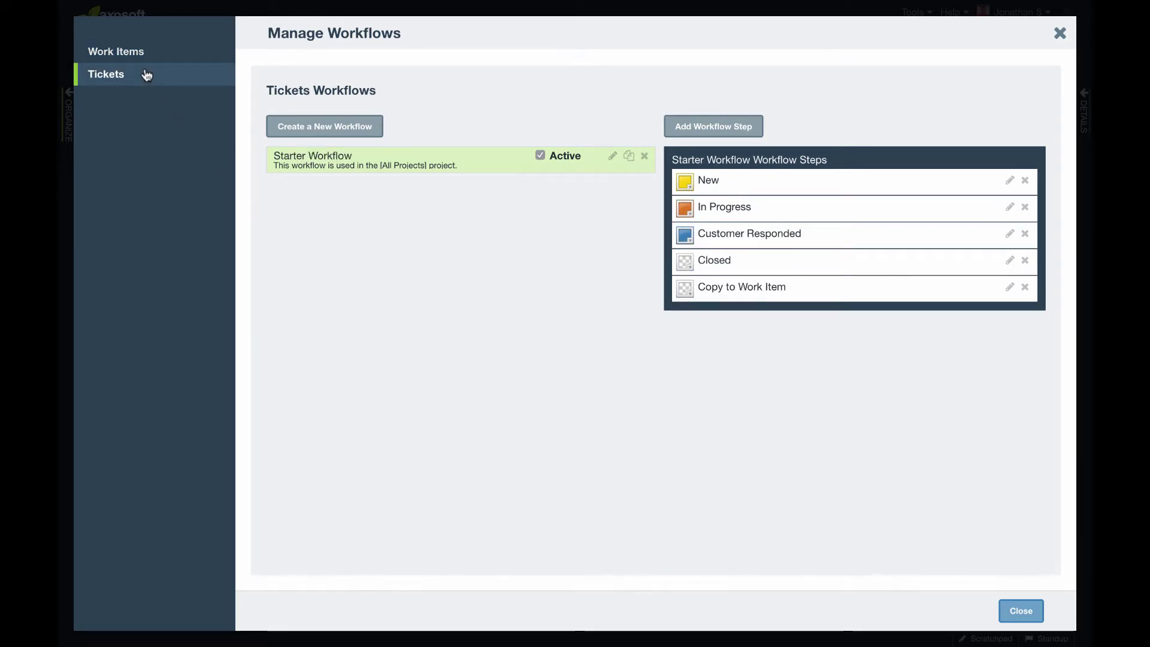
pyautogui.click(143, 53)
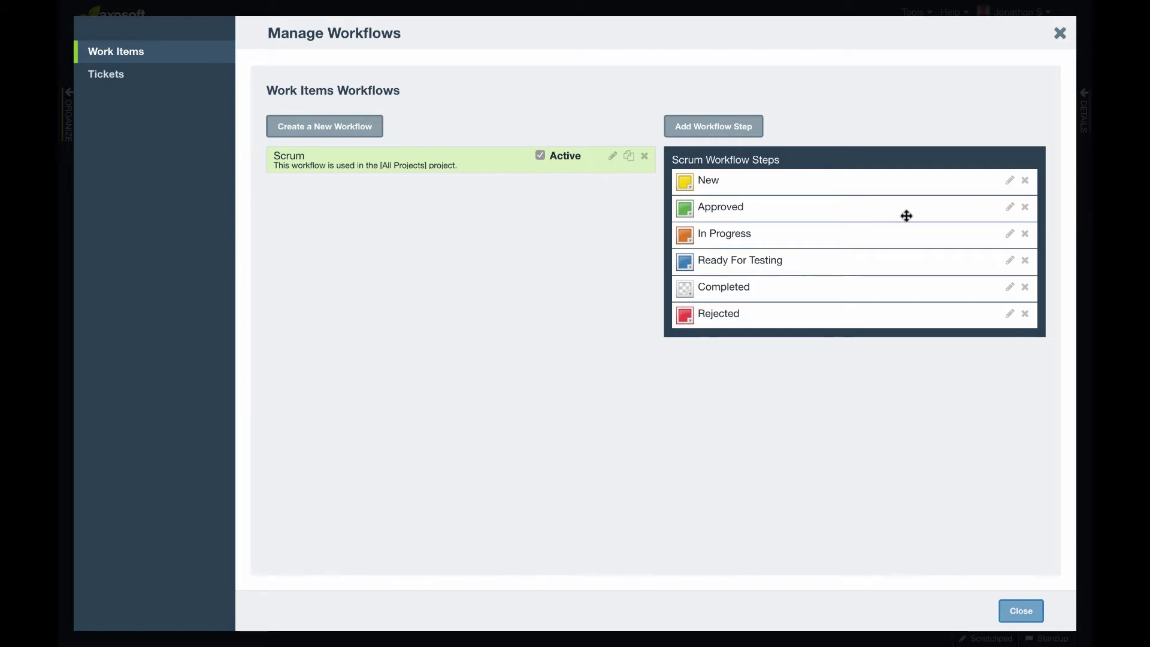
# Step: Edit the New step of the Scrum workflow and select Starter Field Template as its associated field template
pyautogui.click(1010, 181)
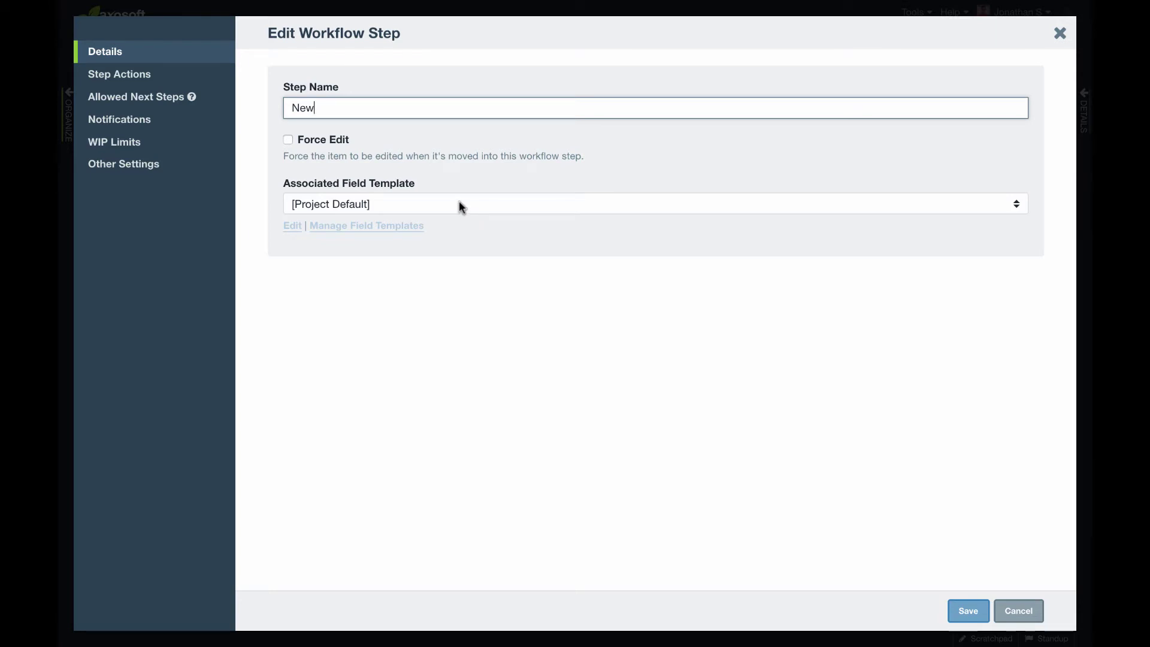
pyautogui.moveTo(281, 178); pyautogui.dragTo(432, 186)
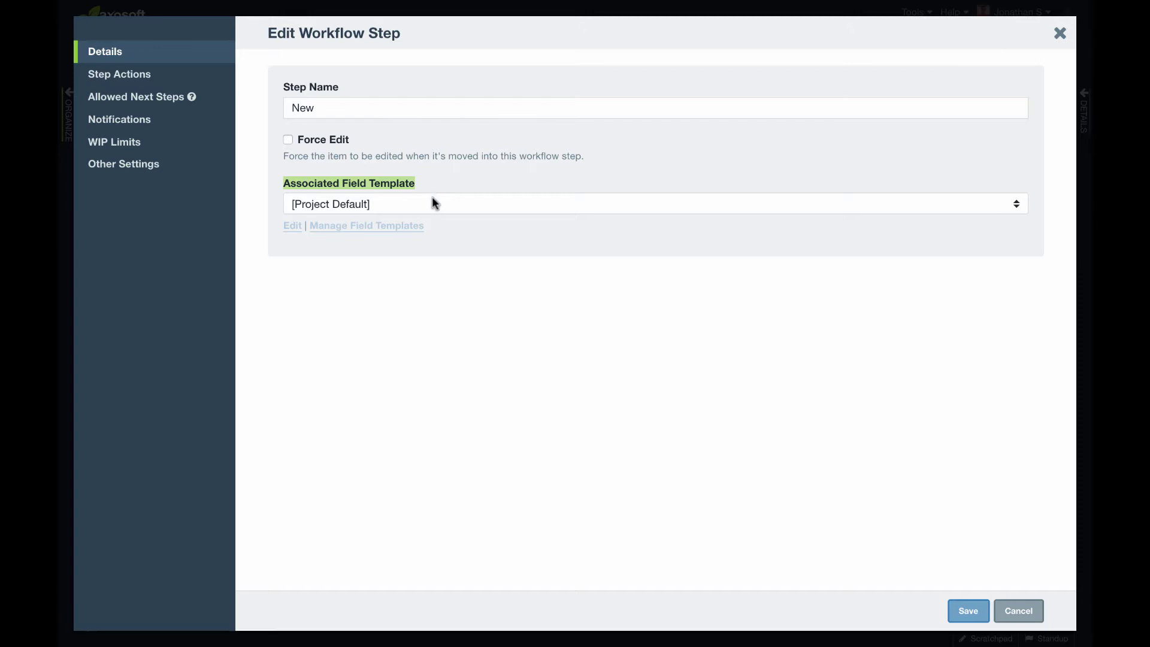
pyautogui.click(435, 202)
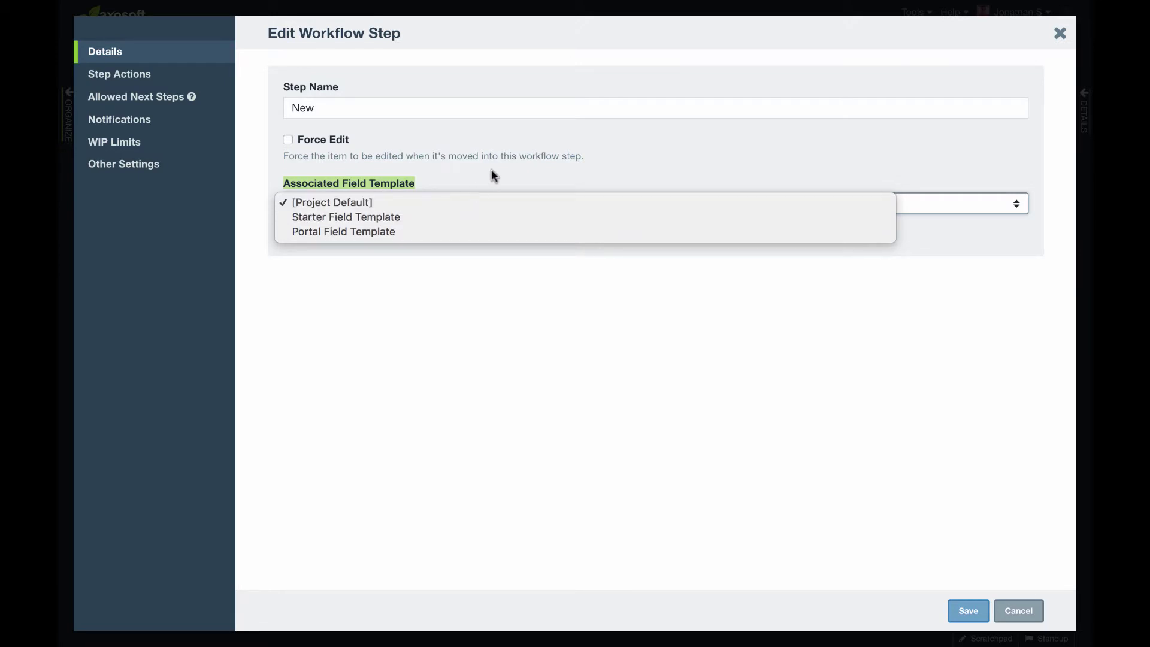
pyautogui.click(323, 391)
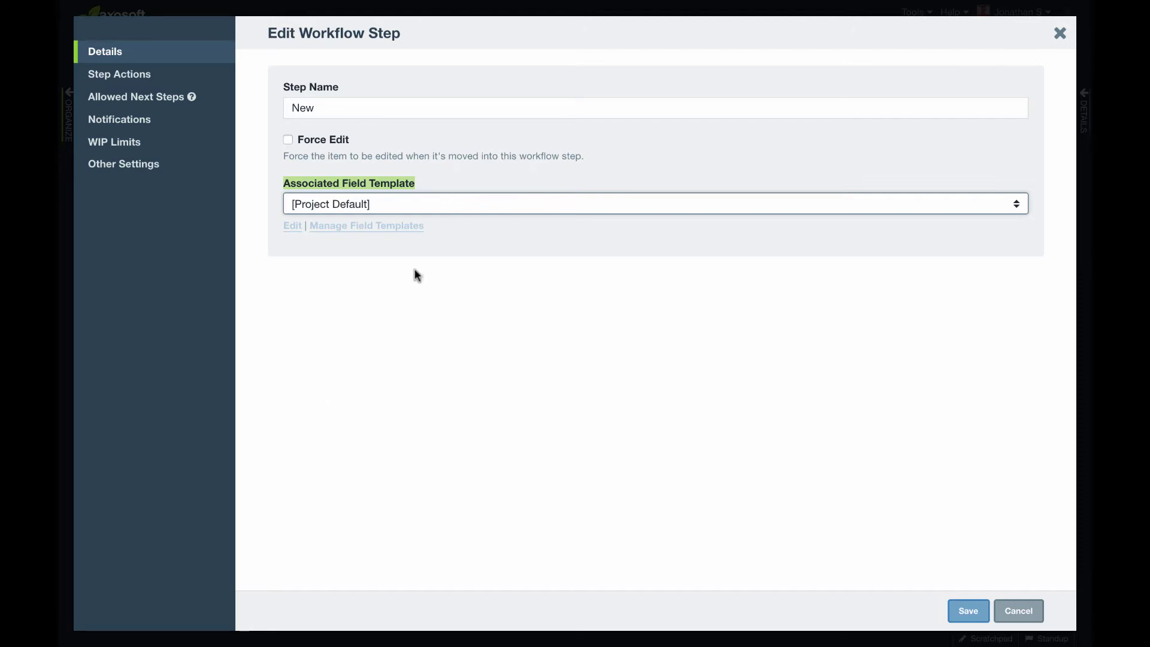
pyautogui.click(429, 200)
pyautogui.press('Escape')
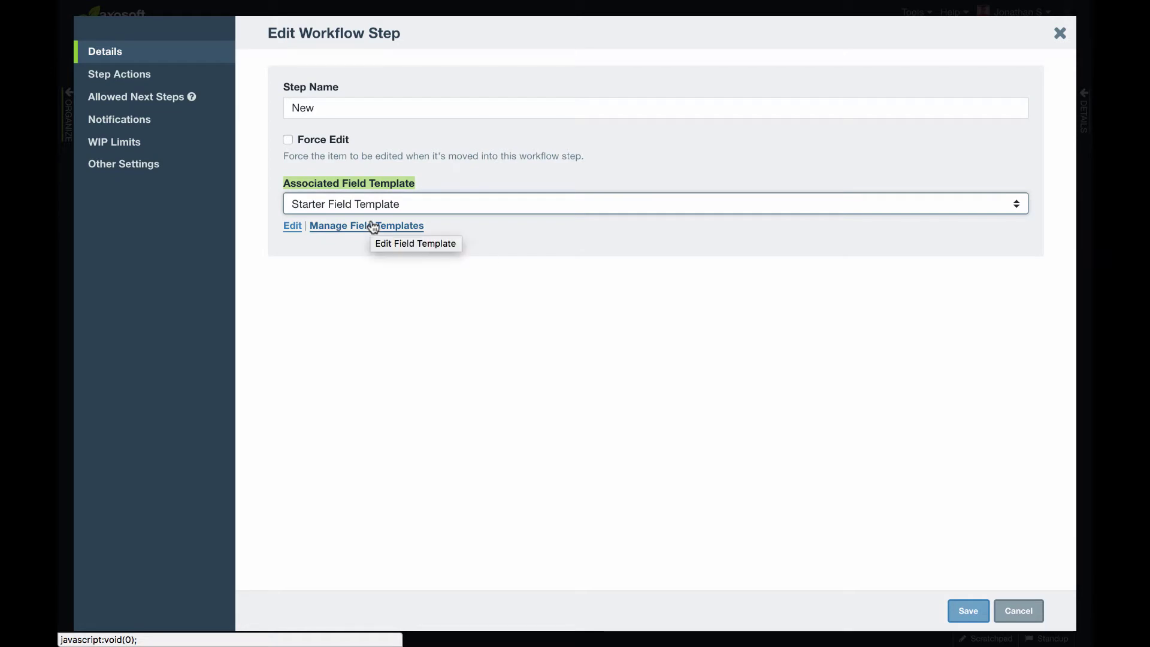
# Step: Duplicate the Starter Field Template in the field template manager and rename the copy "New Workflow Step Template"
pyautogui.click(376, 229)
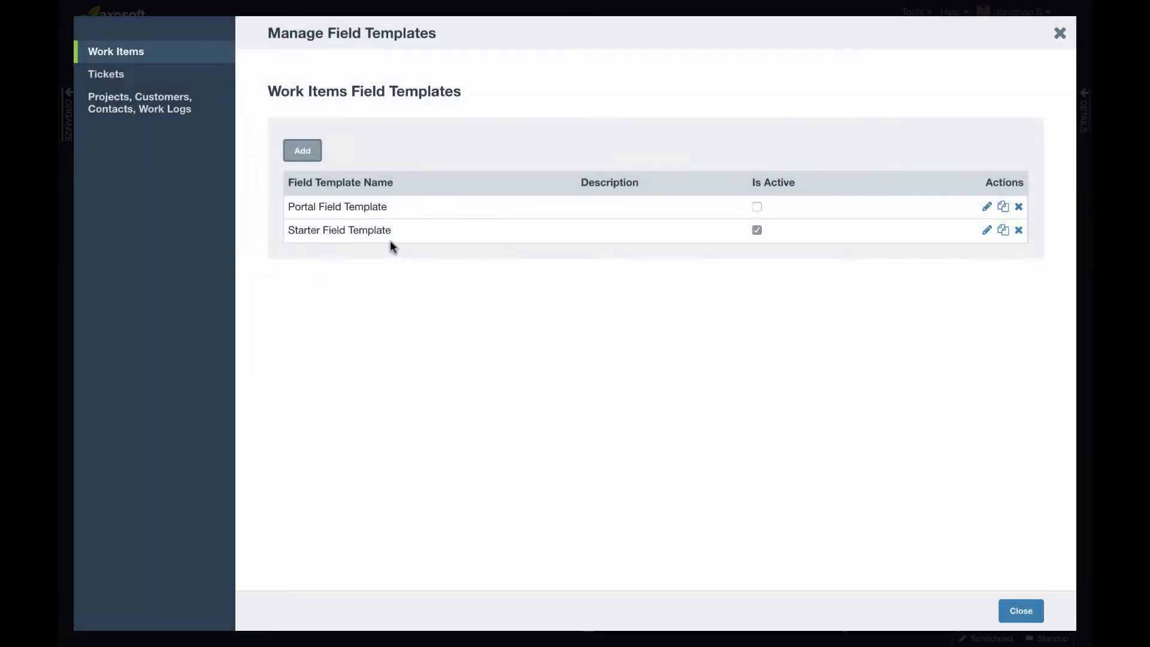
pyautogui.click(1004, 230)
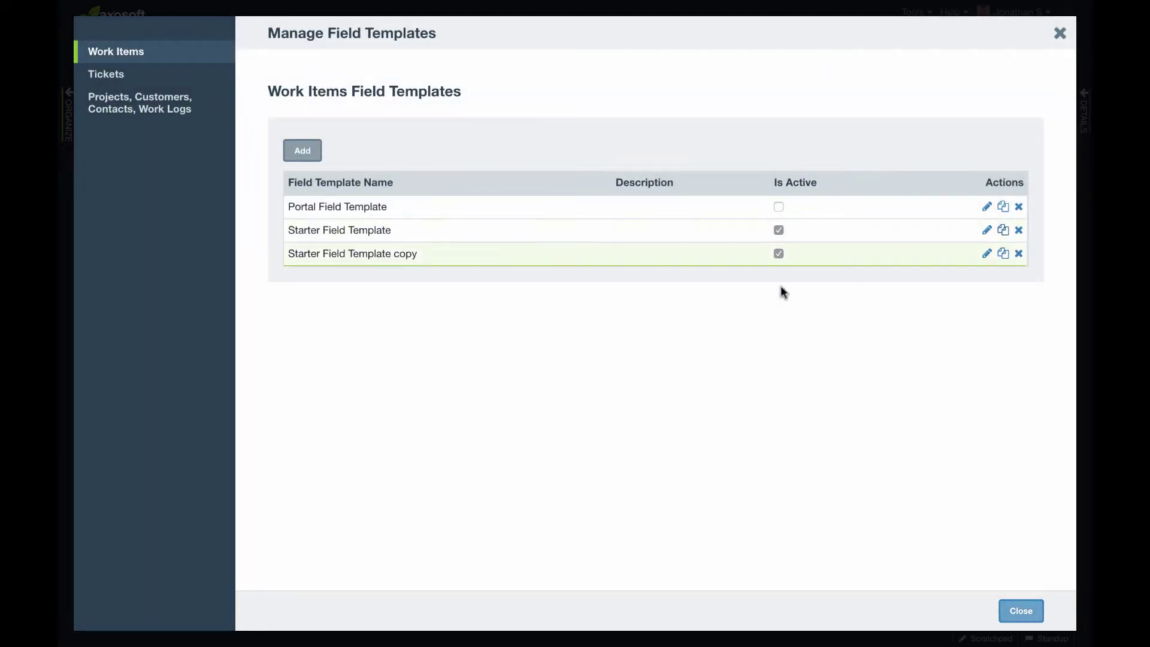
pyautogui.click(987, 254)
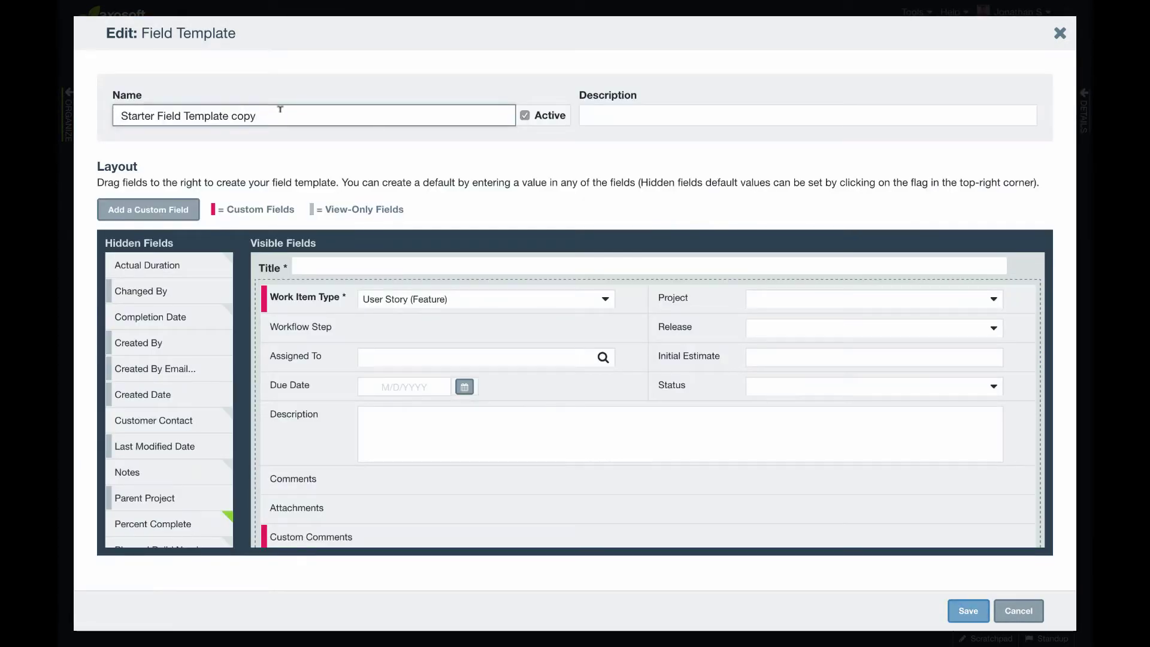
pyautogui.moveTo(280, 114); pyautogui.dragTo(122, 105)
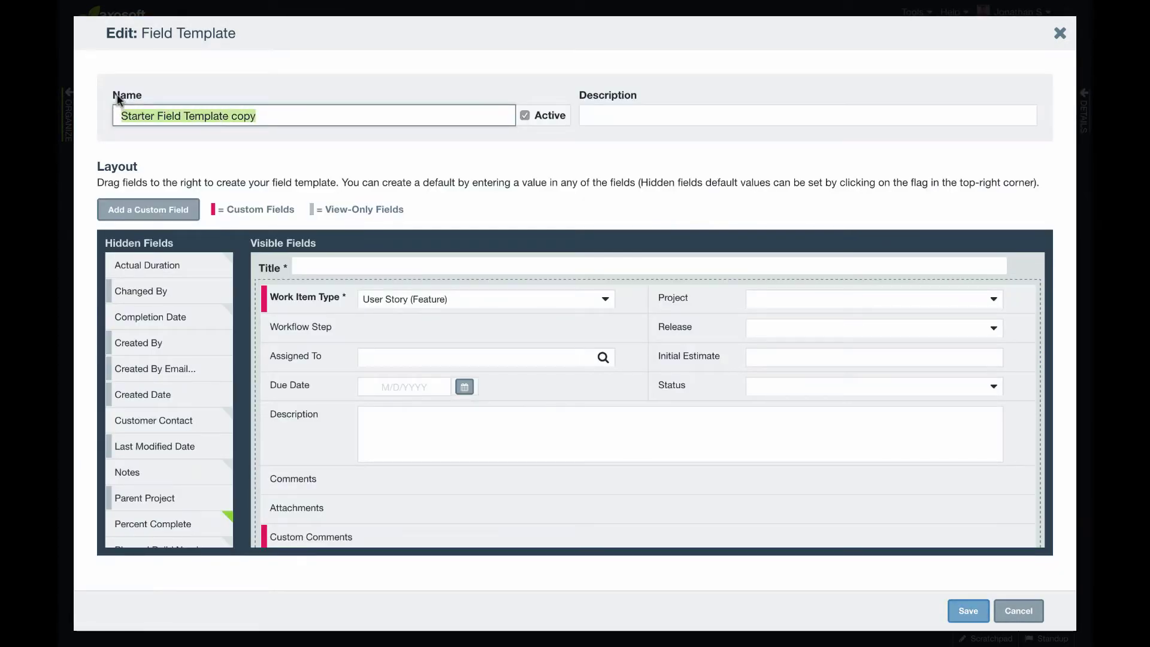
pyautogui.write('New Workfl')
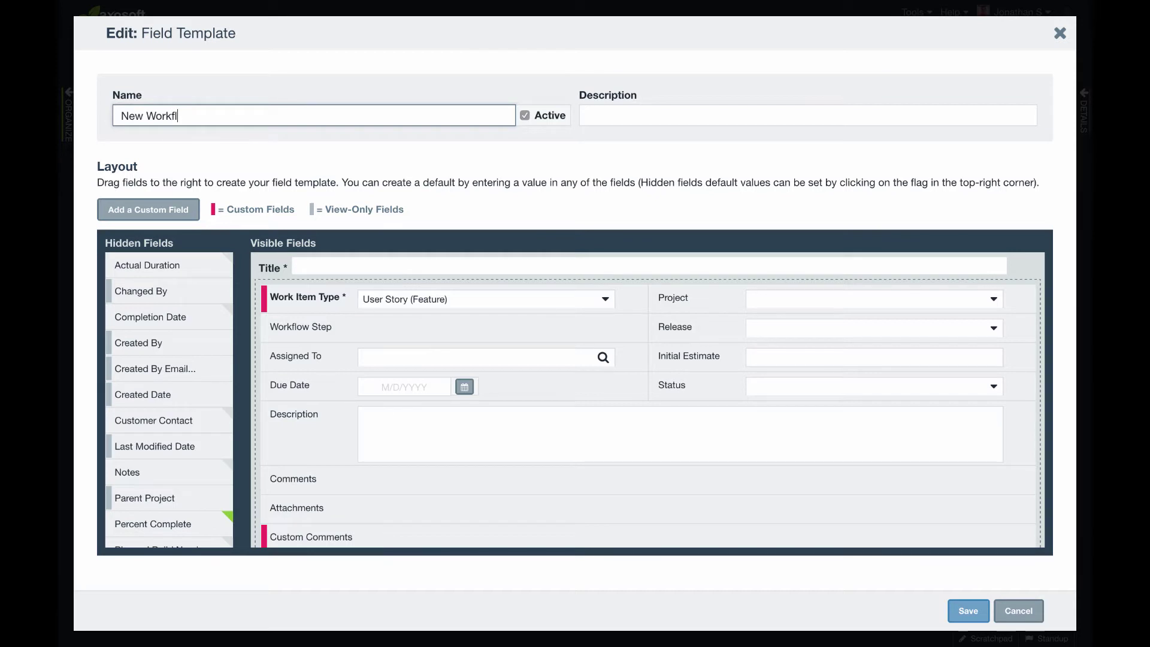
pyautogui.write('ow Step Template')
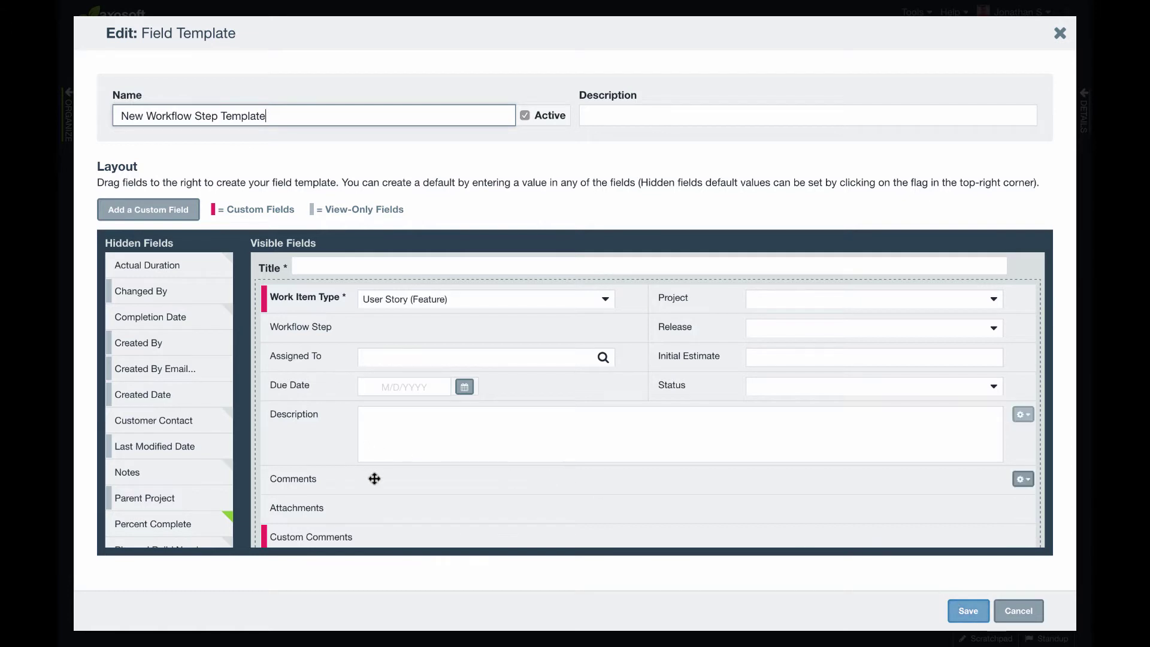
# Step: Hide all fields of the new template except Title, Work Item Type, Project, Description and Attachments, and save it
pyautogui.moveTo(372, 533); pyautogui.dragTo(171, 446)
pyautogui.moveTo(298, 383); pyautogui.dragTo(155, 473)
pyautogui.moveTo(294, 354); pyautogui.dragTo(174, 297)
pyautogui.moveTo(314, 329); pyautogui.dragTo(177, 320)
pyautogui.moveTo(683, 321); pyautogui.dragTo(207, 321)
pyautogui.moveTo(347, 326); pyautogui.dragTo(198, 321)
pyautogui.moveTo(296, 333); pyautogui.dragTo(180, 326)
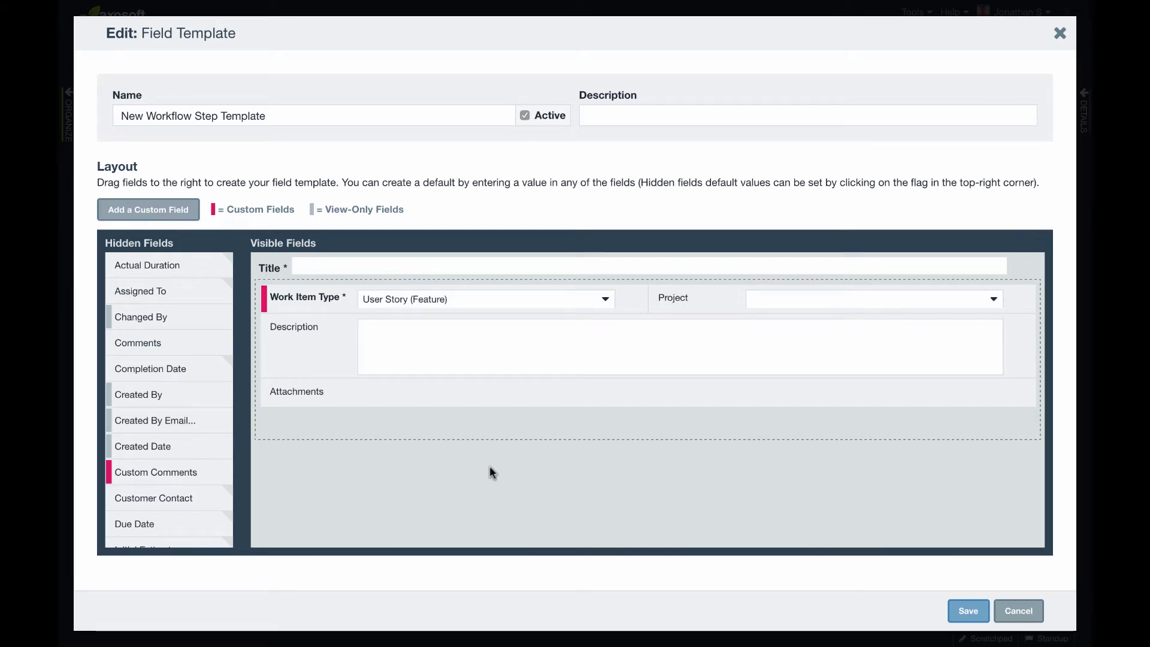
pyautogui.click(979, 621)
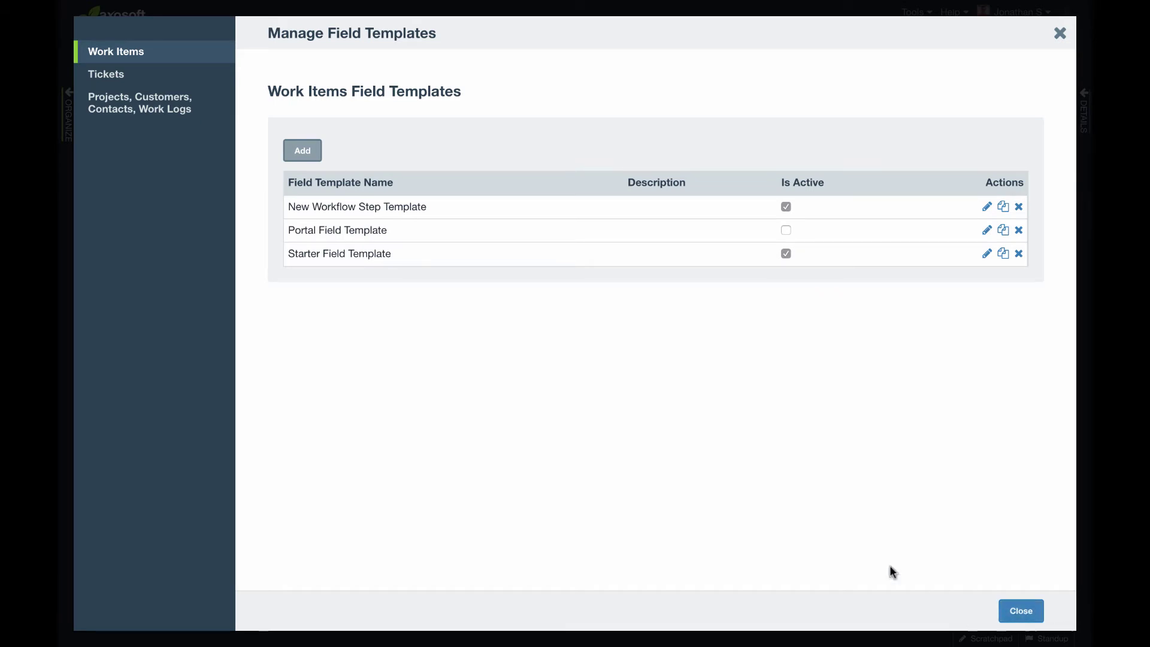
pyautogui.click(1024, 614)
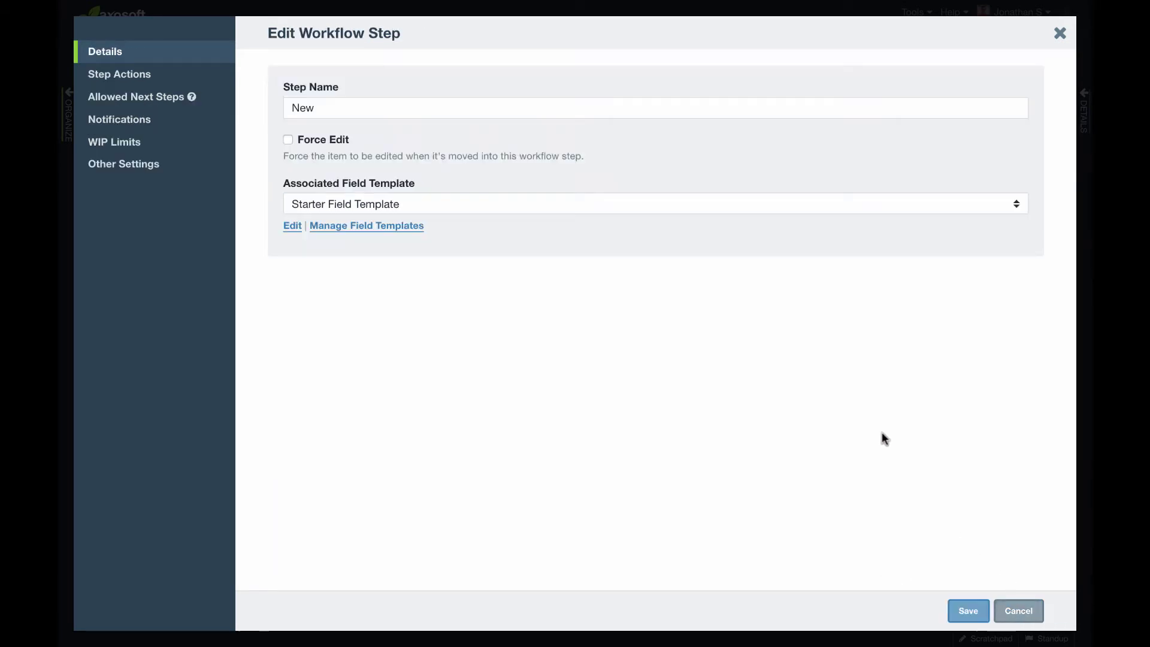
# Step: Discard the open edit, reopen the New workflow step, associate it with New Workflow Step Template and save it, closing the workflow management
pyautogui.click(494, 203)
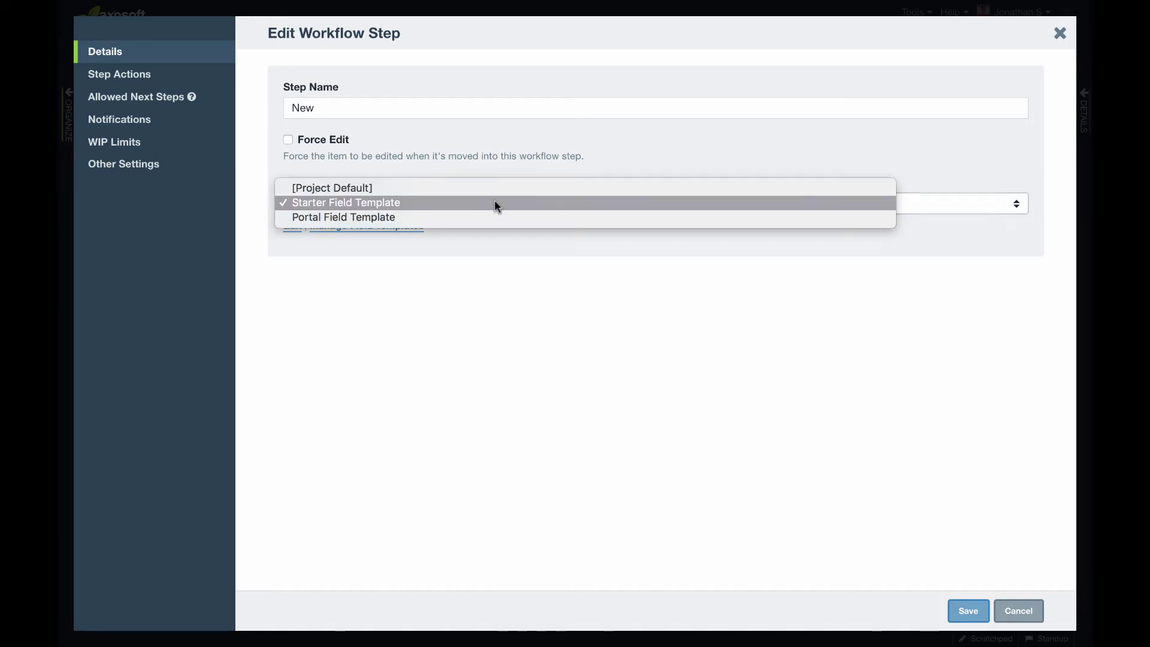
pyautogui.click(581, 295)
pyautogui.click(1010, 611)
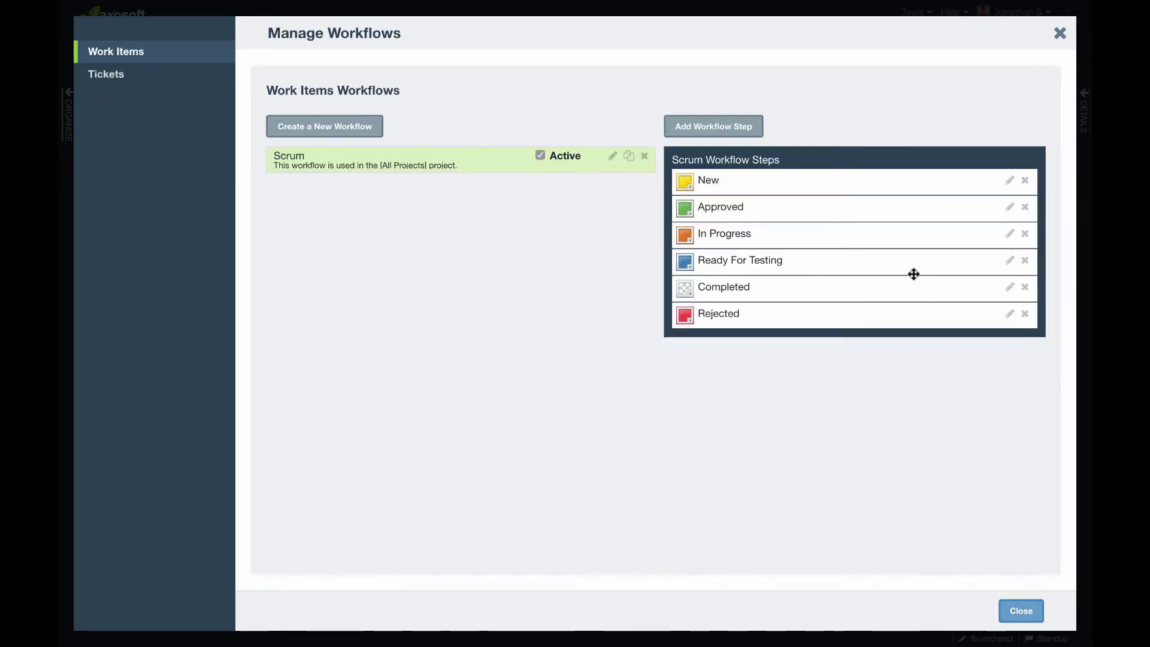
pyautogui.click(1010, 181)
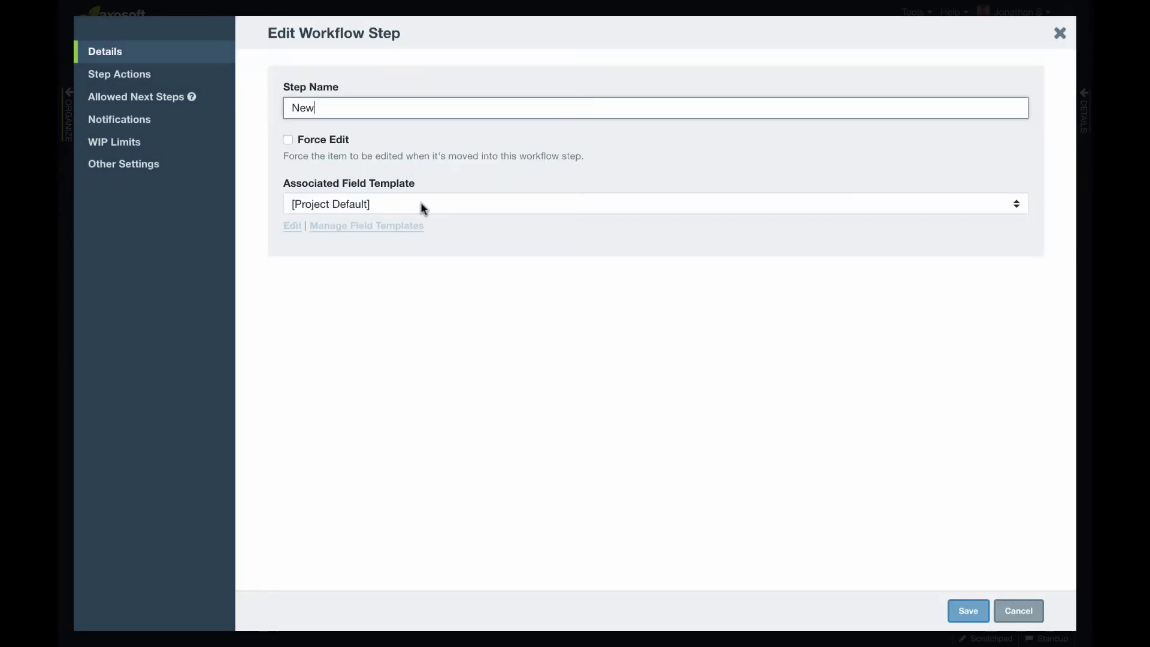
pyautogui.click(421, 203)
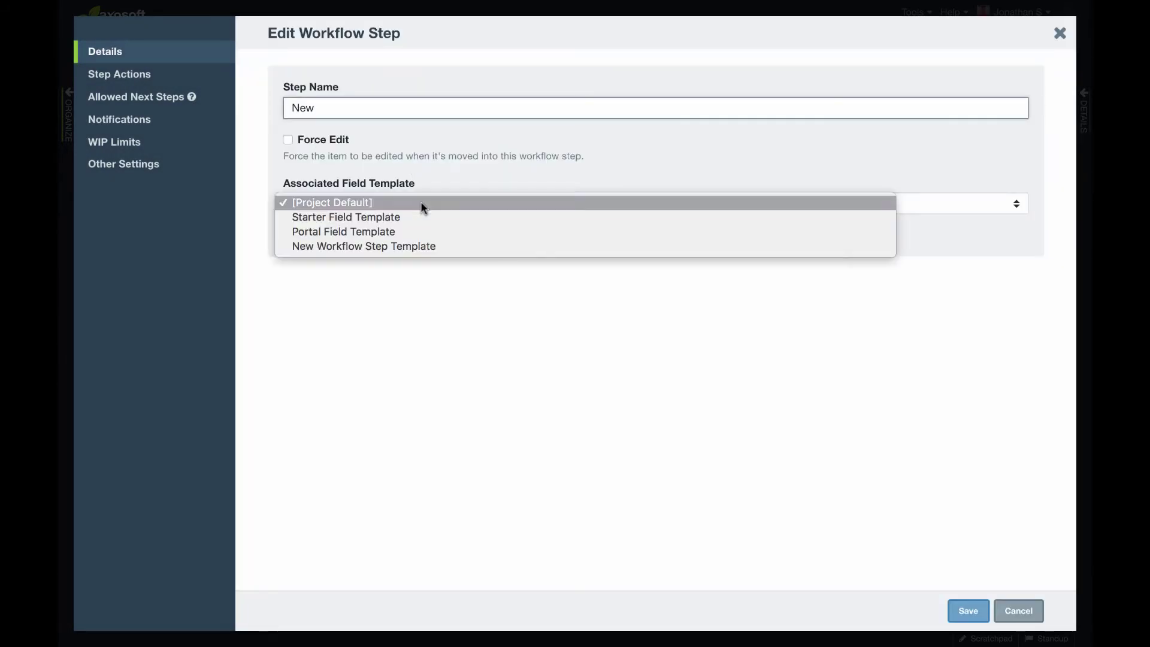
pyautogui.click(462, 247)
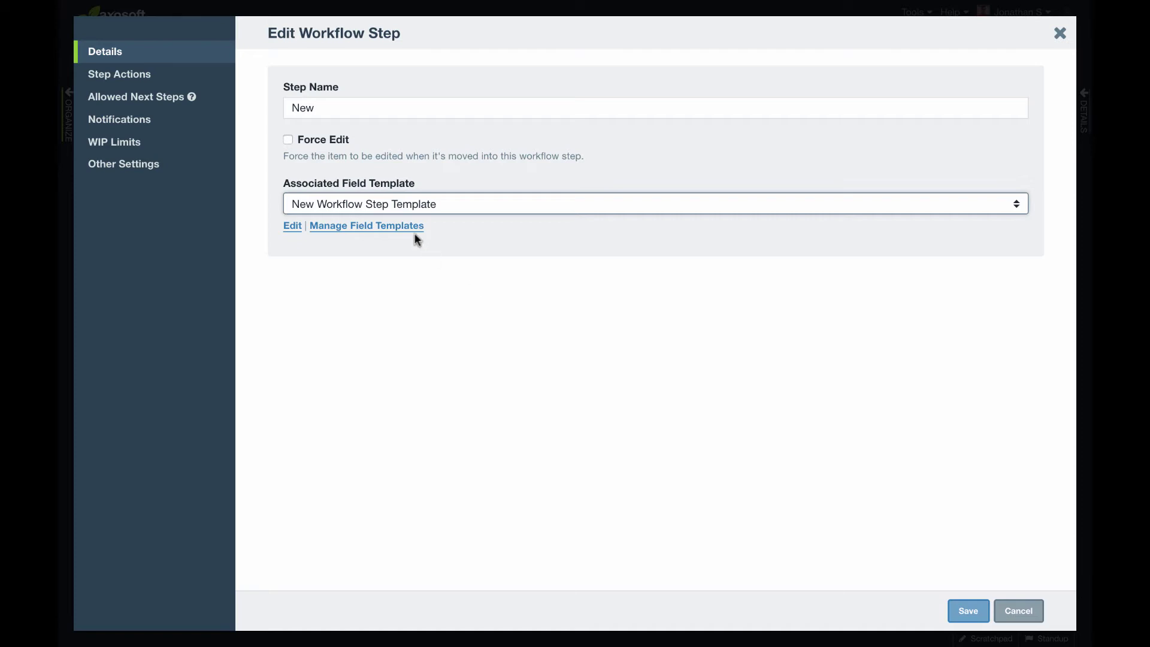
pyautogui.click(961, 610)
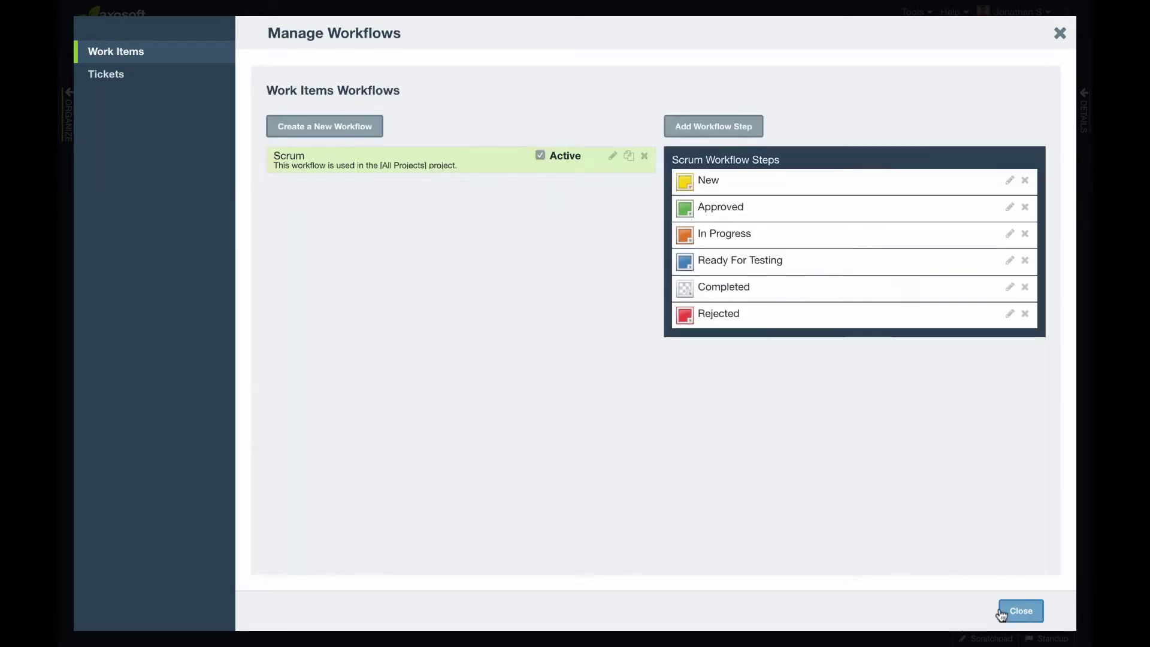
pyautogui.click(1019, 617)
pyautogui.click(707, 353)
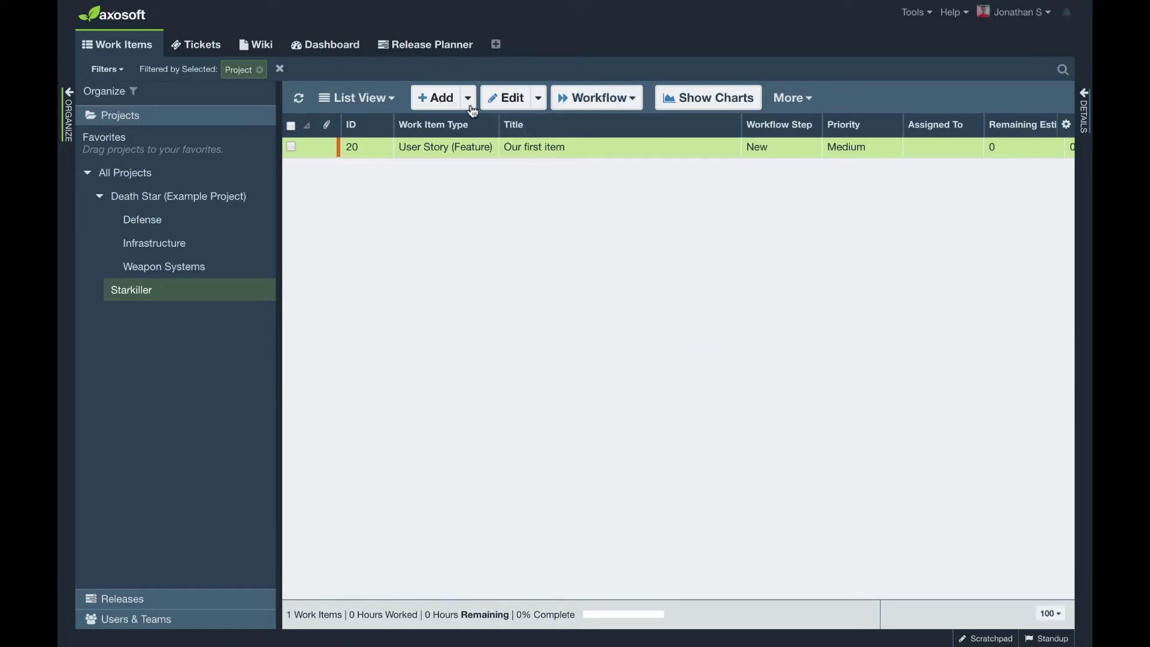
# Step: Add a work item titled "My second item" to the Starkiller project, then save and close it
pyautogui.click(436, 99)
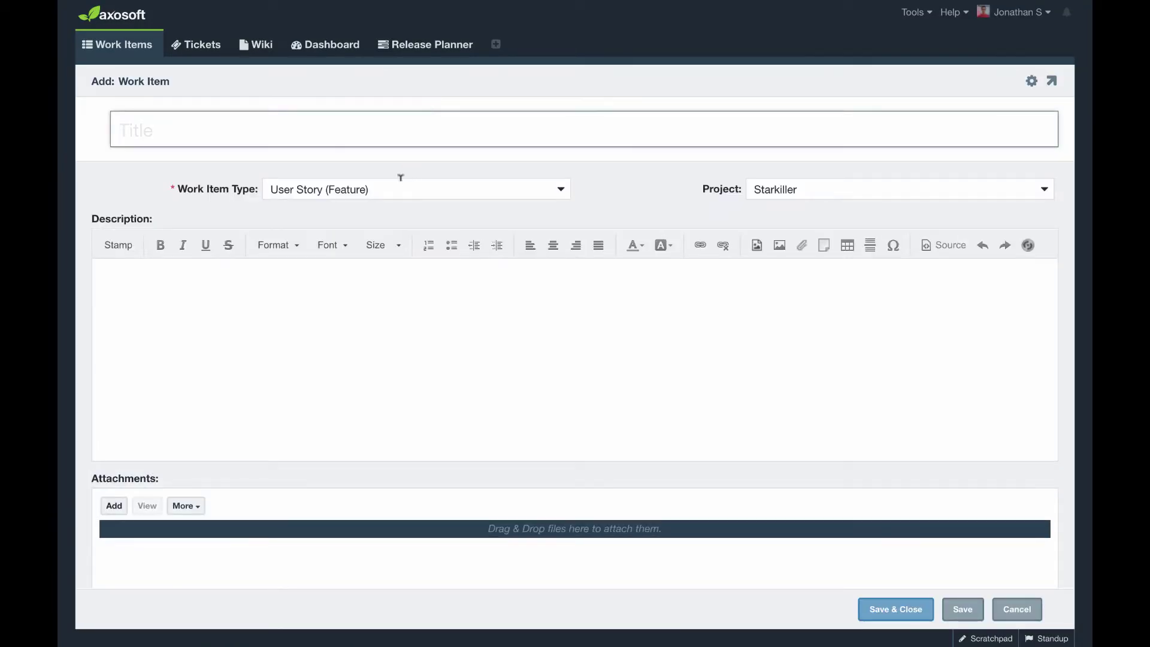
pyautogui.scroll(-2, 131, 303)
pyautogui.scroll(2, 150, 359)
pyautogui.write('My second item')
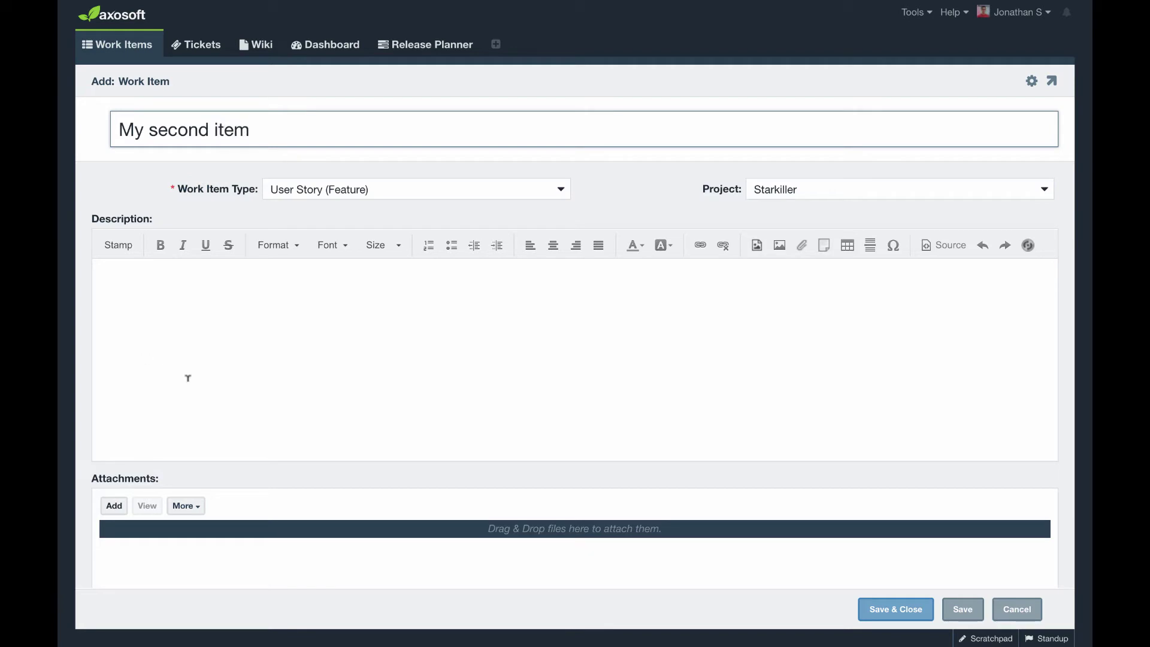
pyautogui.click(917, 614)
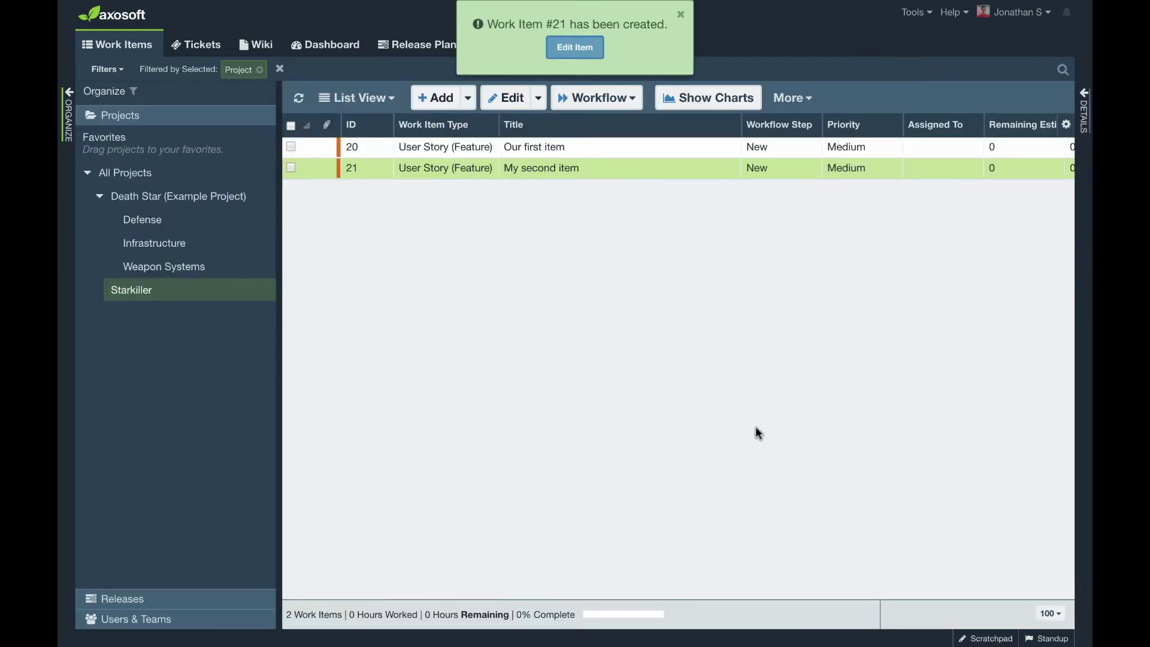
# Step: Change the workflow step of "My second item" to Approved and open the item for editing to check its fields
pyautogui.click(608, 103)
pyautogui.click(619, 144)
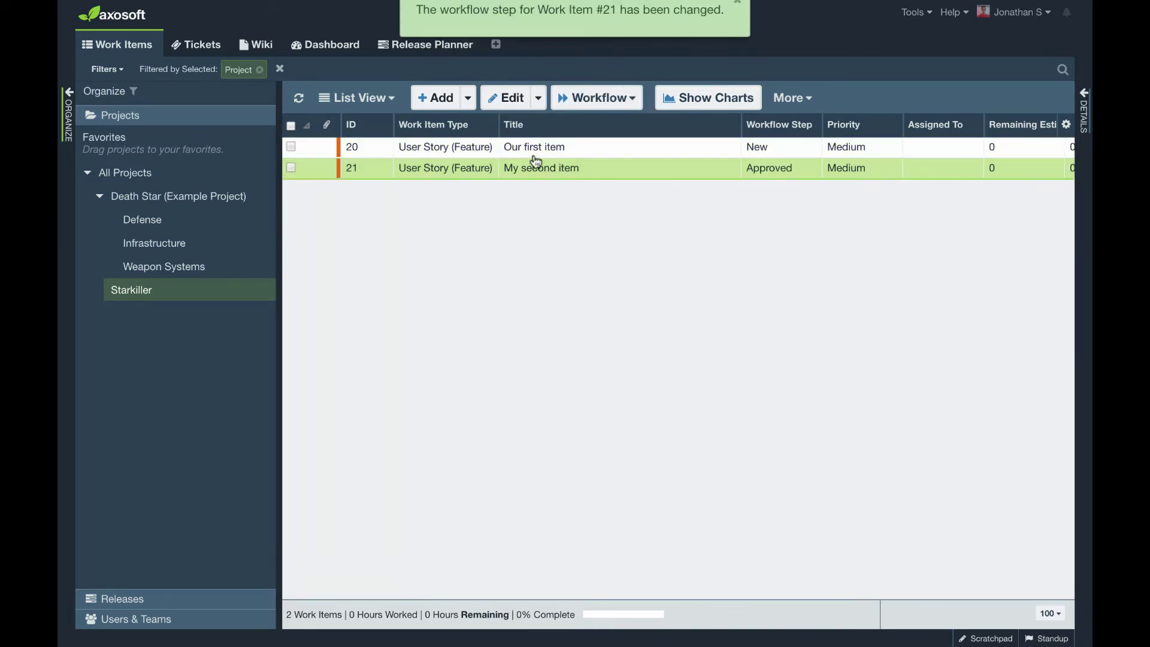
pyautogui.click(501, 102)
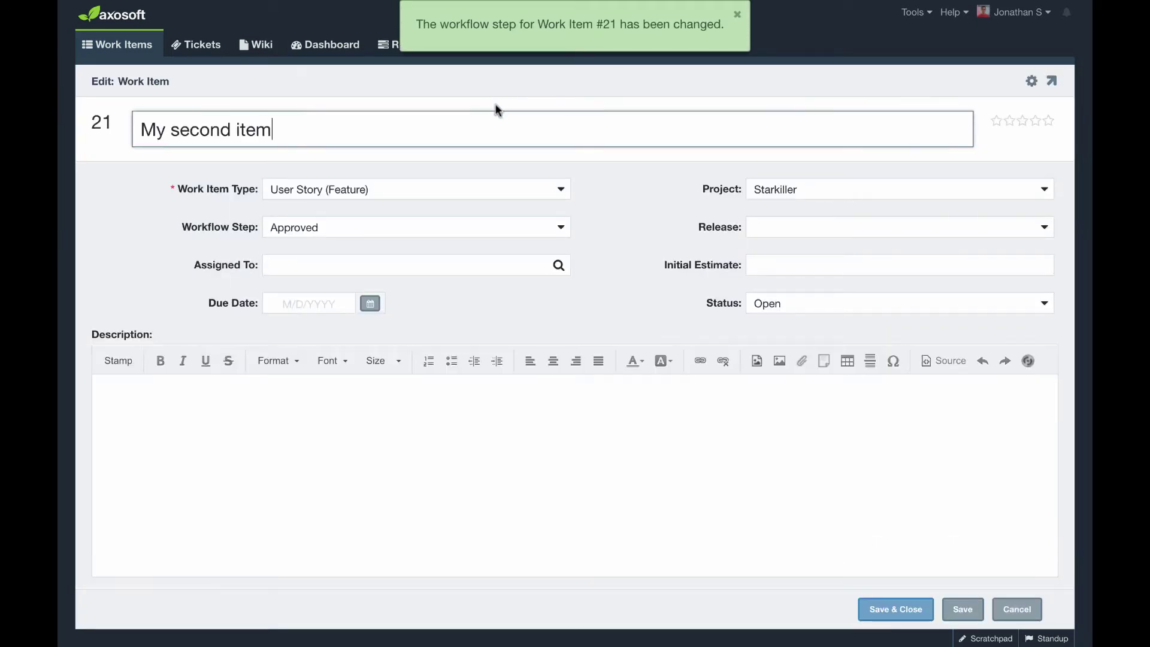
pyautogui.scroll(-10, 178, 248)
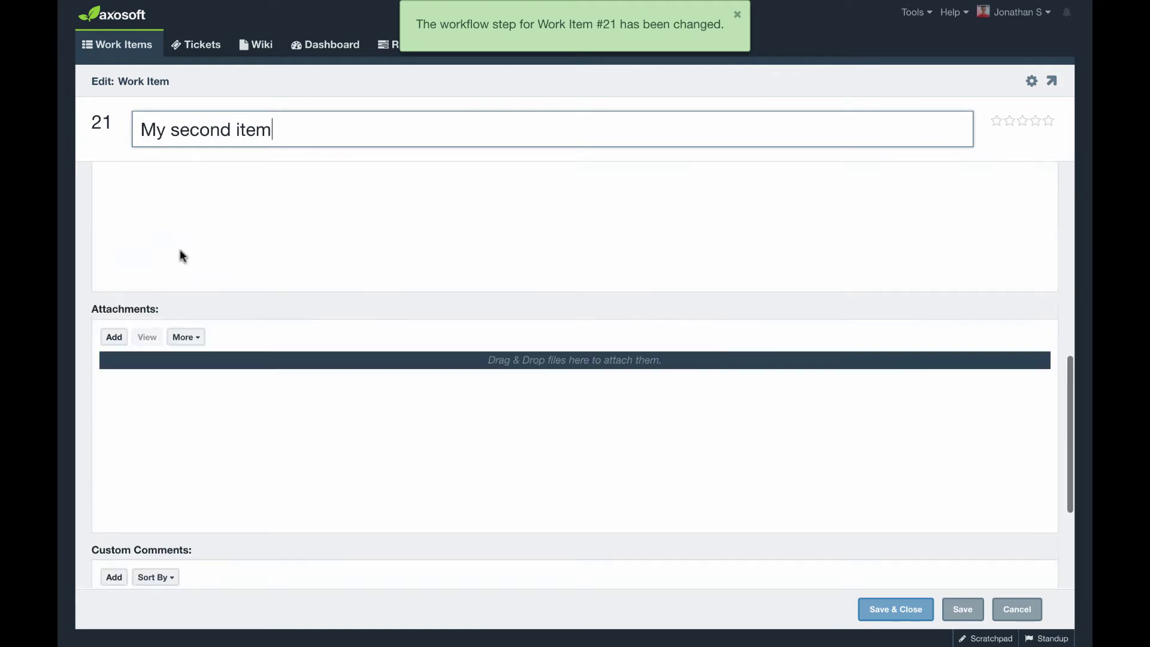
# Step: Check which field template "My second item" uses, and close the template and the item without saving
pyautogui.scroll(15, 204, 281)
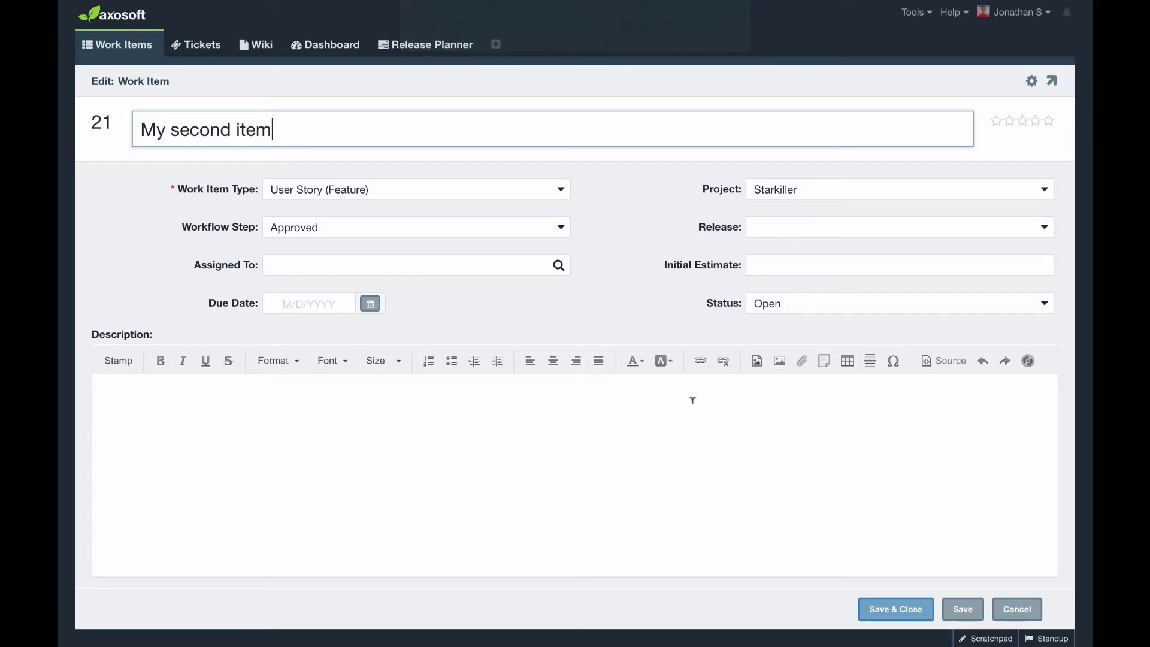
pyautogui.click(1032, 82)
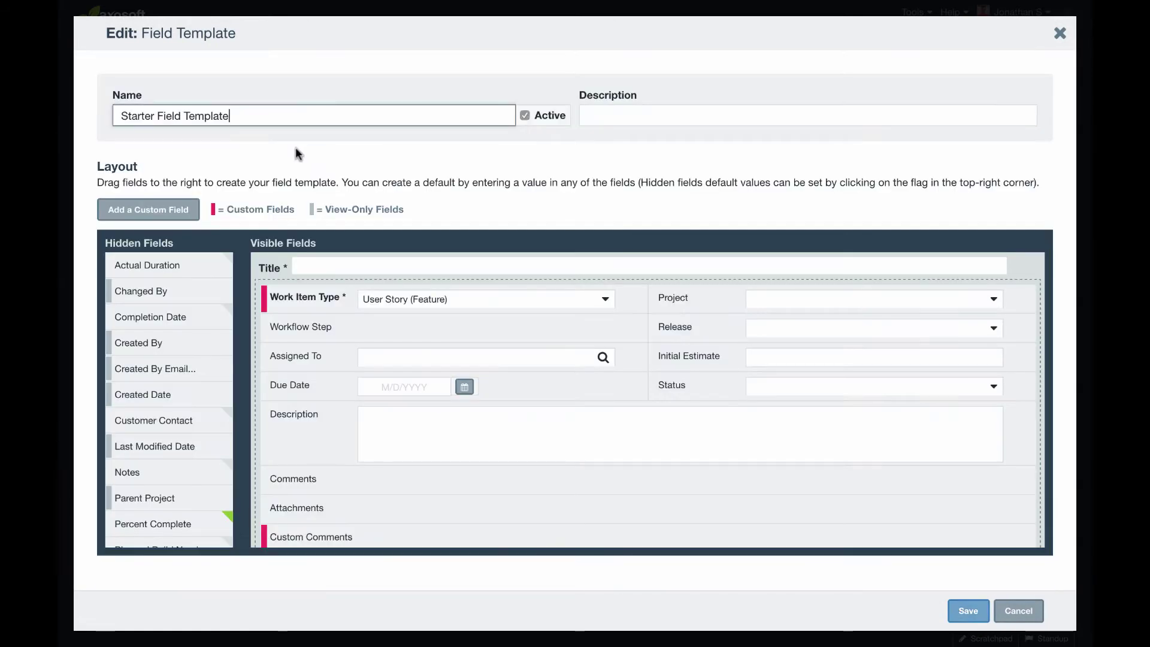
pyautogui.moveTo(237, 113); pyautogui.dragTo(117, 103)
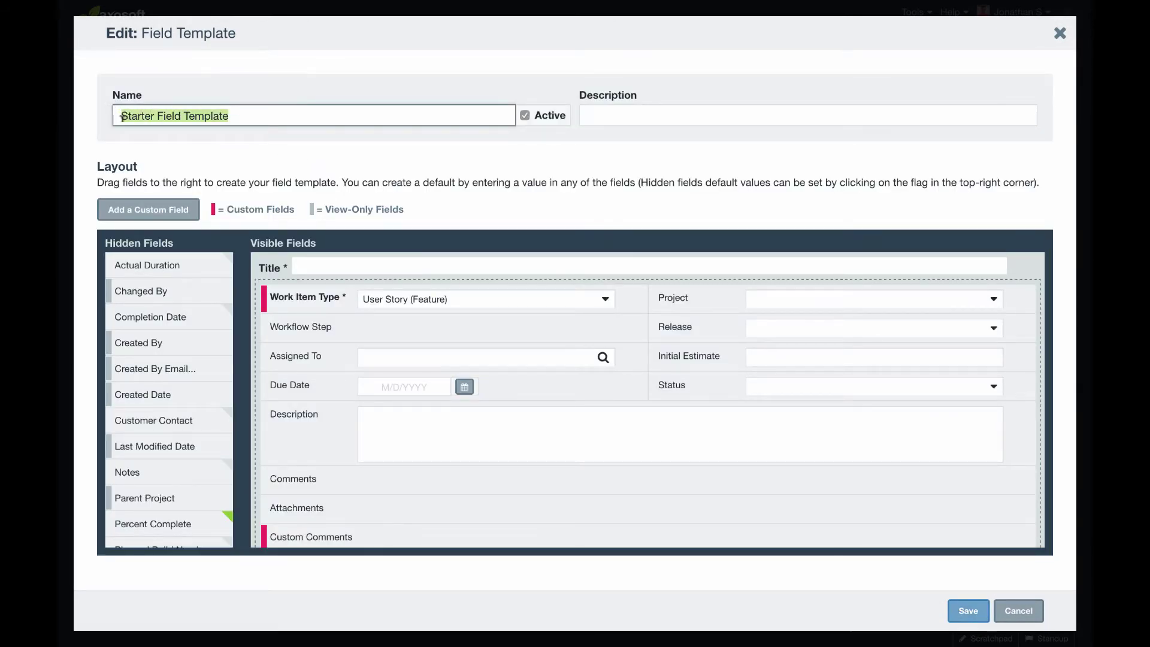
pyautogui.click(1059, 34)
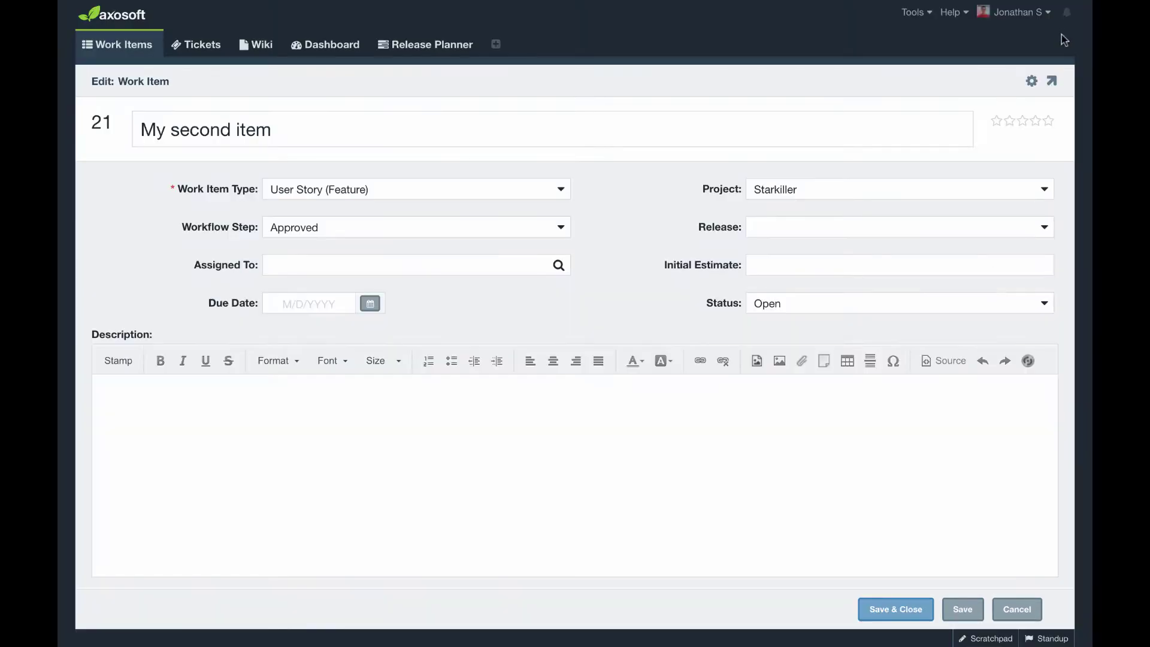
pyautogui.click(1017, 609)
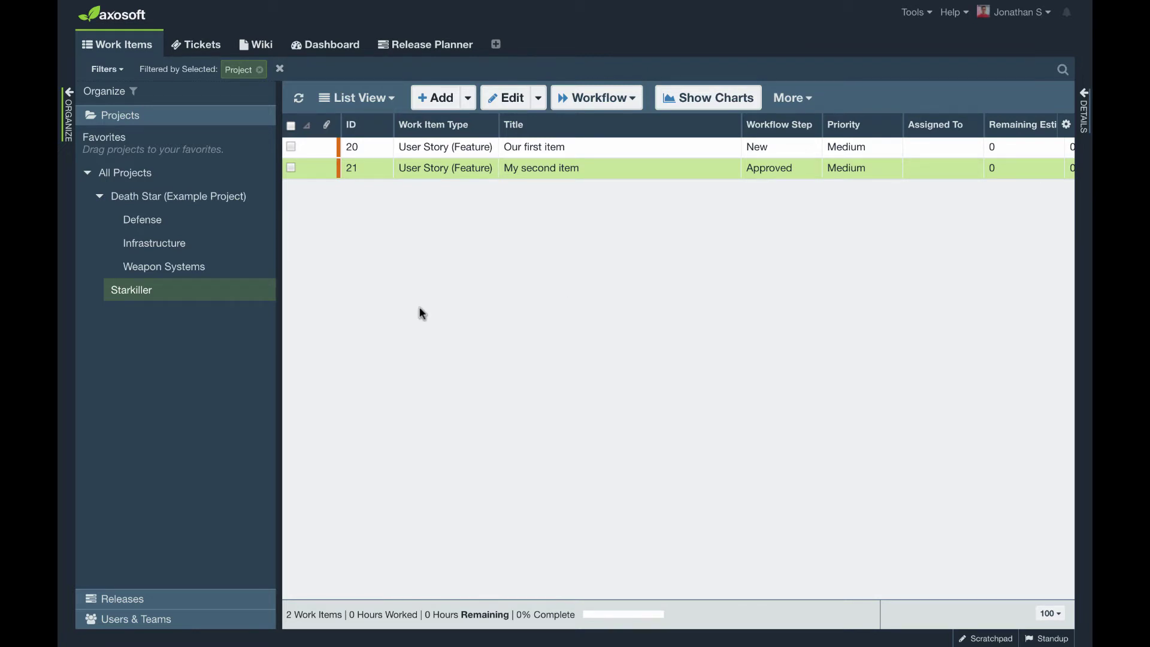
# Step: Open the Starkiller project for editing and review the custom field template choices for work items, leaving the template inherited
pyautogui.rightClick(158, 292)
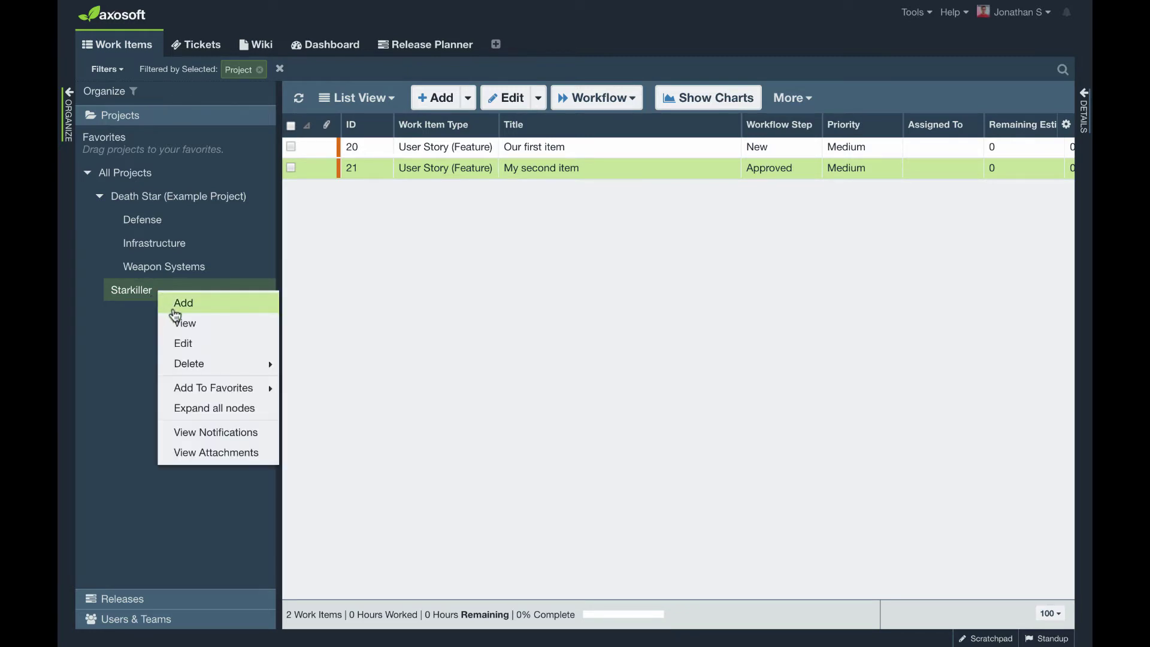
pyautogui.click(213, 348)
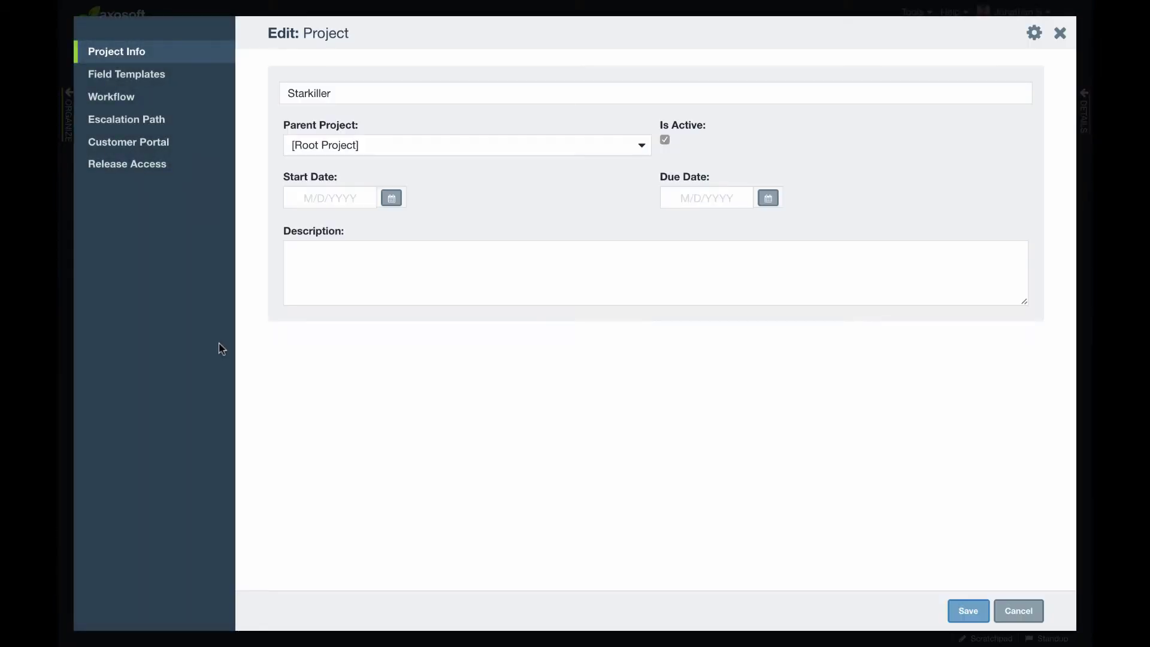
pyautogui.click(159, 76)
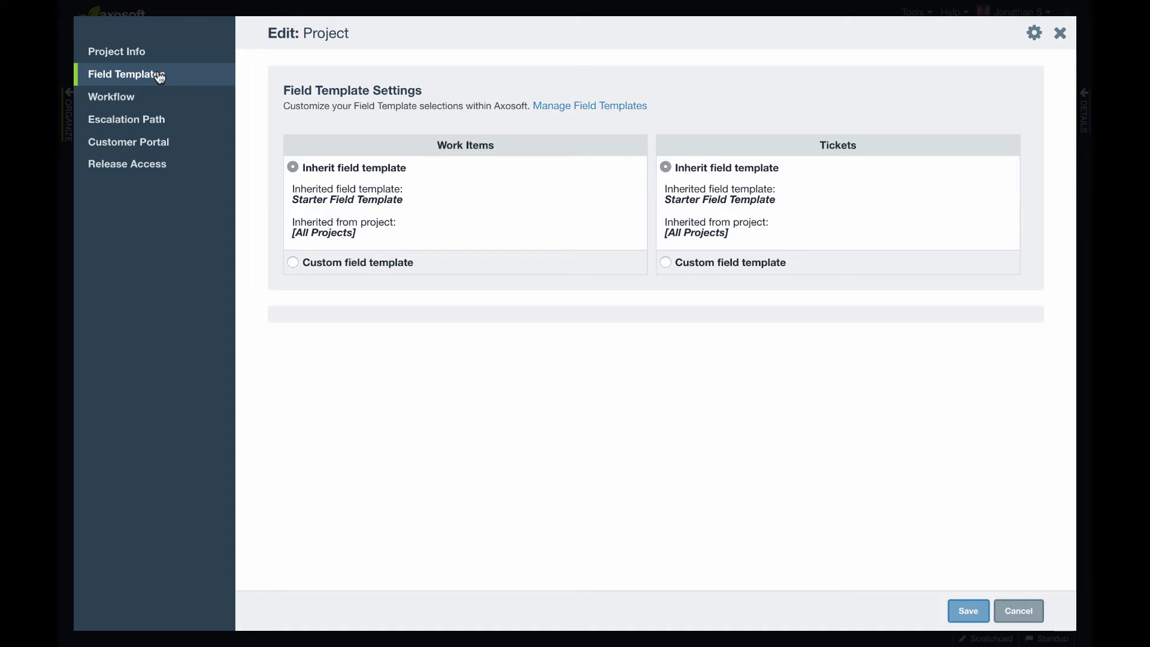
pyautogui.click(292, 262)
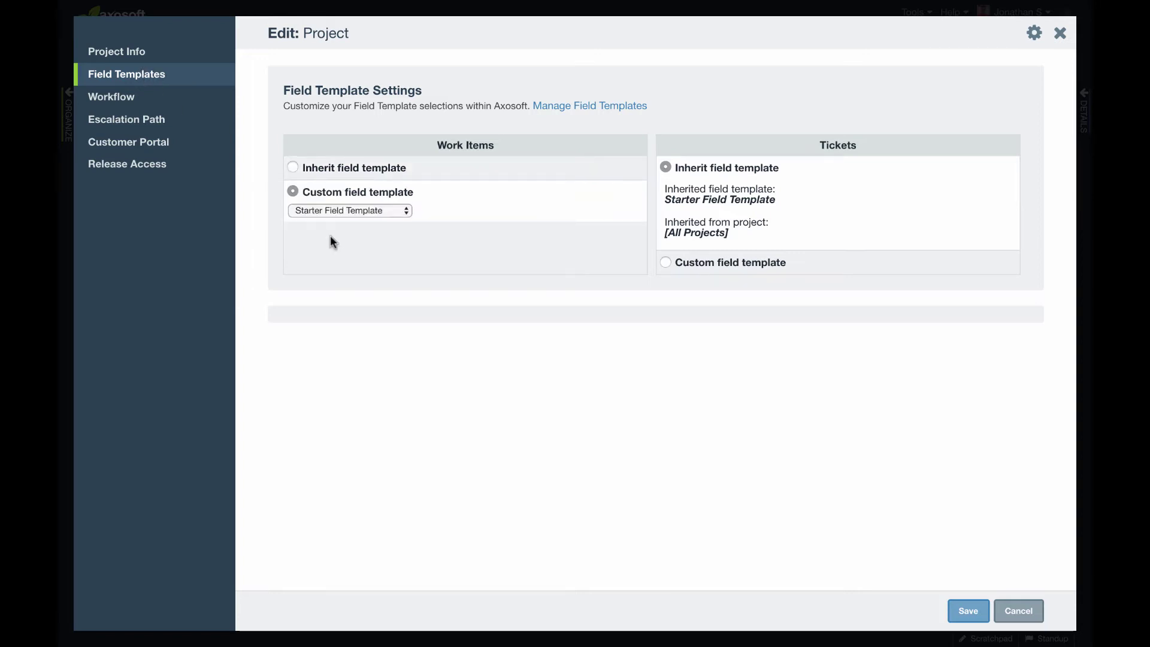
pyautogui.click(369, 211)
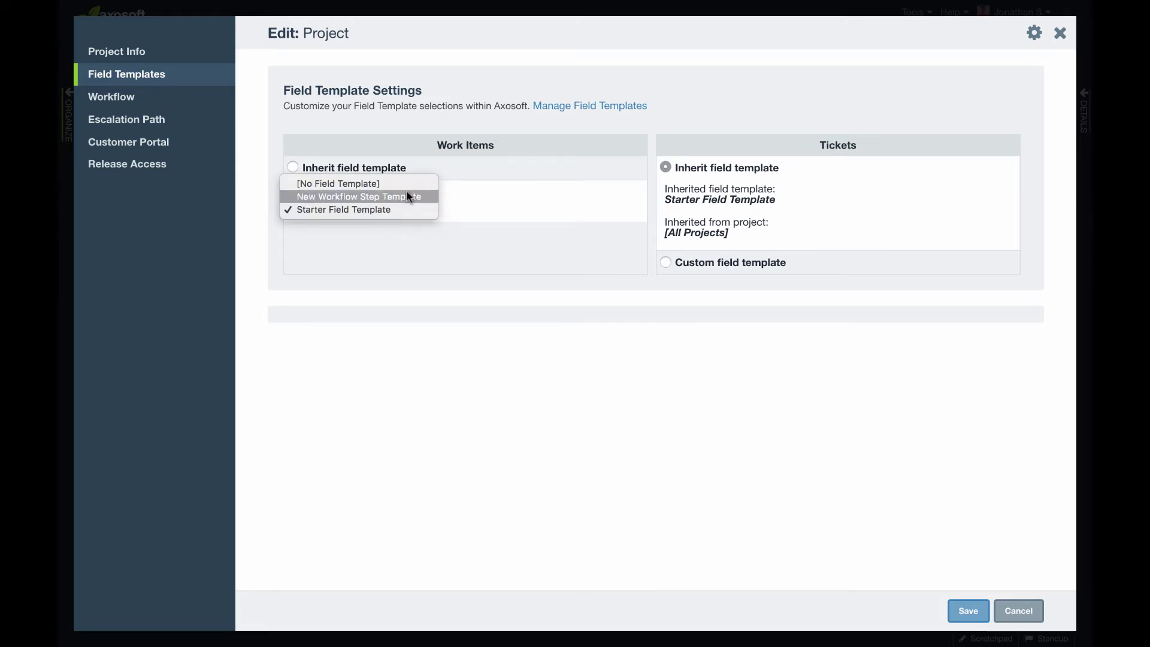
pyautogui.click(407, 120)
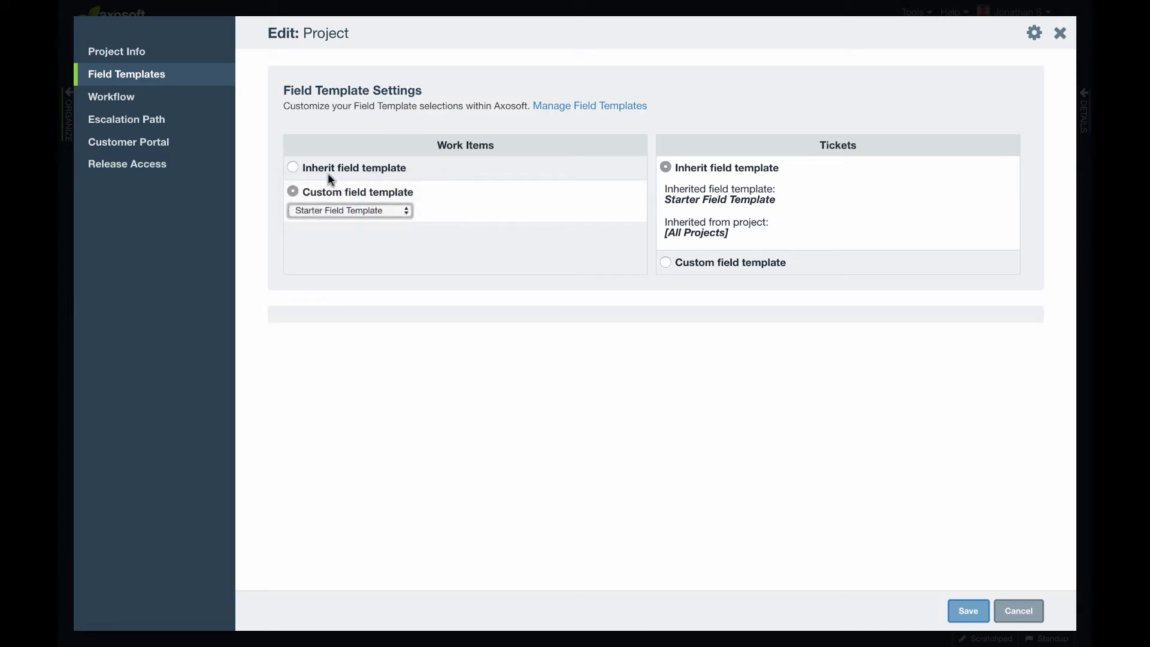
pyautogui.click(294, 168)
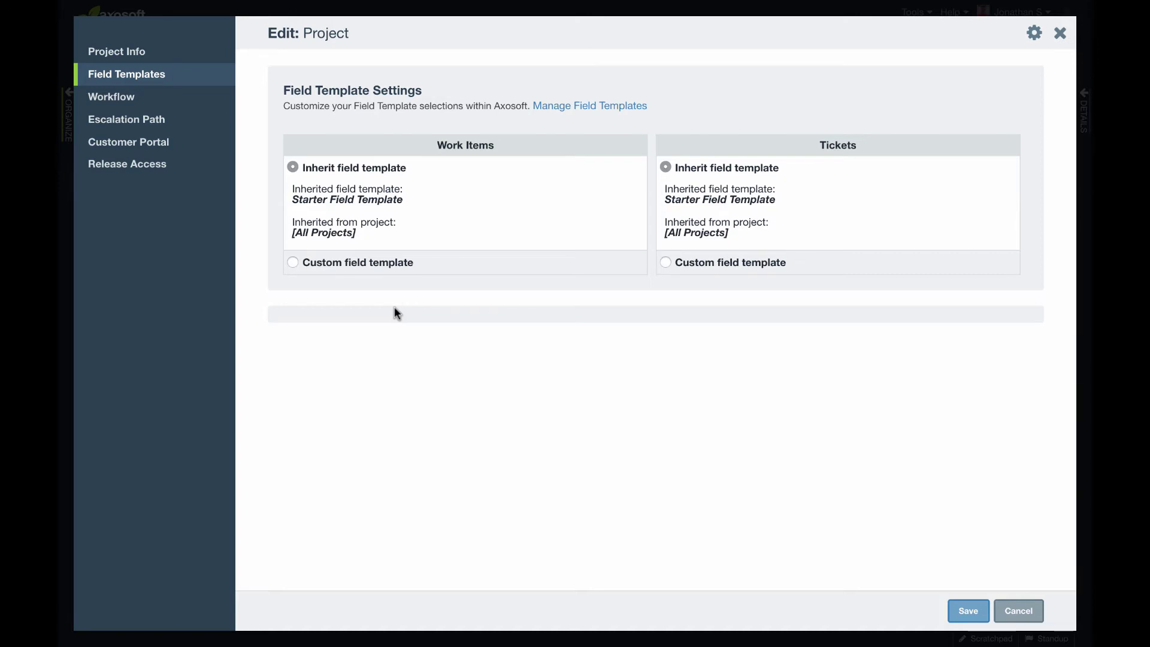
# Step: Review the project's custom workflow options for work items, return to the inherited workflow and save the project
pyautogui.click(160, 101)
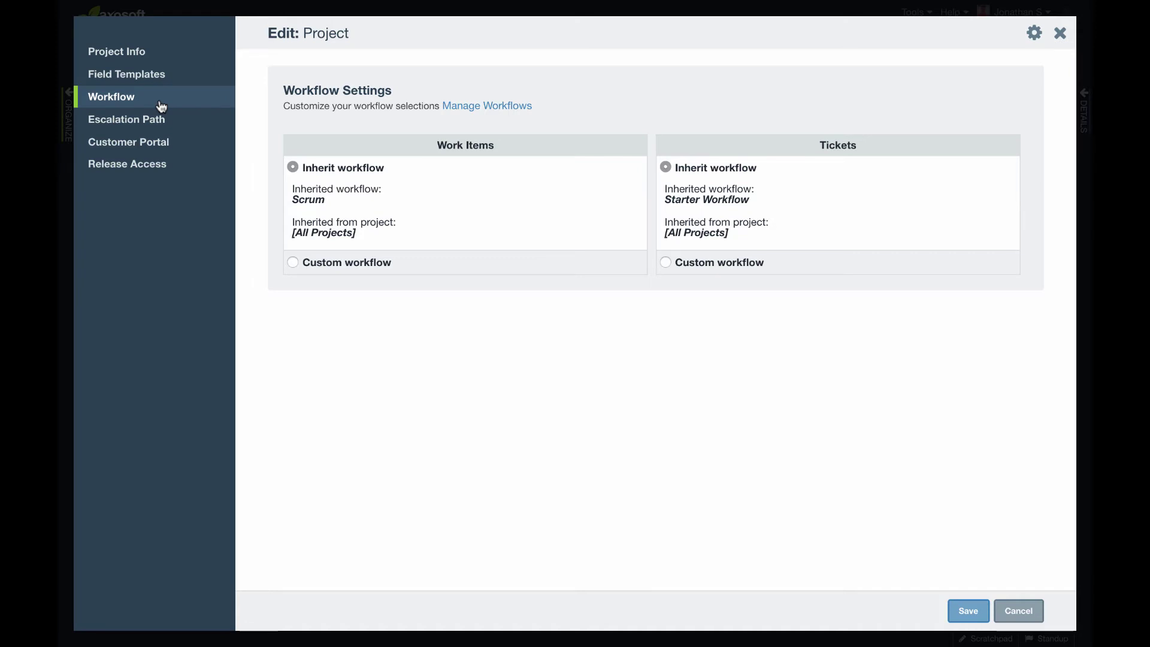
pyautogui.doubleClick(295, 199)
pyautogui.click(294, 262)
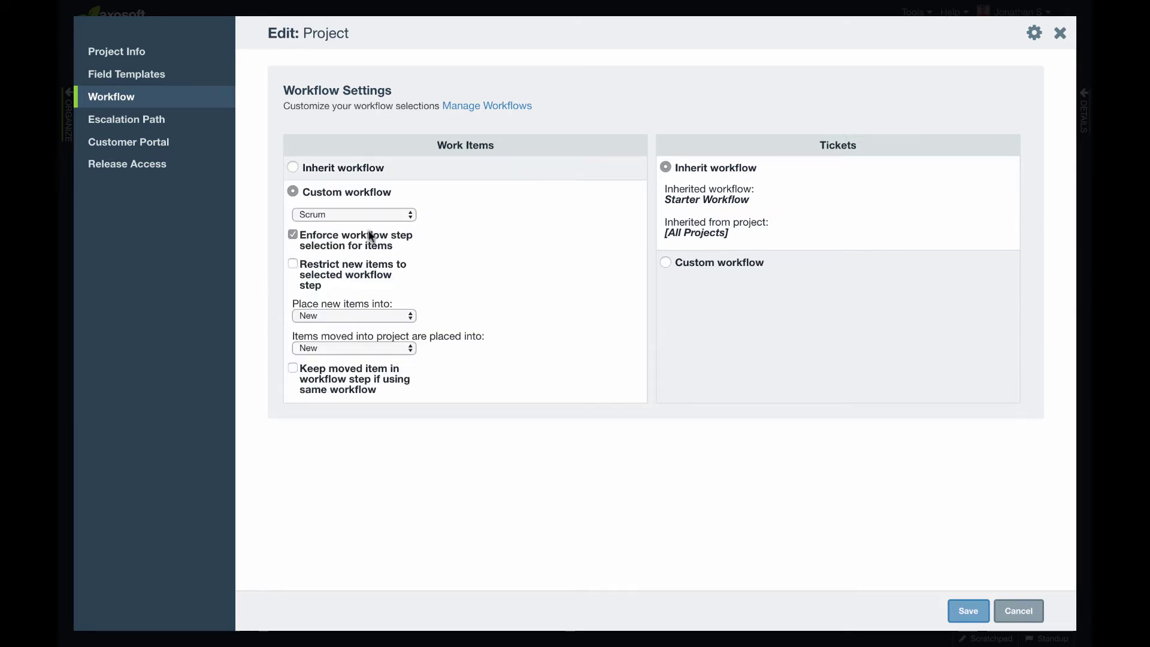
pyautogui.click(374, 214)
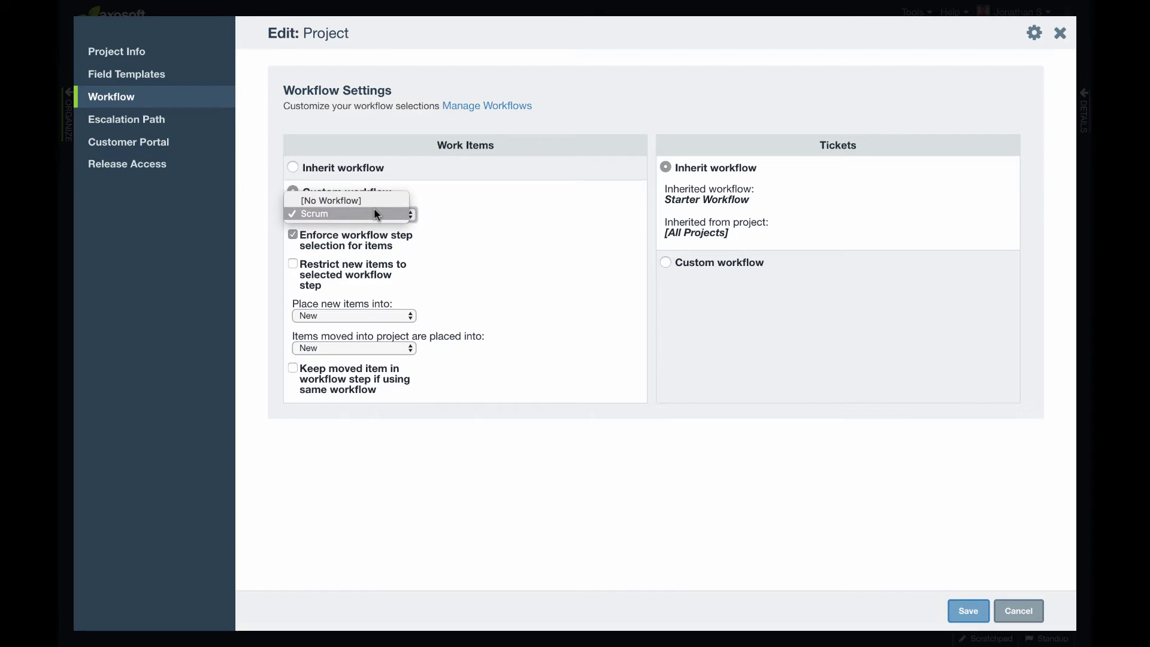
pyautogui.click(374, 209)
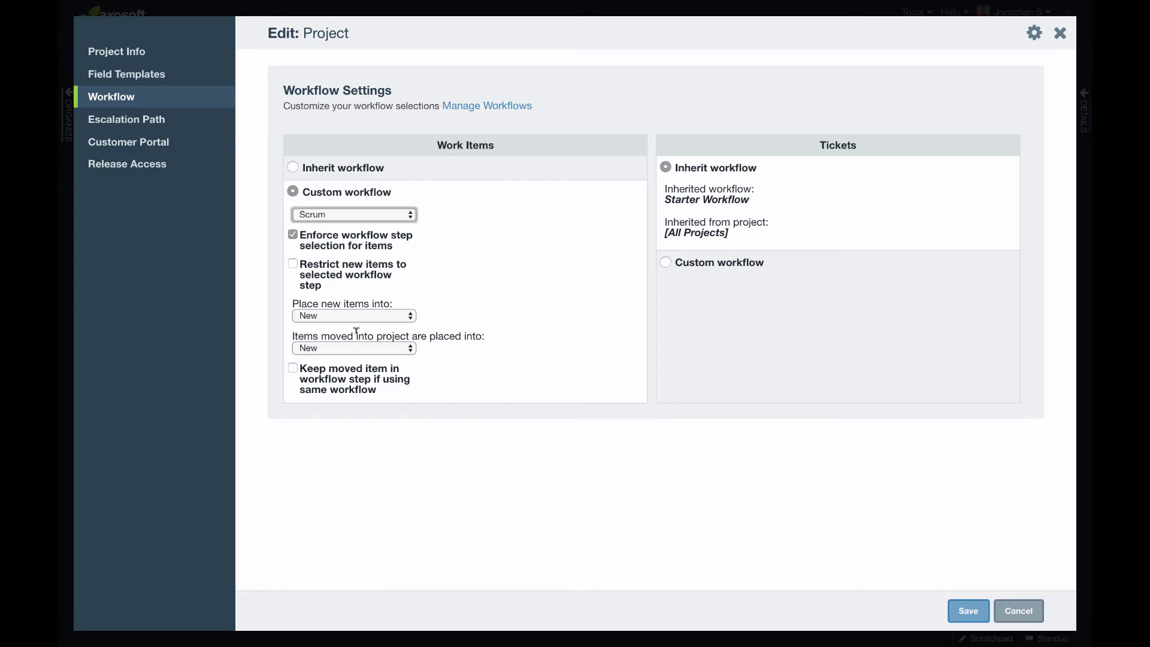
pyautogui.click(291, 167)
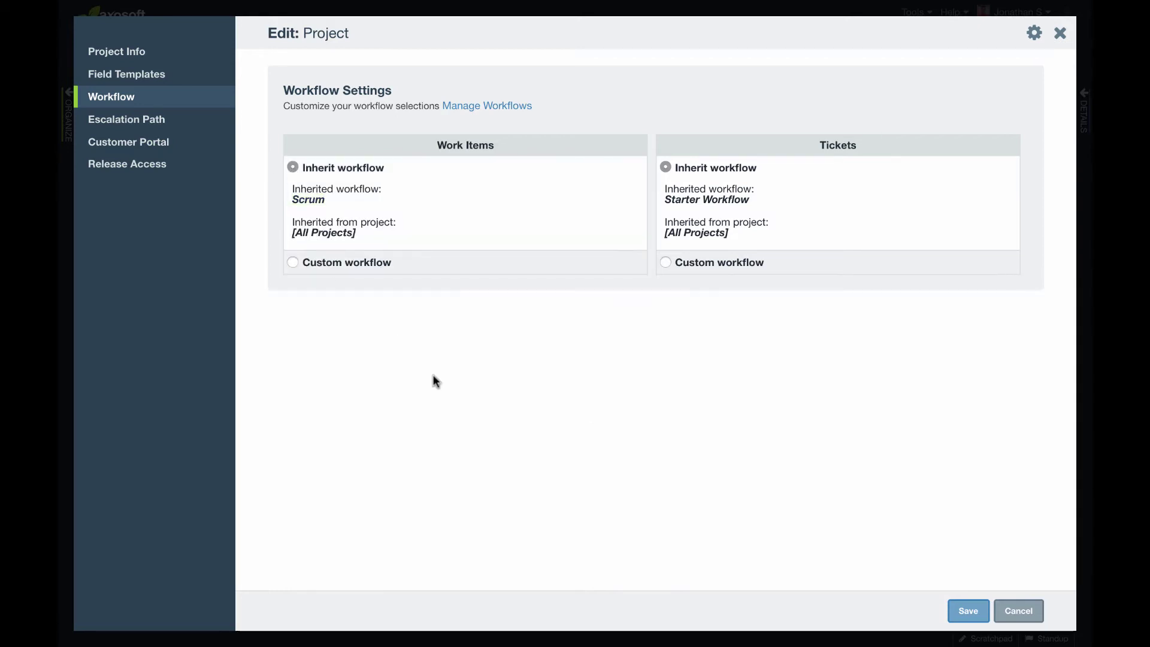
pyautogui.click(967, 610)
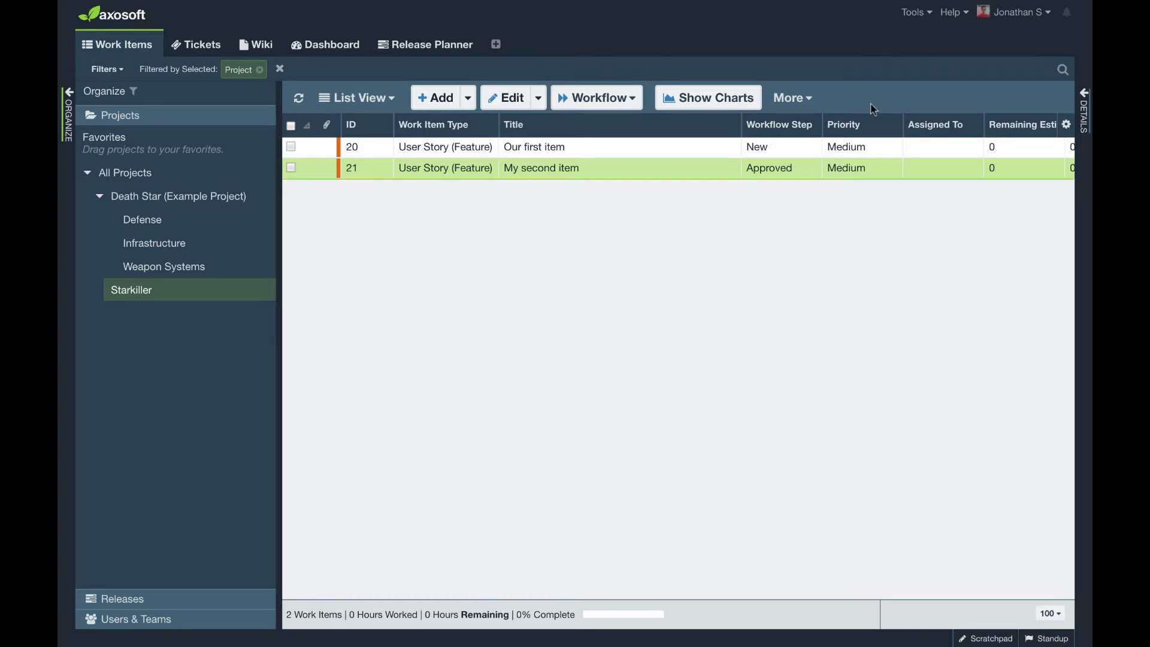
# Step: Start a data import with the file 20170331_Work Item.csv, look through its preview and proceed to field mapping
pyautogui.click(914, 14)
pyautogui.moveTo(927, 204)
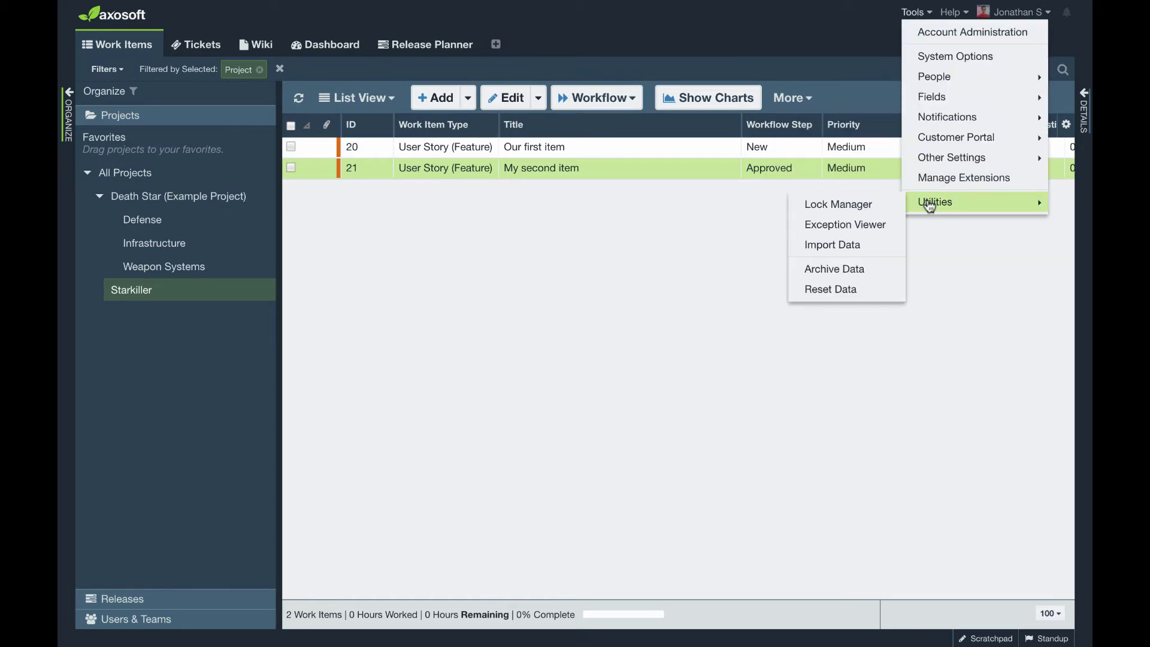
pyautogui.click(861, 245)
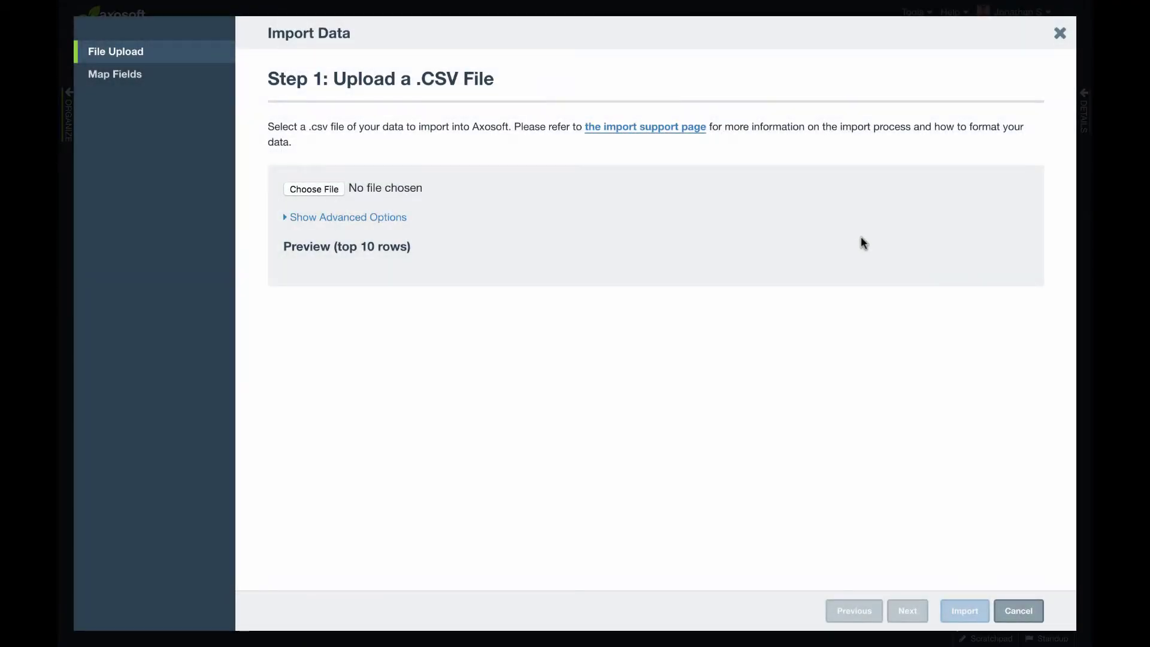
pyautogui.click(327, 189)
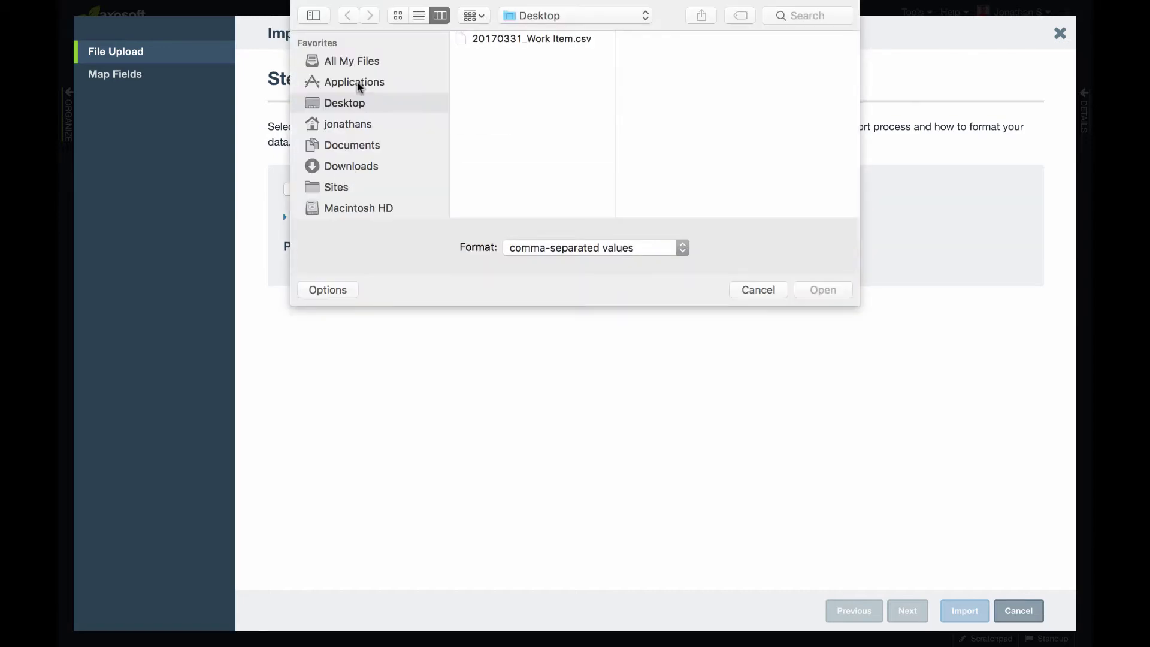
pyautogui.click(533, 41)
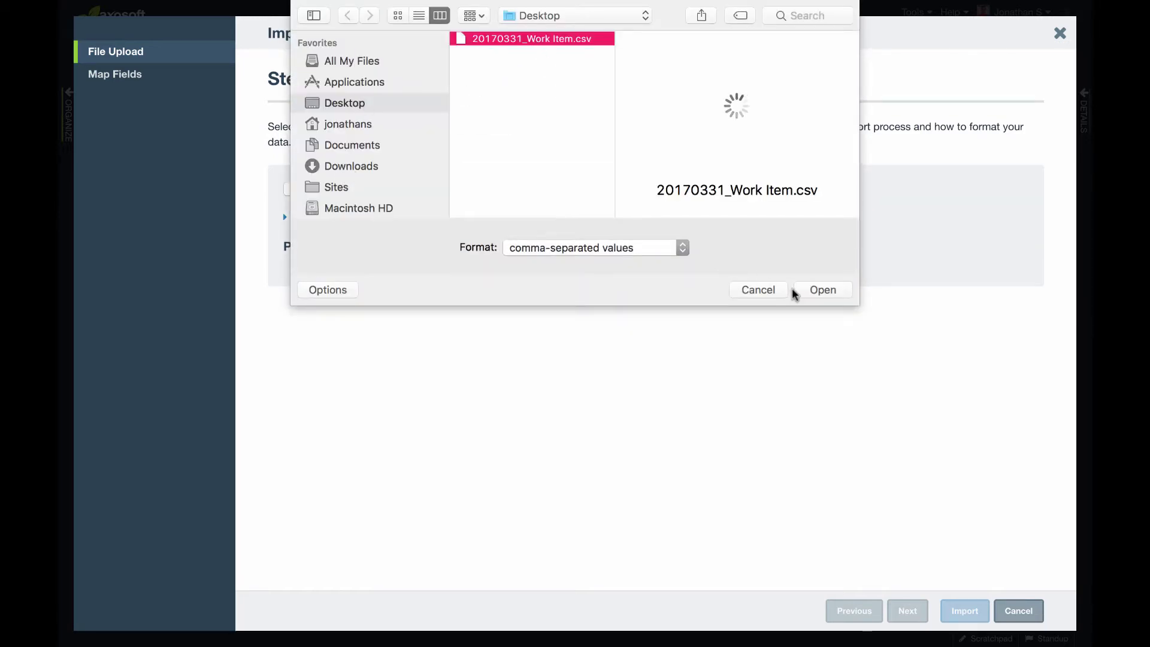
pyautogui.click(822, 290)
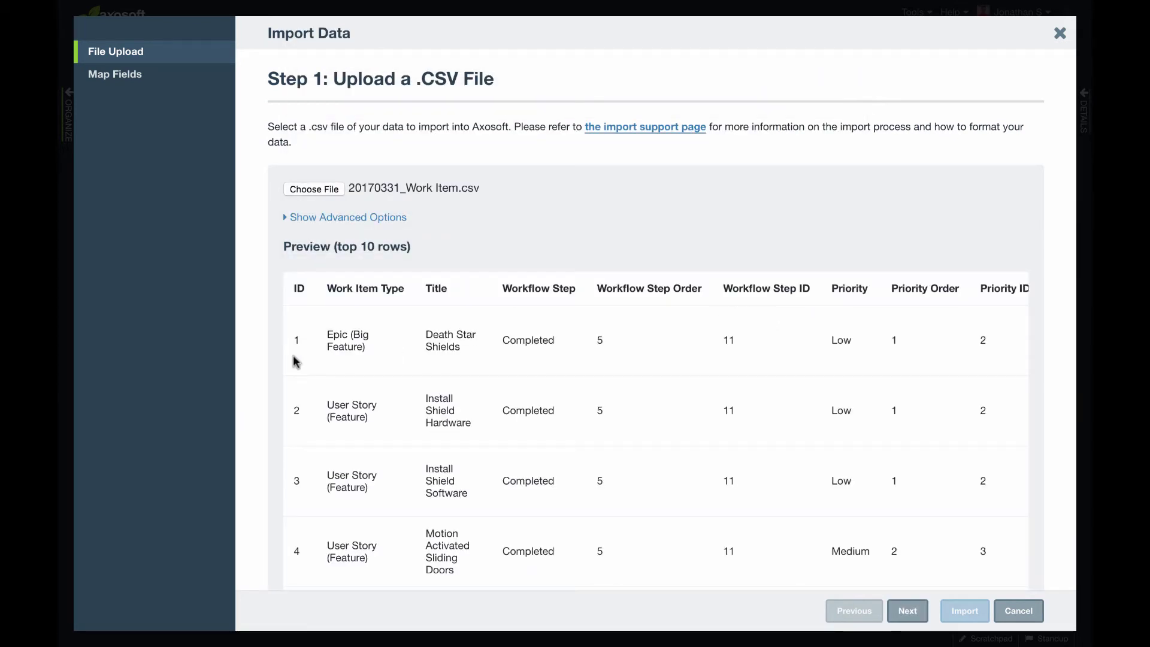
pyautogui.scroll(-9, 659, 467)
pyautogui.scroll(9, 635, 453)
pyautogui.click(904, 612)
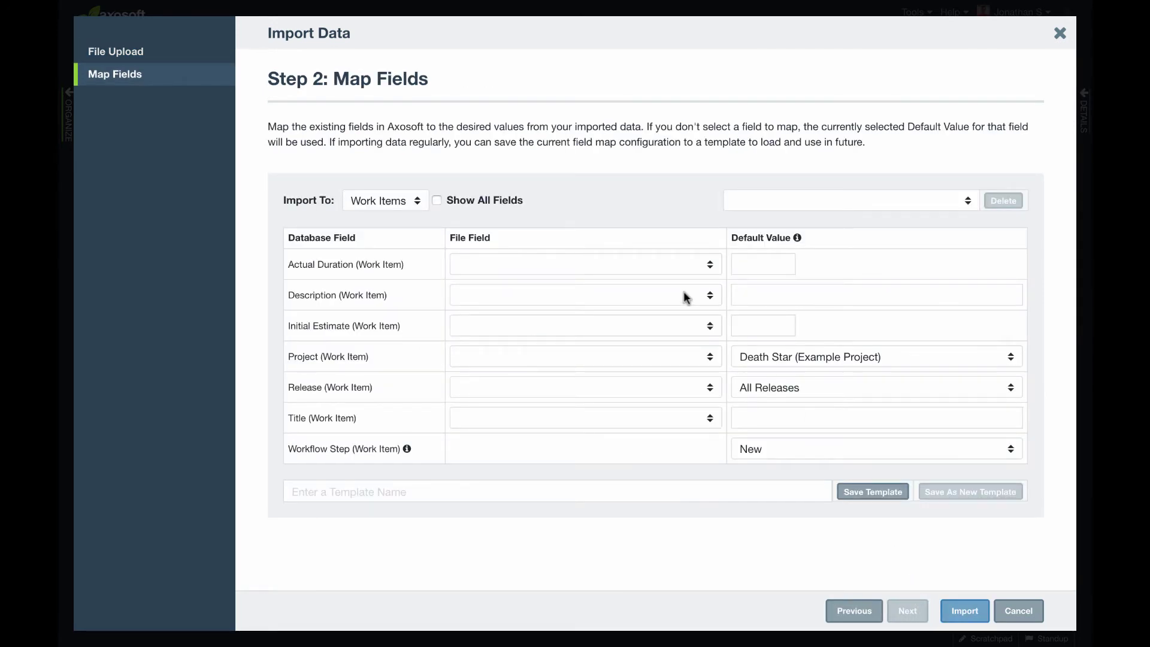
# Step: Map the work item Title to the file's Title field and set the default project to Starkiller
pyautogui.click(653, 296)
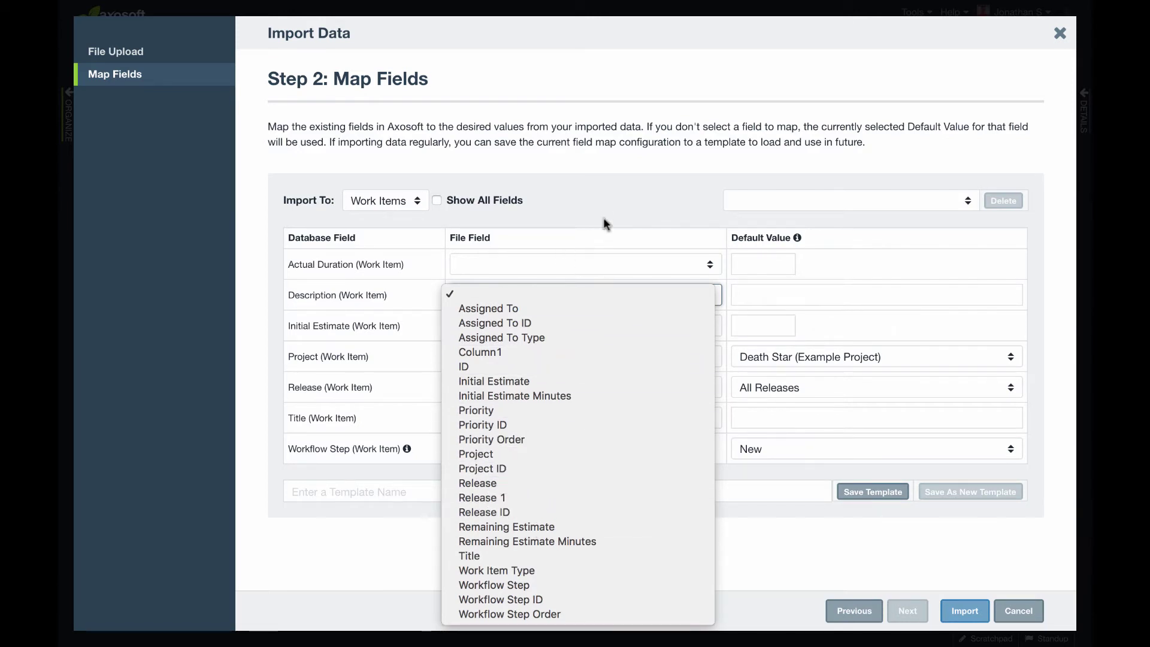
pyautogui.click(623, 181)
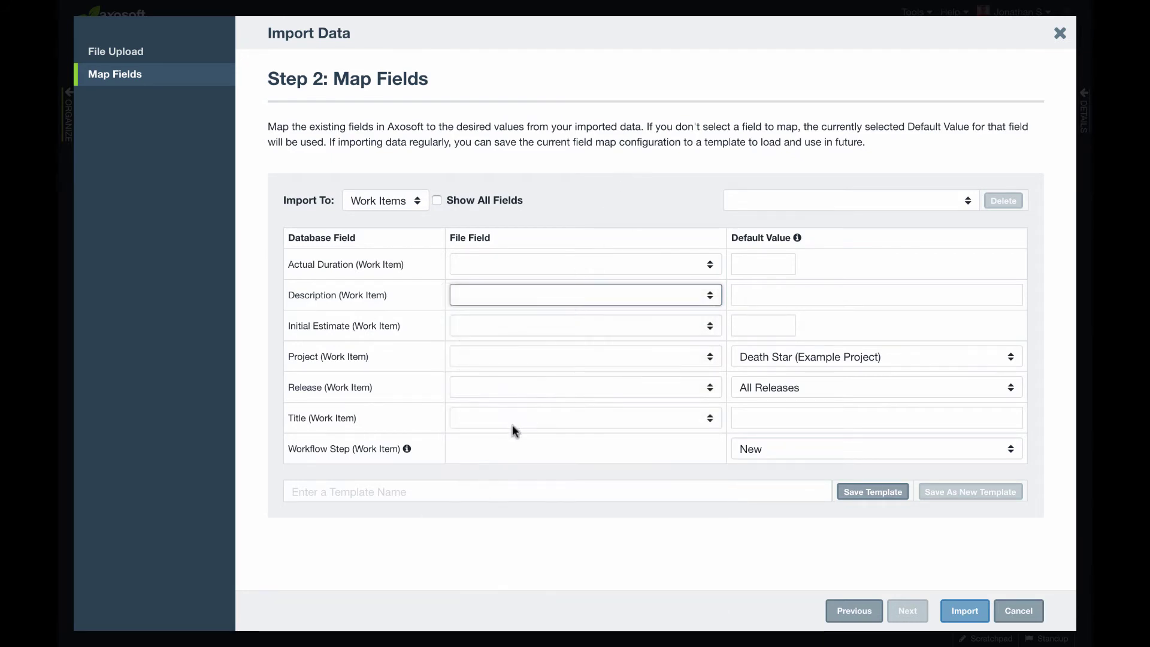
pyautogui.click(514, 423)
pyautogui.click(530, 574)
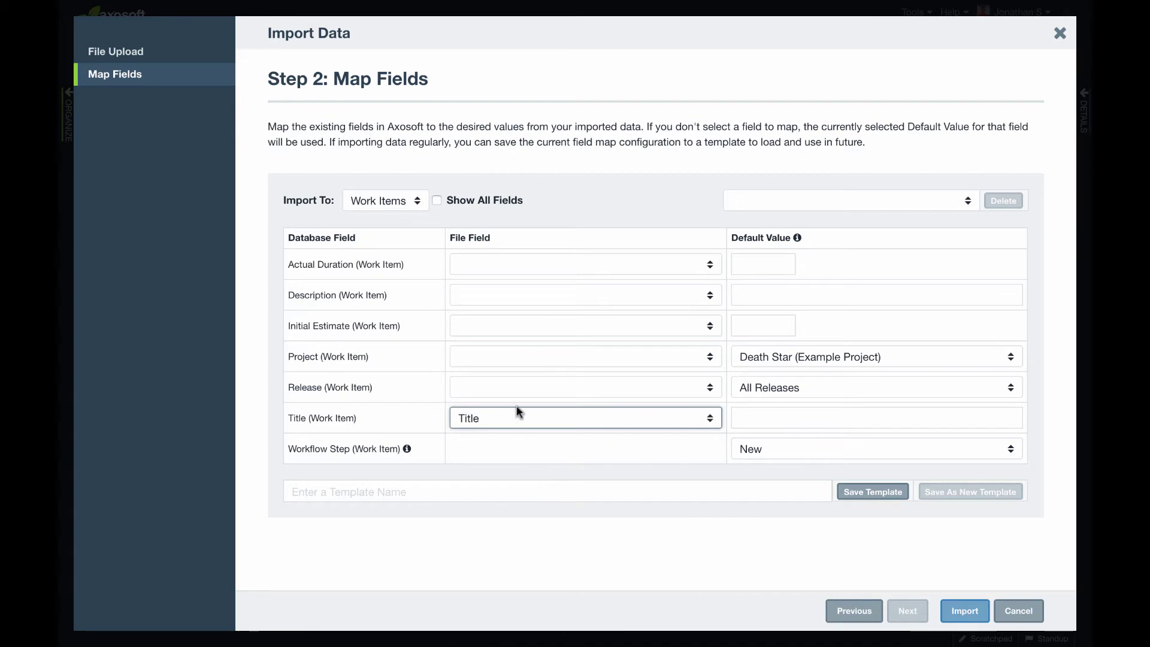
pyautogui.click(776, 357)
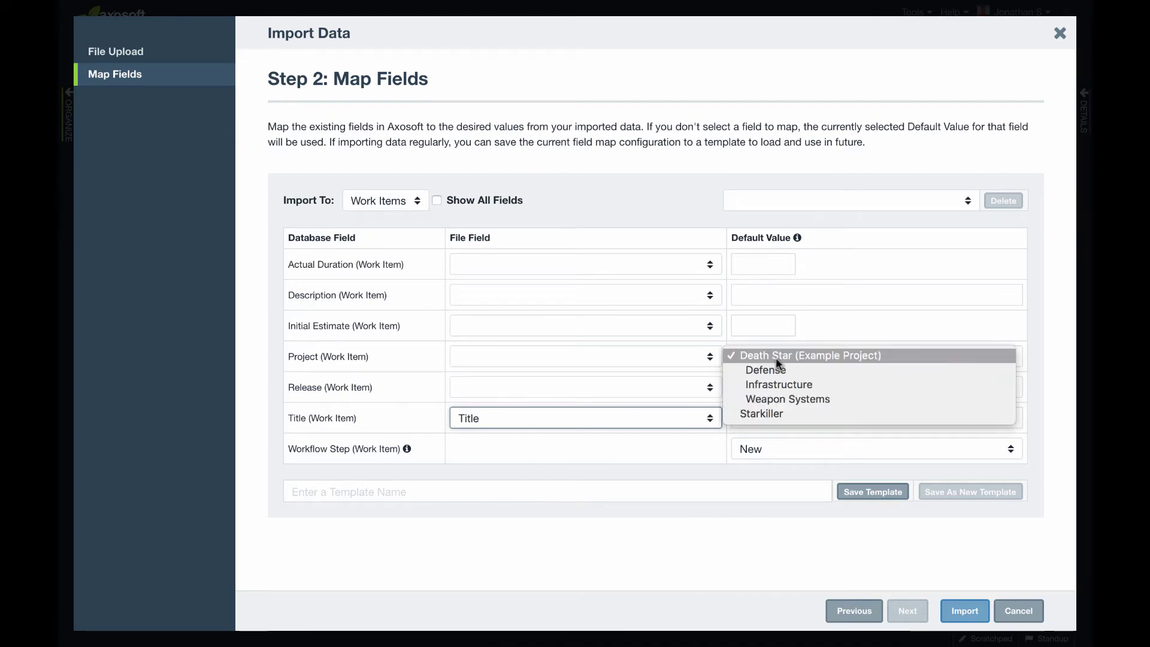
pyautogui.click(785, 413)
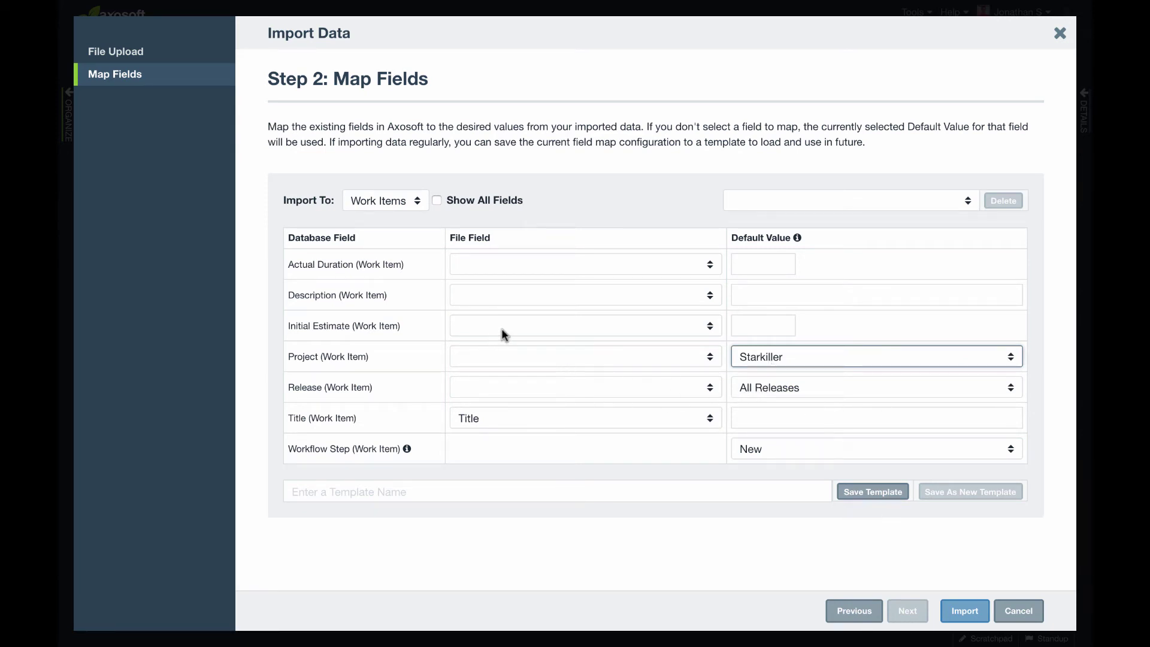
# Step: Show all database fields and map the work item Remaining Estimate to the file's Remaining Estimate field
pyautogui.click(436, 201)
pyautogui.scroll(-7, 431, 315)
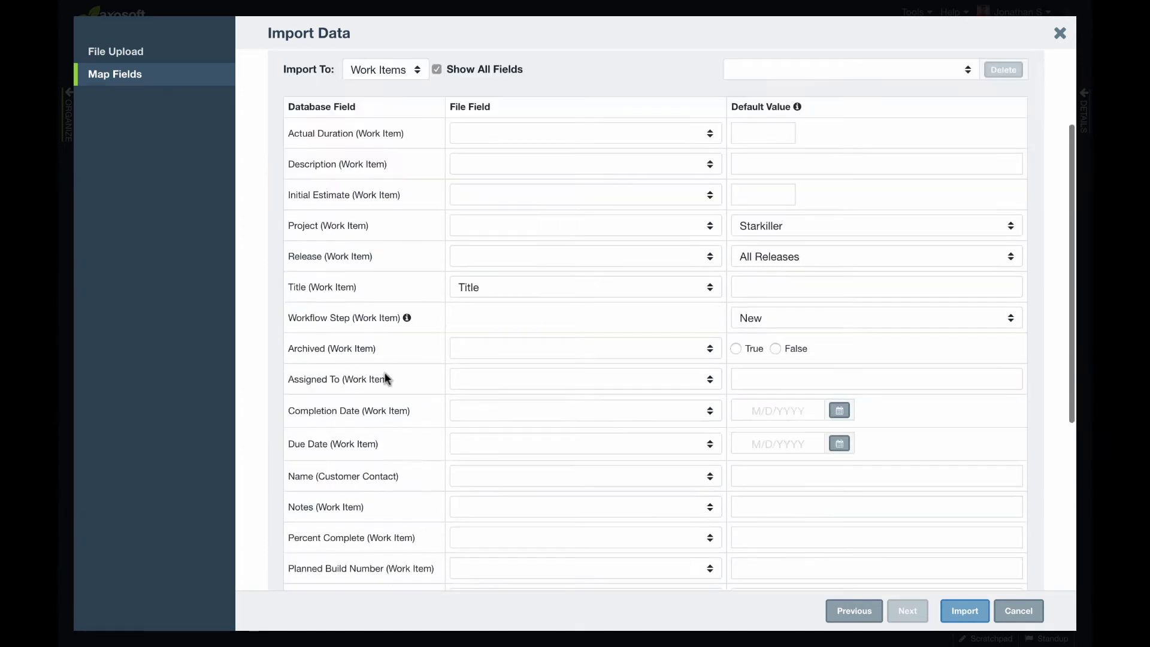
pyautogui.click(470, 333)
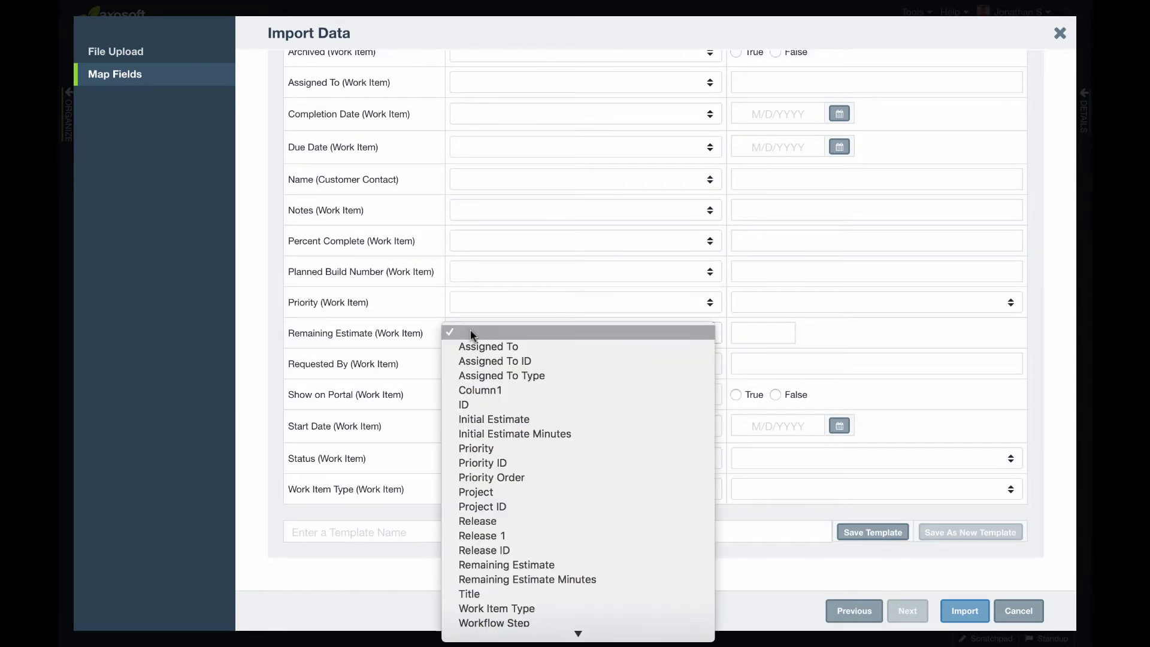
pyautogui.scroll(-1, 528, 474)
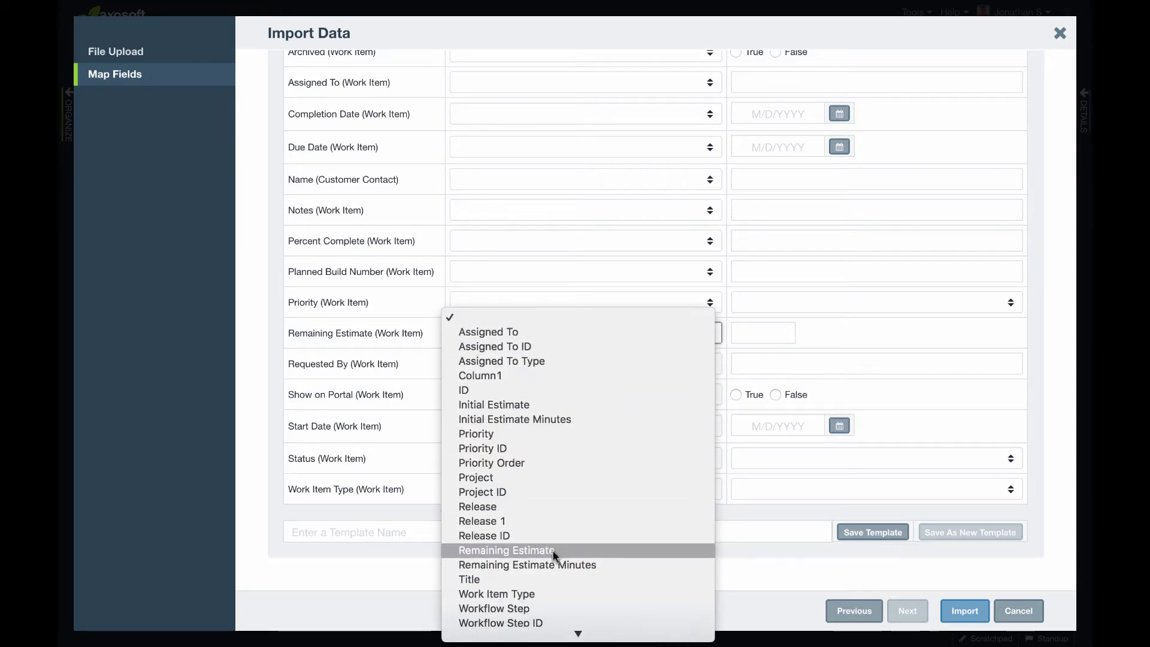
pyautogui.click(549, 550)
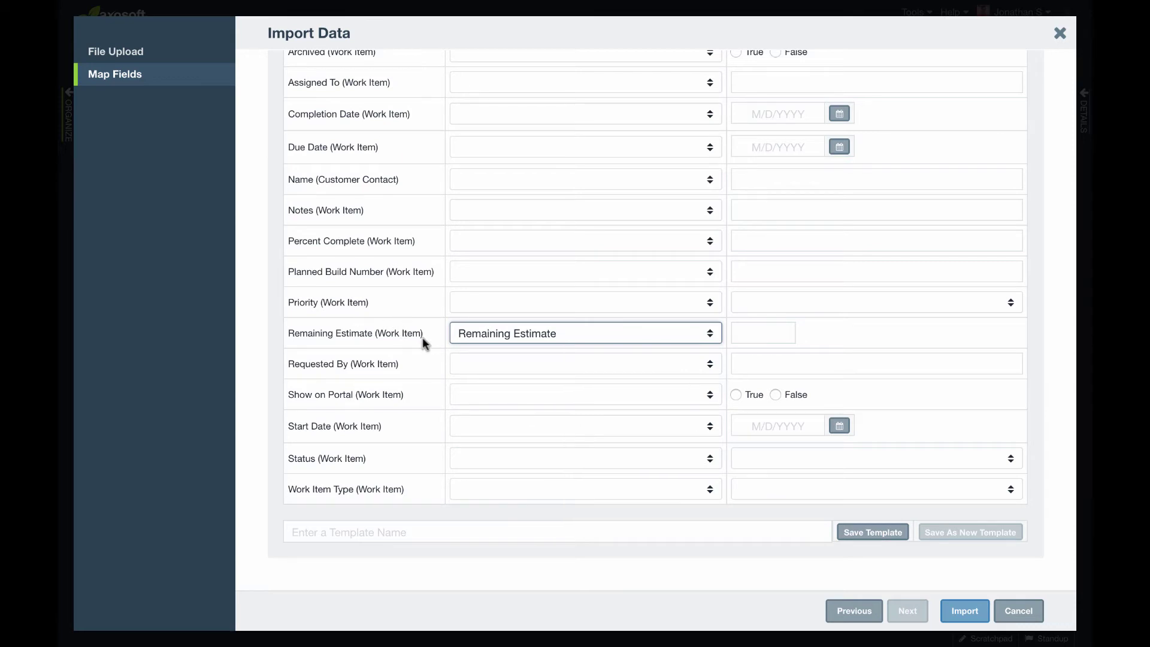
# Step: Map the work item's Work Item Type to the file's Work Item Type field
pyautogui.scroll(5, 459, 365)
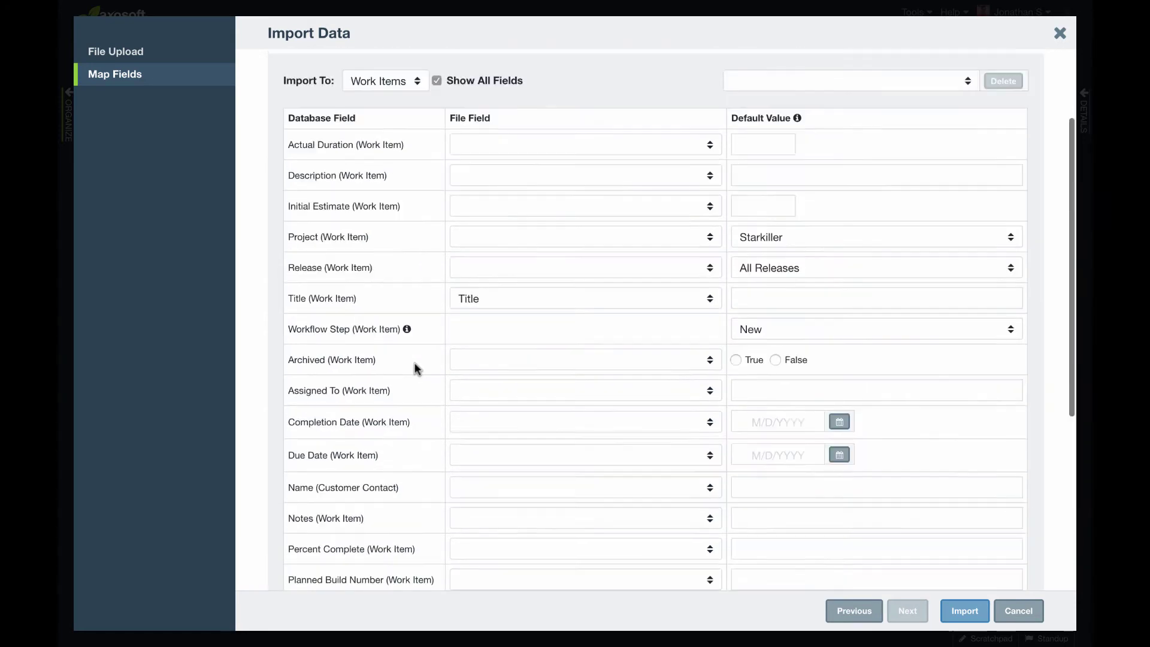
pyautogui.scroll(-5, 418, 367)
pyautogui.click(478, 522)
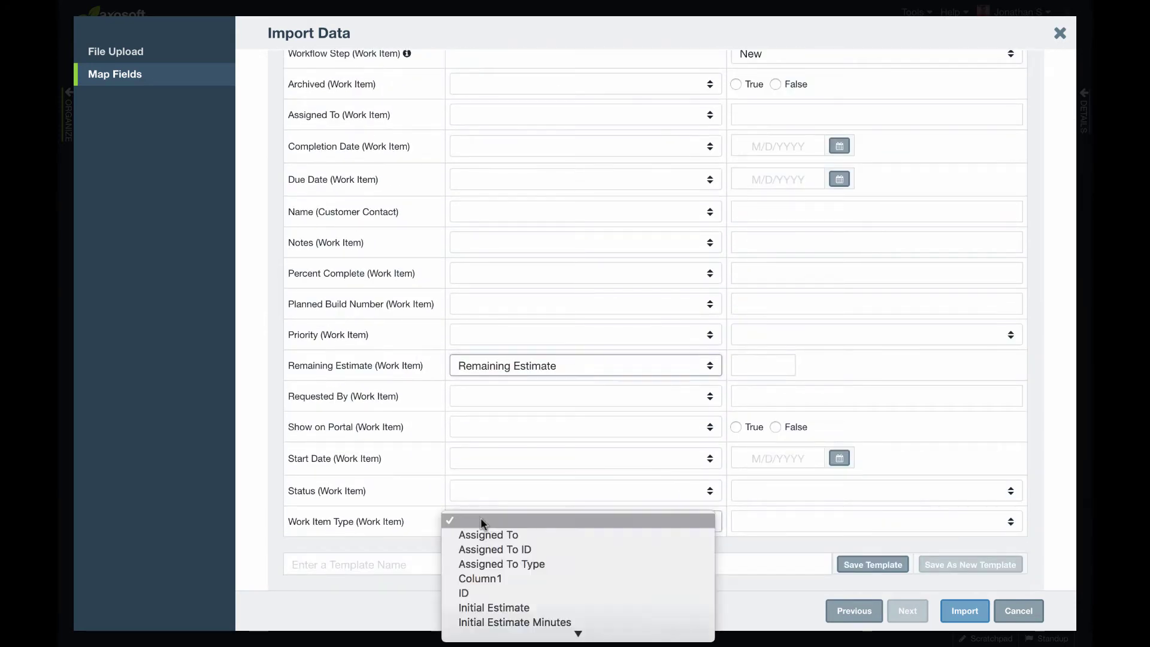
pyautogui.scroll(-5, 516, 551)
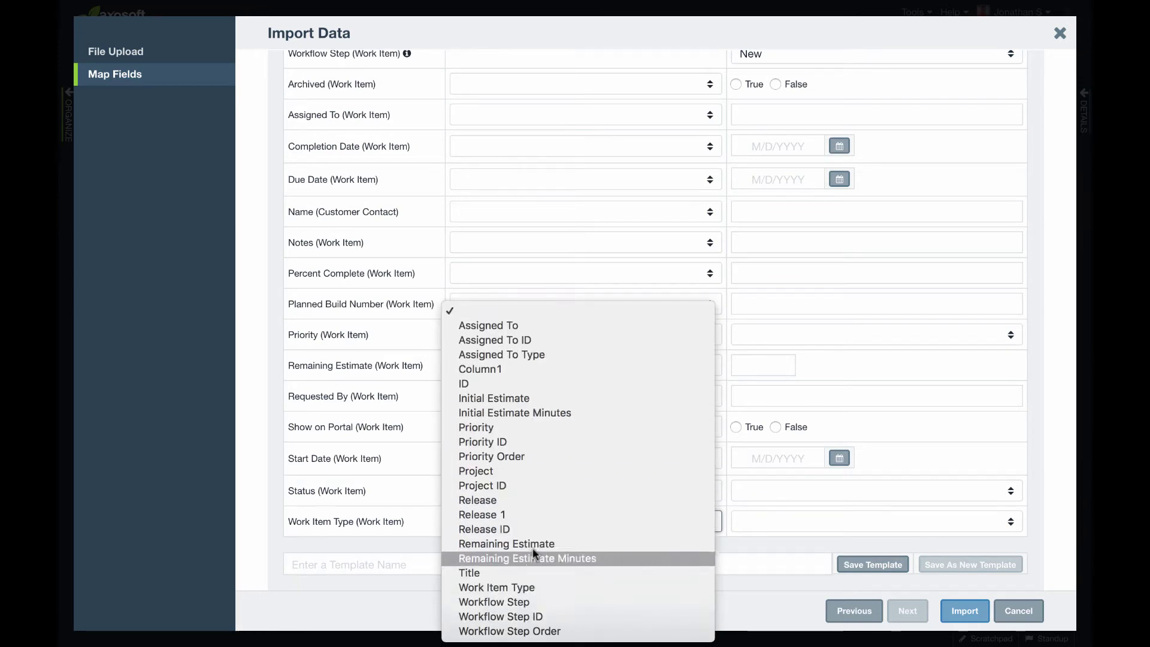
pyautogui.click(550, 586)
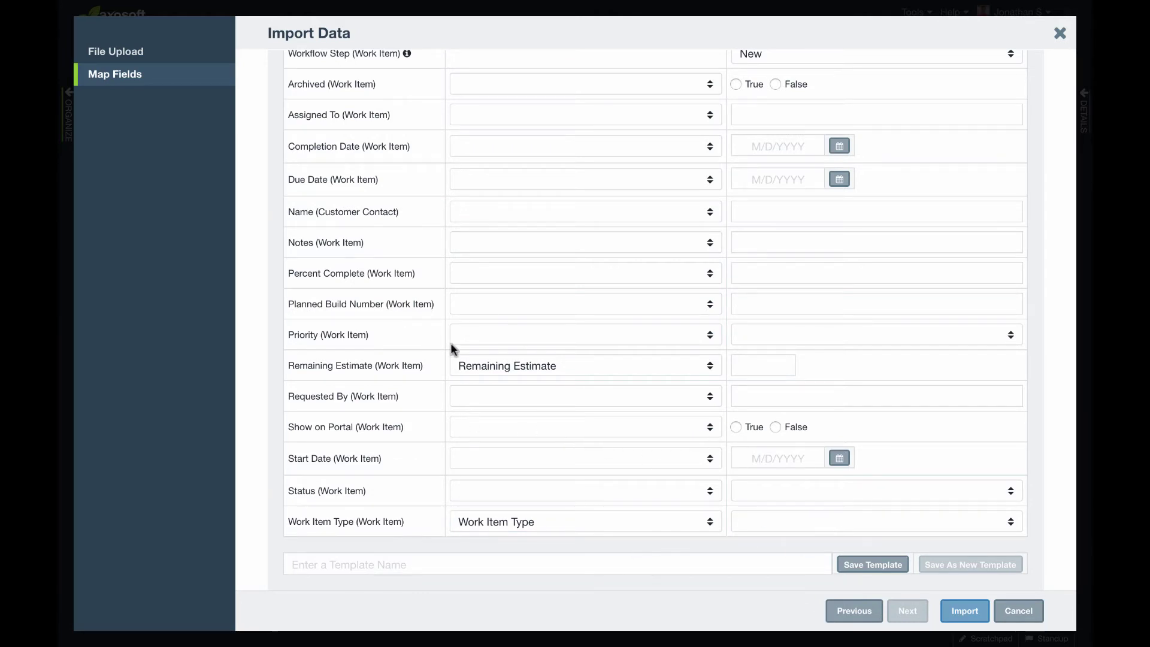
# Step: Set the default work item Priority to Medium and run the import into Starkiller
pyautogui.scroll(3, 449, 354)
pyautogui.scroll(4, 449, 348)
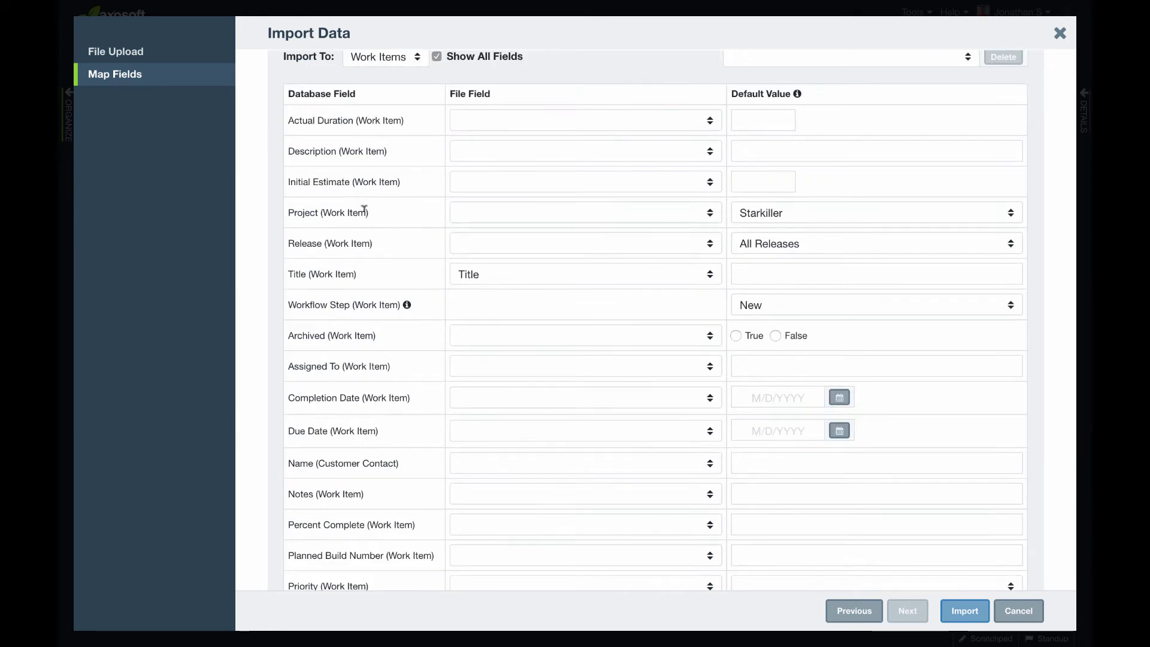
pyautogui.scroll(-4, 411, 377)
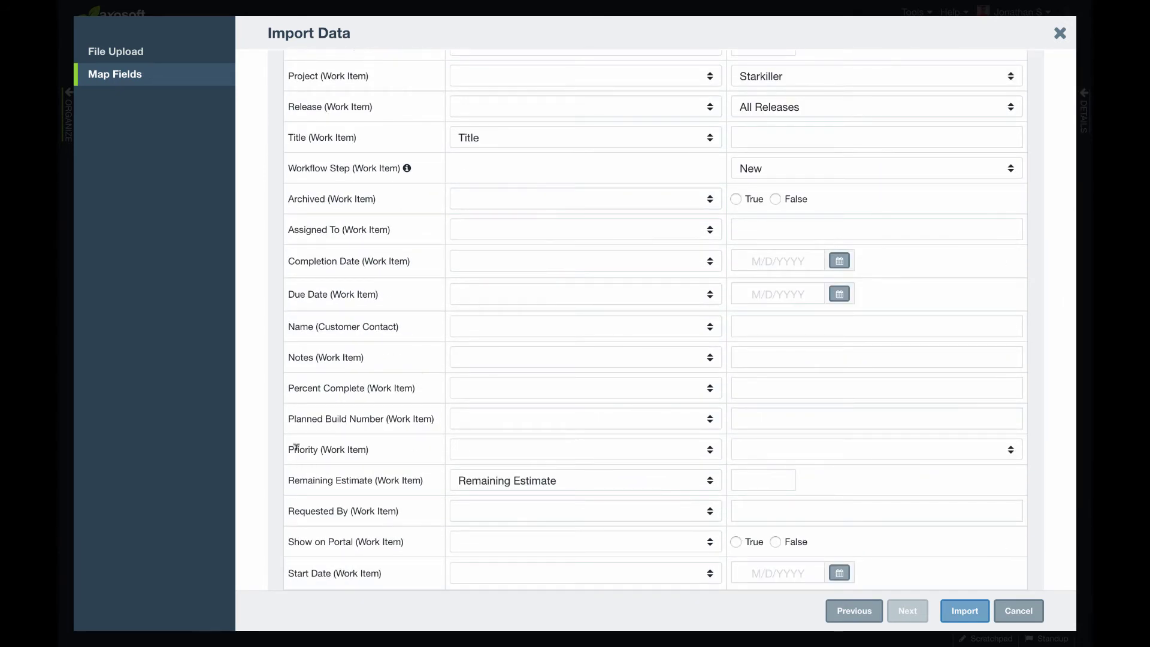
pyautogui.moveTo(295, 450); pyautogui.dragTo(368, 449)
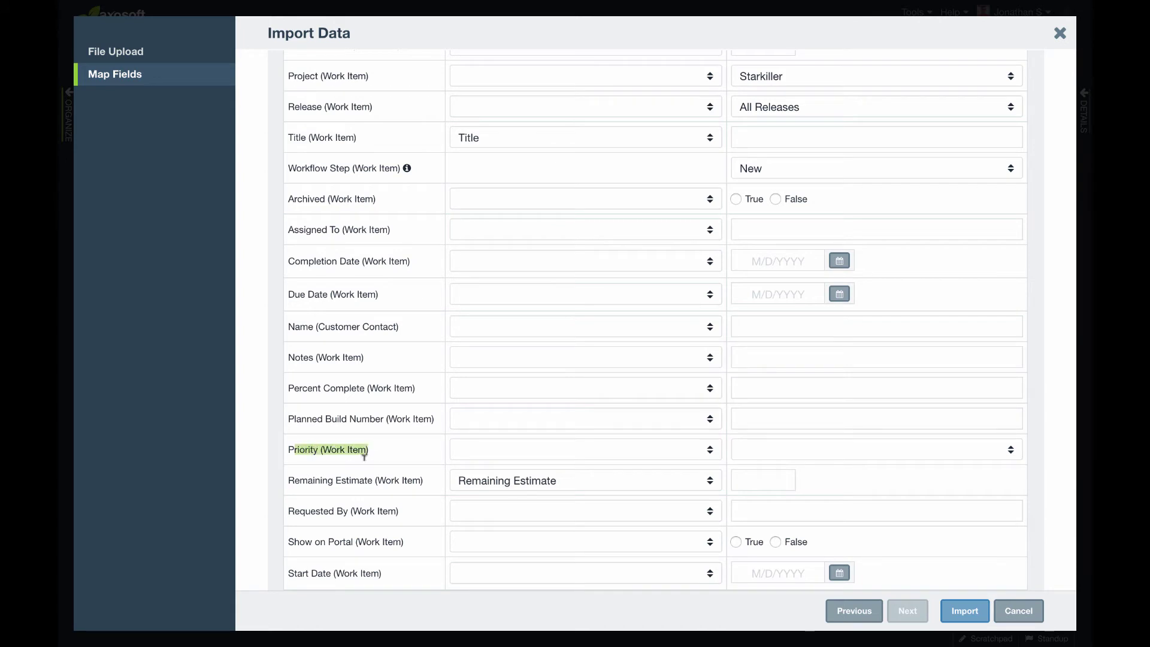
pyautogui.click(767, 453)
pyautogui.click(770, 482)
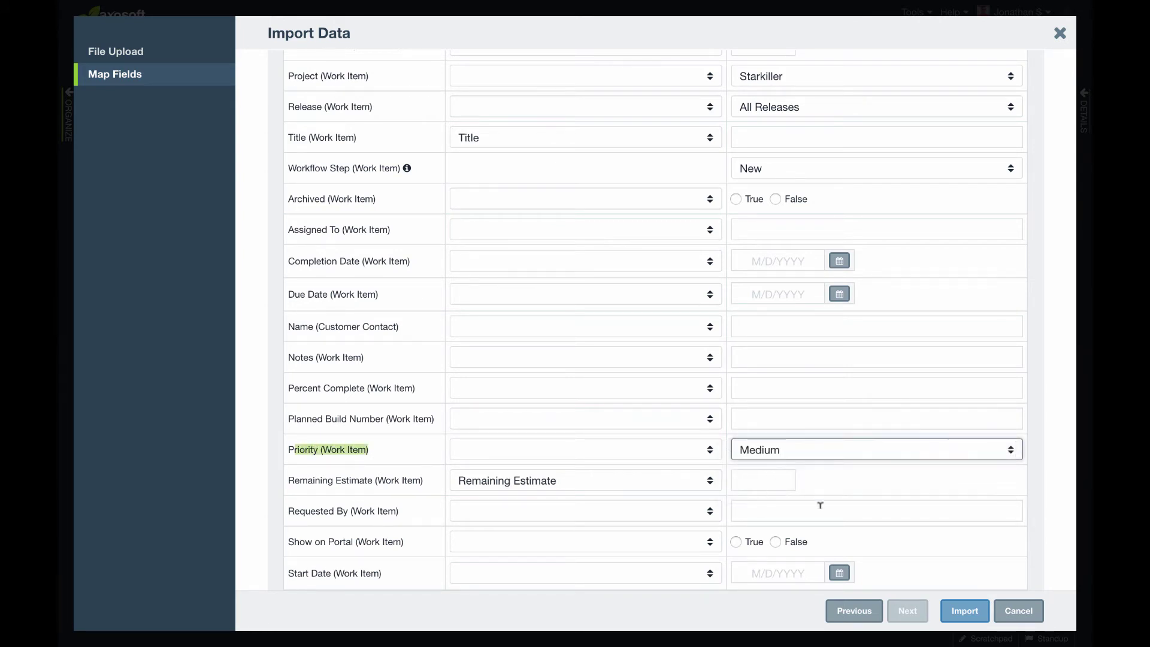
pyautogui.click(966, 612)
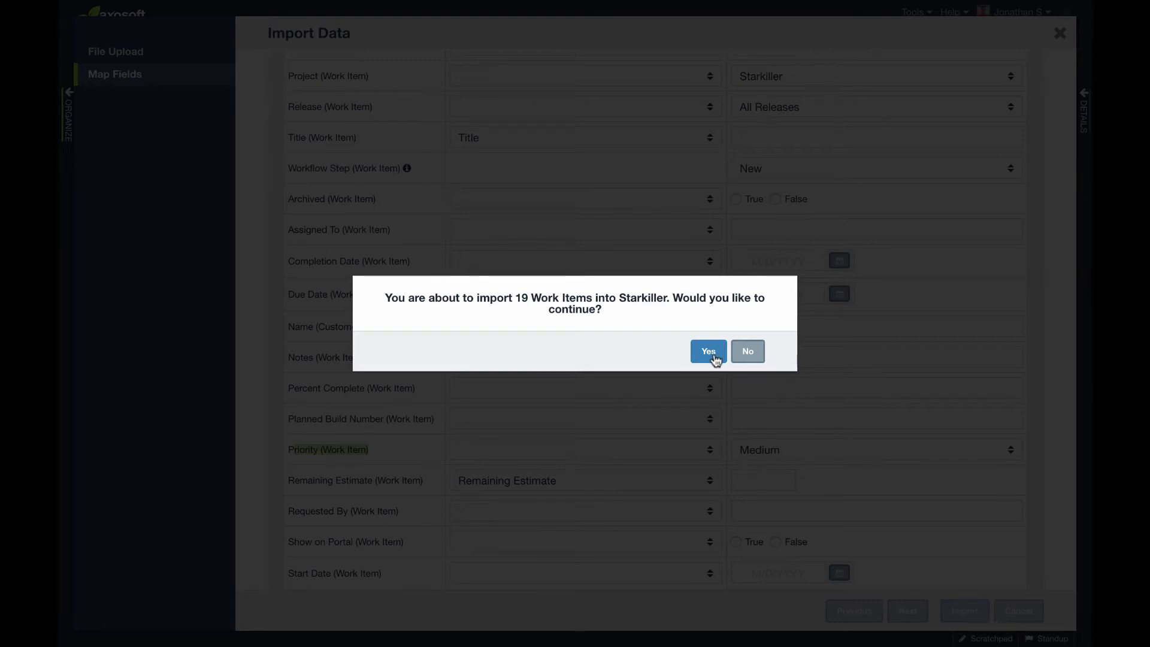
pyautogui.click(709, 353)
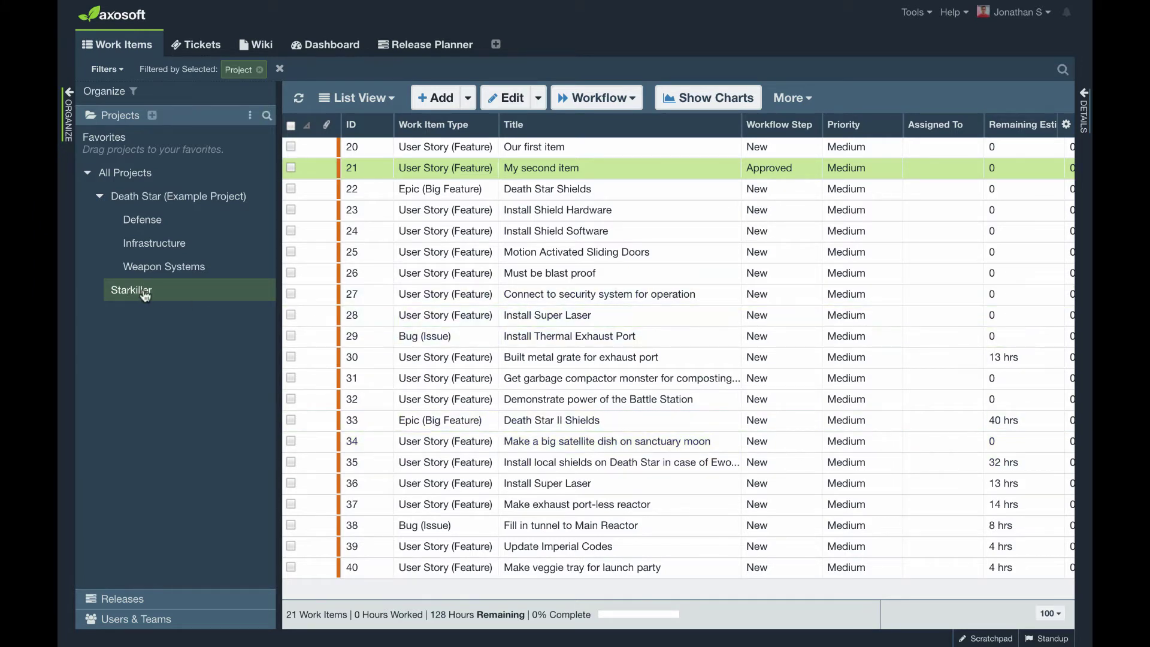
# Step: Add a subcomponent named Backlog under the Starkiller project without a related release product
pyautogui.click(152, 118)
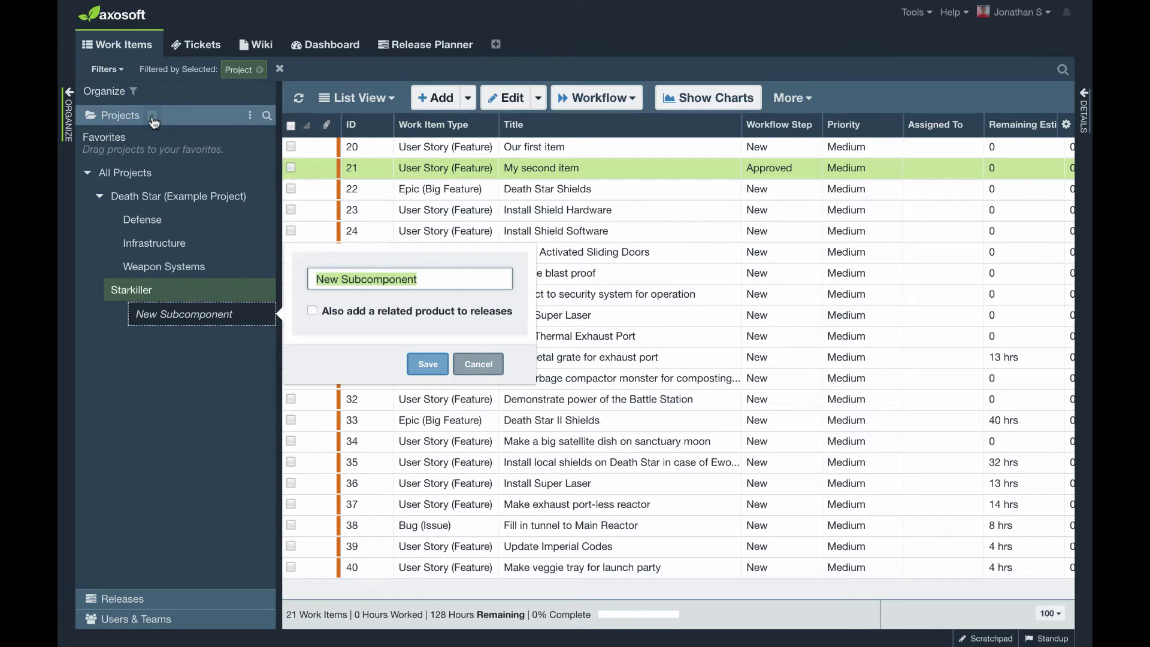
pyautogui.write('Backlog')
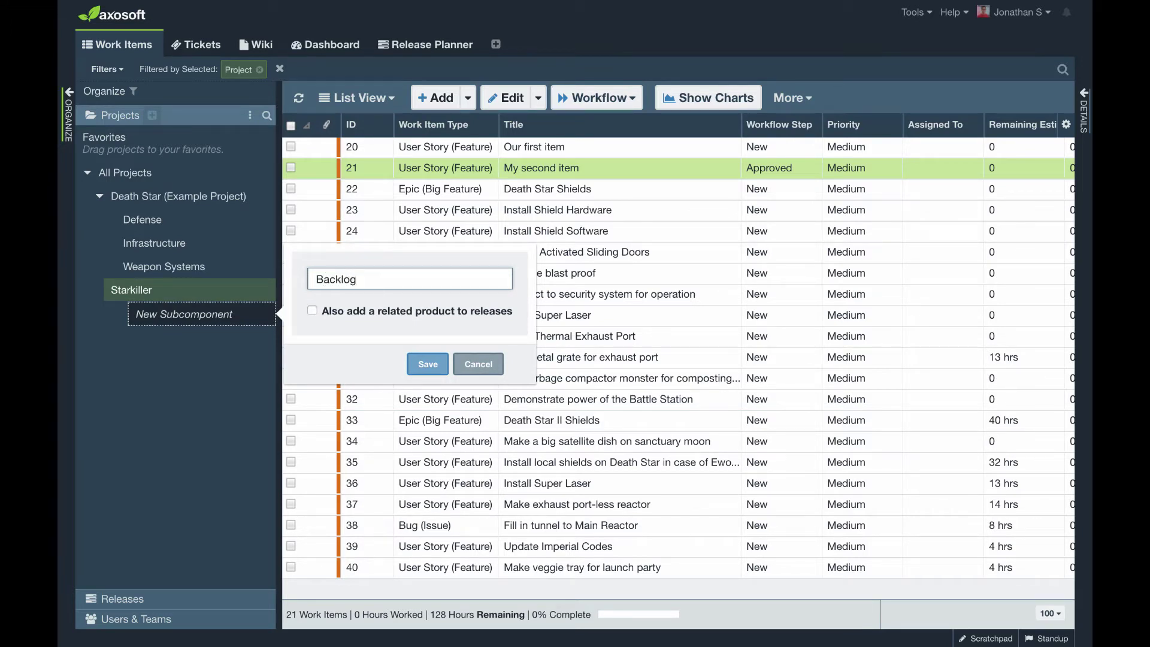
pyautogui.click(428, 364)
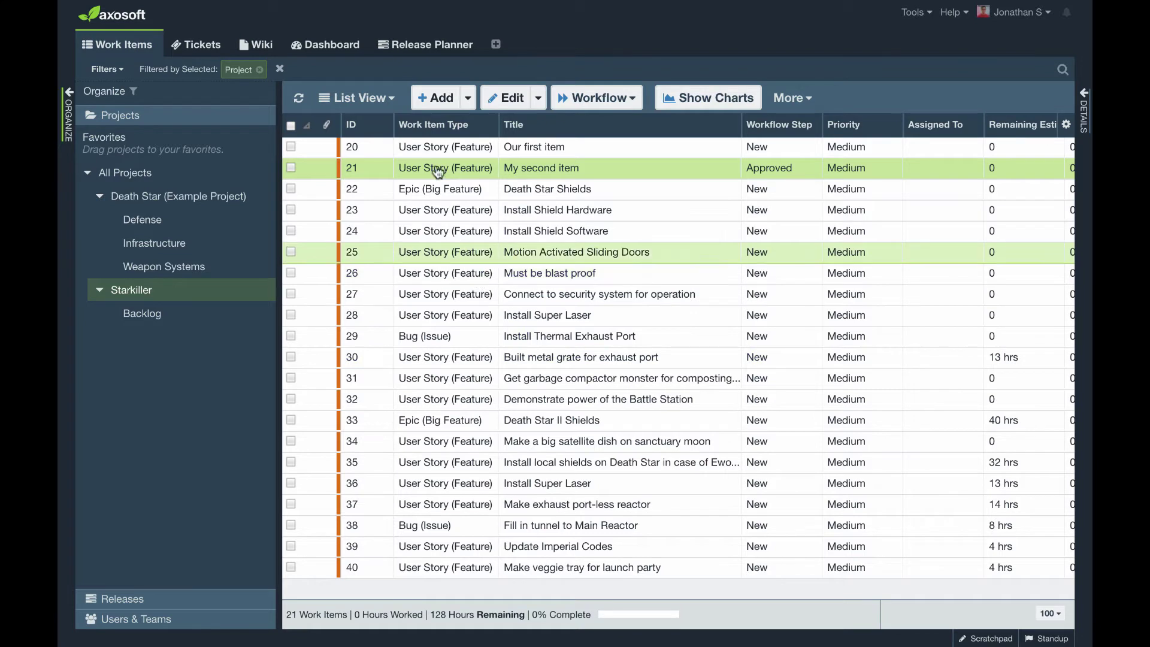
# Step: Switch the work items to Rank View and rank item 39, Update Imperial Codes, with item 31 above it
pyautogui.click(384, 102)
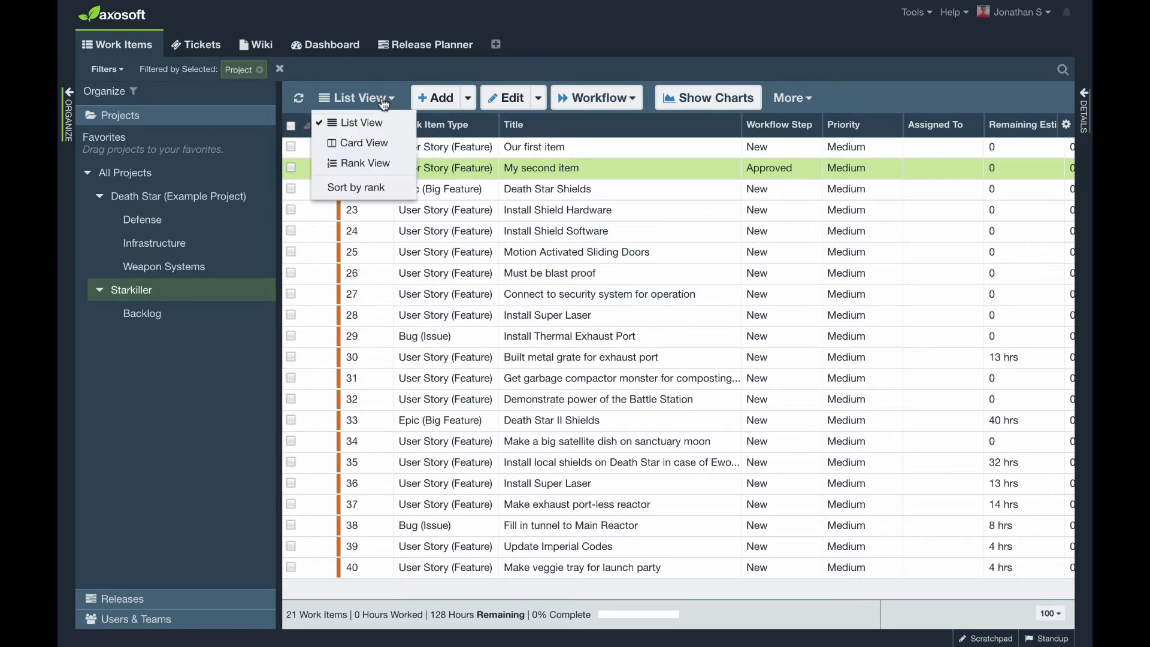
pyautogui.click(388, 165)
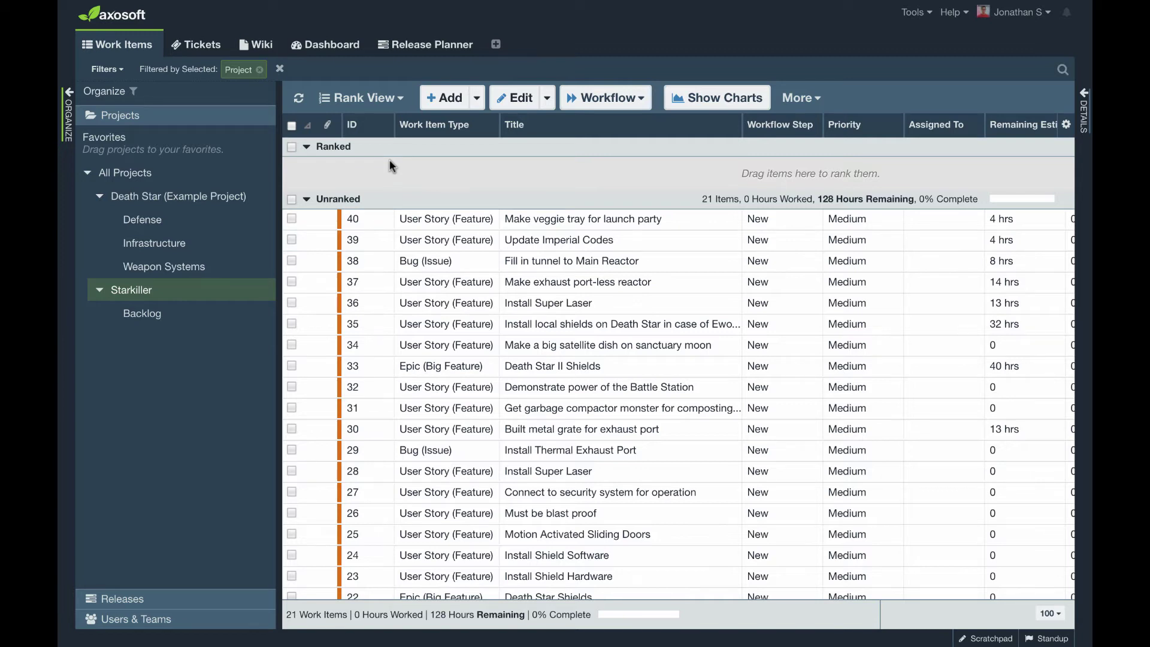
pyautogui.moveTo(489, 250); pyautogui.dragTo(542, 171)
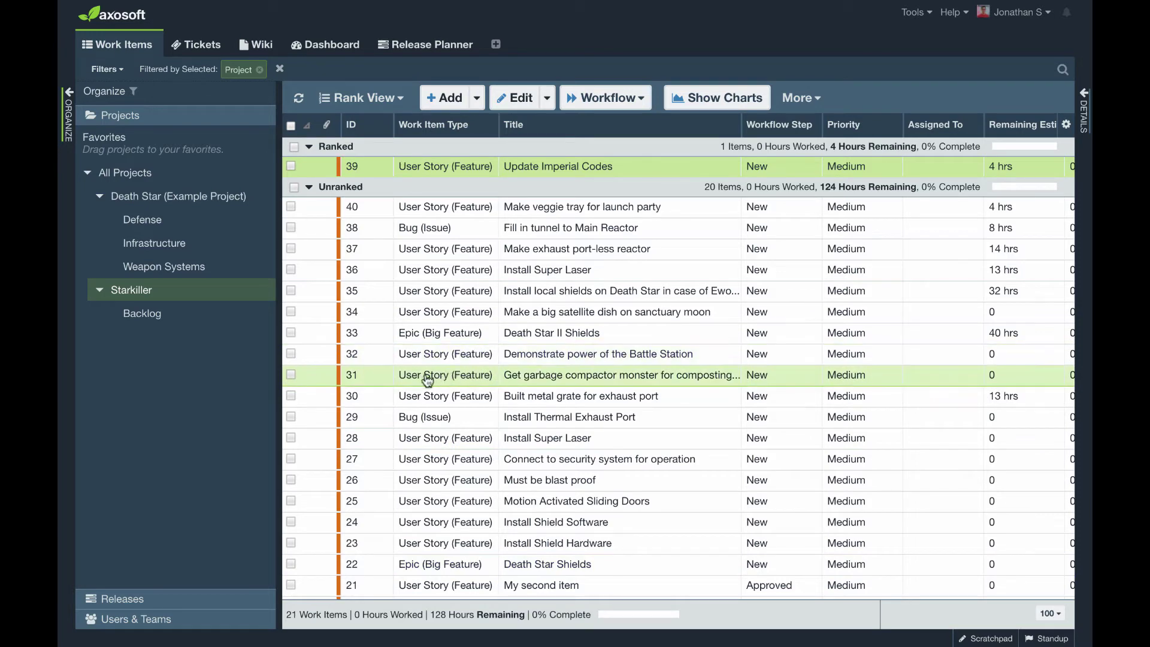
pyautogui.moveTo(417, 381); pyautogui.dragTo(458, 161)
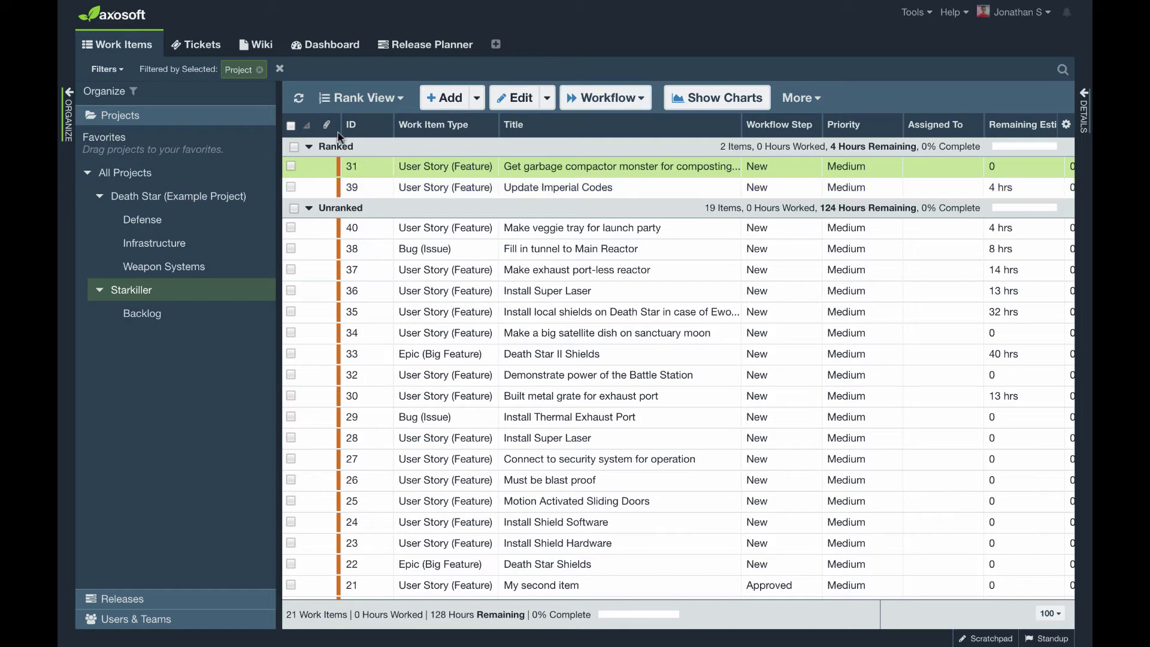
# Step: In List View, make work items 22, 23 and 24 subitems of item 31 and clear the selection
pyautogui.click(348, 99)
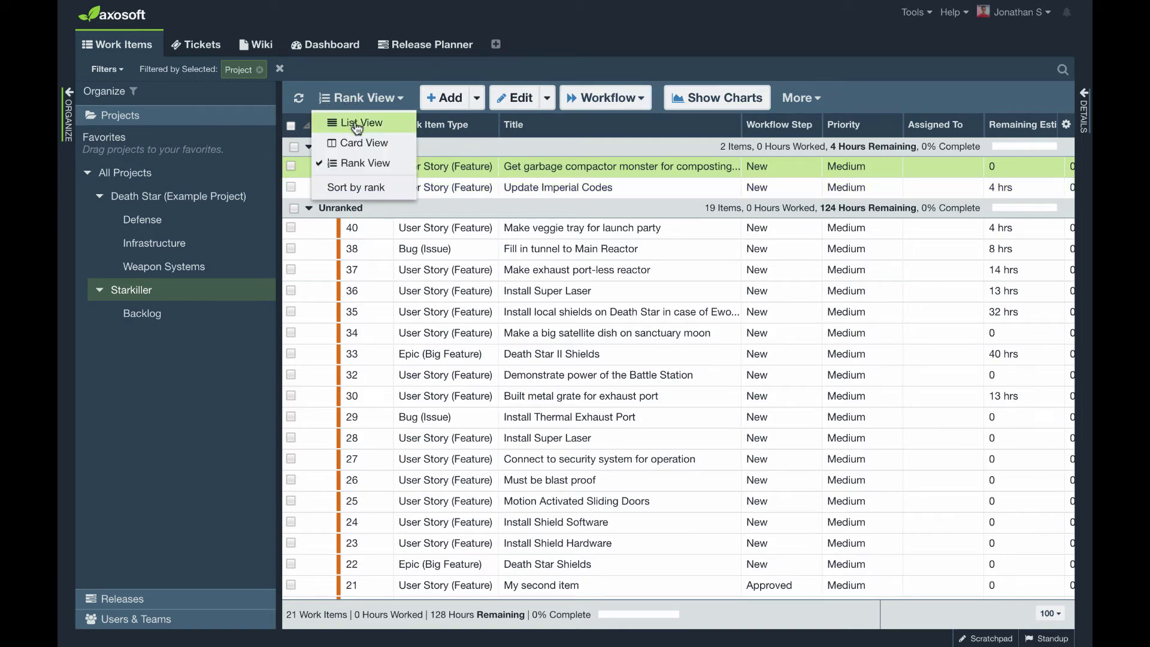
pyautogui.click(355, 123)
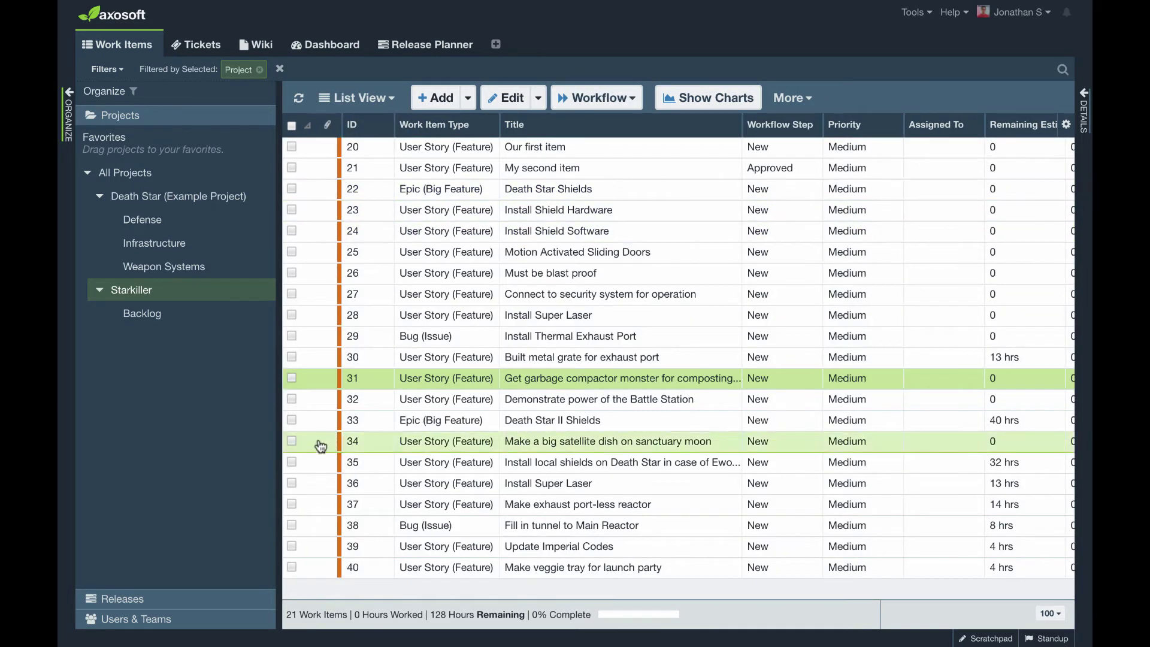
pyautogui.click(292, 188)
pyautogui.click(292, 210)
pyautogui.click(292, 231)
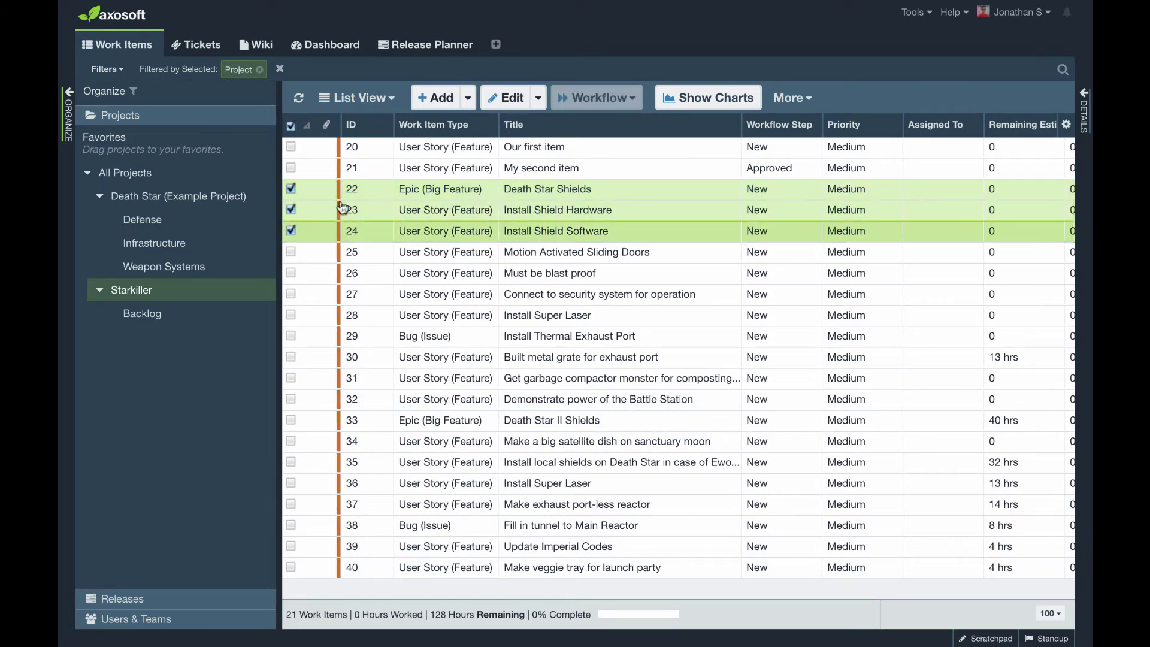
pyautogui.moveTo(411, 219); pyautogui.dragTo(399, 380)
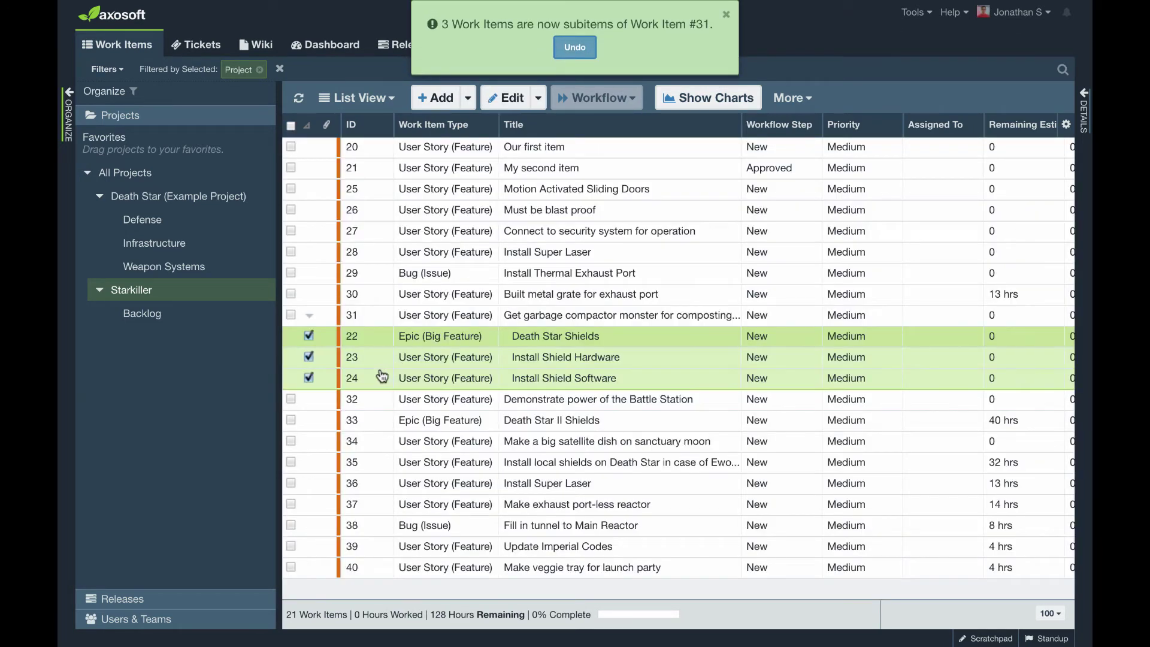
pyautogui.click(292, 126)
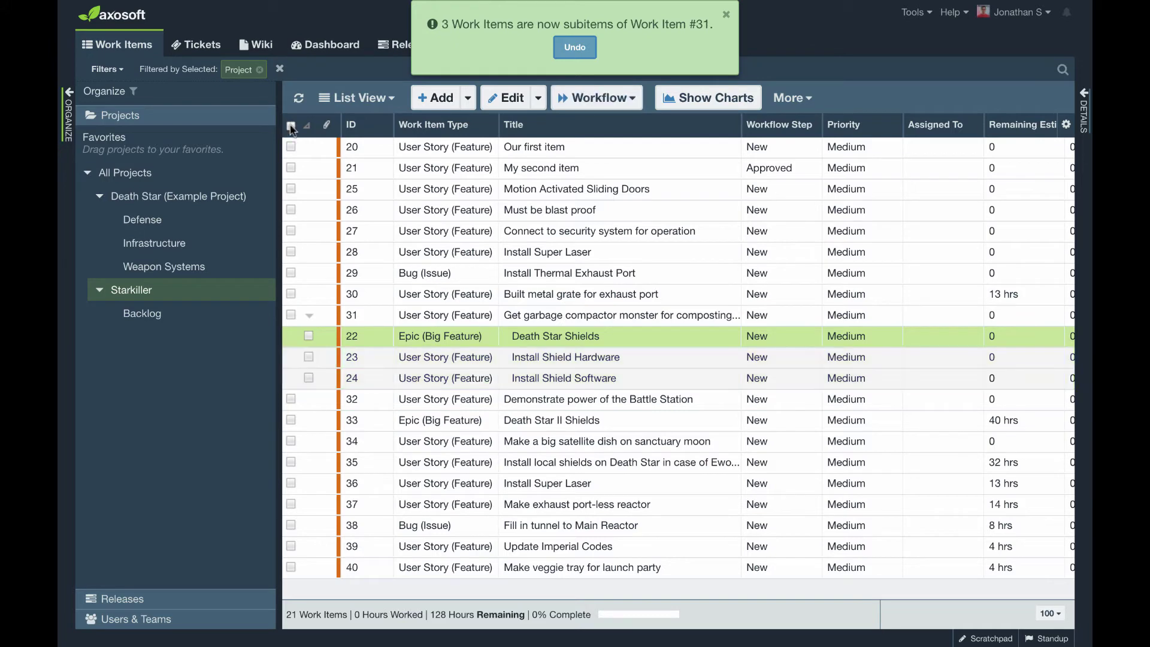
# Step: In Rank View, reorder the subitems of item 31 to Install Shield Hardware, Install Shield Software, Death Star Shields
pyautogui.click(353, 102)
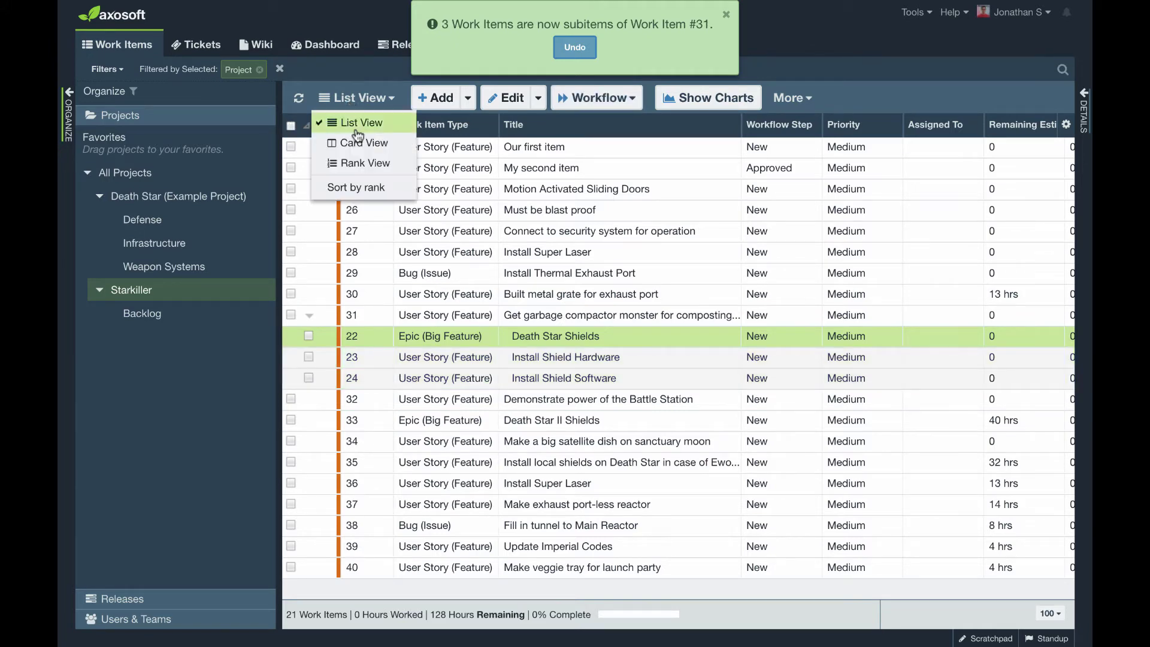
pyautogui.click(365, 167)
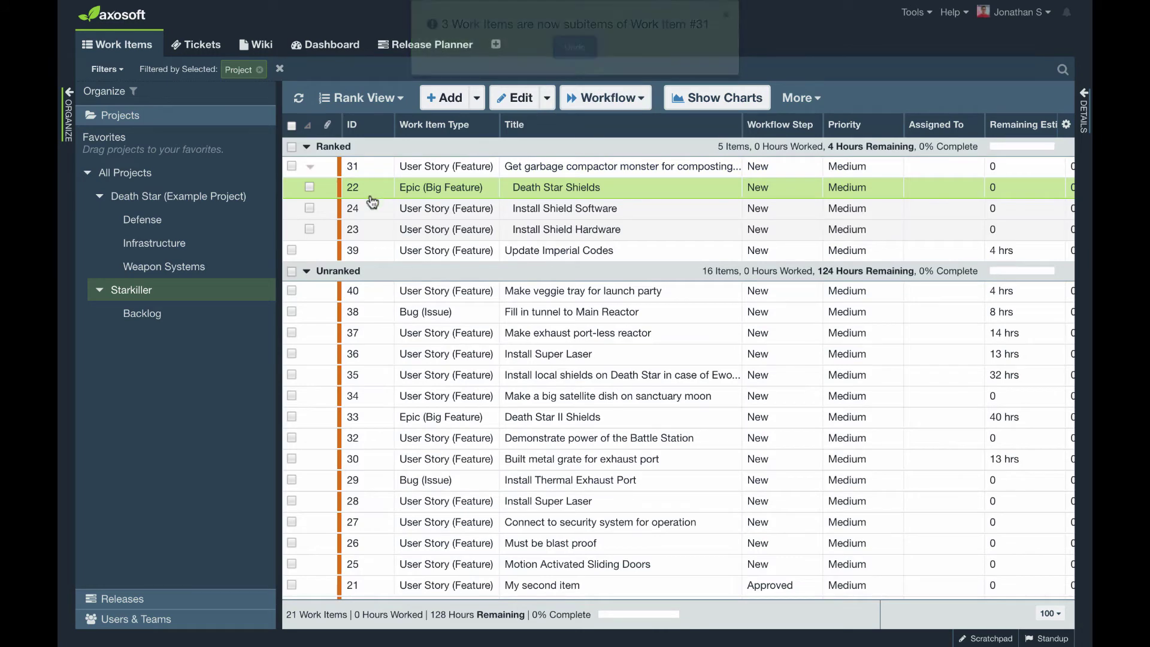
pyautogui.moveTo(361, 234); pyautogui.dragTo(369, 174)
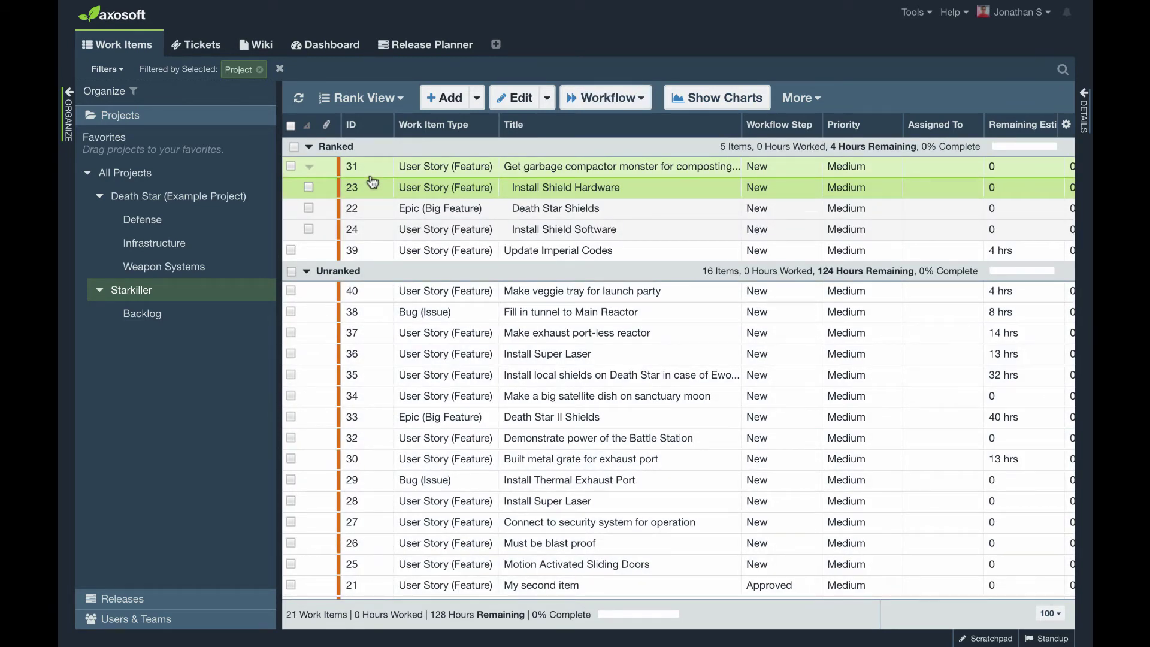
pyautogui.moveTo(380, 206); pyautogui.dragTo(459, 234)
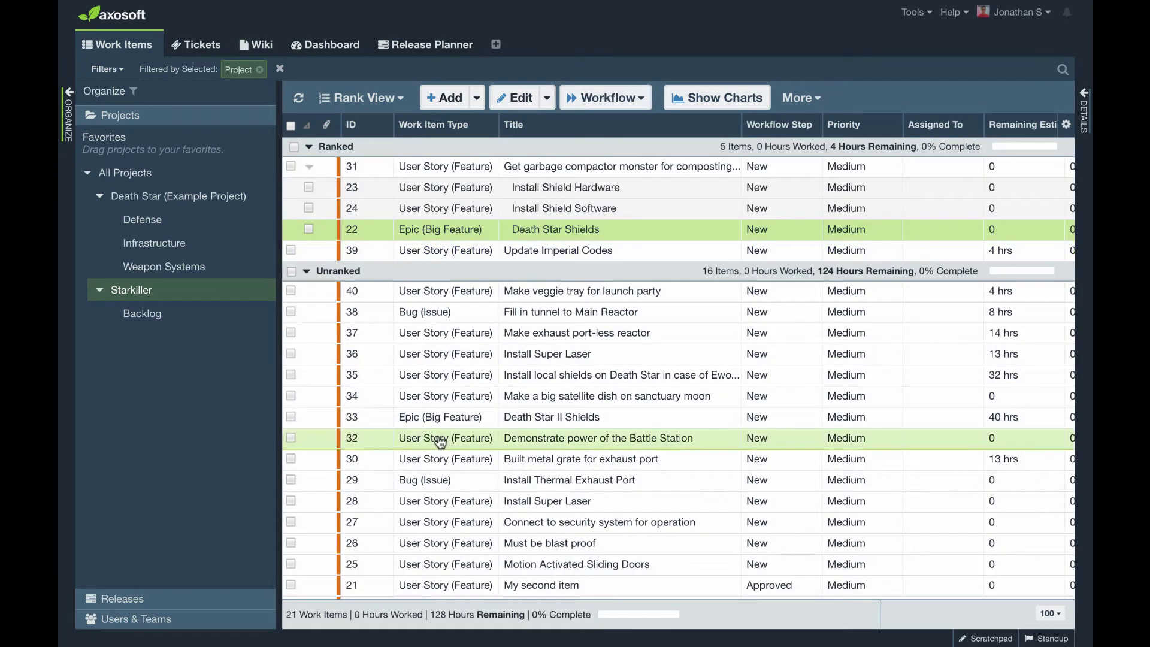
# Step: Move work item 25, Motion Activated Sliding Doors, to the bottom rank
pyautogui.scroll(-1, 473, 419)
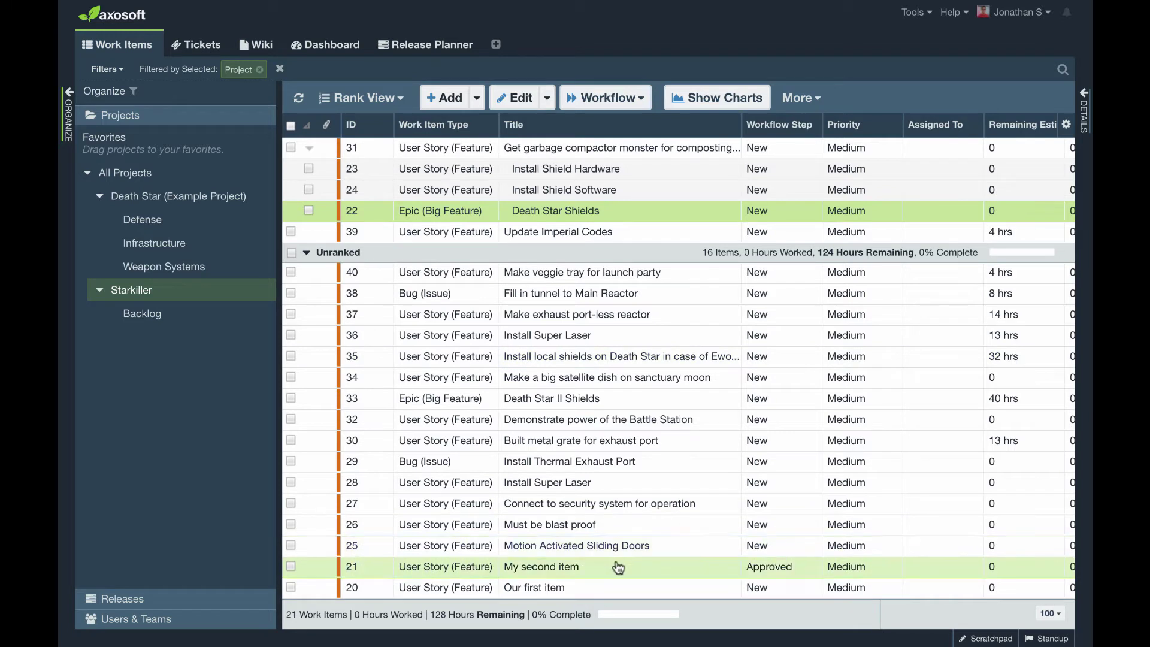
pyautogui.click(678, 548)
pyautogui.rightClick(679, 550)
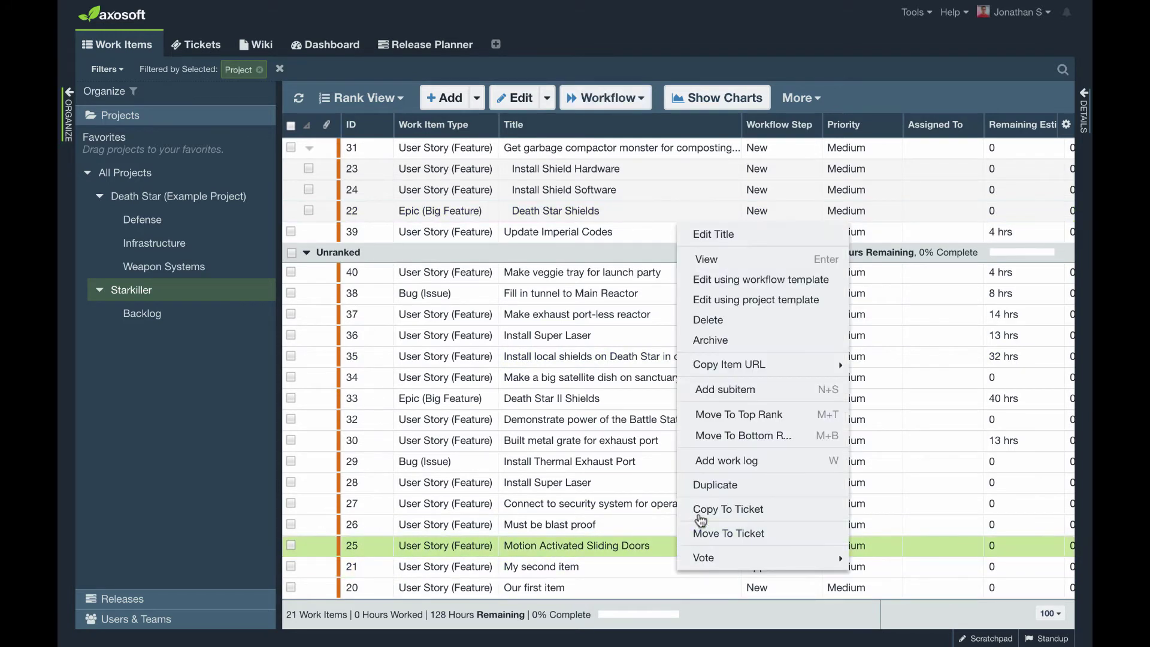
pyautogui.click(761, 438)
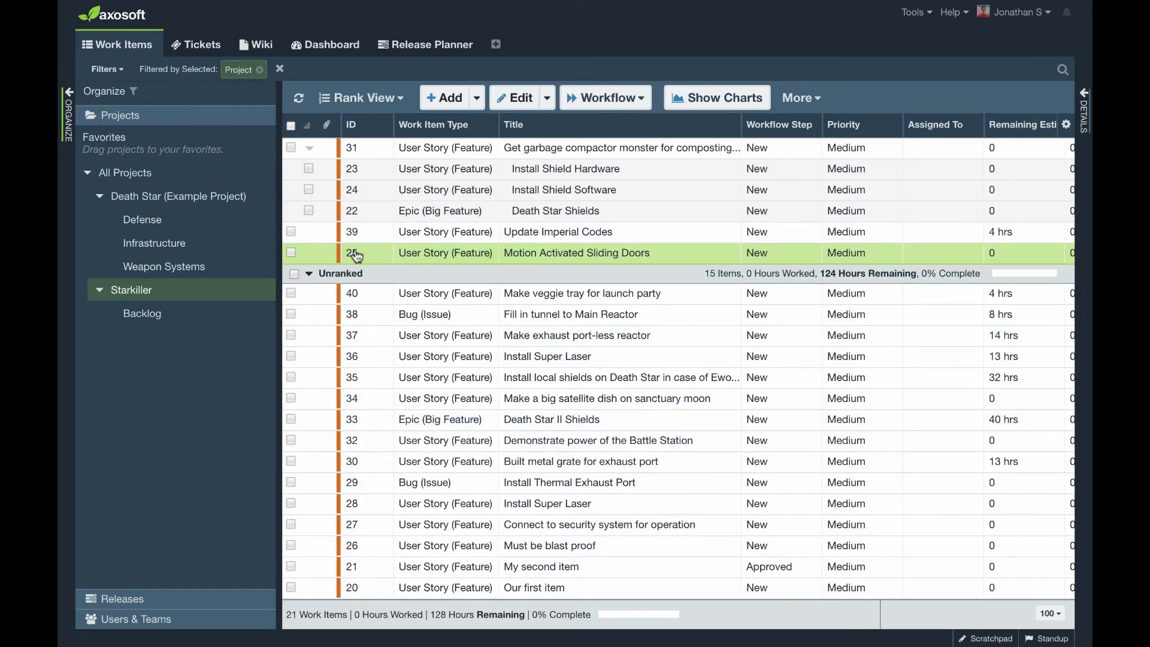
# Step: Rank Motion Activated Sliding Doors above Update Imperial Codes, then unrank it
pyautogui.moveTo(346, 279); pyautogui.dragTo(382, 250)
pyautogui.moveTo(384, 244); pyautogui.dragTo(385, 255)
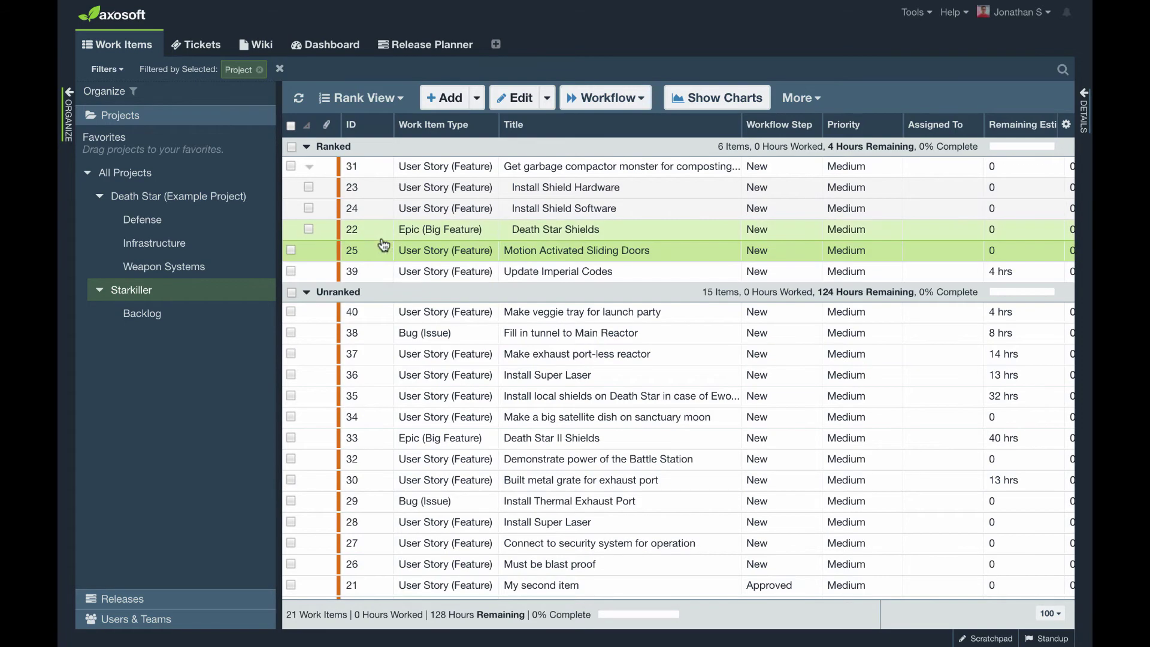
pyautogui.rightClick(422, 256)
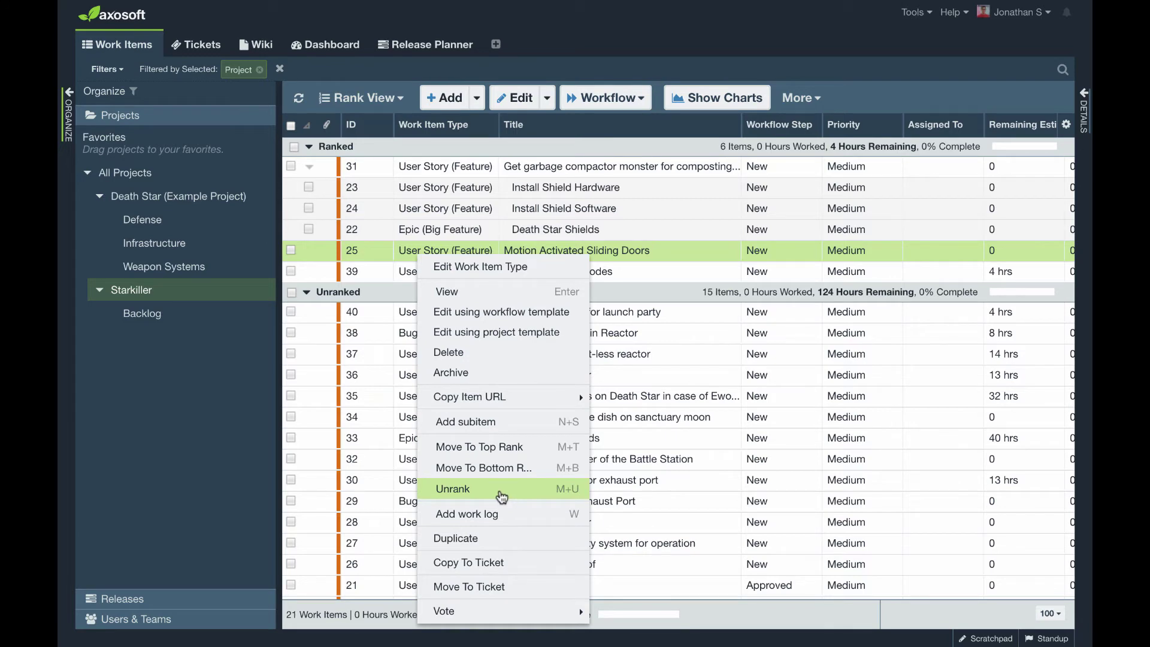
pyautogui.click(501, 497)
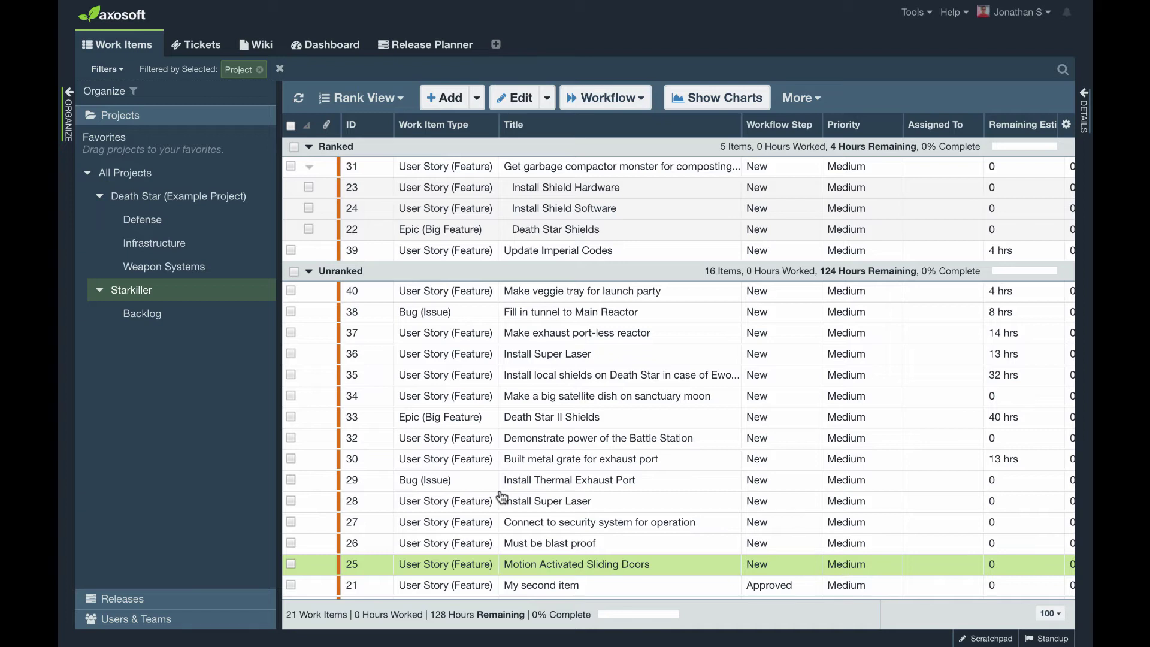
# Step: Switch the Starkiller work items to List View and sort them by rank
pyautogui.click(379, 99)
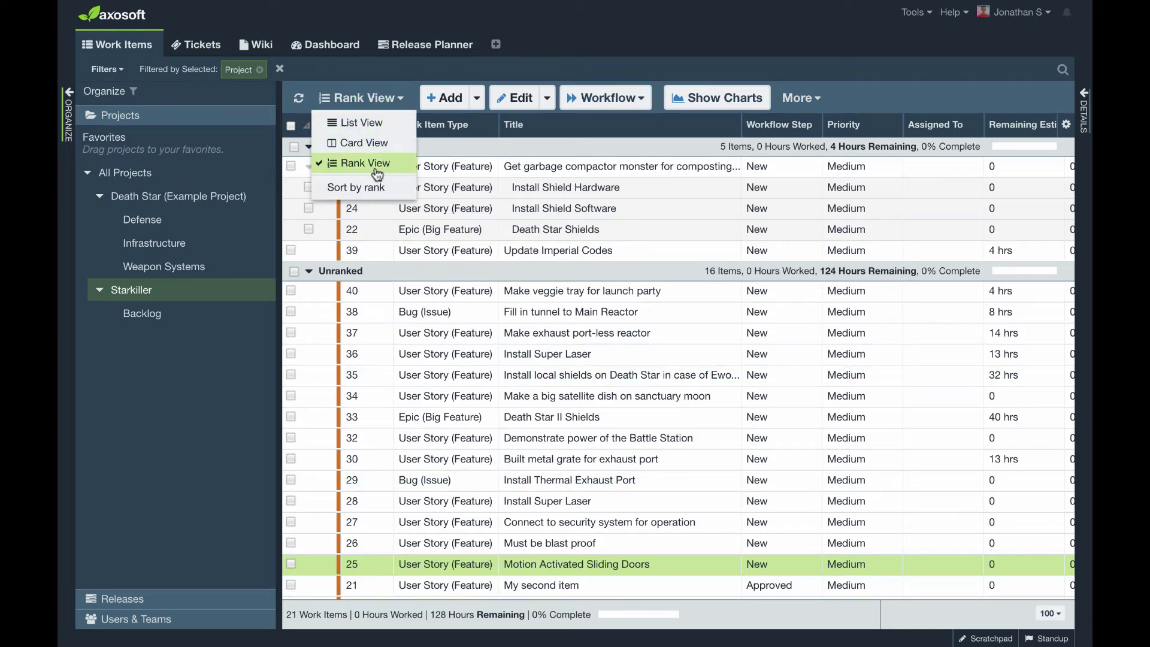
pyautogui.click(370, 124)
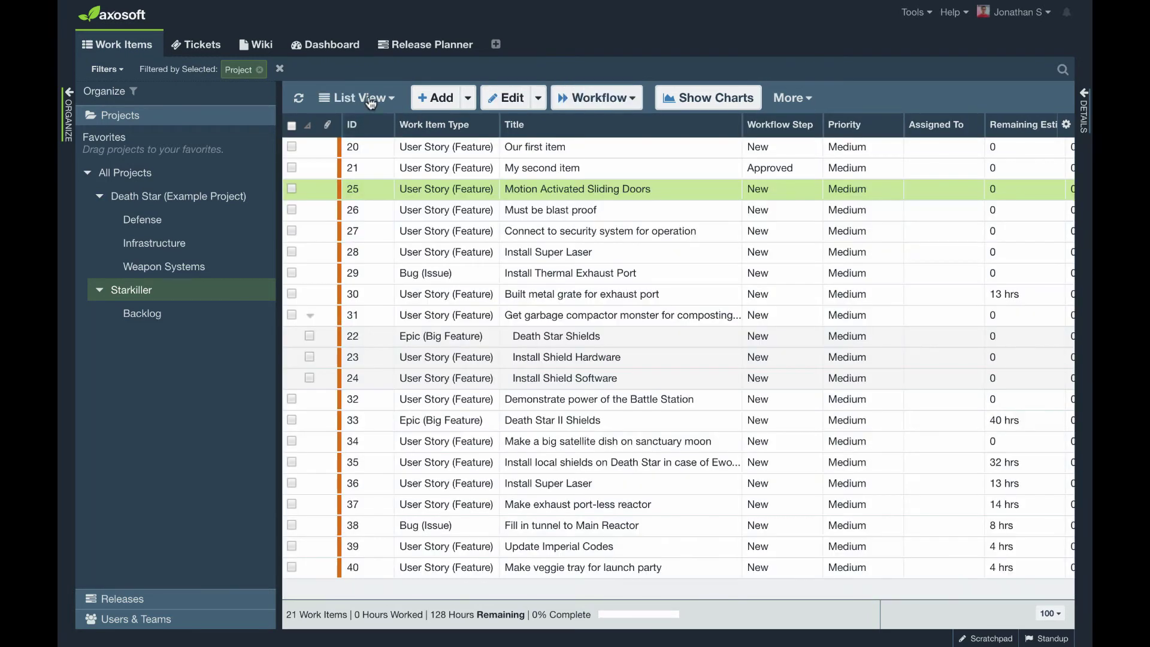
pyautogui.click(368, 99)
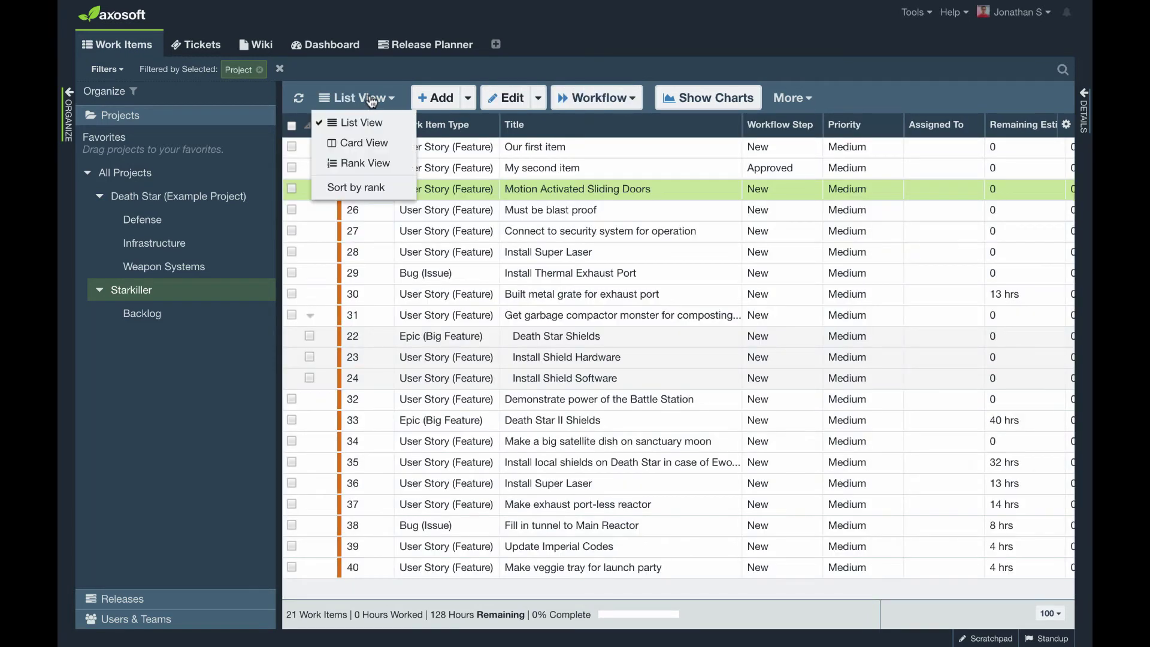
pyautogui.click(396, 190)
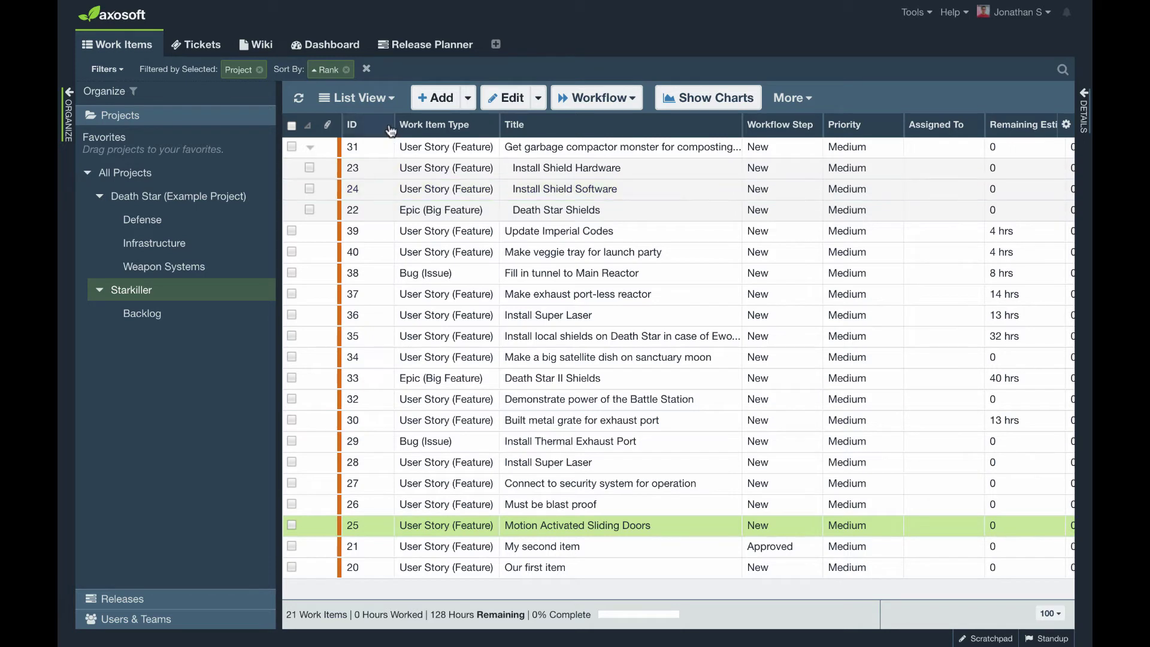
pyautogui.click(388, 99)
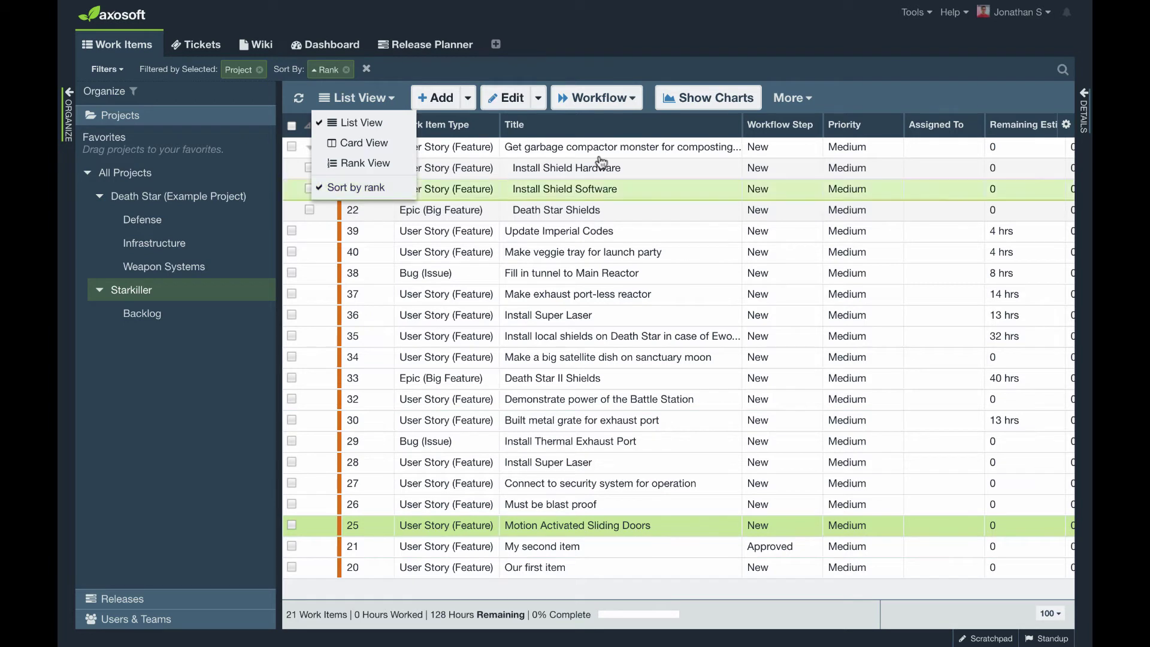
pyautogui.click(825, 96)
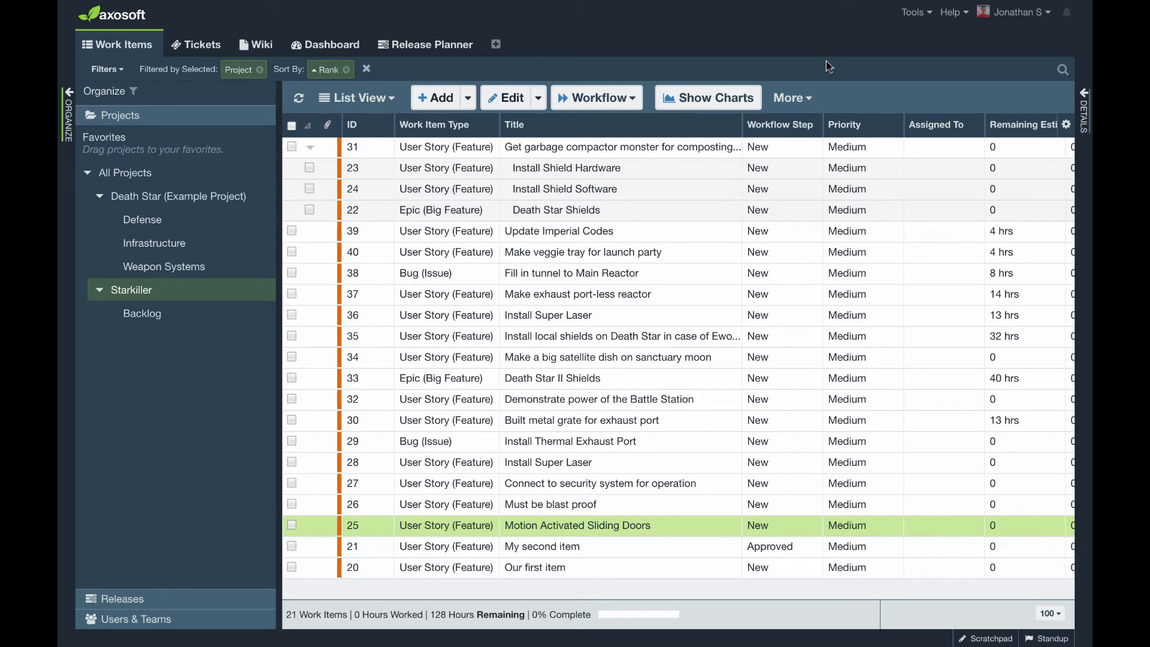
# Step: Show the work items in Rank View and apply the public Not Completed filter
pyautogui.click(381, 99)
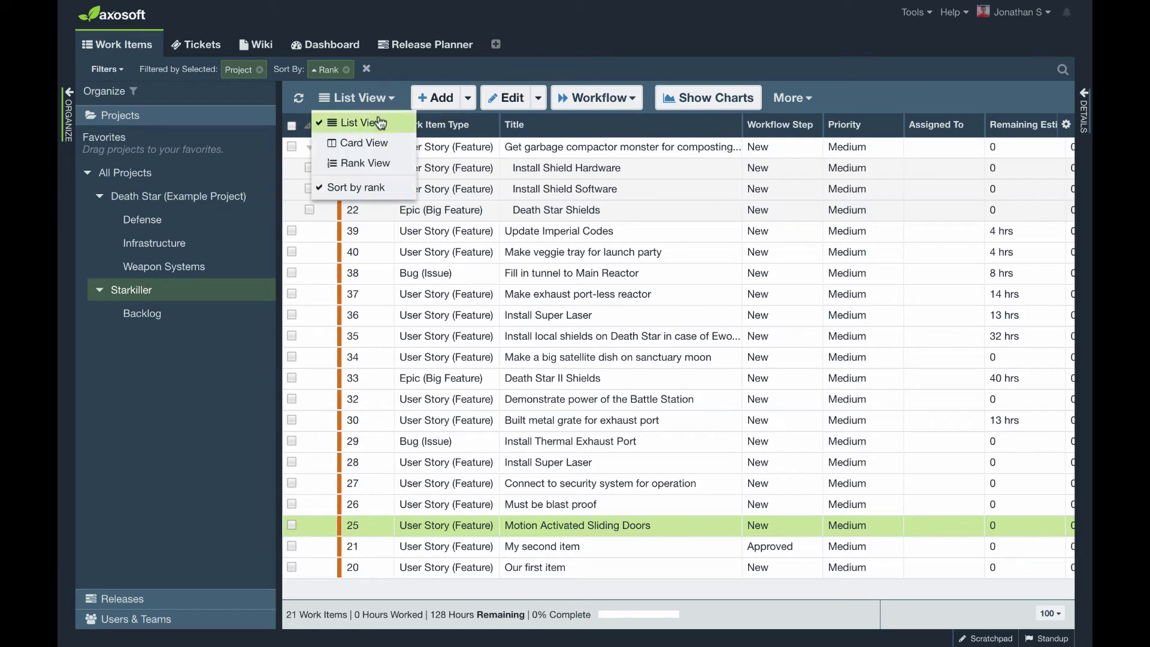
pyautogui.click(382, 162)
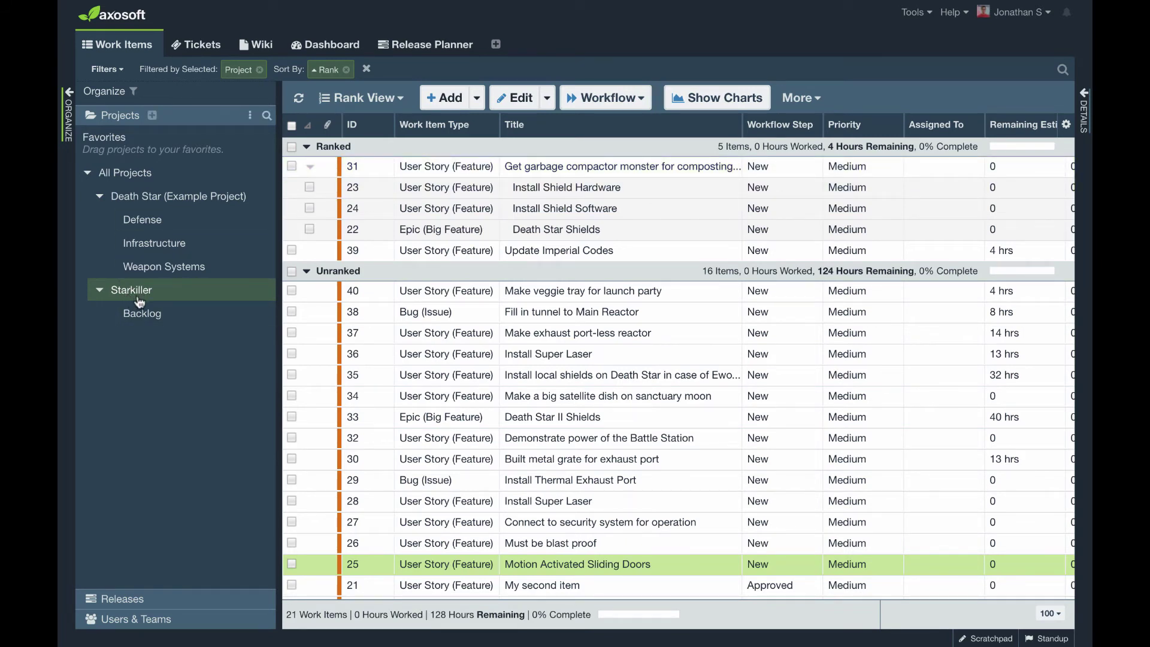
pyautogui.click(118, 71)
pyautogui.moveTo(119, 90)
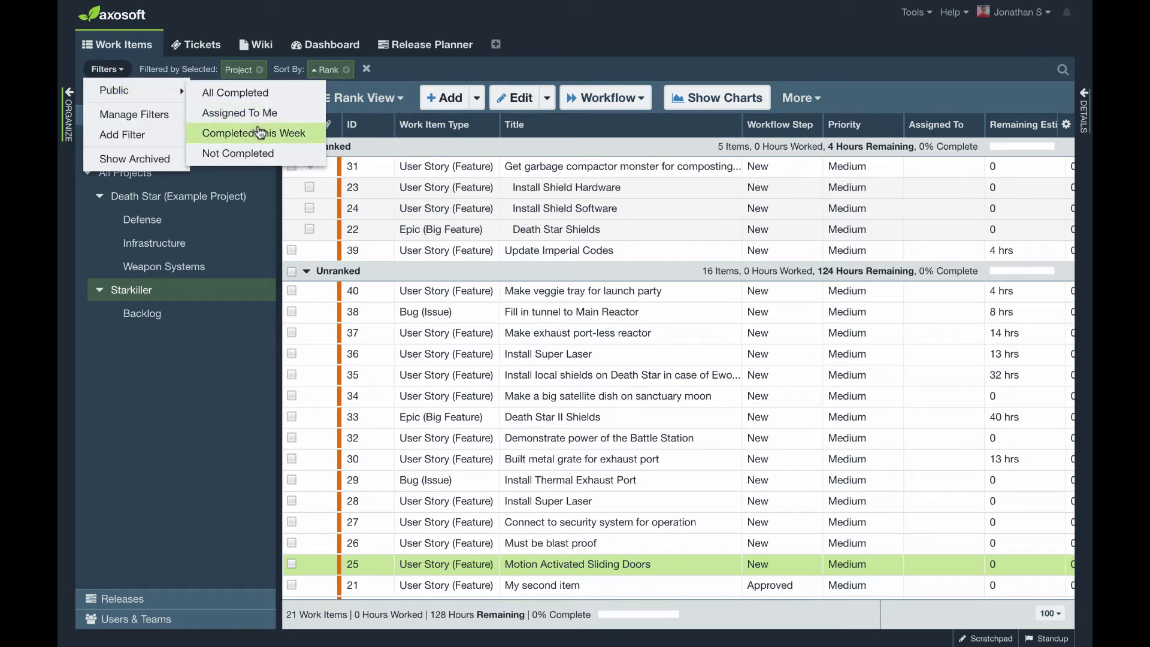
pyautogui.click(282, 158)
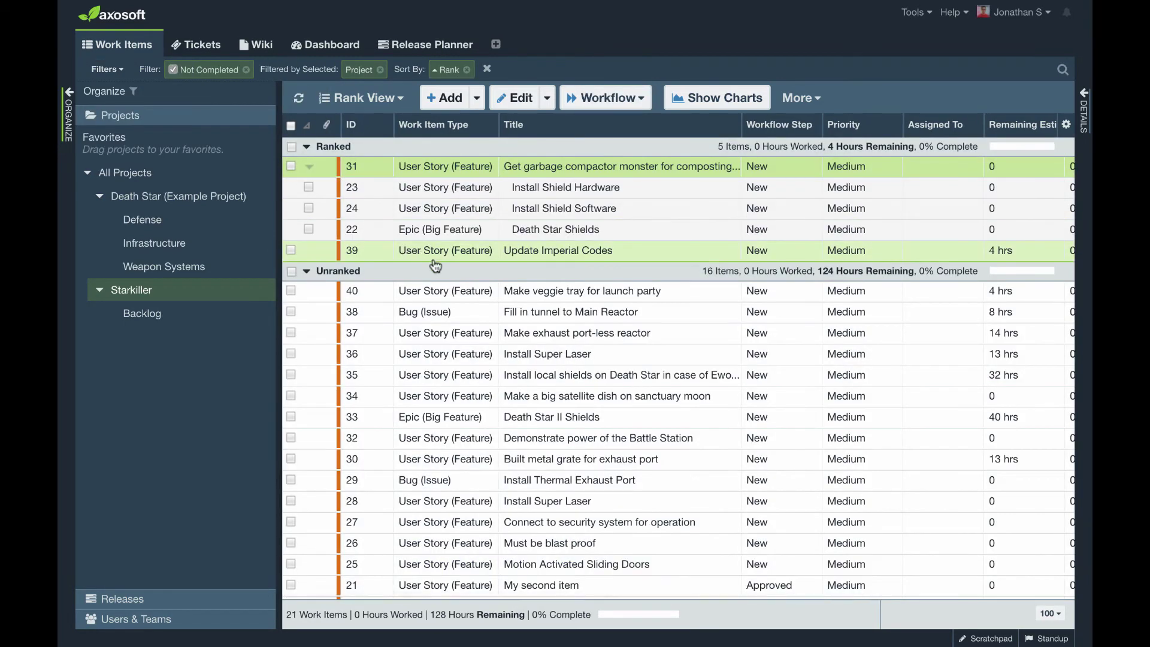
pyautogui.scroll(-1, 480, 285)
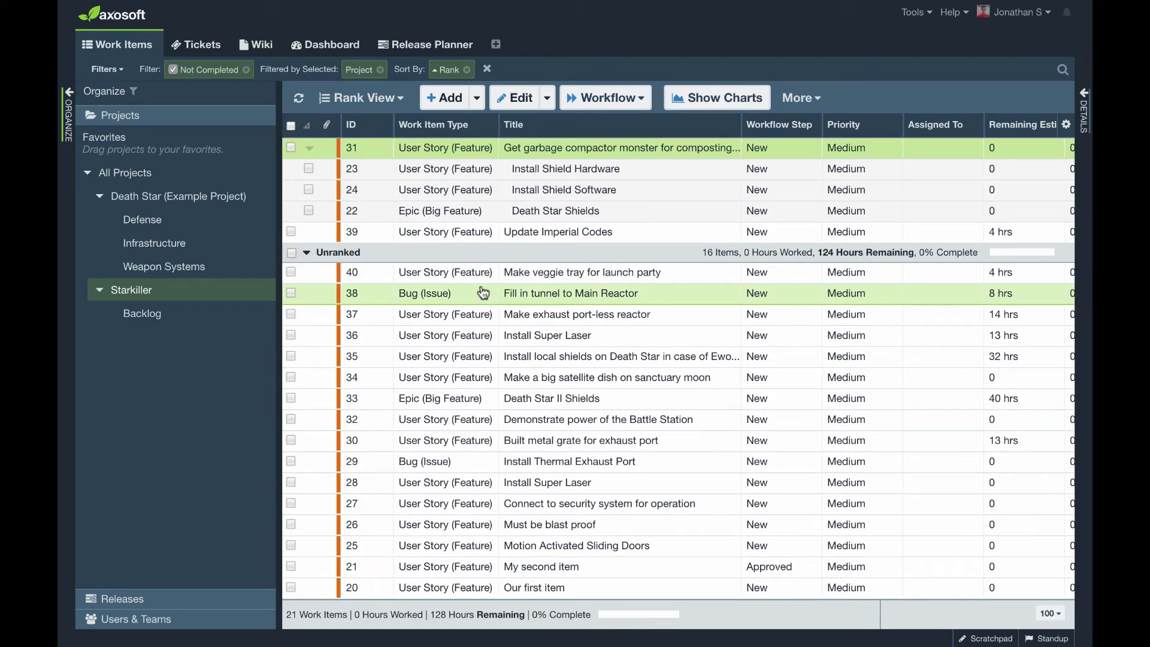
pyautogui.scroll(1, 480, 292)
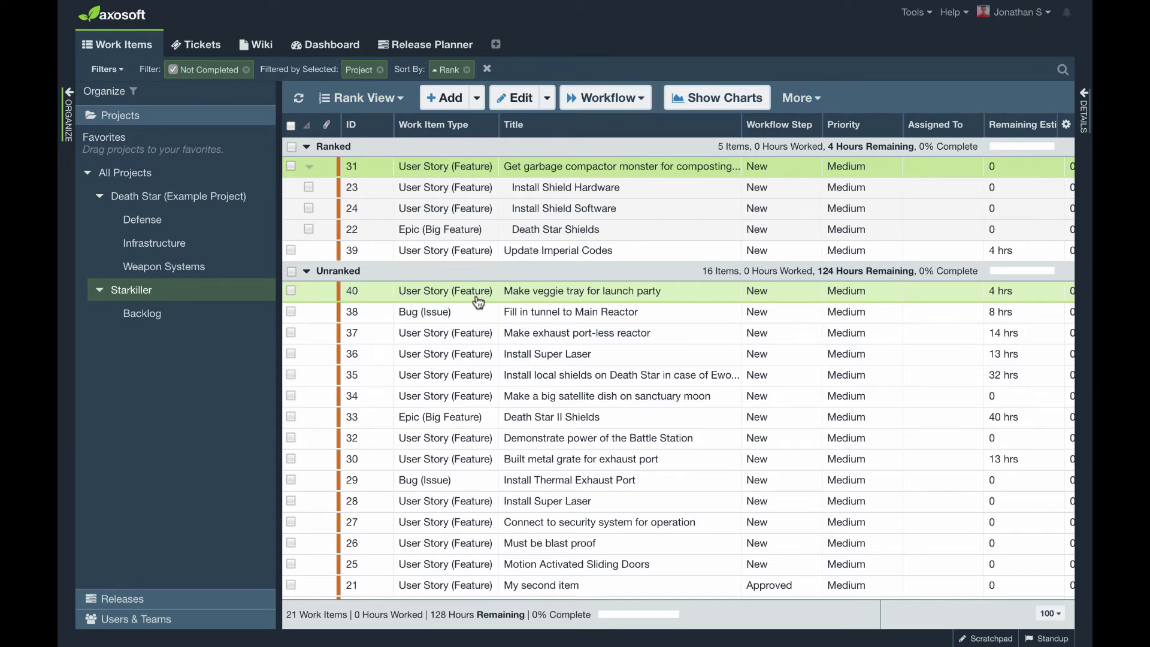
# Step: Return to List View and expand the Releases section, collapsing Death Star (Example Product) in it
pyautogui.click(204, 597)
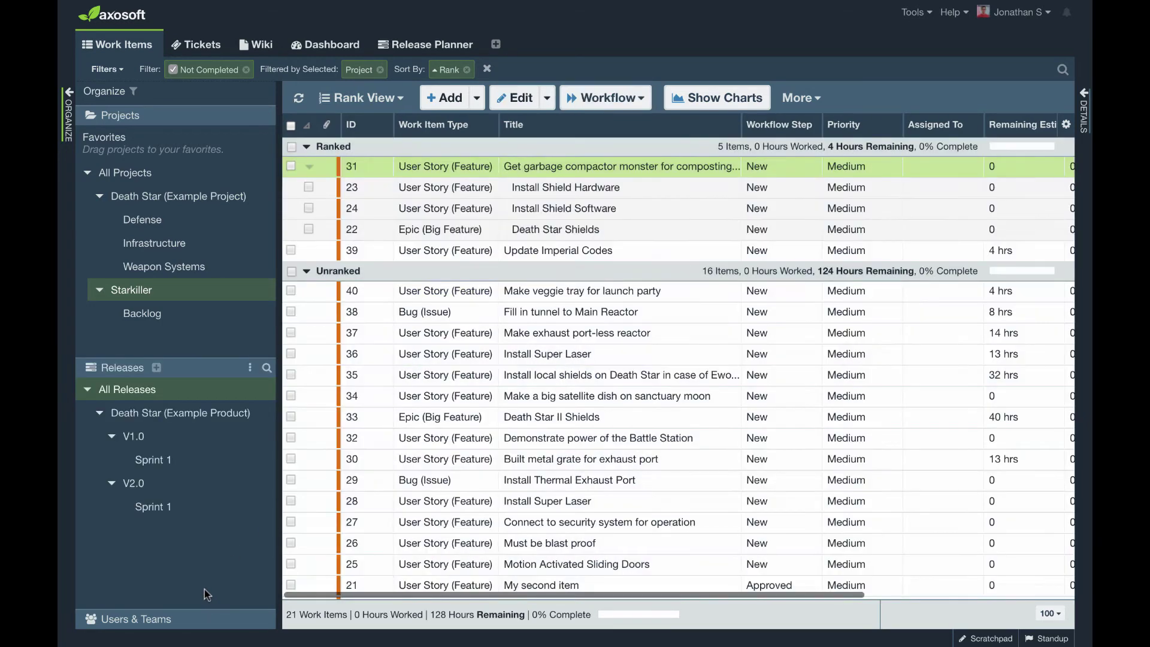
pyautogui.click(384, 99)
pyautogui.click(390, 120)
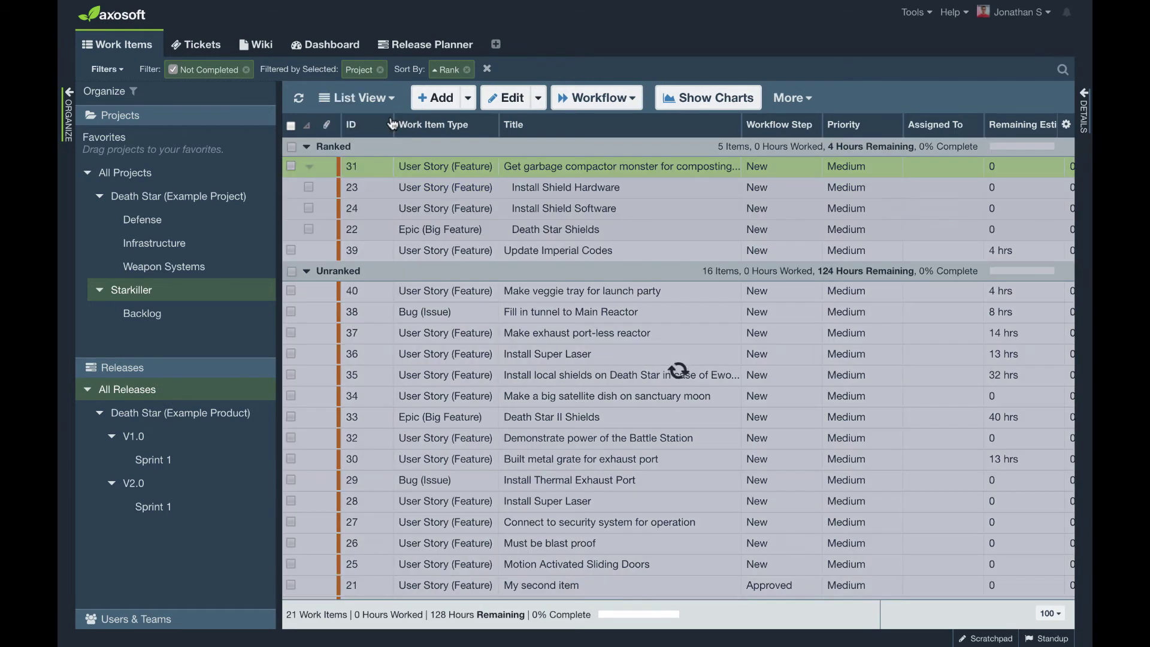
pyautogui.click(395, 99)
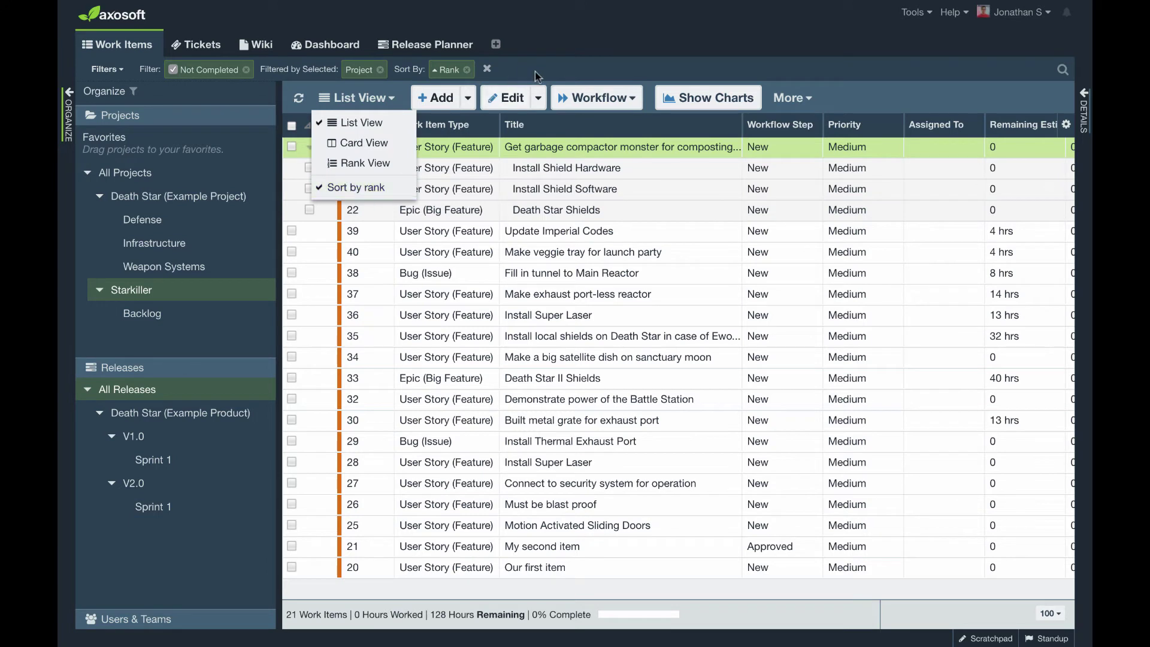
pyautogui.click(551, 56)
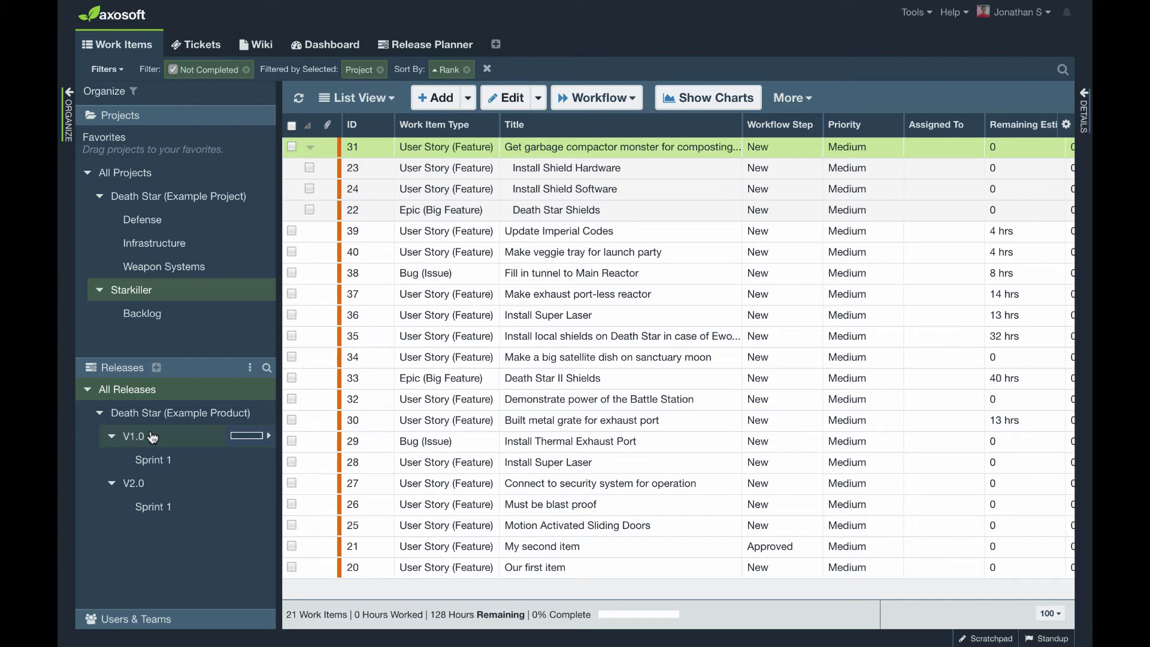
pyautogui.doubleClick(107, 416)
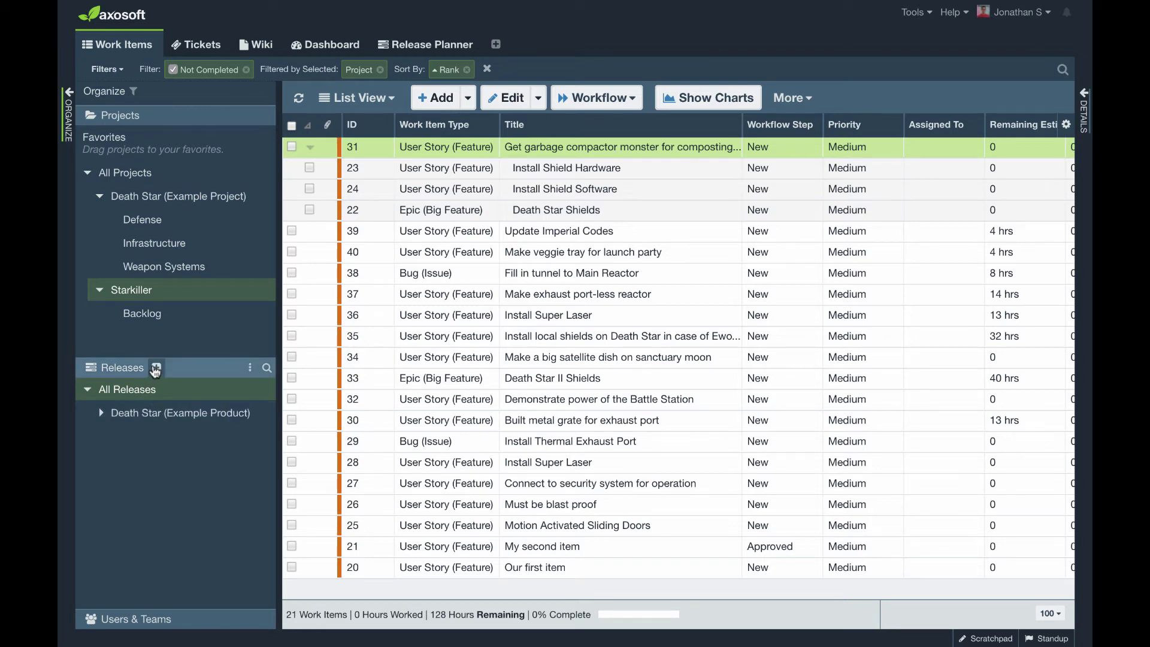
# Step: Add a release named April Release with start date 4/3/2017 and end date 4/14/2017, and save it
pyautogui.click(156, 368)
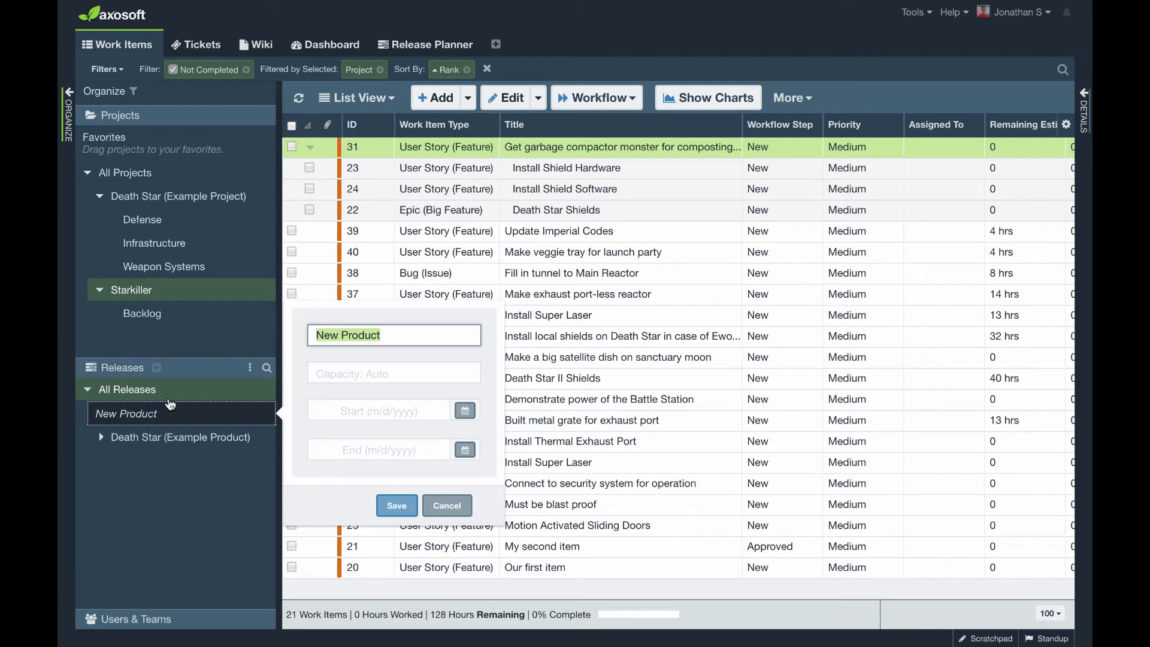
pyautogui.write('April Release')
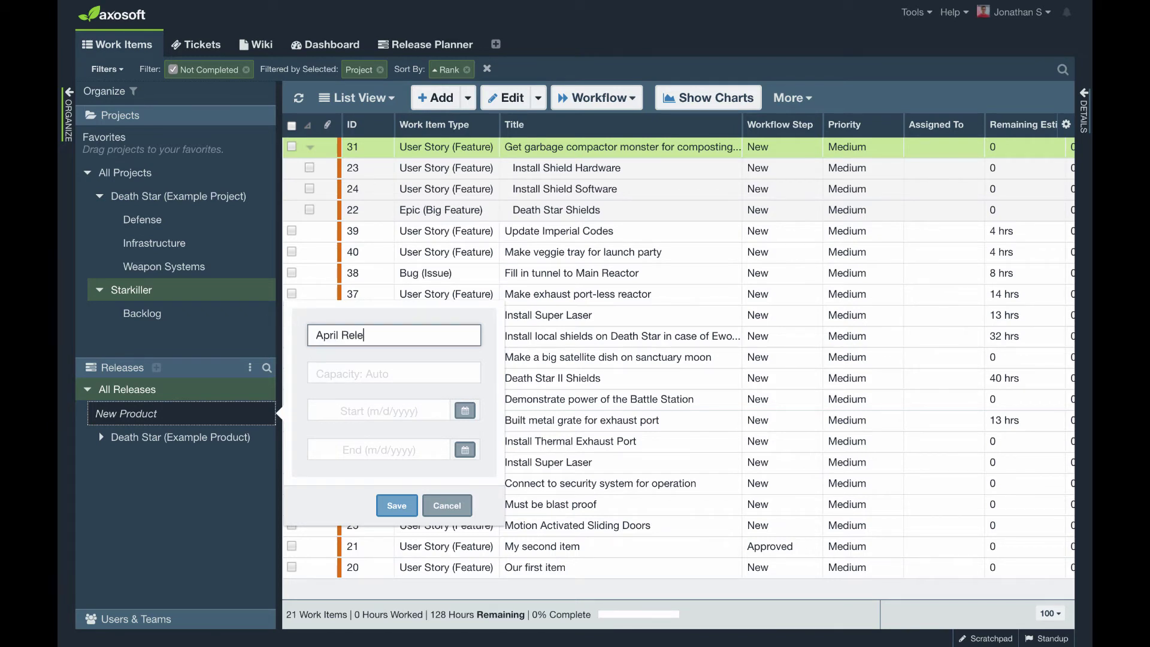
pyautogui.click(463, 413)
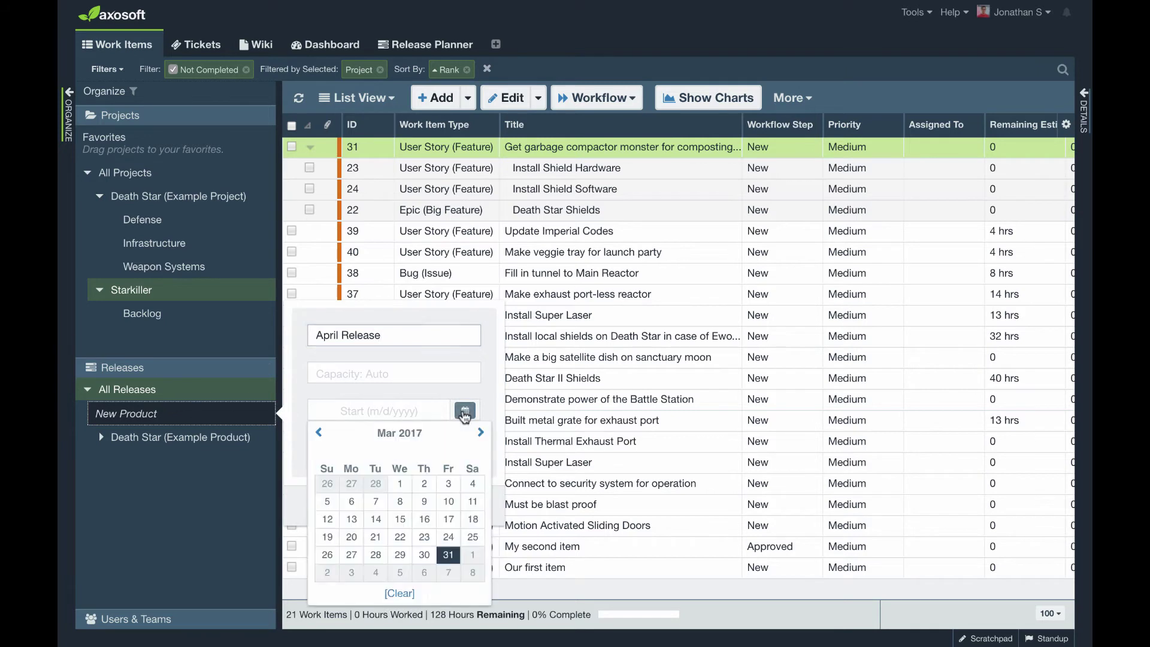
pyautogui.click(483, 433)
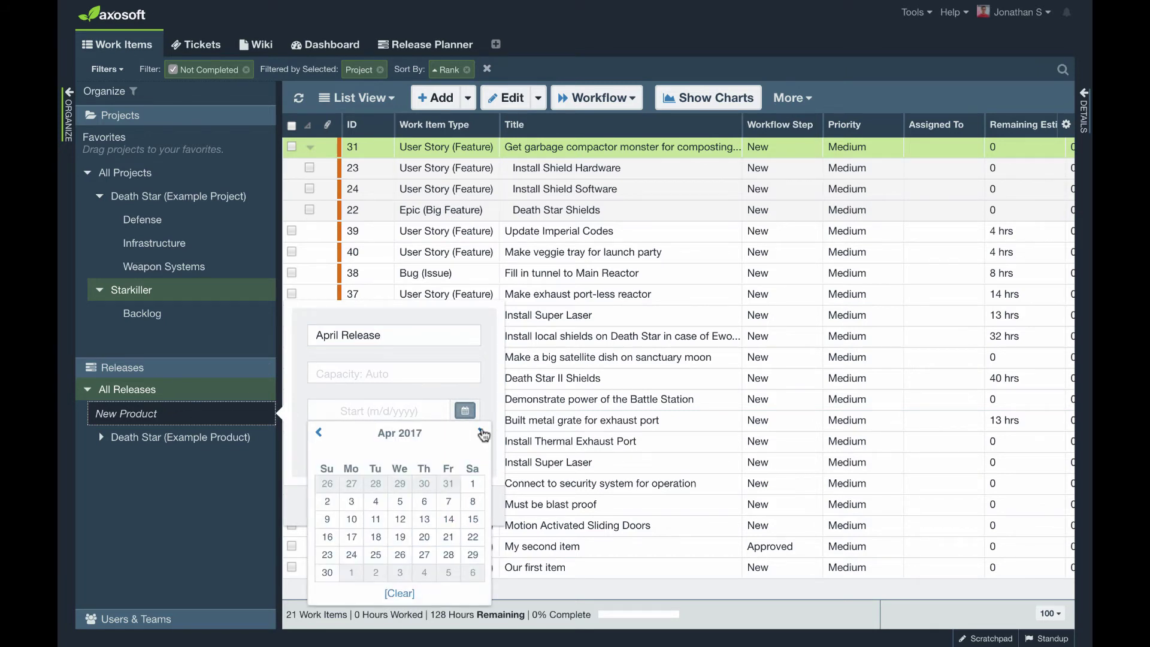
pyautogui.click(352, 502)
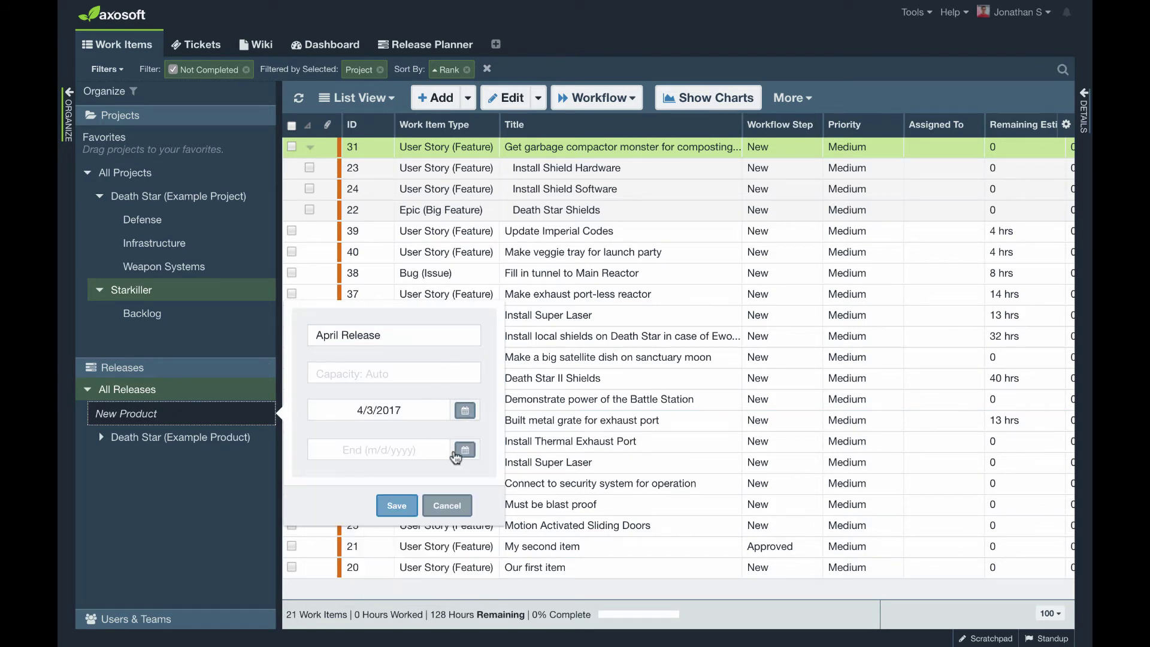
pyautogui.click(465, 450)
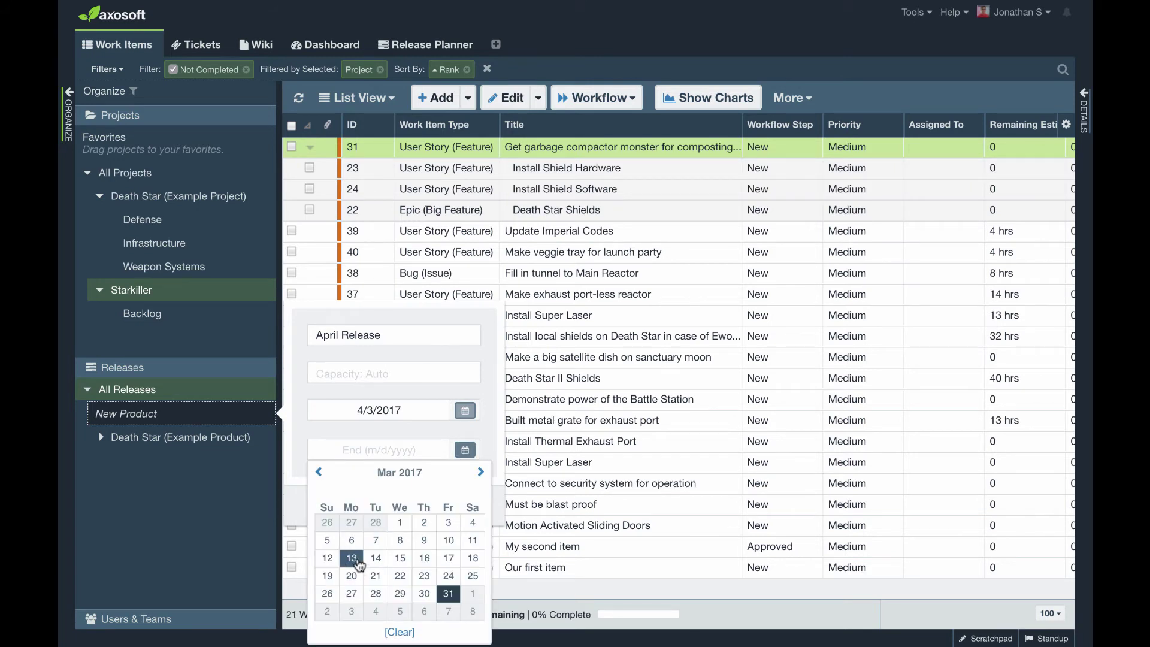
pyautogui.click(449, 560)
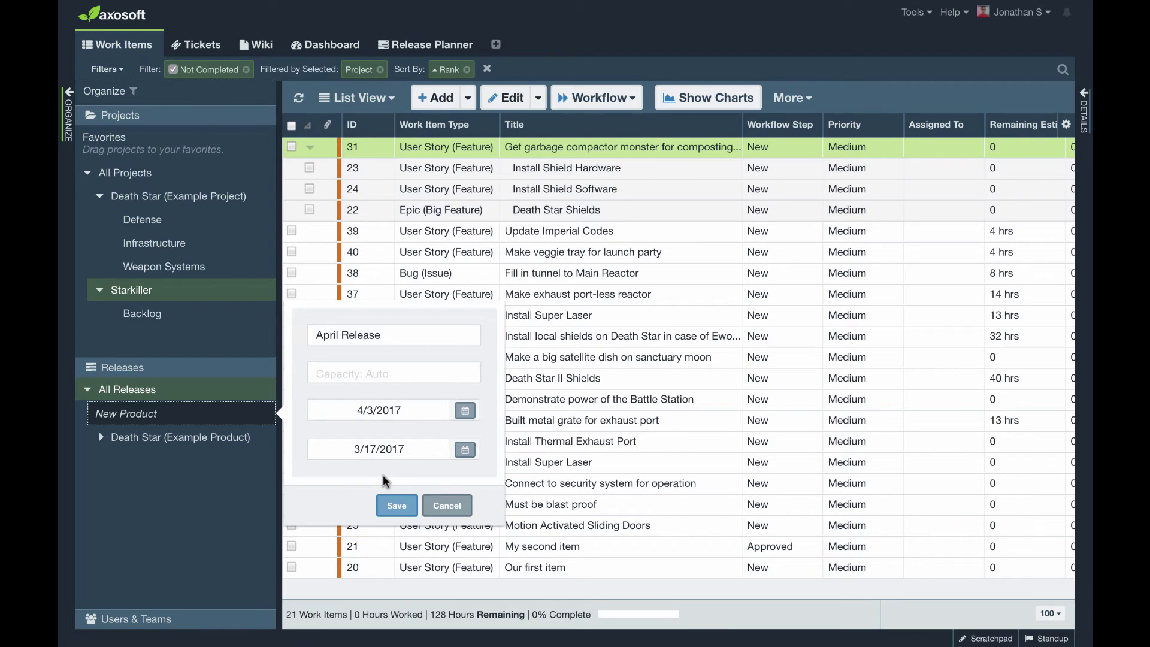
pyautogui.click(465, 450)
pyautogui.click(481, 473)
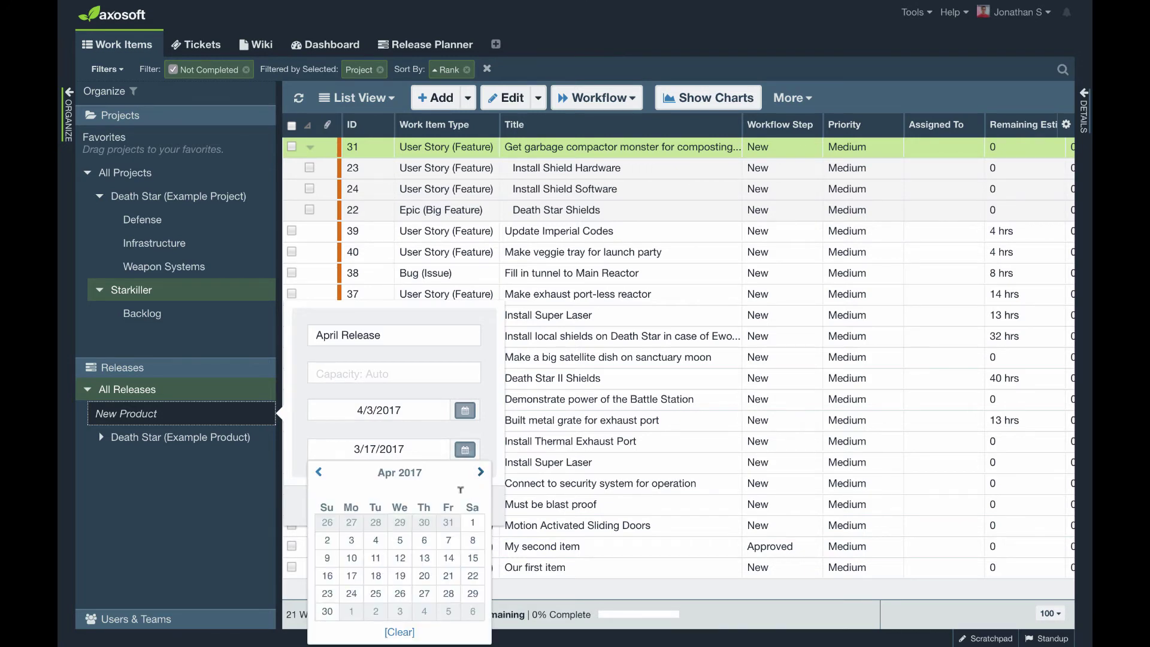
pyautogui.click(448, 558)
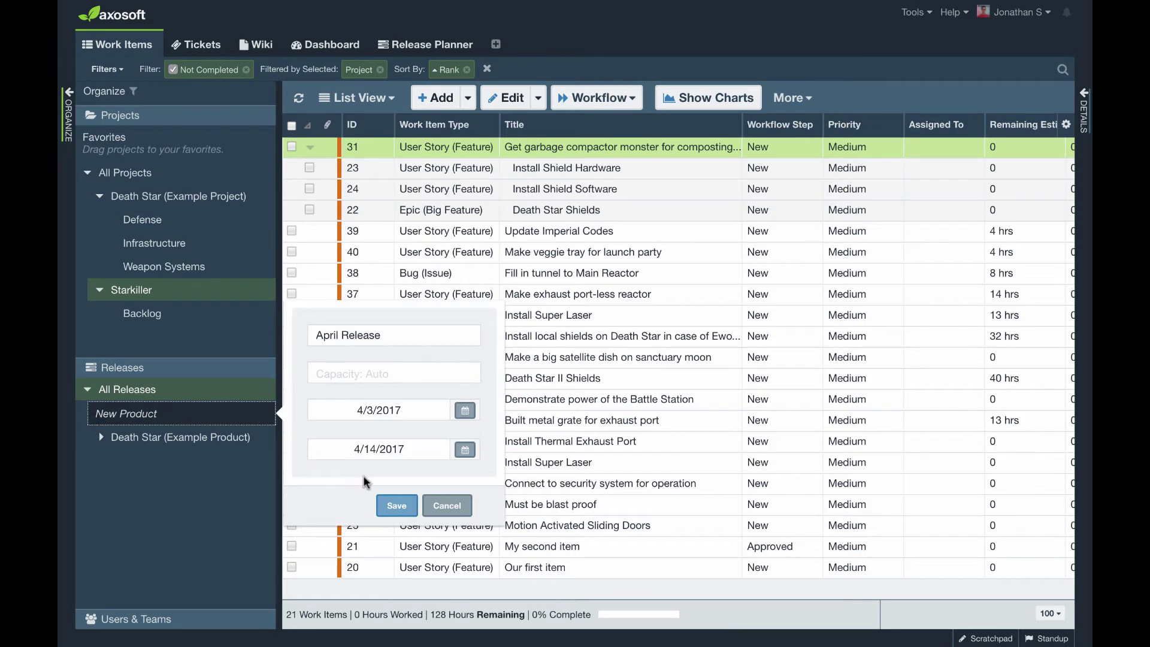
pyautogui.click(395, 506)
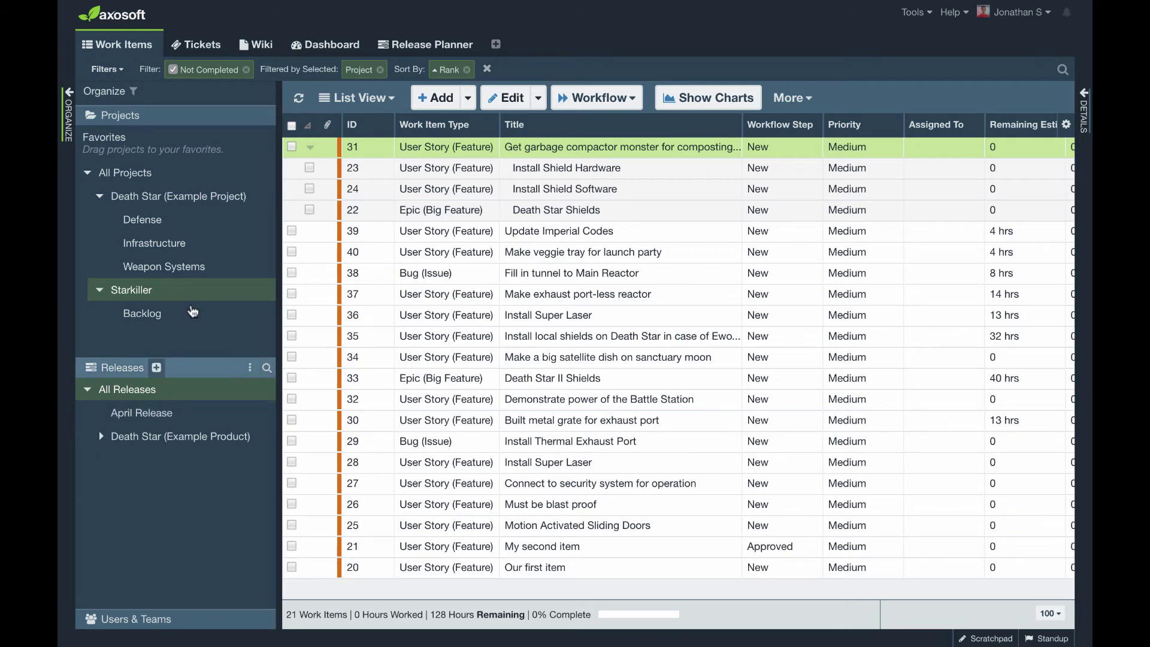
pyautogui.click(292, 147)
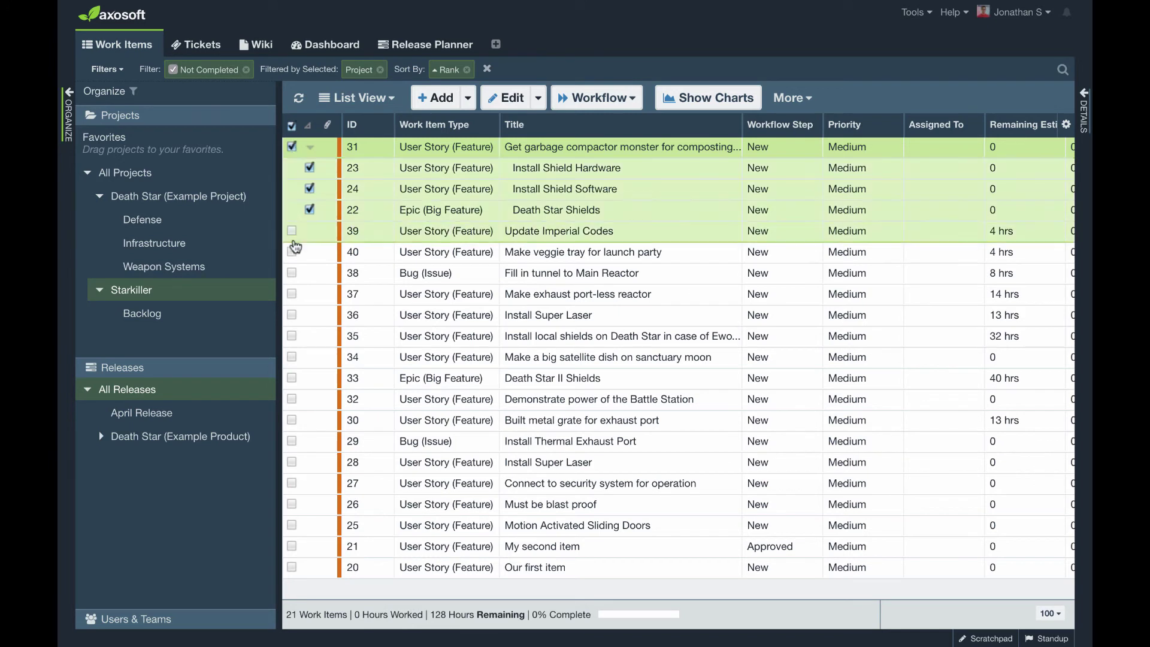
pyautogui.click(292, 231)
pyautogui.click(291, 251)
pyautogui.click(292, 273)
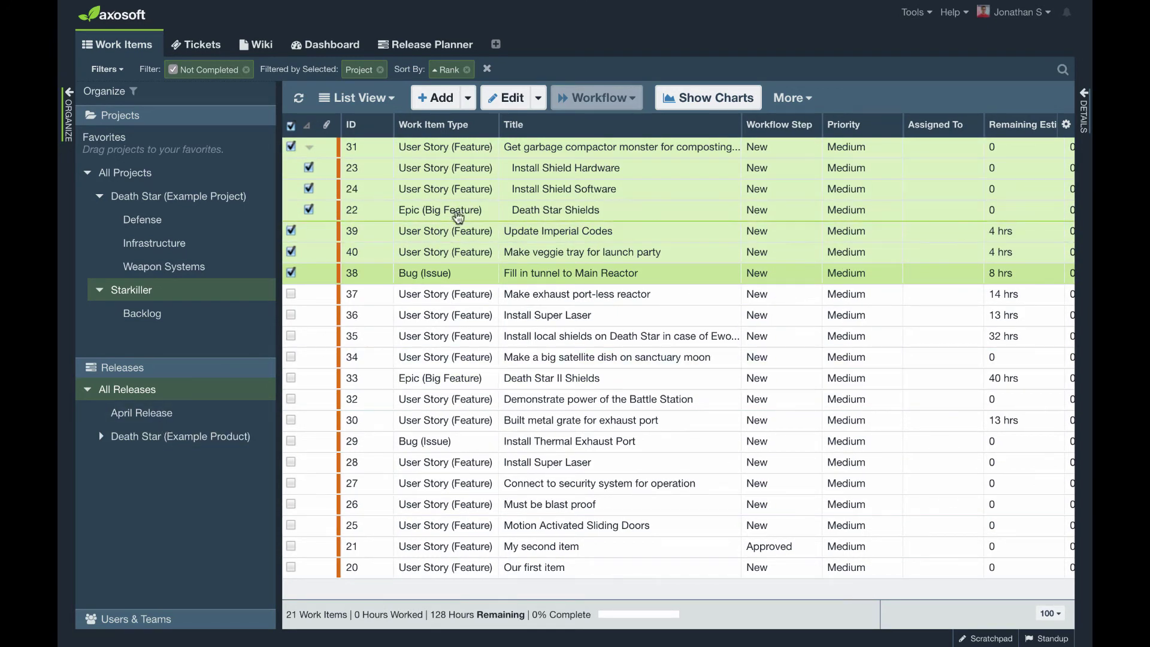
pyautogui.moveTo(525, 206); pyautogui.dragTo(677, 45)
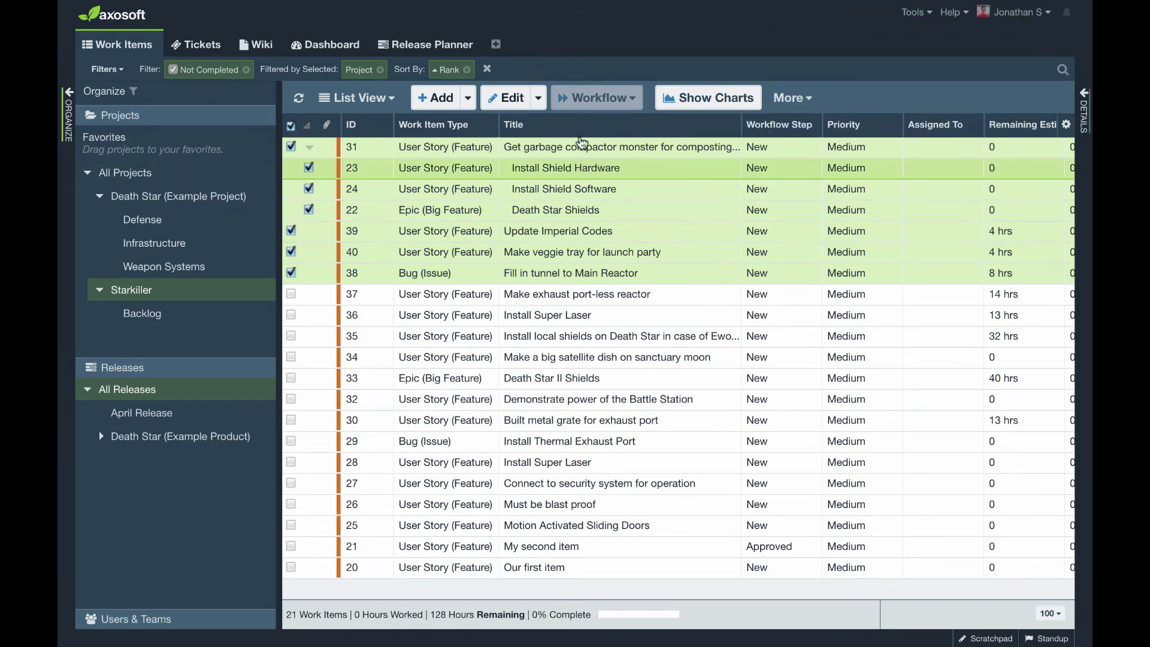
pyautogui.click(291, 126)
# Step: Move the Remaining Estimate column directly after Workflow Step and widen it to show its full heading
pyautogui.moveTo(1031, 124); pyautogui.dragTo(790, 133)
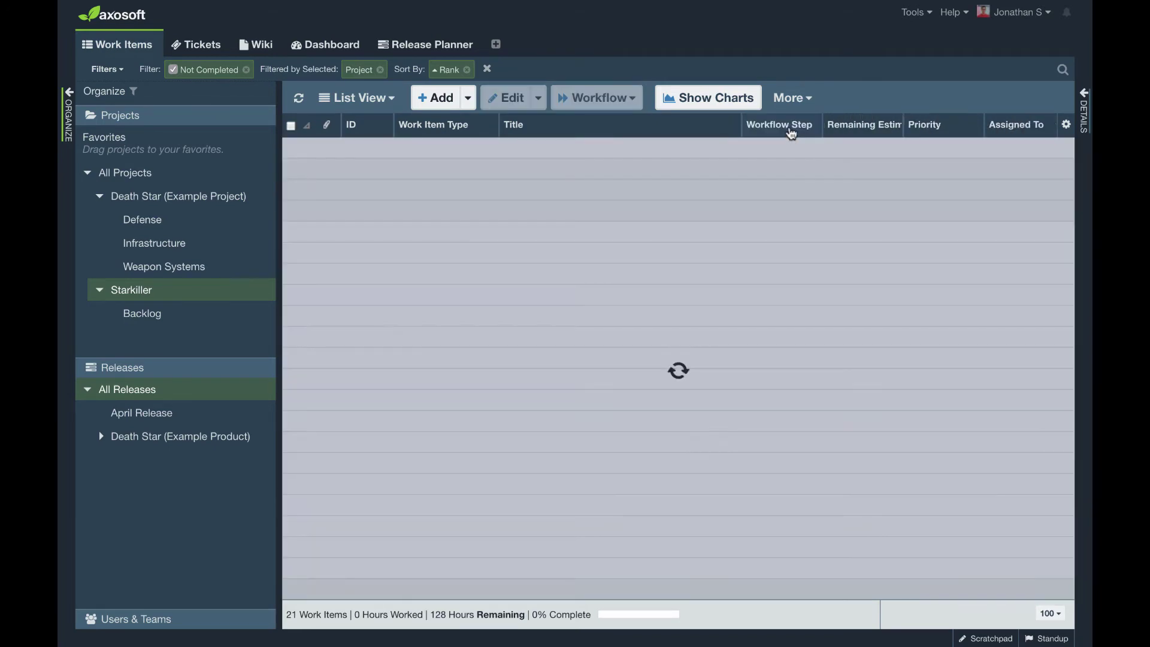
pyautogui.moveTo(902, 125); pyautogui.dragTo(985, 125)
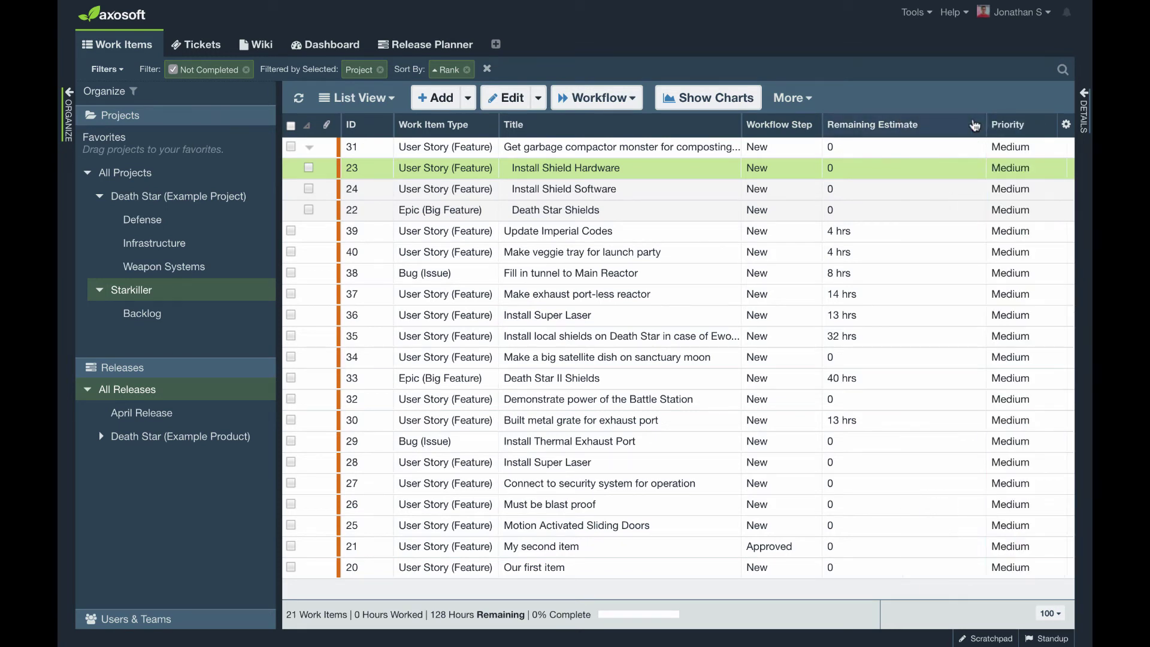
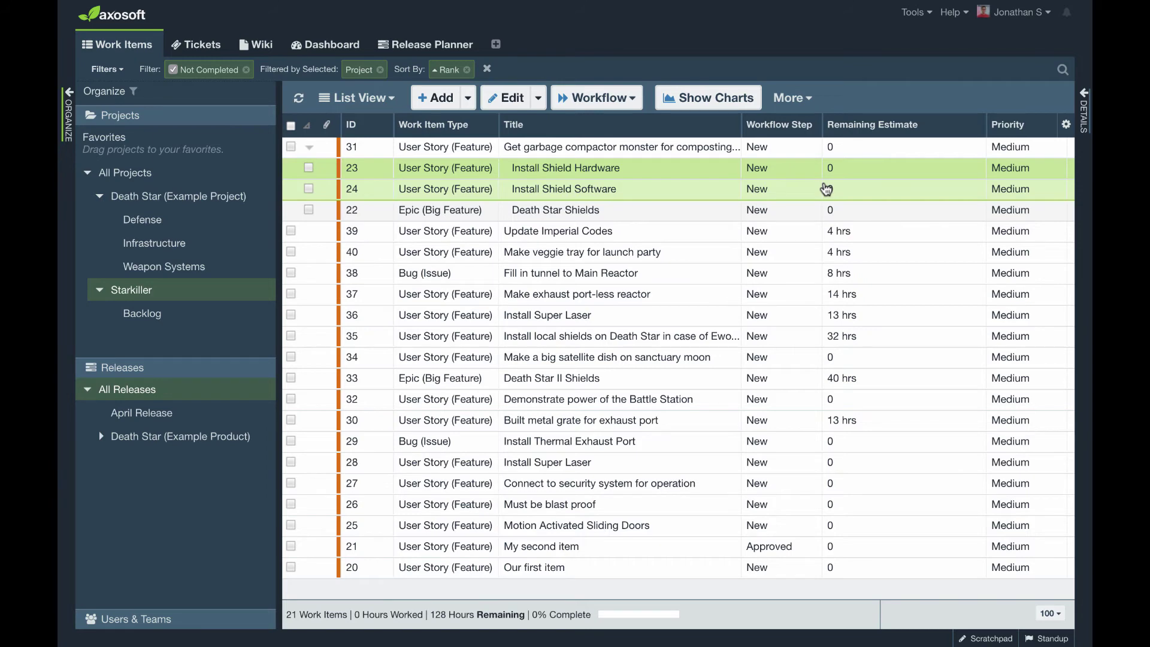
# Step: Multi-edit work item 31 and its three subitems, setting Remaining Estimate to 10 hrs, and save and close
pyautogui.click(292, 146)
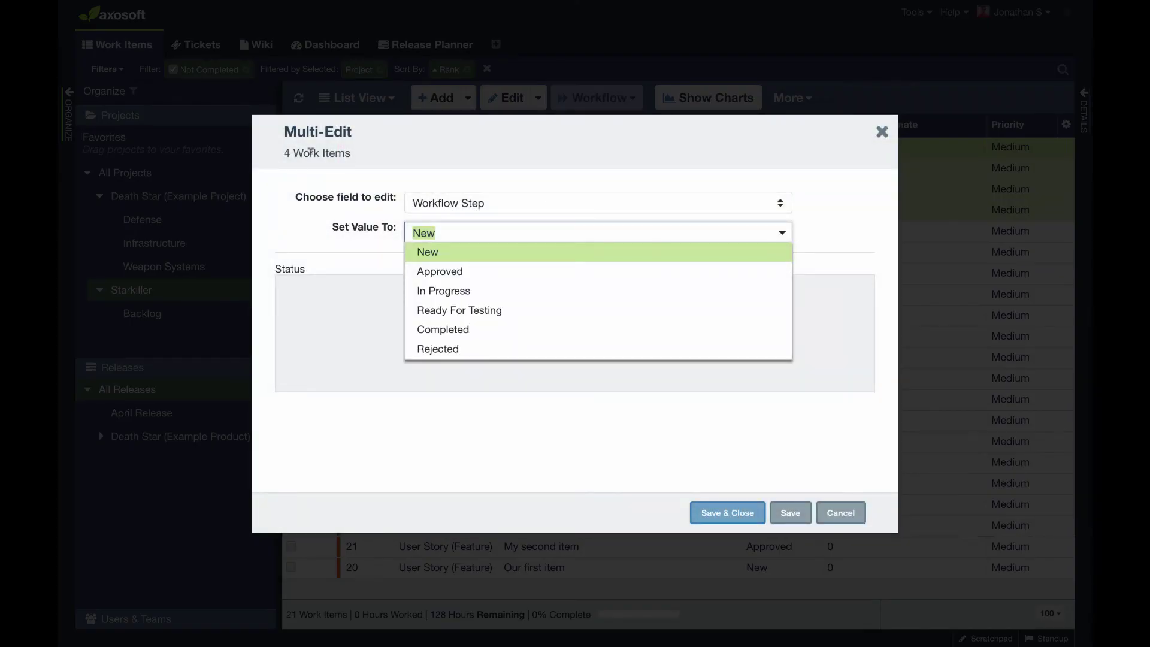
pyautogui.click(465, 203)
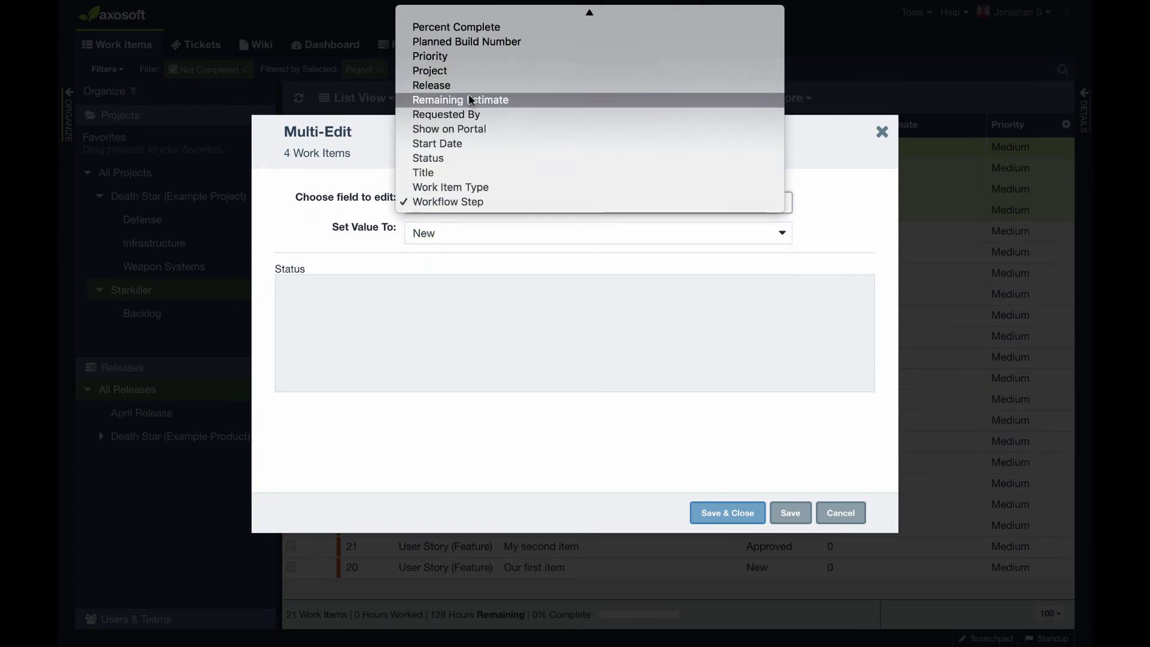
pyautogui.click(468, 98)
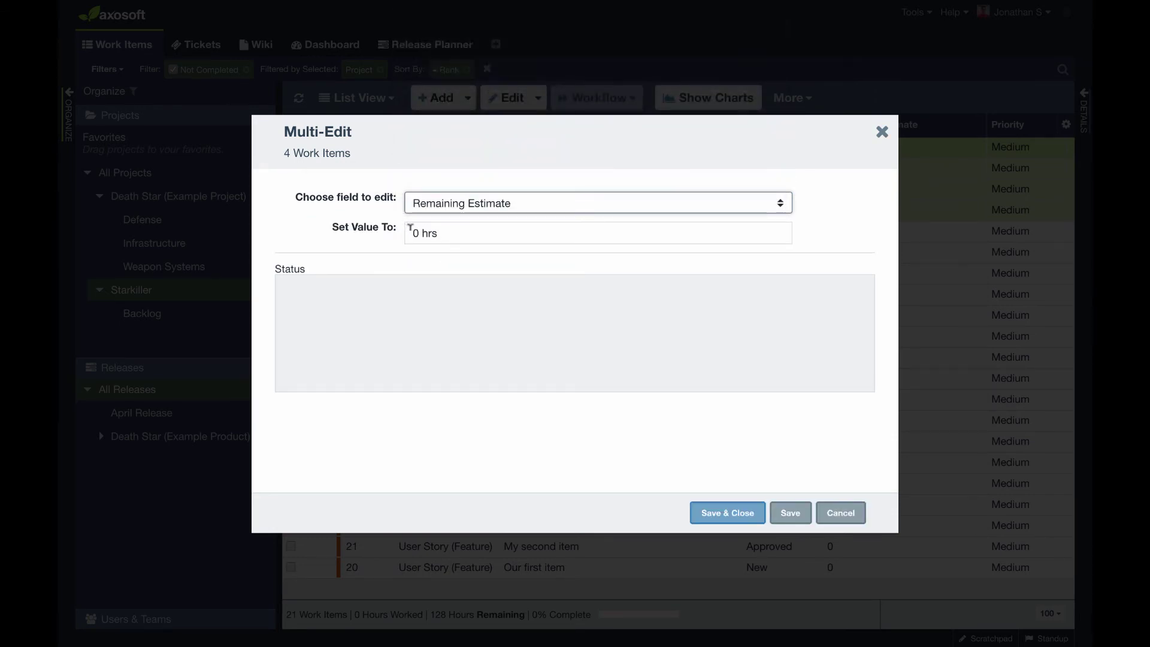
pyautogui.click(408, 232)
pyautogui.write('10')
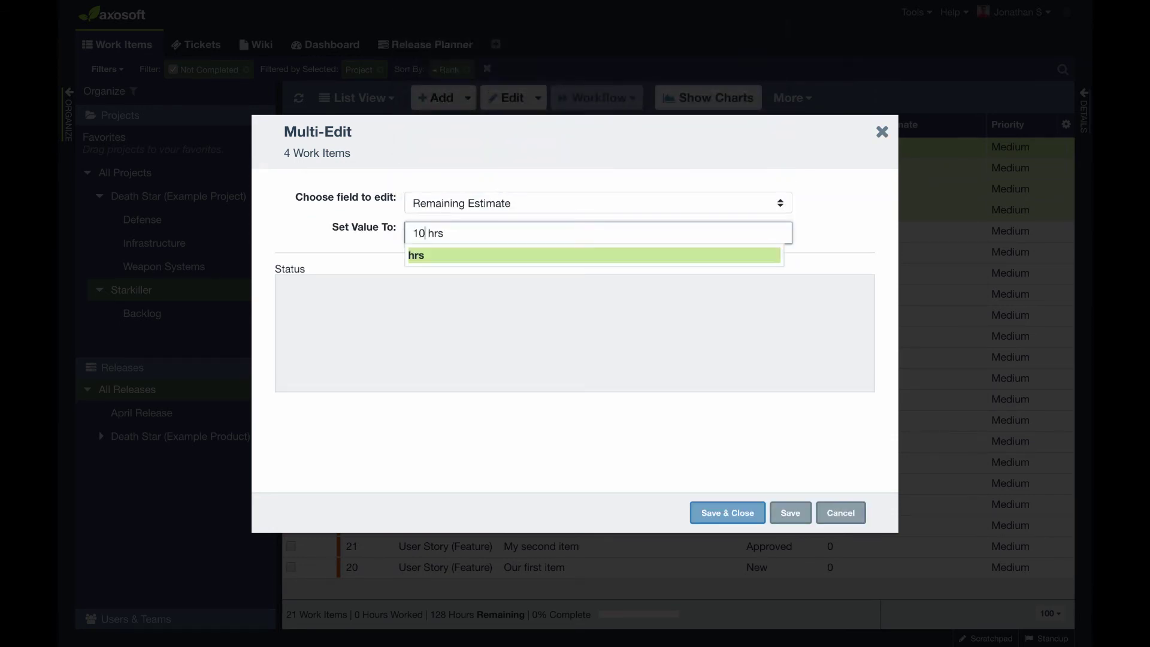
pyautogui.click(719, 512)
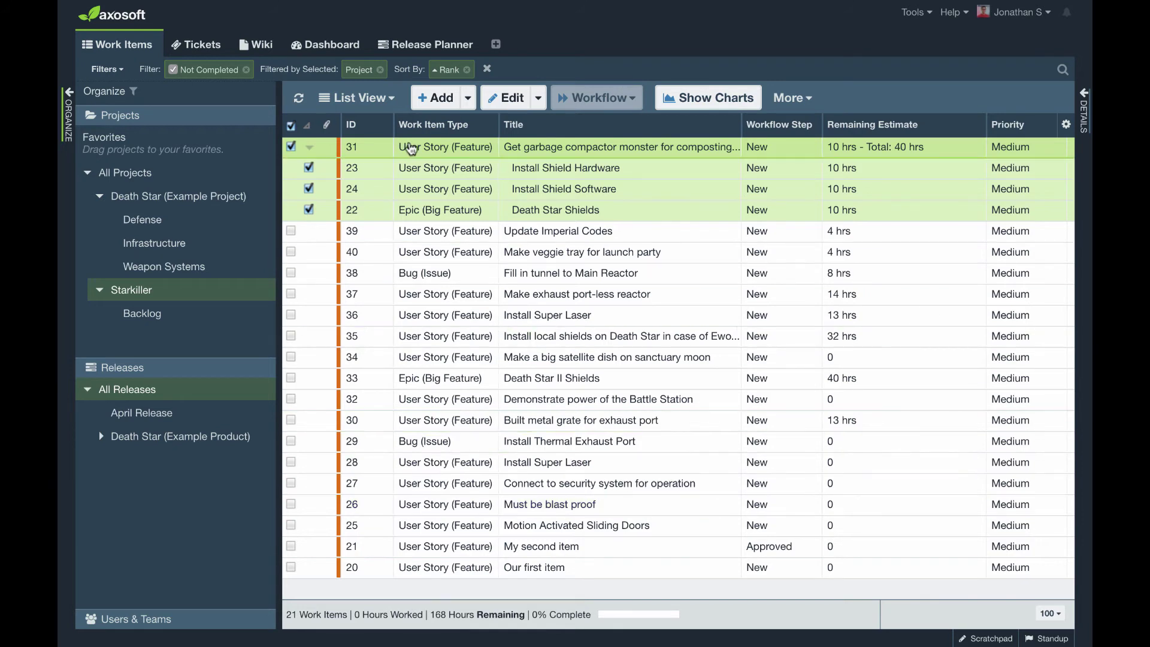
# Step: With only work item 31 selected, view its edit form and the keyboard shortcuts list, closing both without changes
pyautogui.click(291, 147)
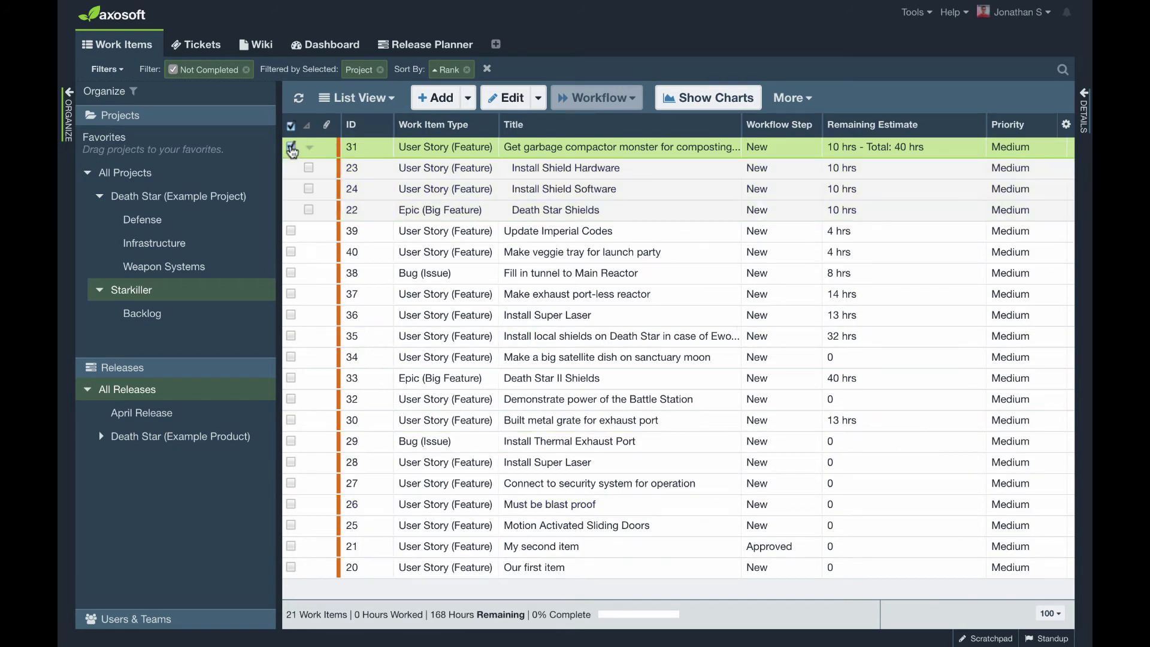
pyautogui.click(853, 175)
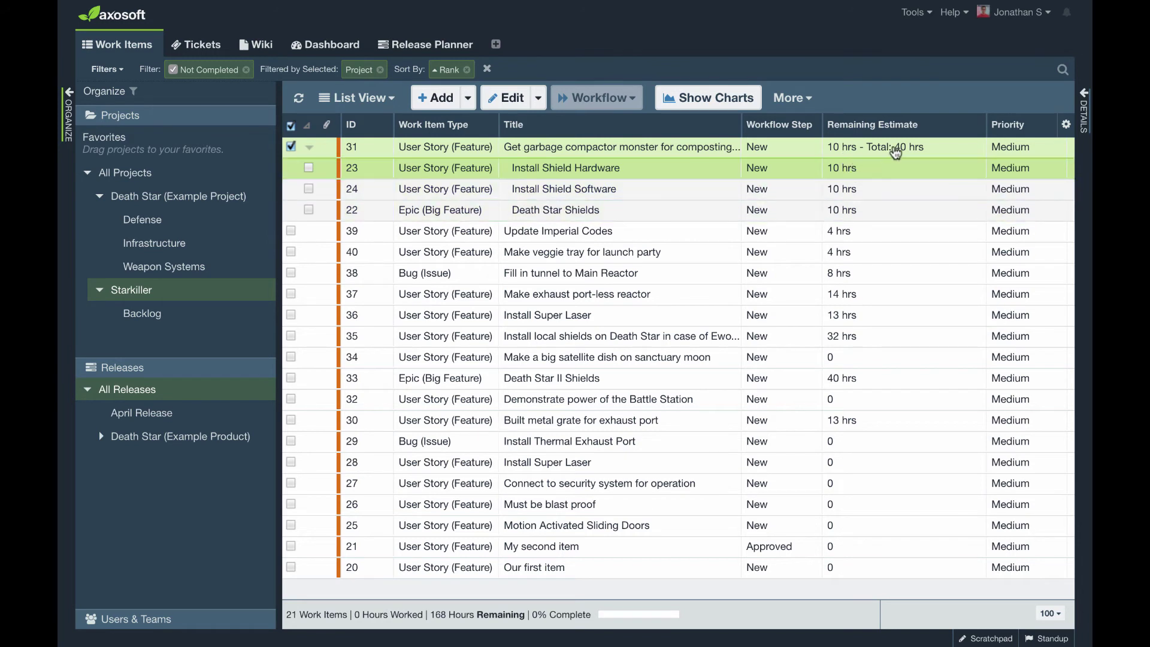
pyautogui.click(832, 150)
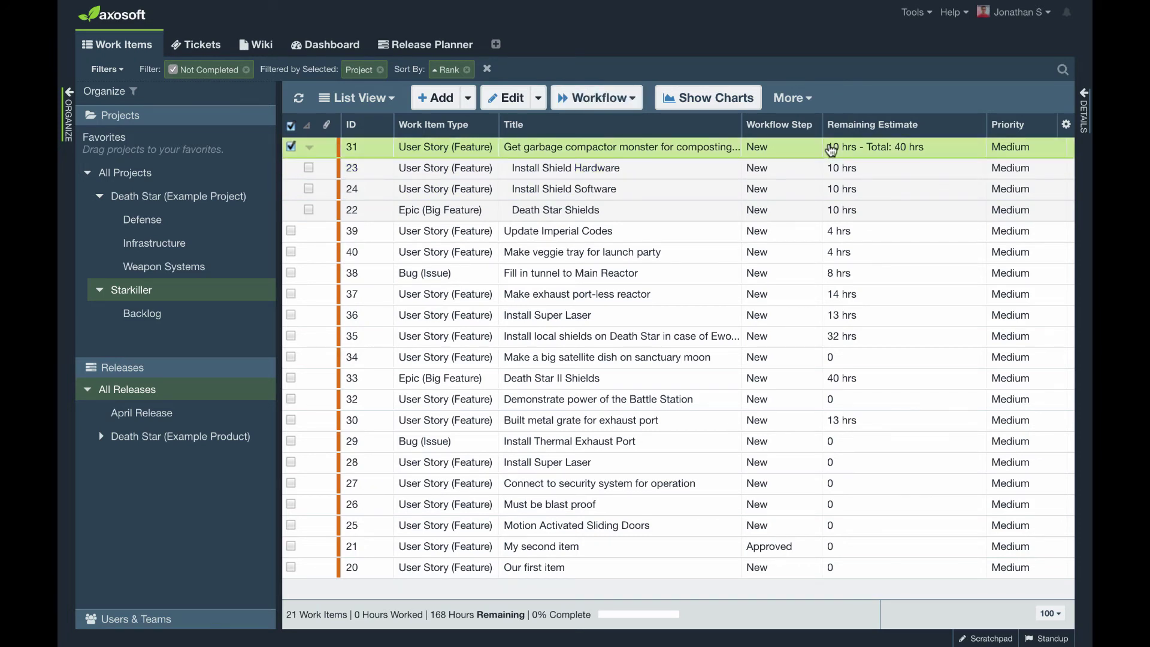
pyautogui.doubleClick(913, 150)
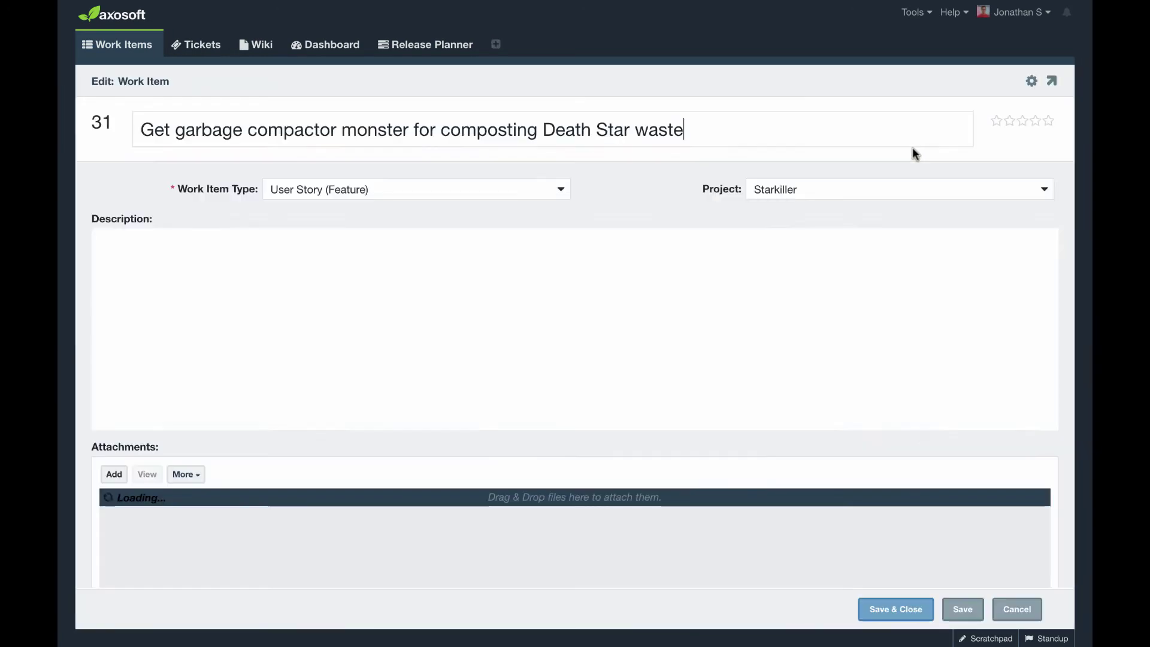
pyautogui.click(1017, 610)
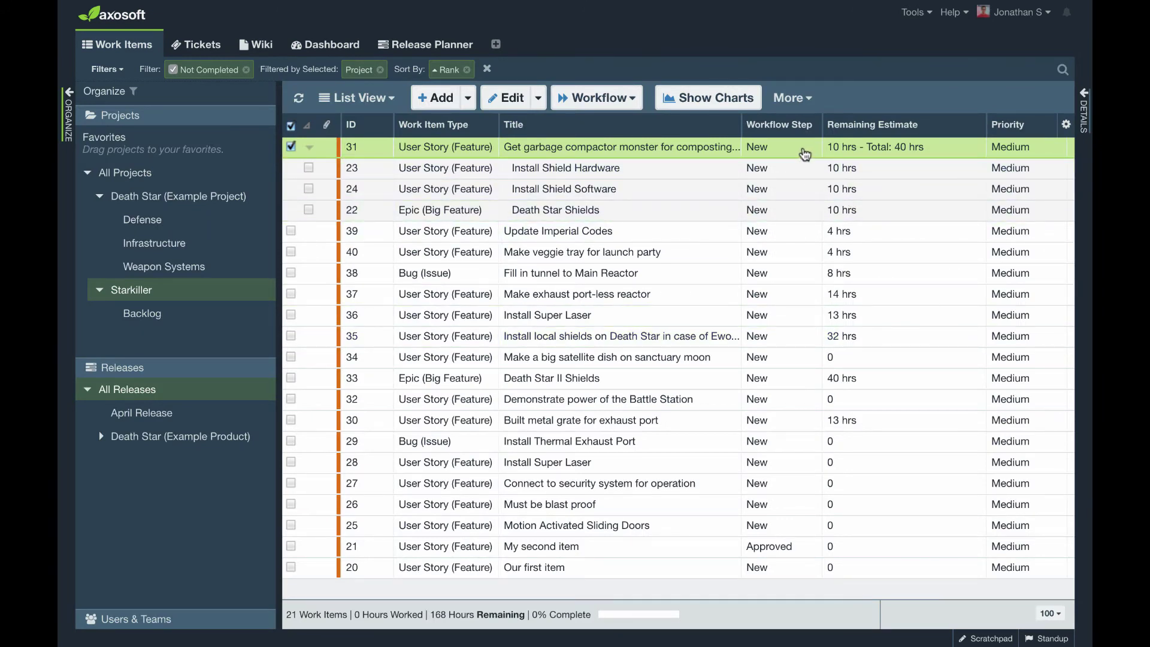
pyautogui.hotkey('shift', '/')
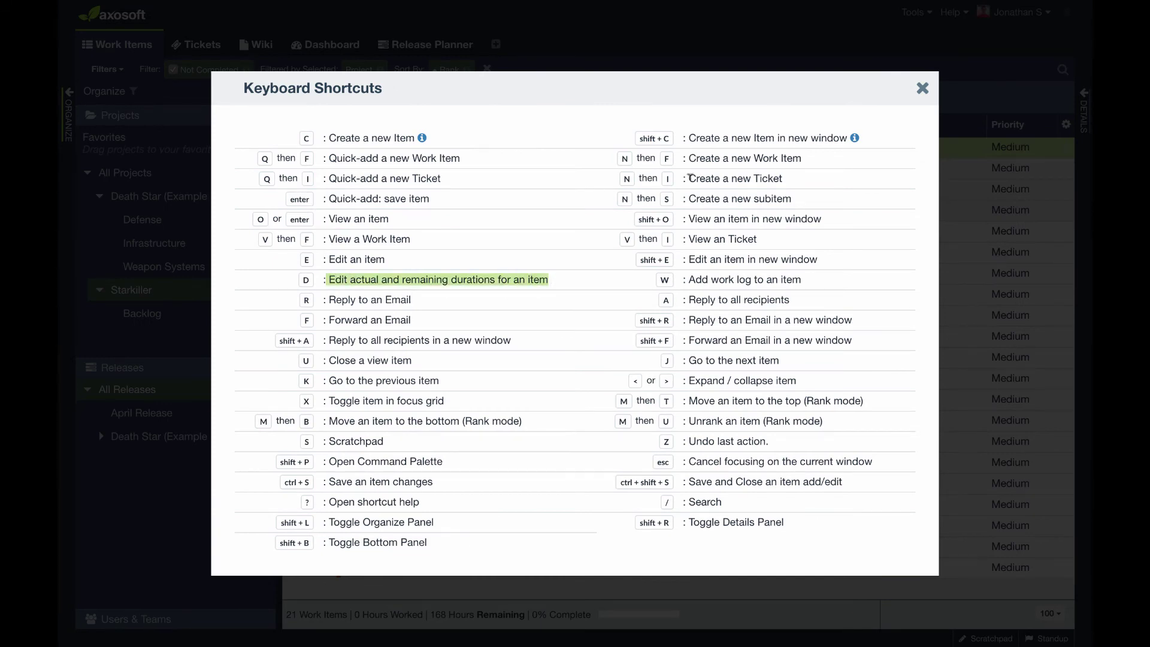
pyautogui.click(921, 88)
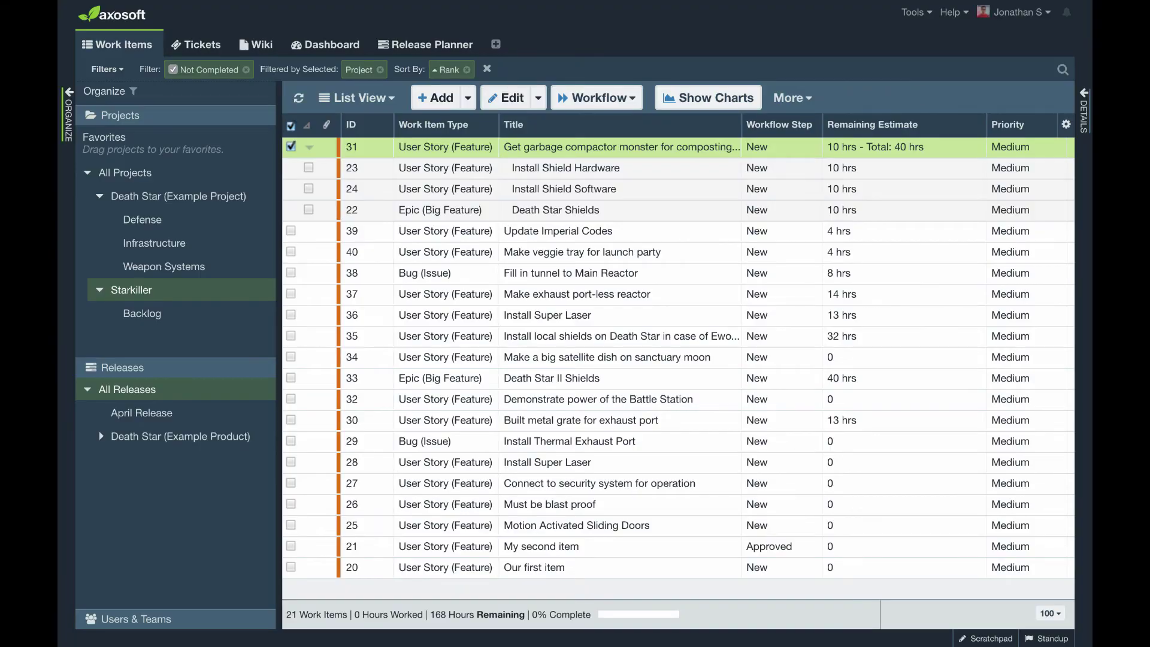
# Step: Set work item 31's own initial and remaining estimates to 0 hrs, save the durations, and deselect the item
pyautogui.press('d')
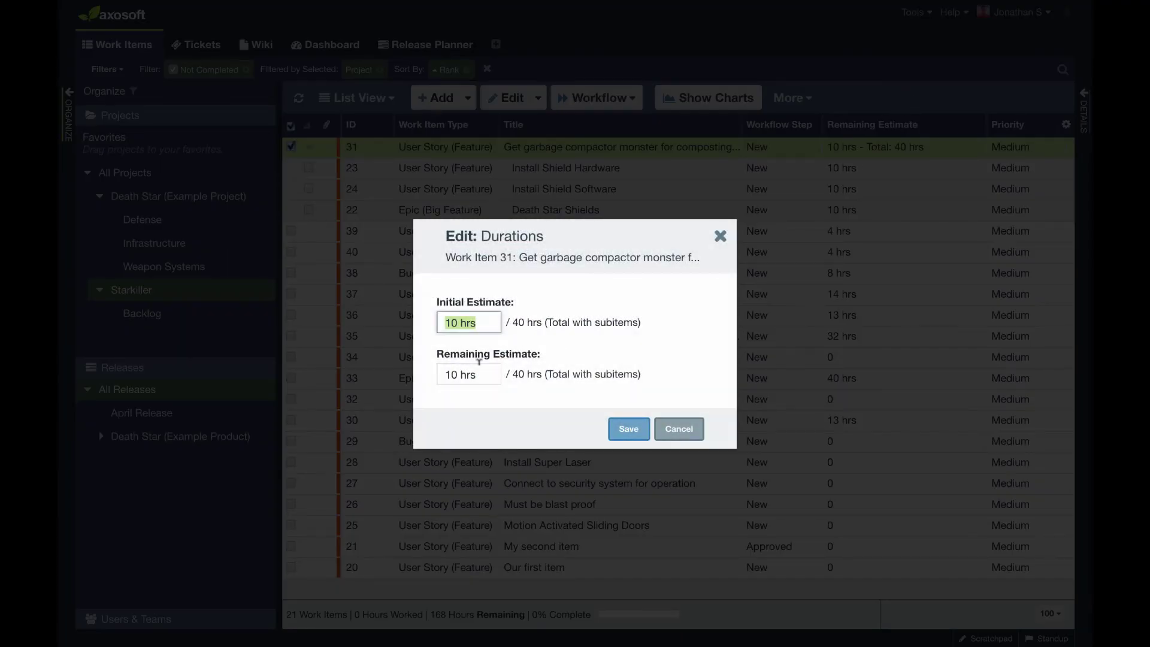
pyautogui.moveTo(459, 375); pyautogui.dragTo(431, 376)
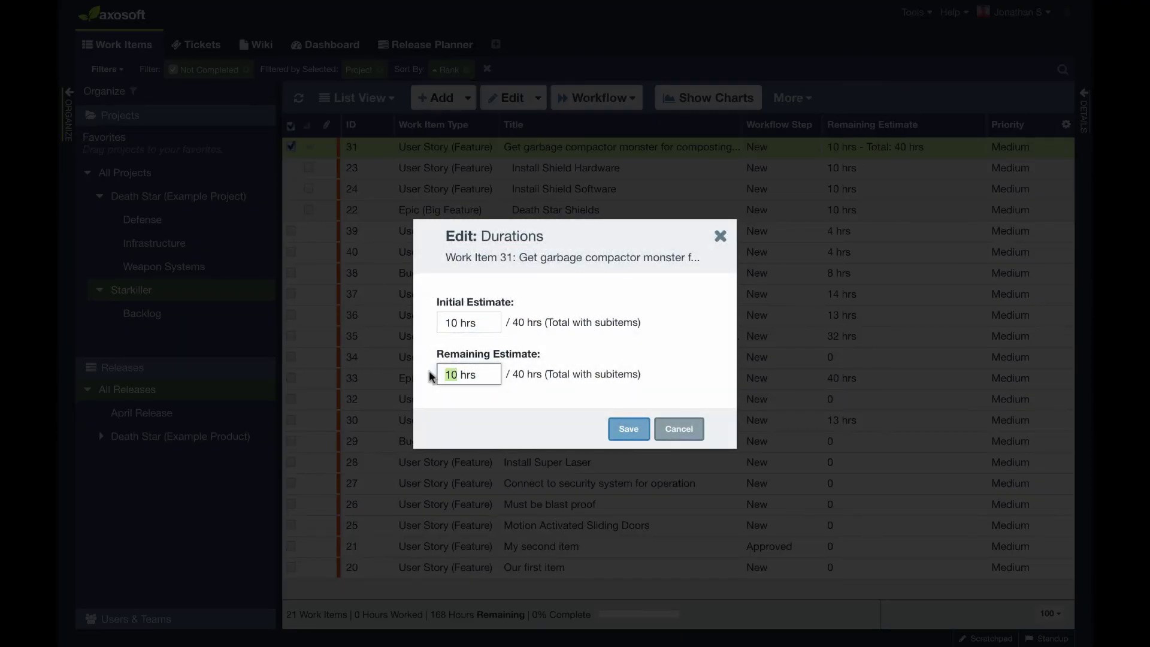
pyautogui.write('0')
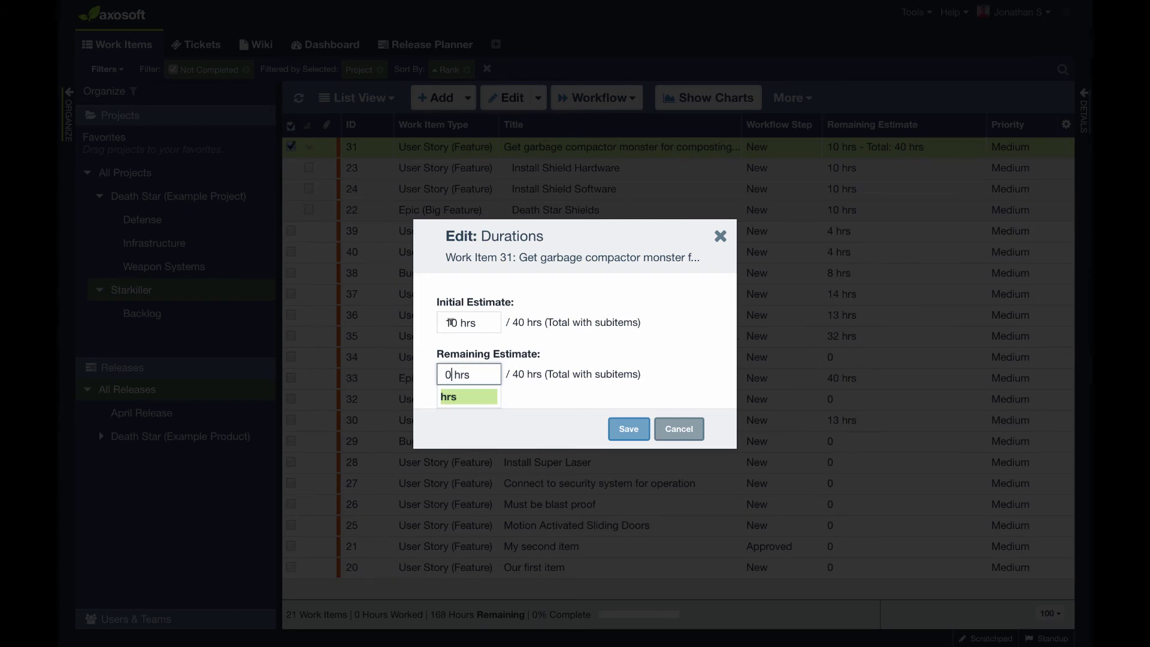
pyautogui.moveTo(457, 322); pyautogui.dragTo(428, 322)
pyautogui.write('0')
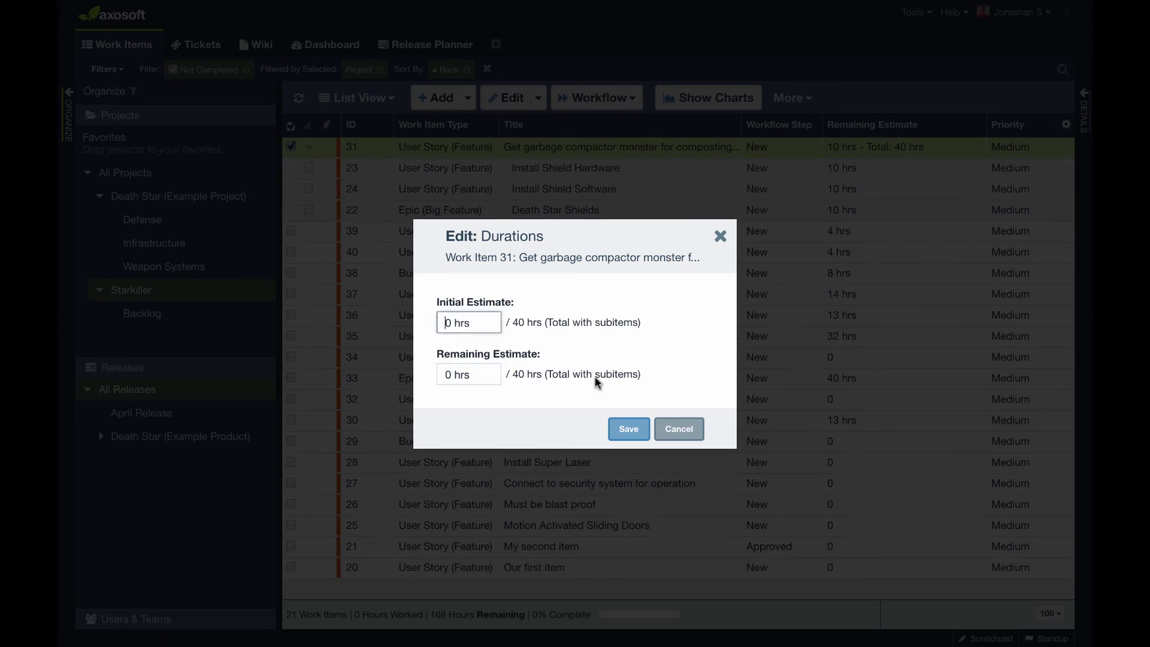
pyautogui.click(629, 430)
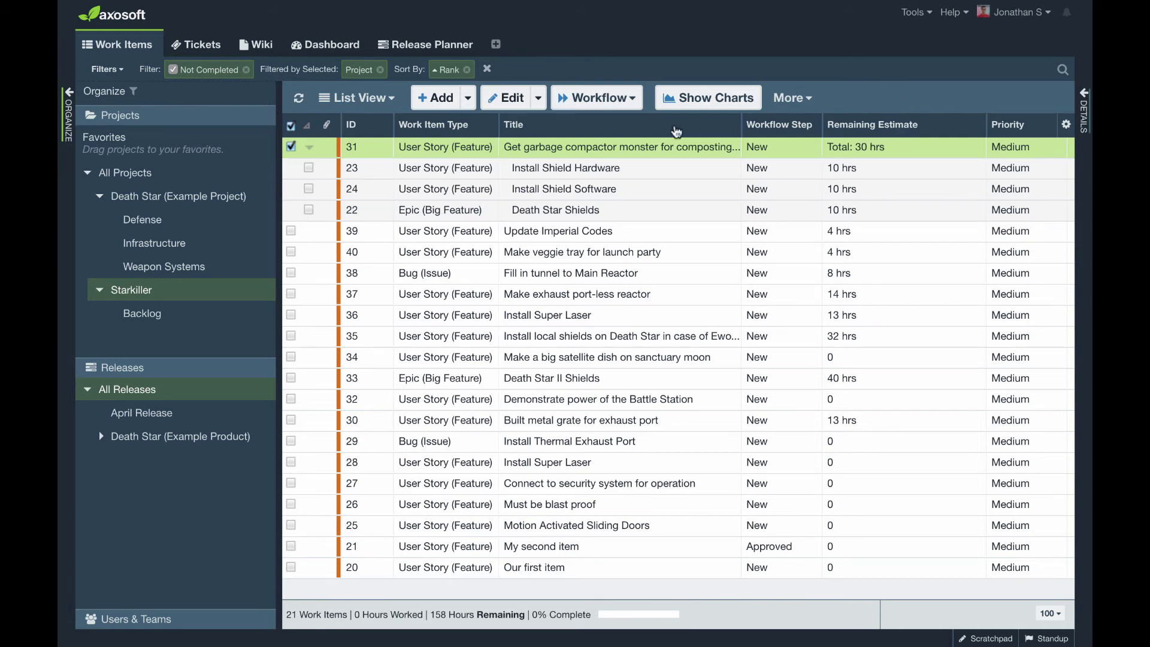
pyautogui.click(291, 148)
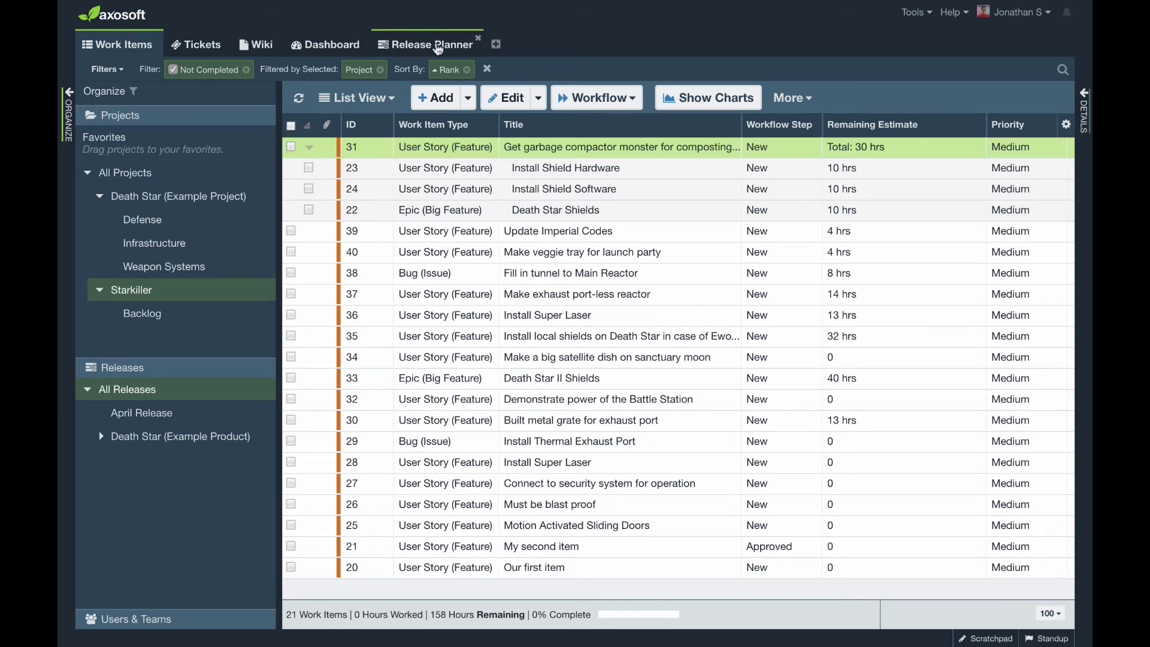
# Step: Open the Release Planner, widen its release planning area, and choose April Release as the release to plan
pyautogui.click(496, 45)
pyautogui.moveTo(512, 93)
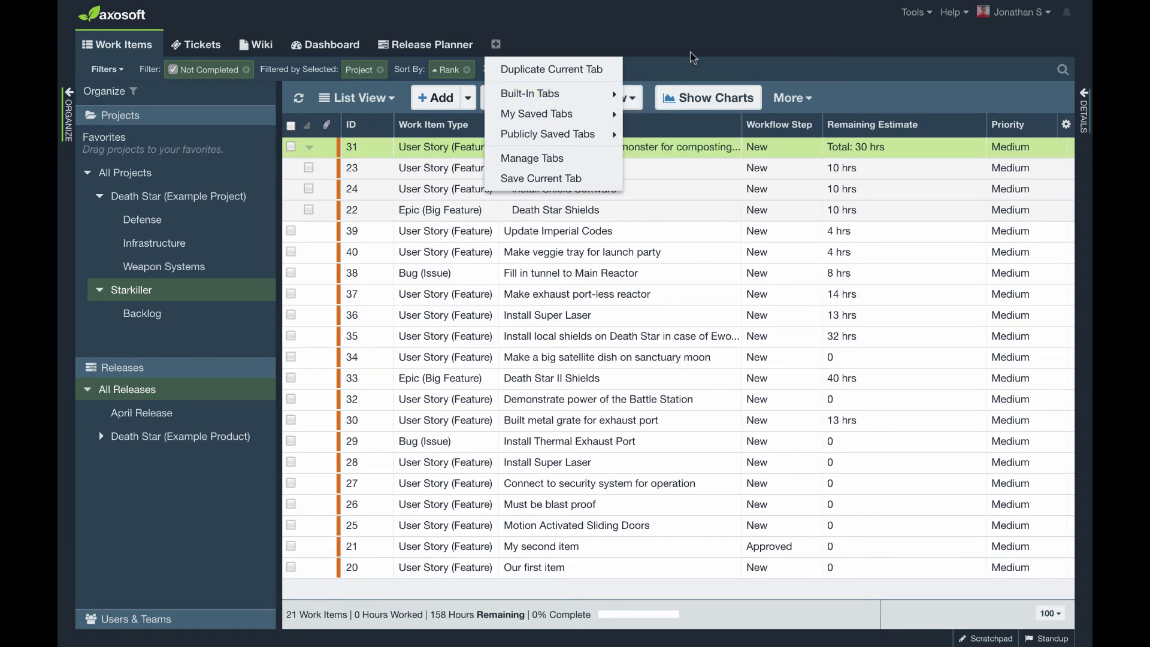
pyautogui.click(423, 44)
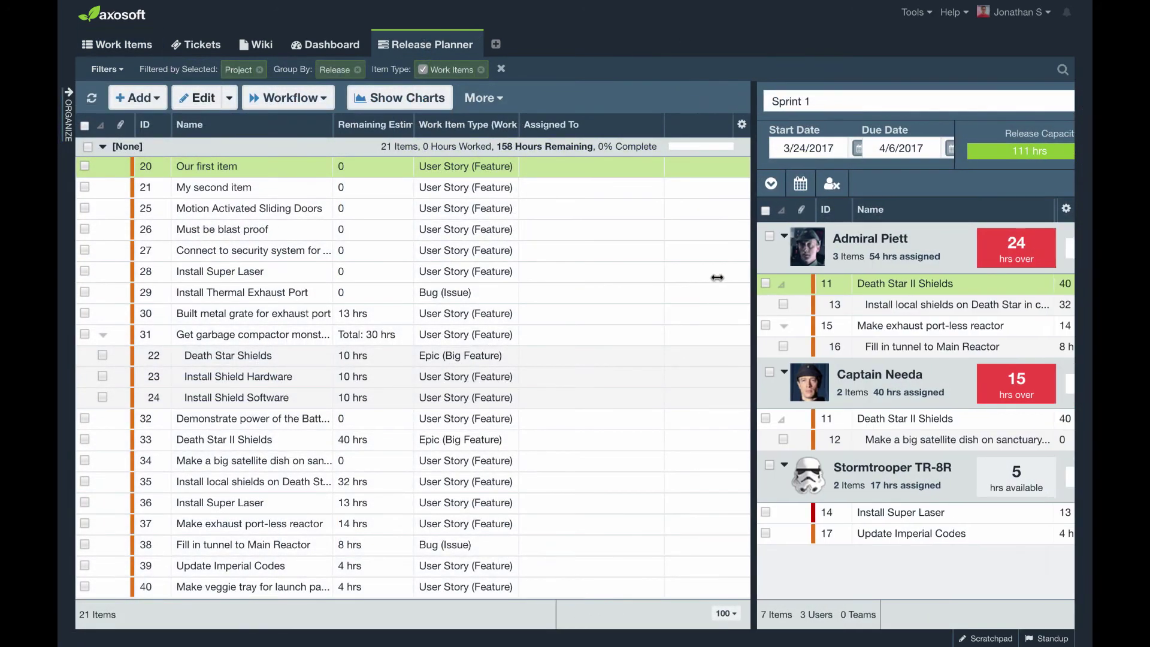
pyautogui.moveTo(717, 277); pyautogui.dragTo(571, 286)
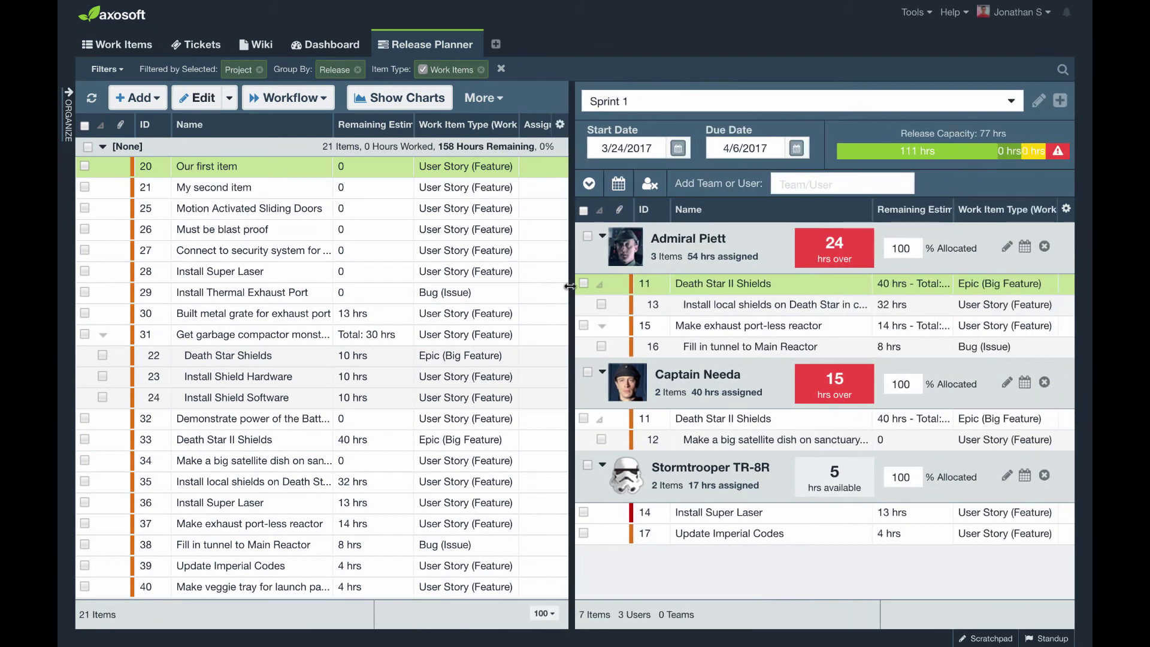
pyautogui.click(735, 98)
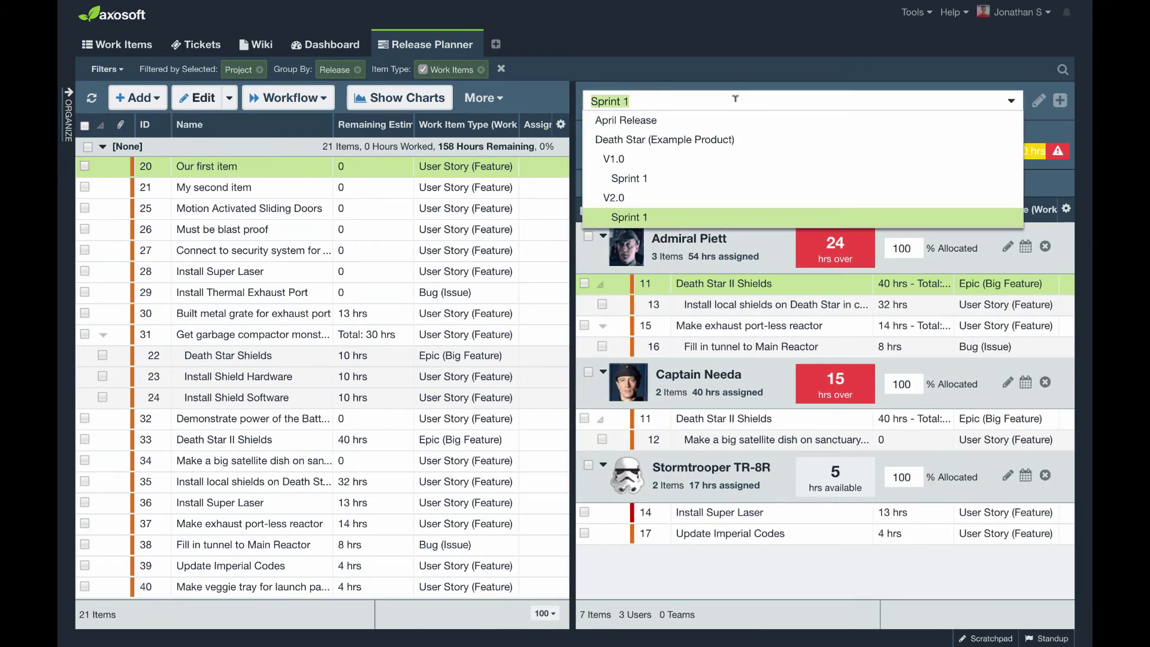
pyautogui.click(719, 120)
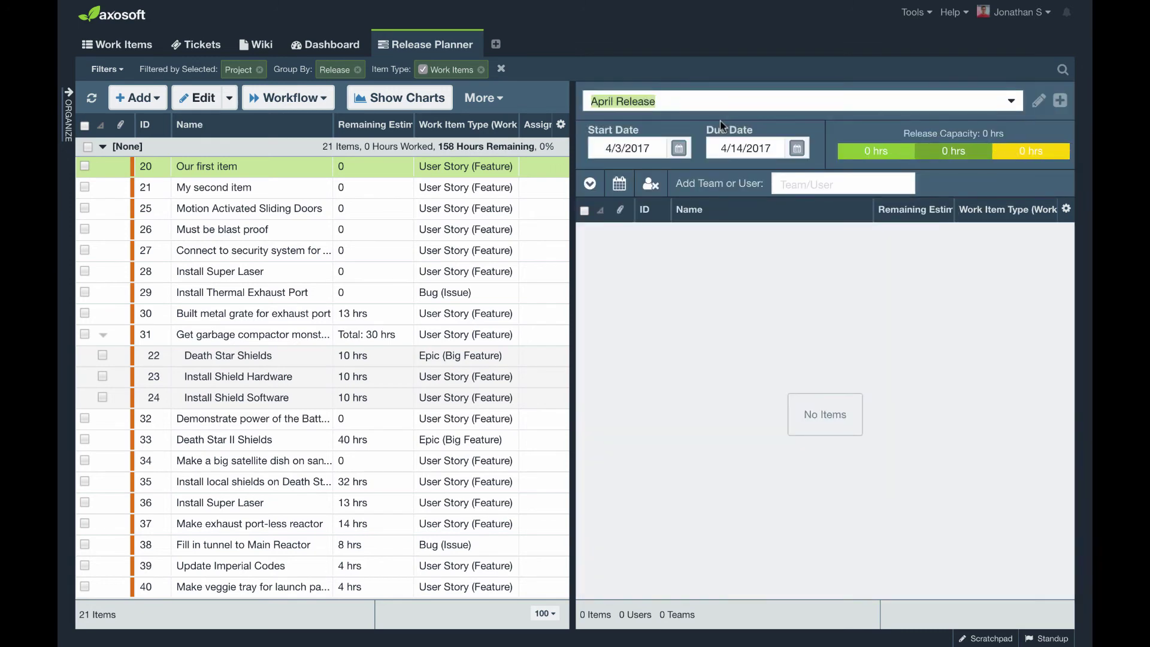
pyautogui.click(670, 329)
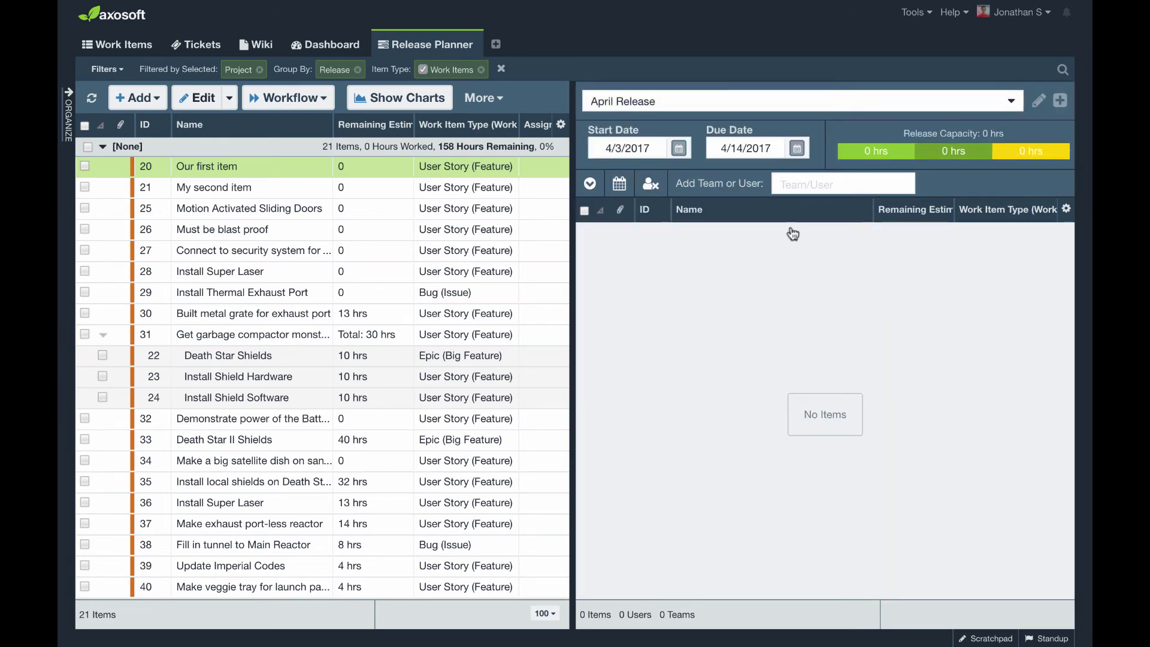
# Step: Add the users Darth Vader and Admiral Piett to April Release
pyautogui.click(800, 178)
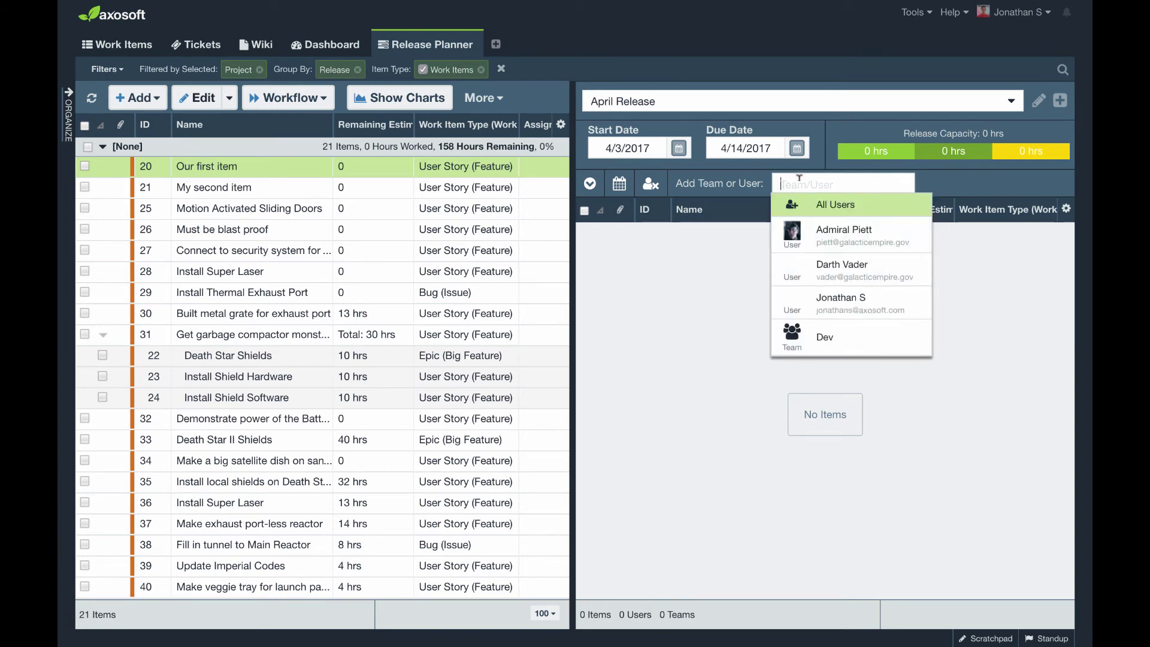
pyautogui.click(828, 276)
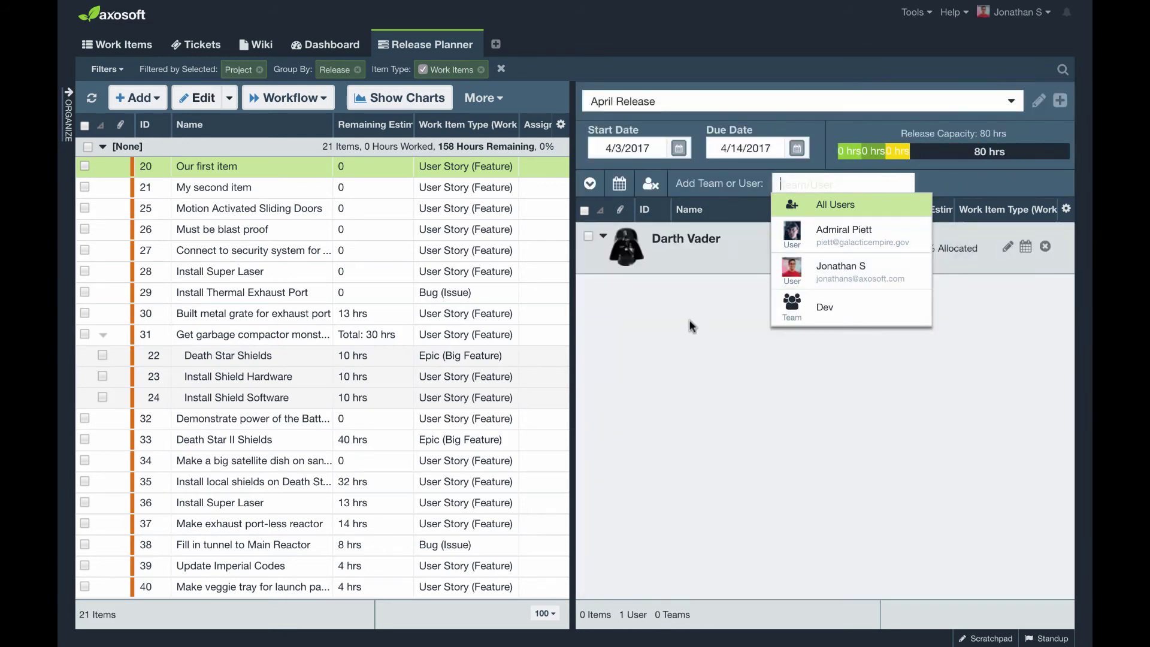
pyautogui.click(842, 234)
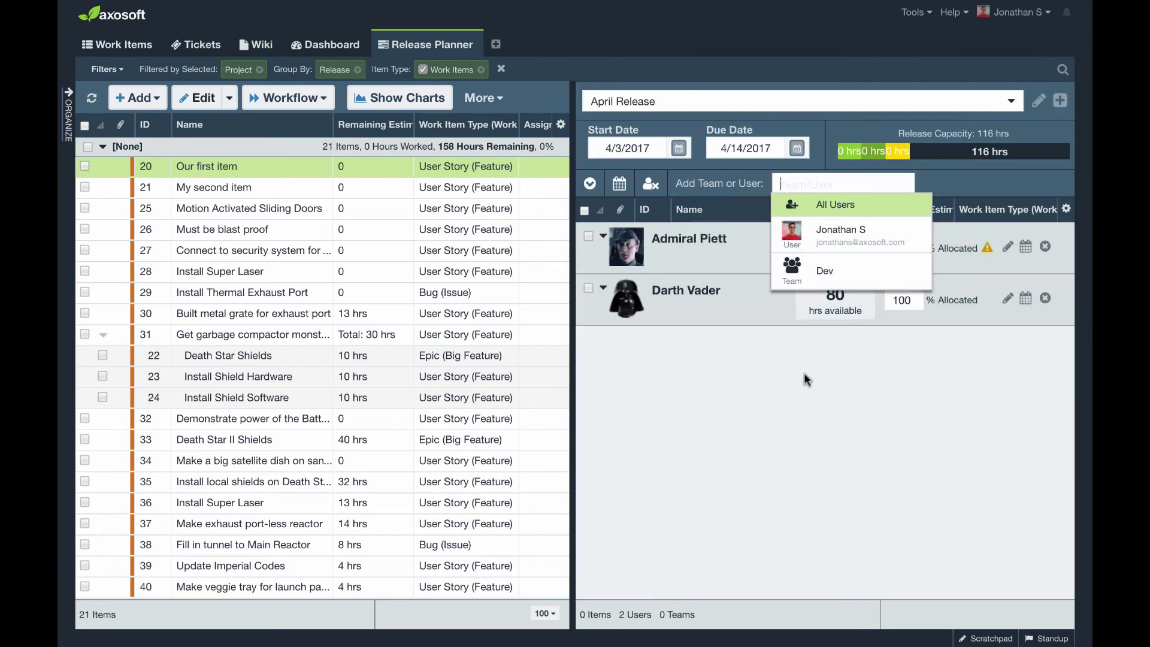
pyautogui.click(803, 384)
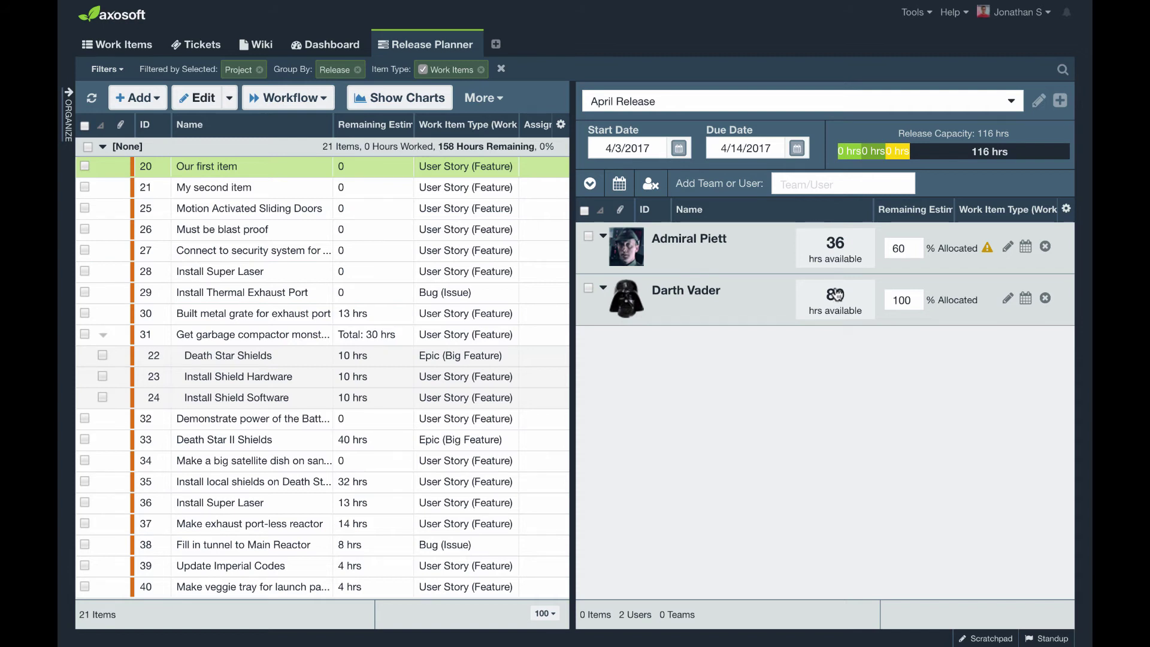
# Step: Review the start date and due date of April Release
pyautogui.click(602, 143)
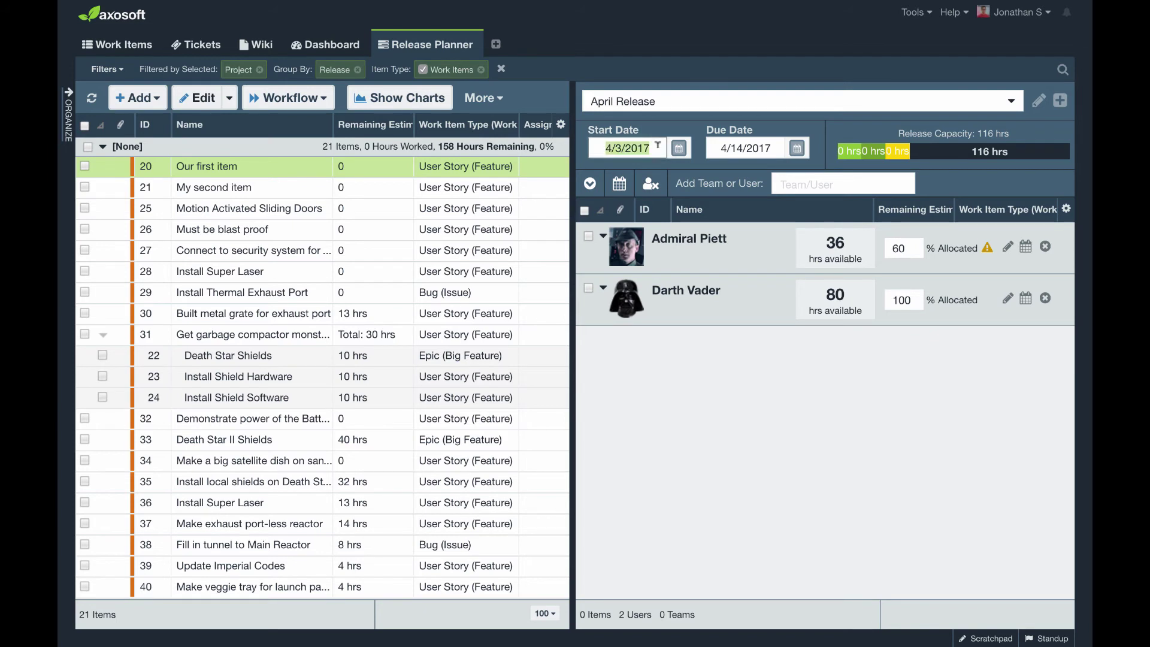
pyautogui.click(717, 144)
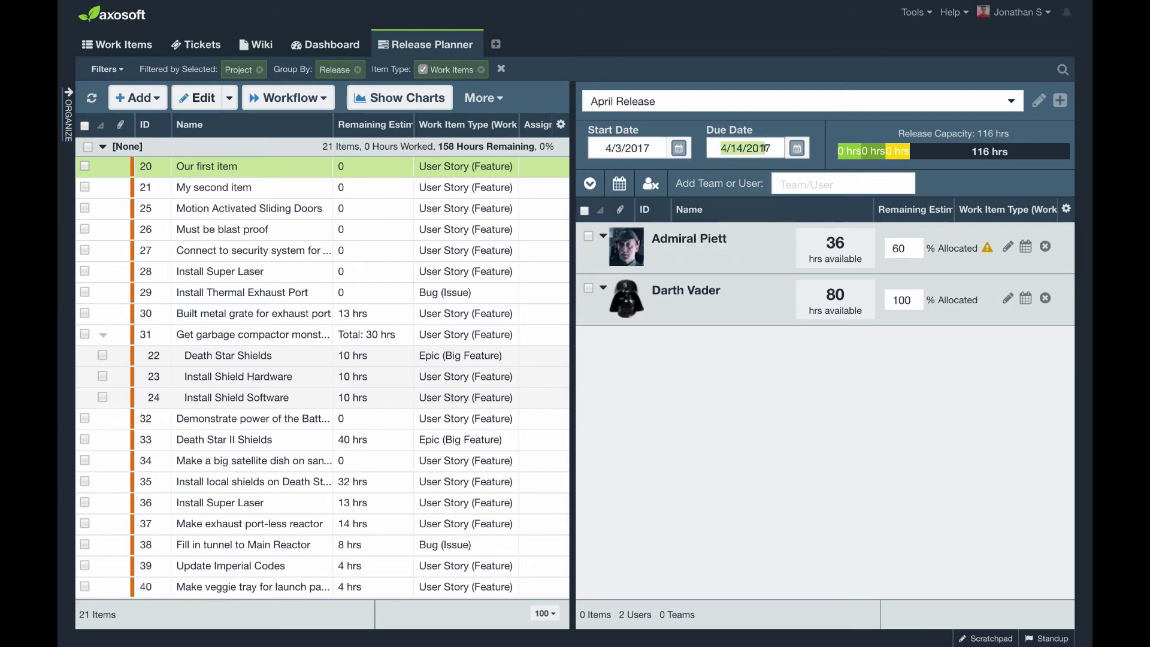
pyautogui.click(751, 479)
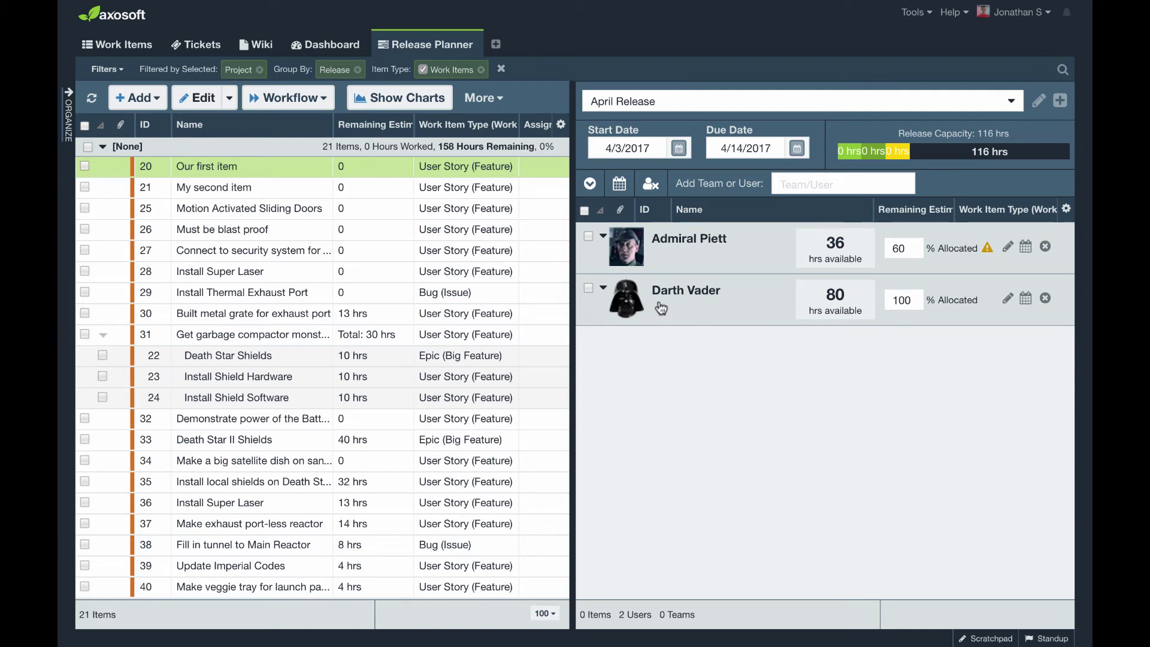
# Step: Review Darth Vader's capacity settings, including hours per day and the vacation days calendar, and leave without saving
pyautogui.click(1006, 298)
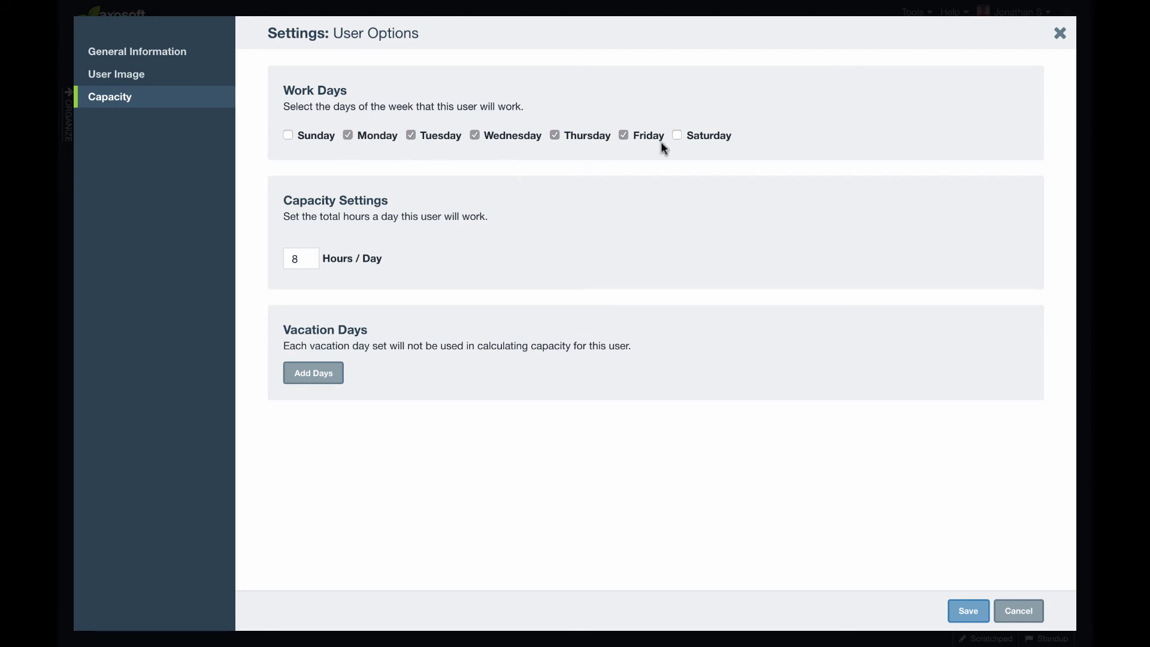
pyautogui.doubleClick(298, 257)
pyautogui.click(419, 380)
pyautogui.click(329, 387)
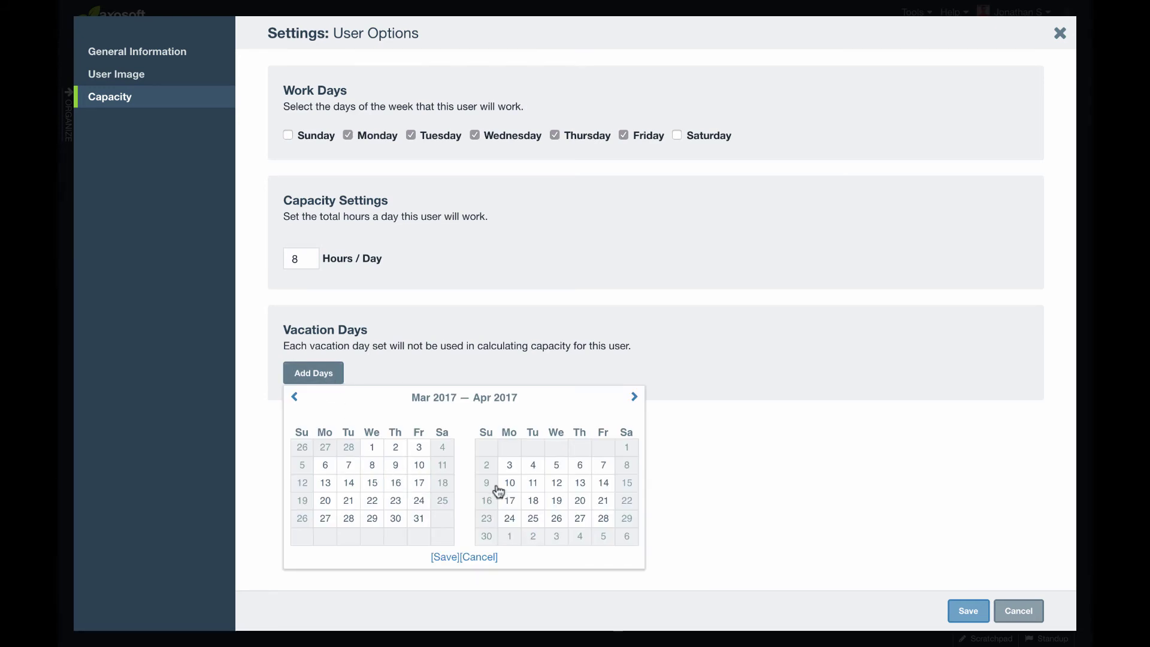
pyautogui.click(1019, 611)
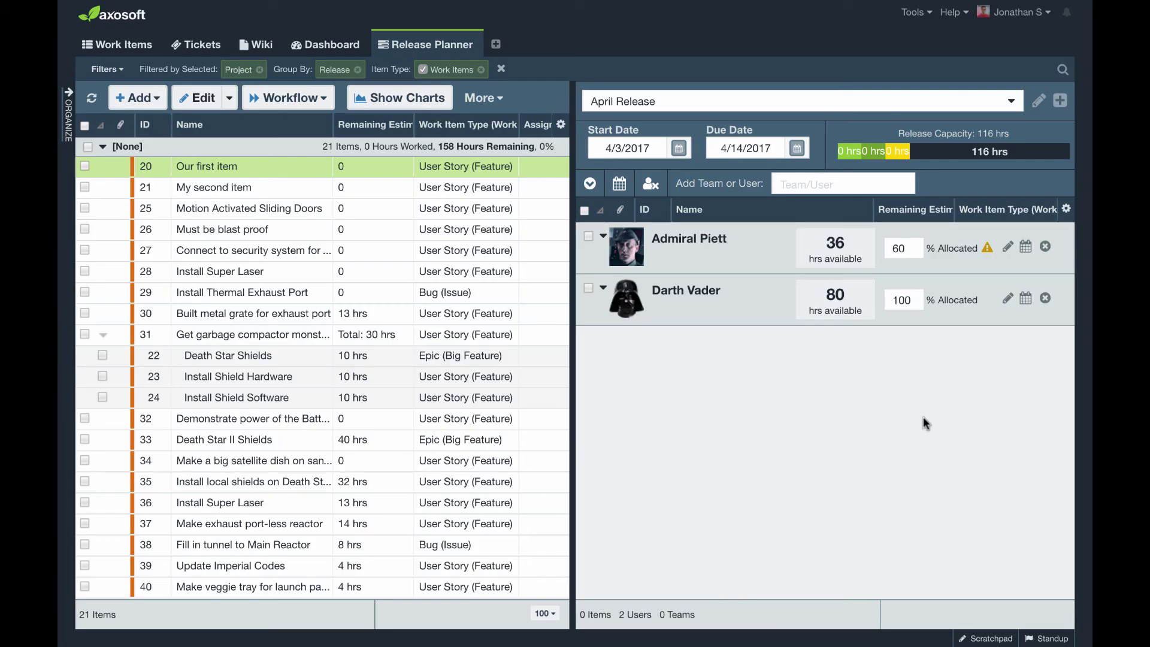
# Step: Mark April 14, 2017 as a vacation day for all users in April Release and save it
pyautogui.click(619, 184)
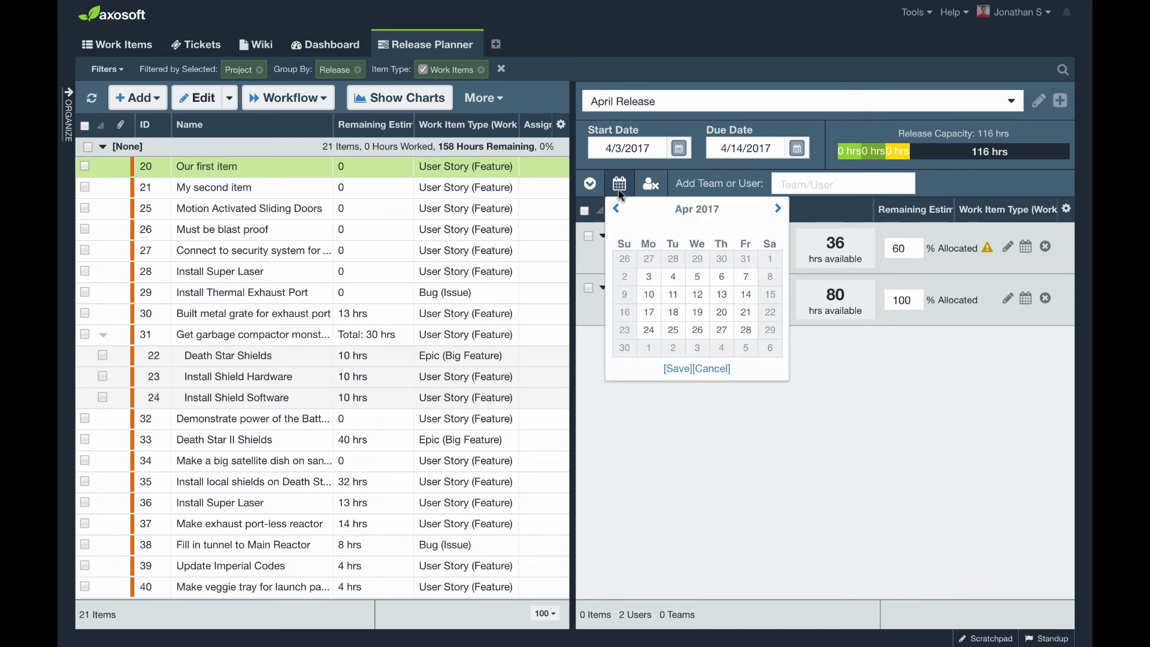
pyautogui.click(747, 296)
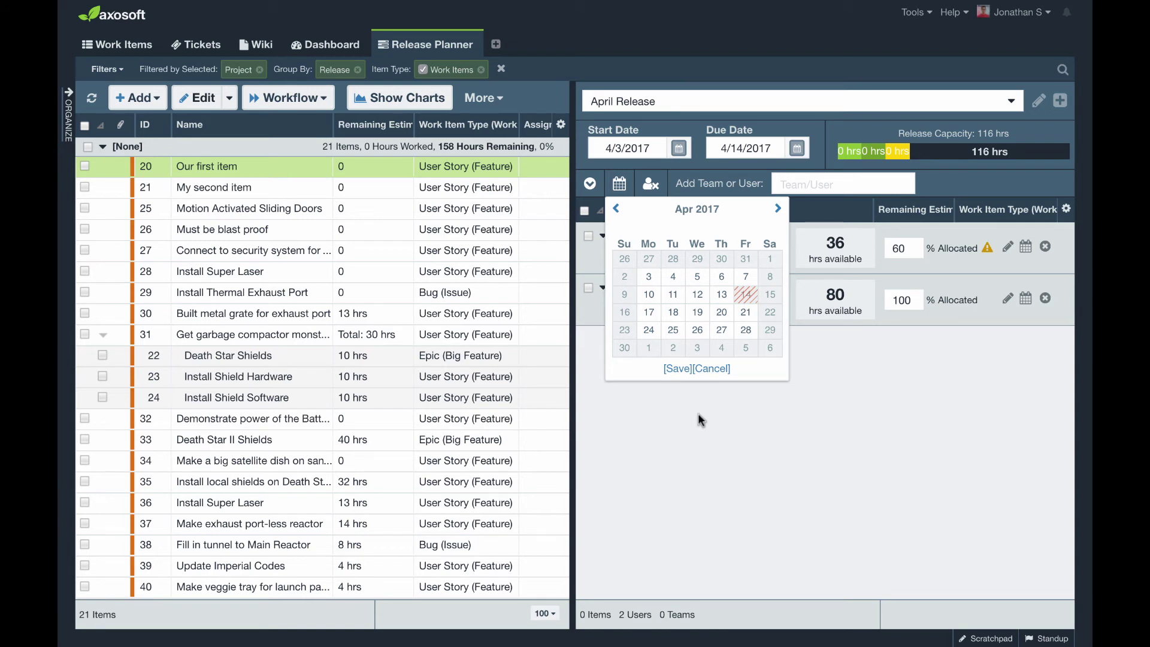
pyautogui.click(678, 370)
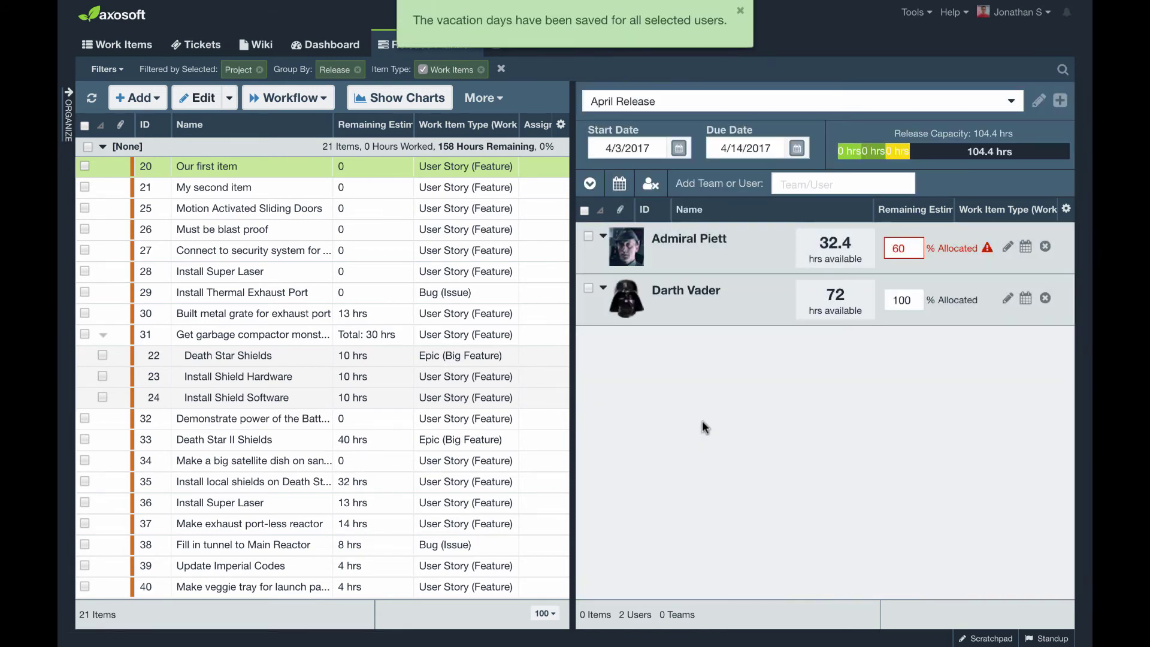
# Step: Check Admiral Piett's allocation warning and remove him from April Release
pyautogui.doubleClick(908, 247)
pyautogui.click(866, 446)
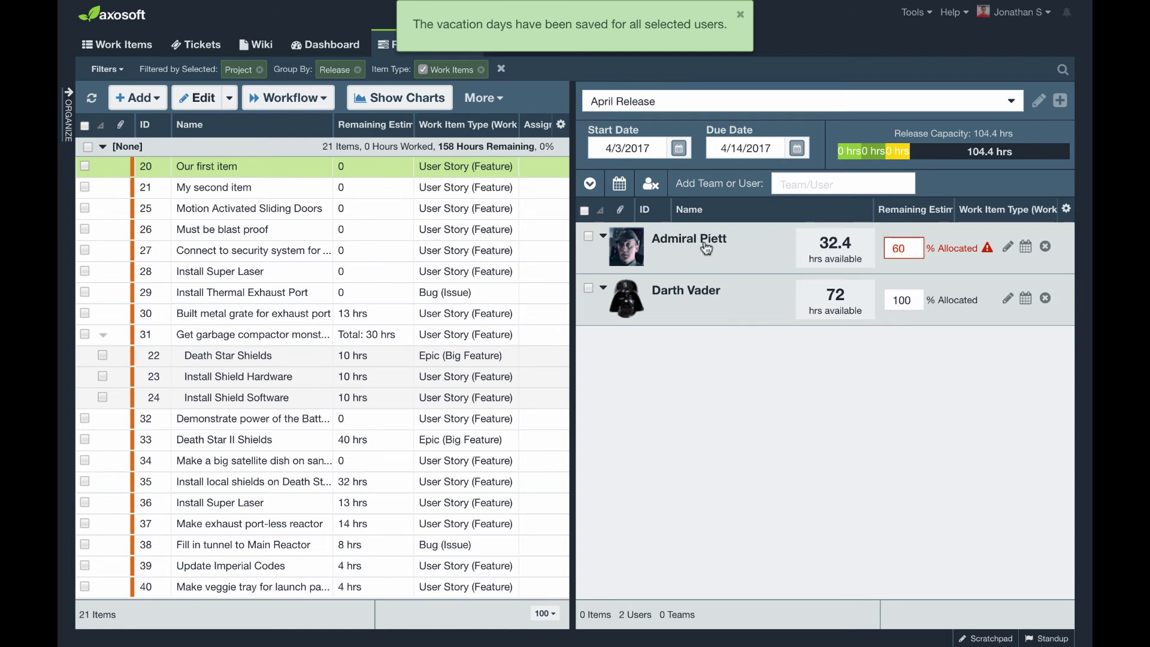
pyautogui.moveTo(989, 254)
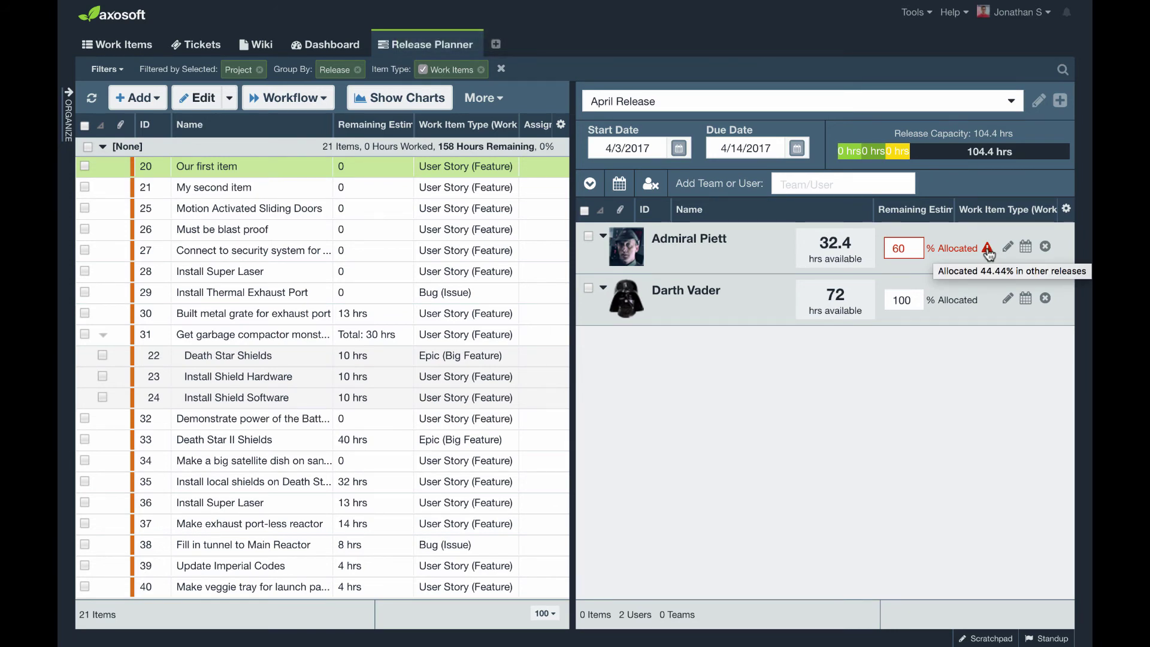
pyautogui.click(1046, 248)
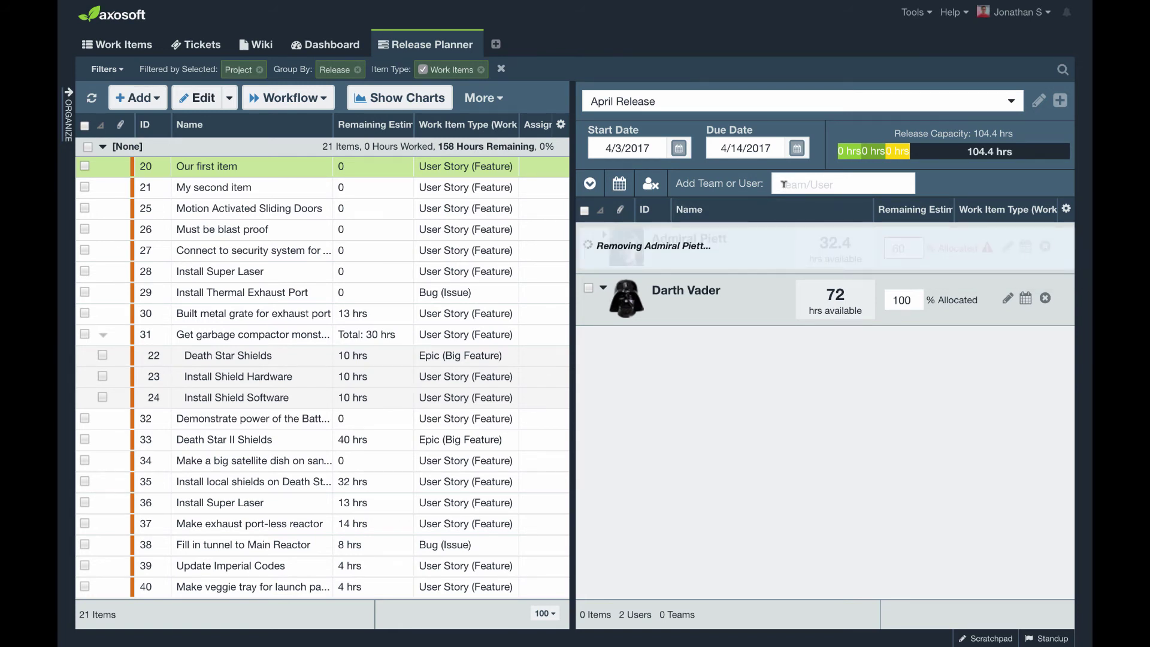
# Step: Add the signed-in user and Admiral Piett to April Release
pyautogui.click(783, 184)
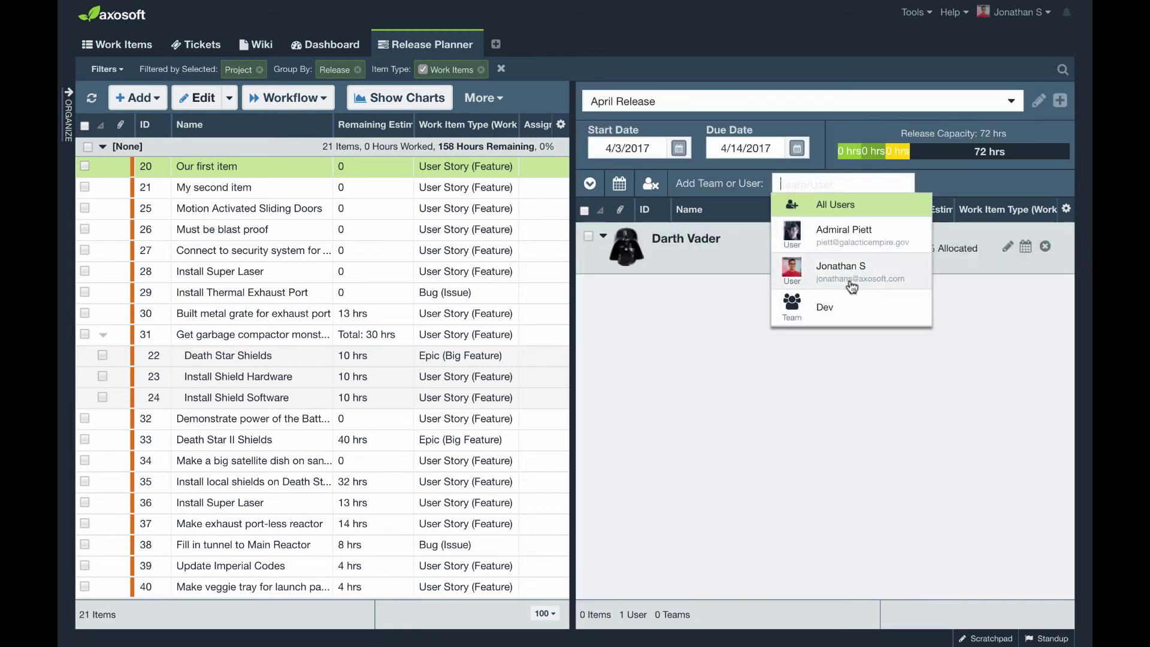
pyautogui.click(850, 279)
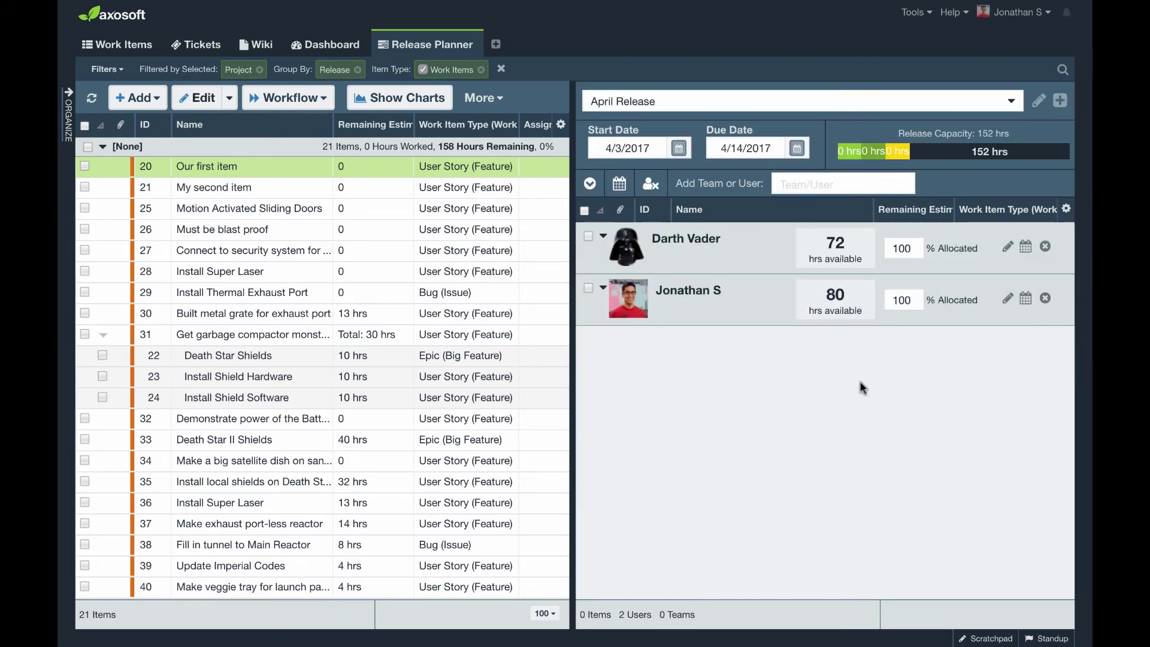
pyautogui.click(821, 182)
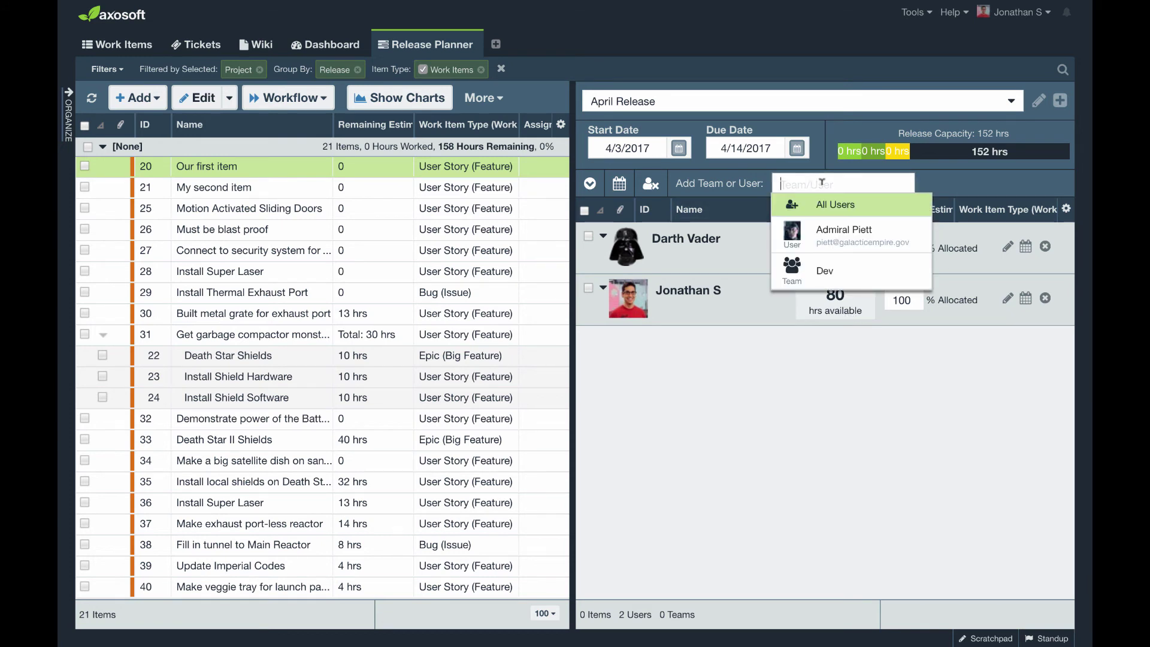
pyautogui.click(846, 242)
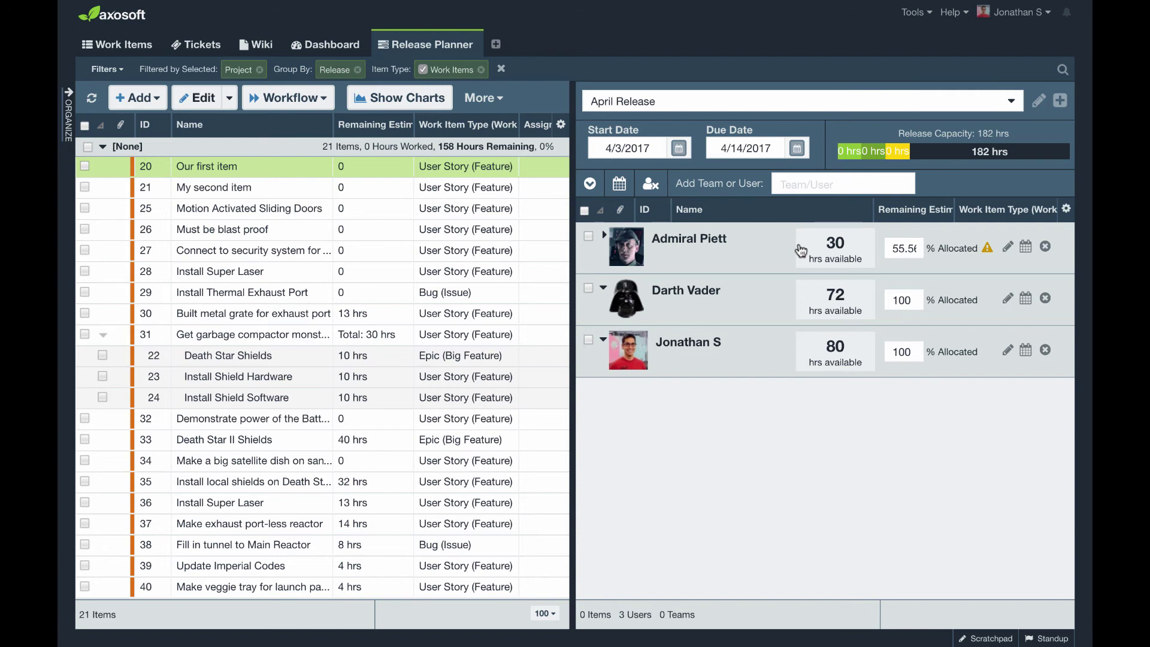
# Step: Review the releases available for planning and filter the work items to April Release before returning to All Releases
pyautogui.click(969, 99)
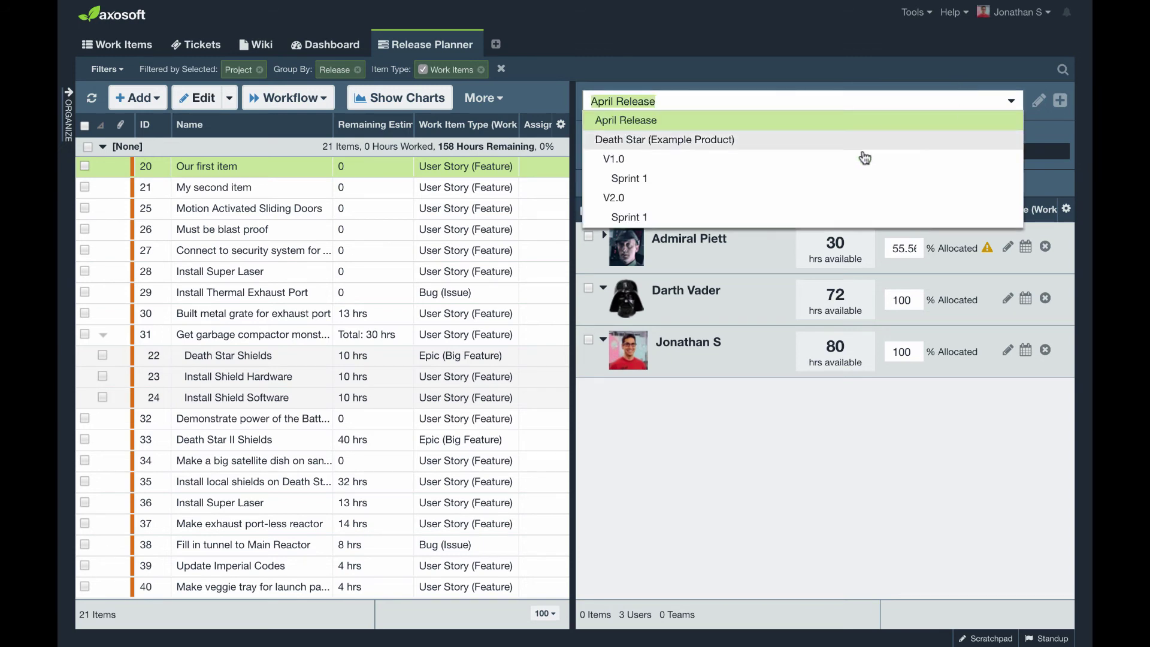
pyautogui.click(753, 486)
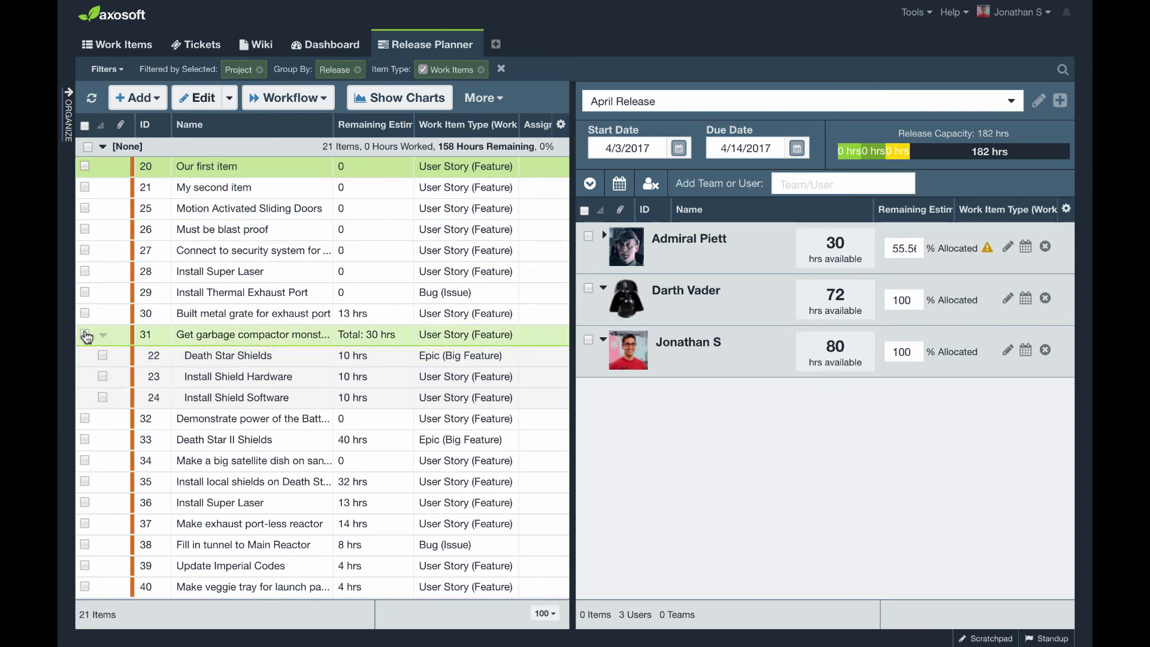
pyautogui.click(69, 113)
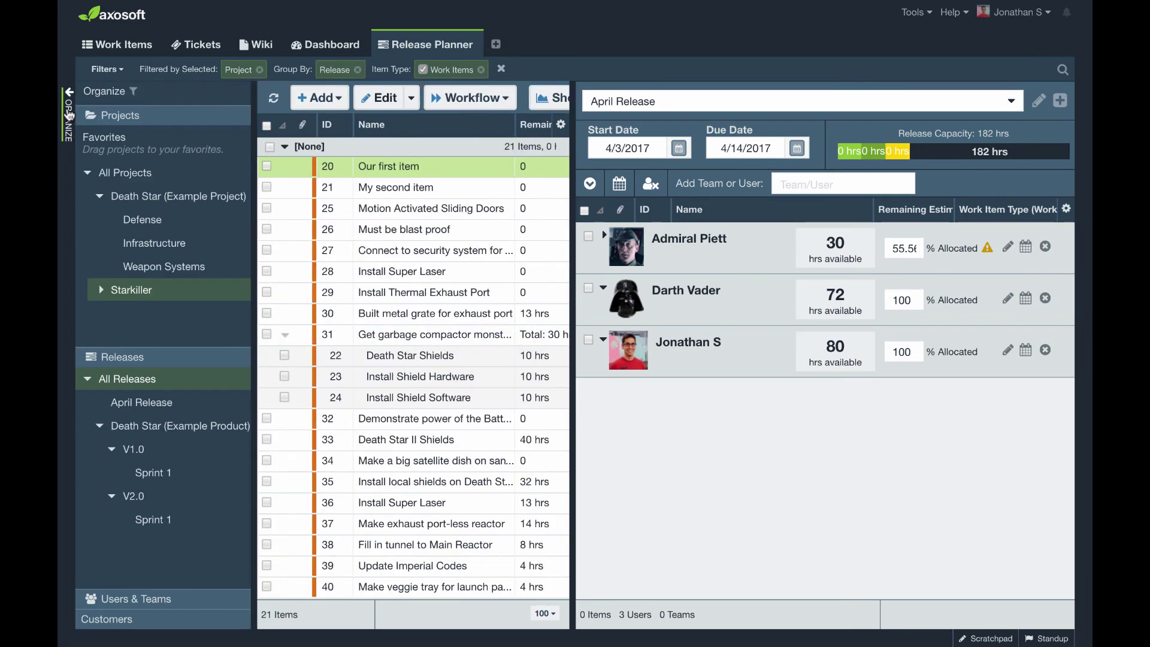
pyautogui.click(135, 402)
pyautogui.click(135, 379)
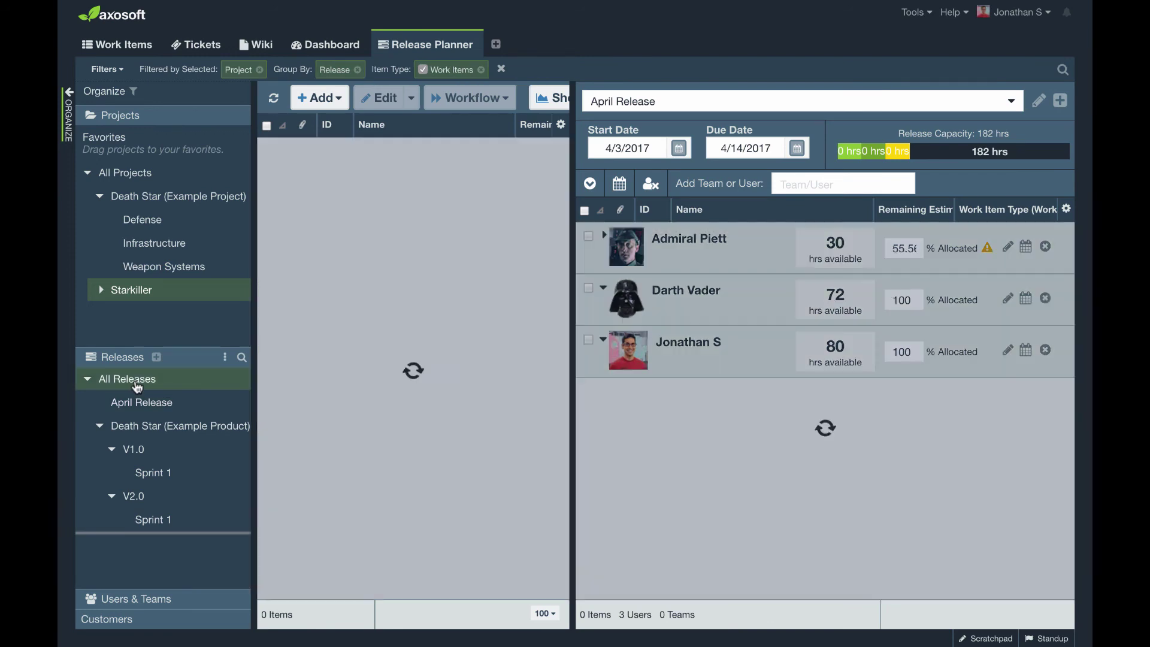
pyautogui.click(64, 128)
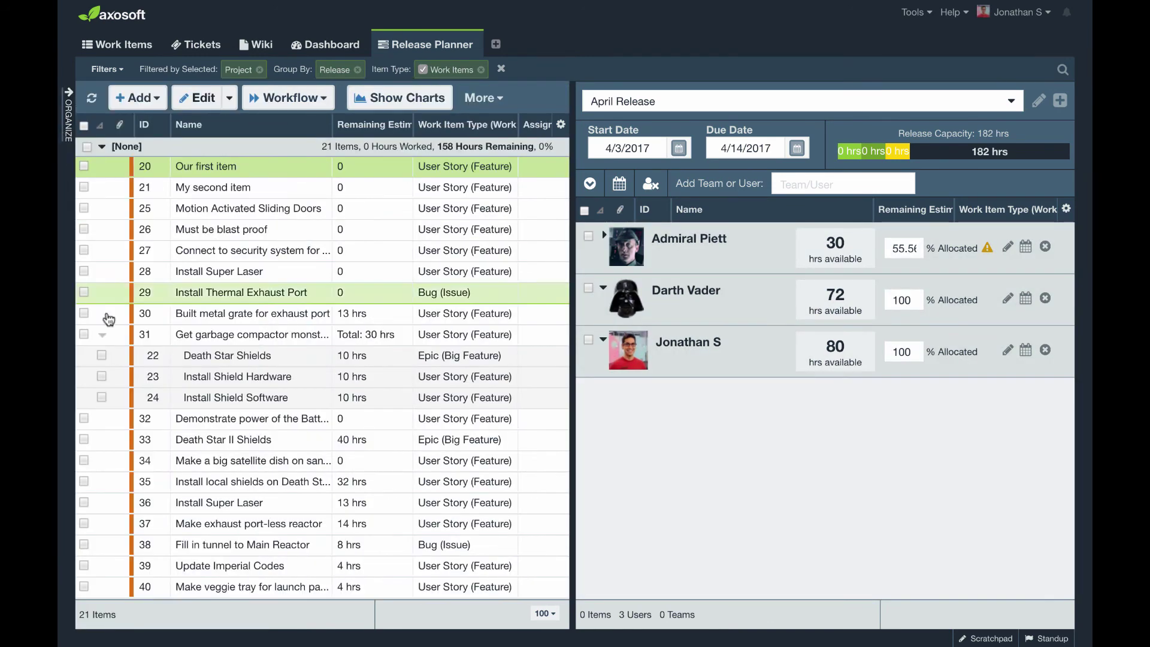
# Step: Assign work item 31, with its subitems, to the signed-in user in April Release
pyautogui.click(84, 334)
pyautogui.moveTo(149, 346); pyautogui.dragTo(718, 340)
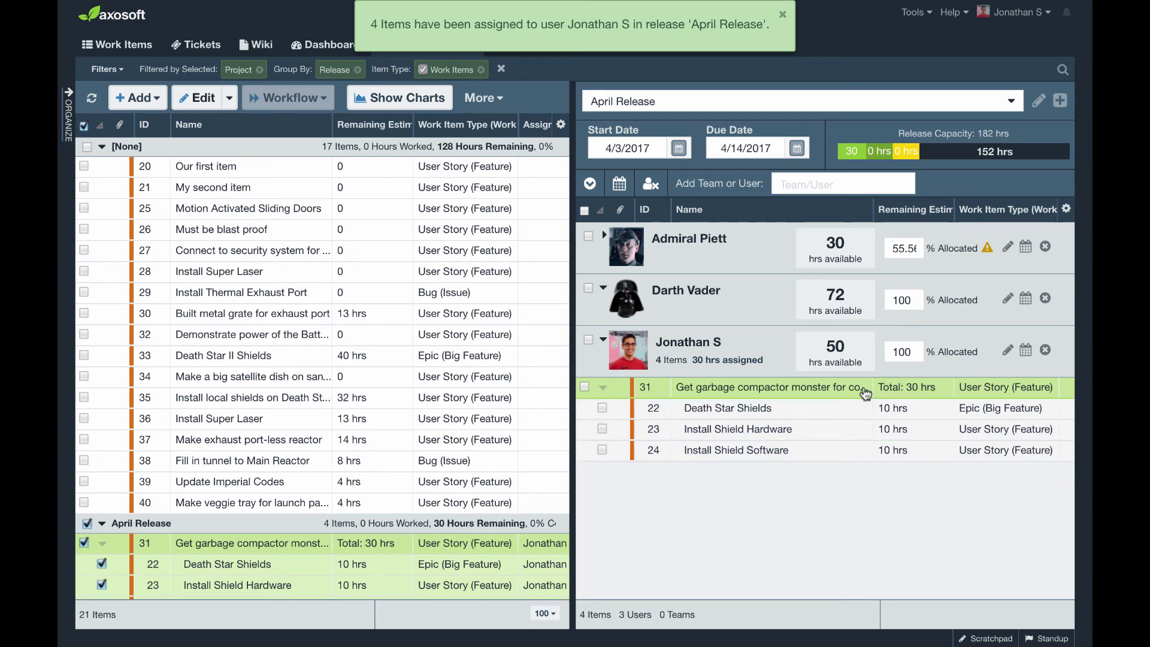
# Step: Assign work items 38, 39 and 40 to Darth Vader in April Release and reassign item 38 to the signed-in user
pyautogui.click(84, 126)
pyautogui.click(83, 460)
pyautogui.click(84, 481)
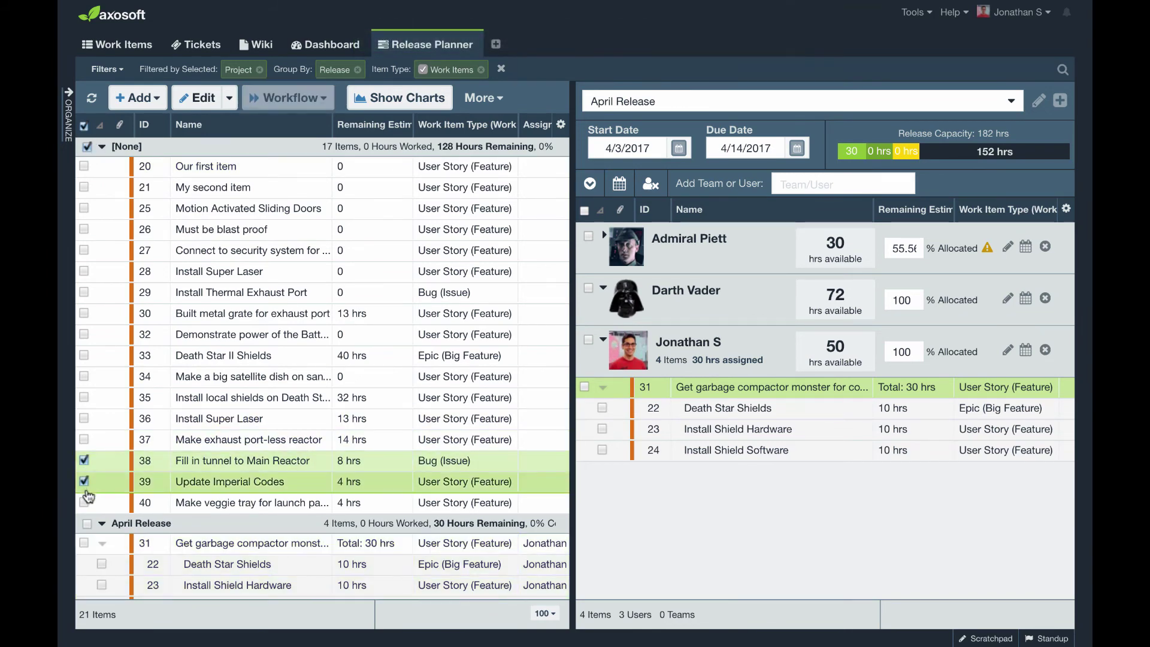
pyautogui.click(84, 502)
pyautogui.moveTo(114, 460); pyautogui.dragTo(788, 296)
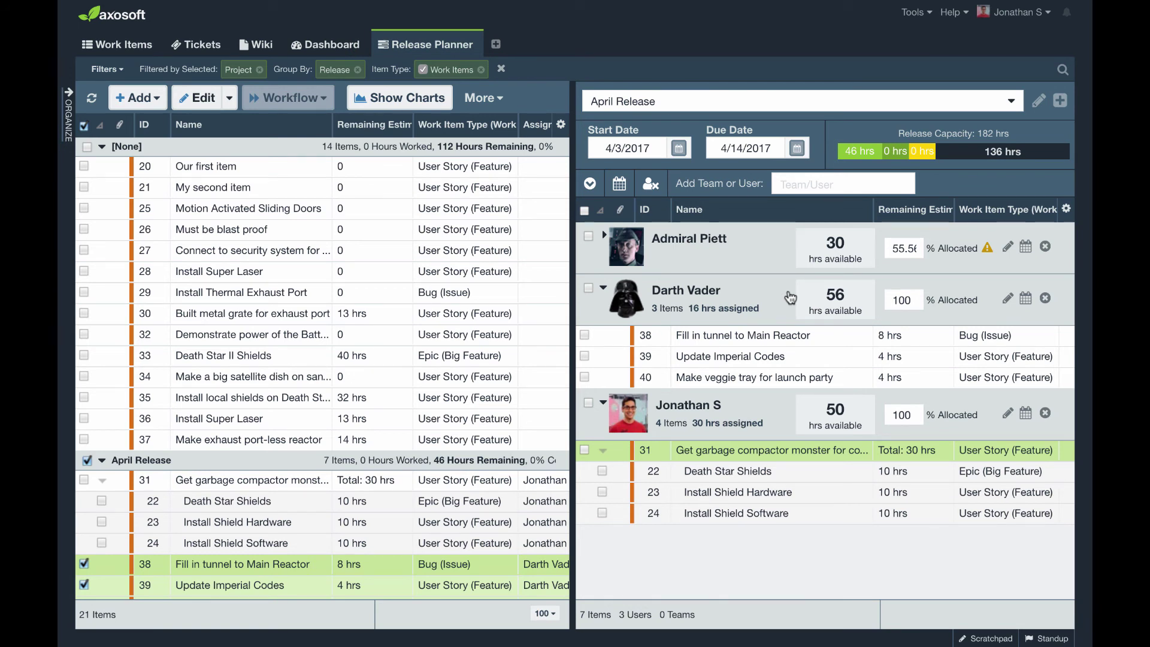
pyautogui.click(782, 337)
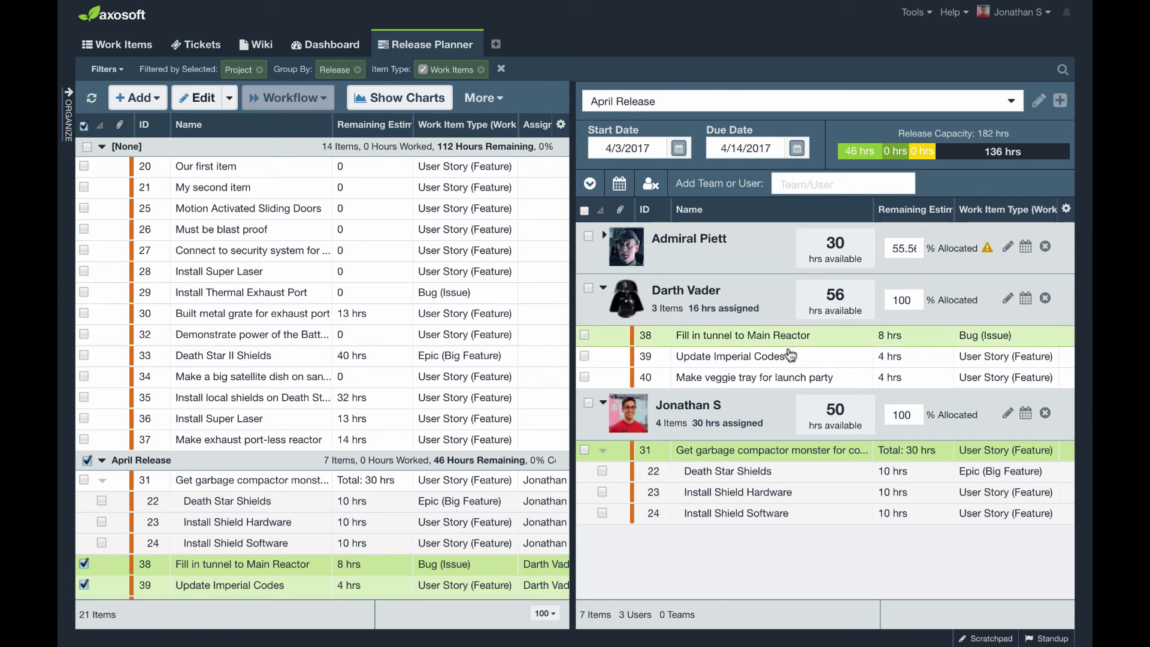
pyautogui.moveTo(749, 342); pyautogui.dragTo(732, 431)
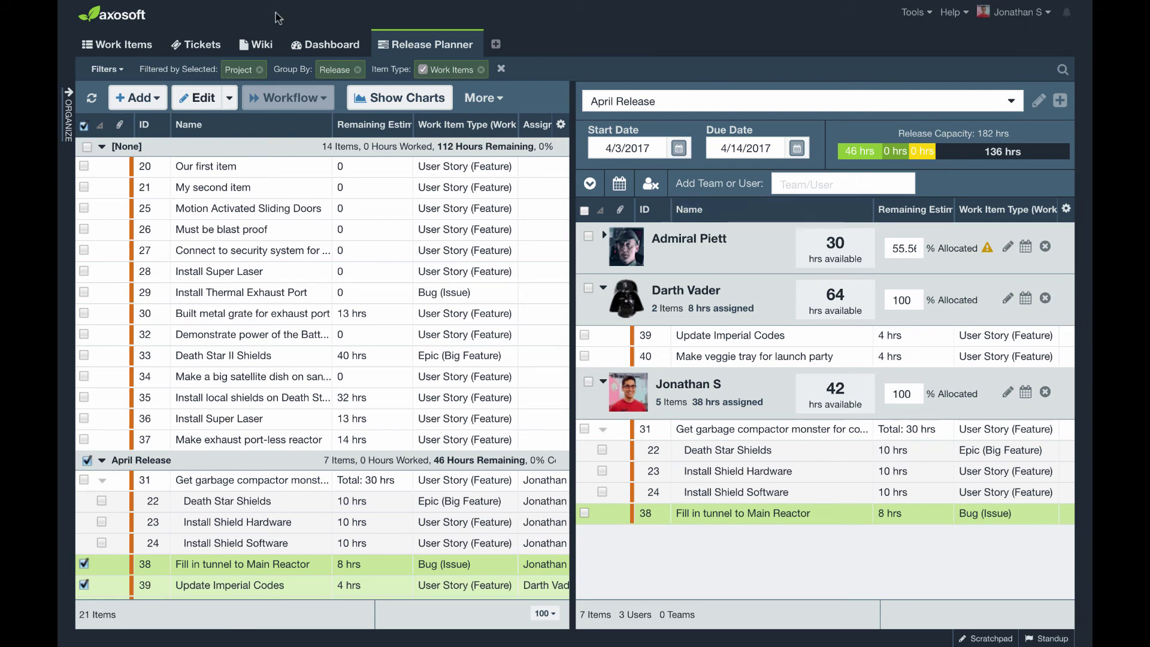
# Step: Open the saved My Items view, hide its organizing area, and display the work items in Card View
pyautogui.click(497, 46)
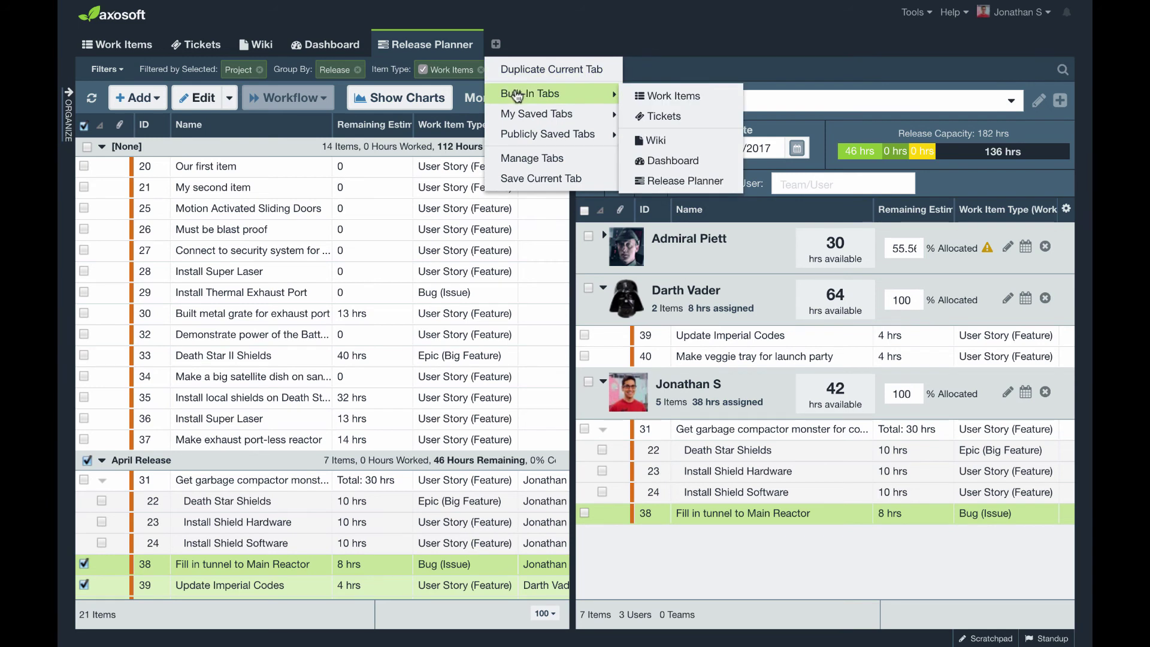
pyautogui.moveTo(532, 116)
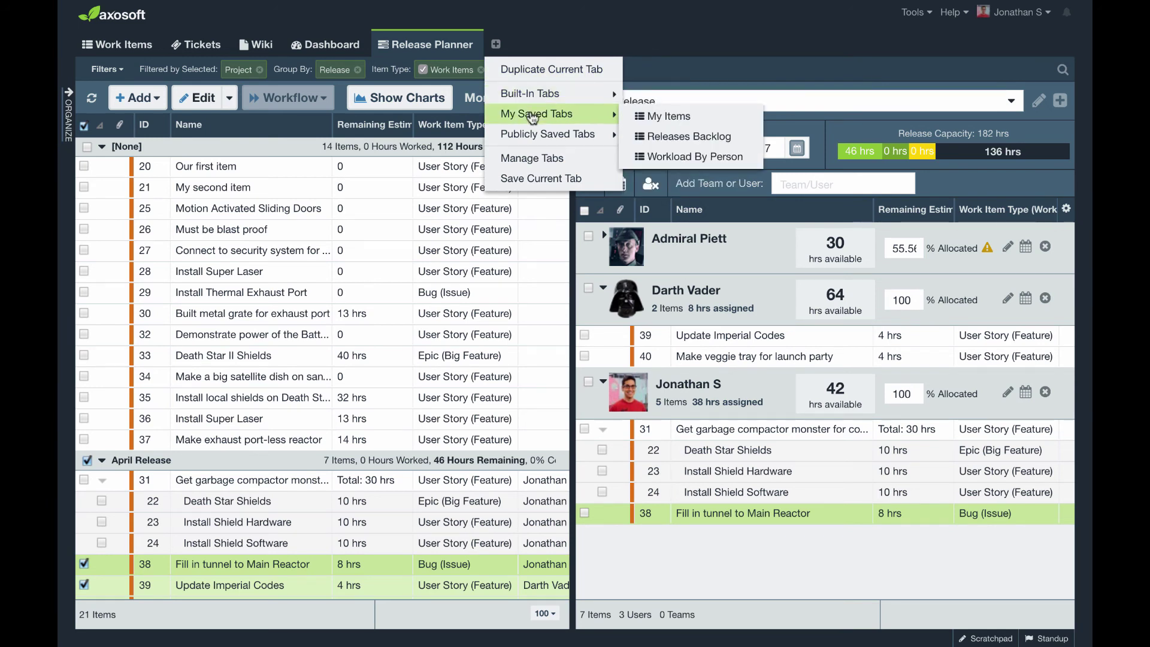
pyautogui.click(688, 115)
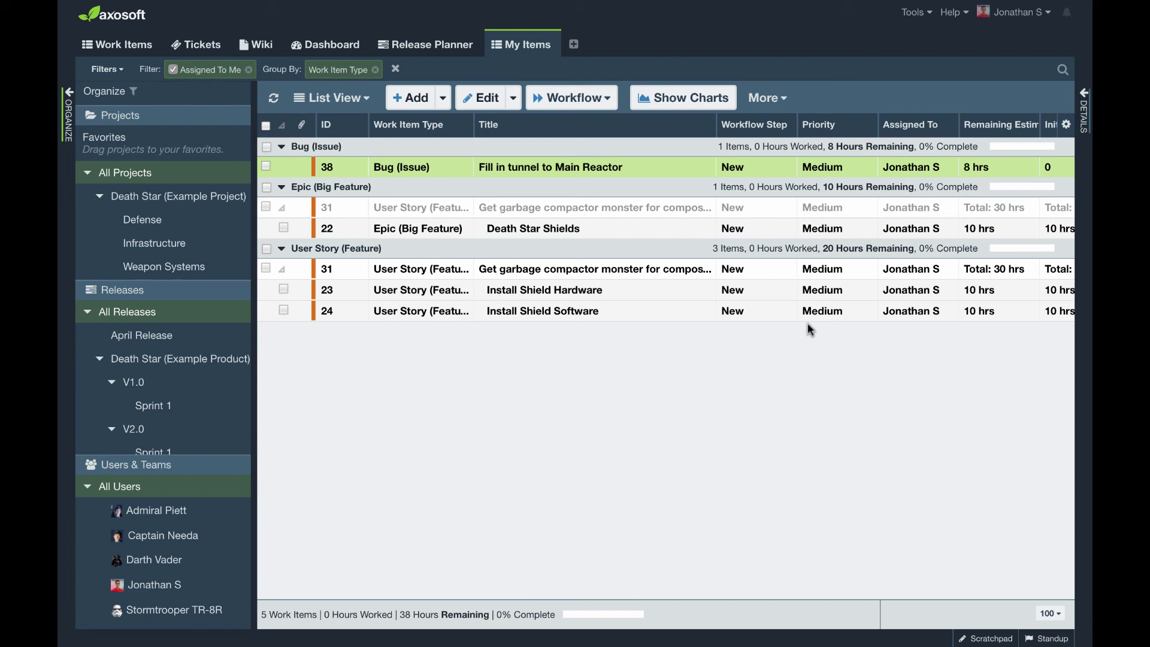
pyautogui.click(70, 125)
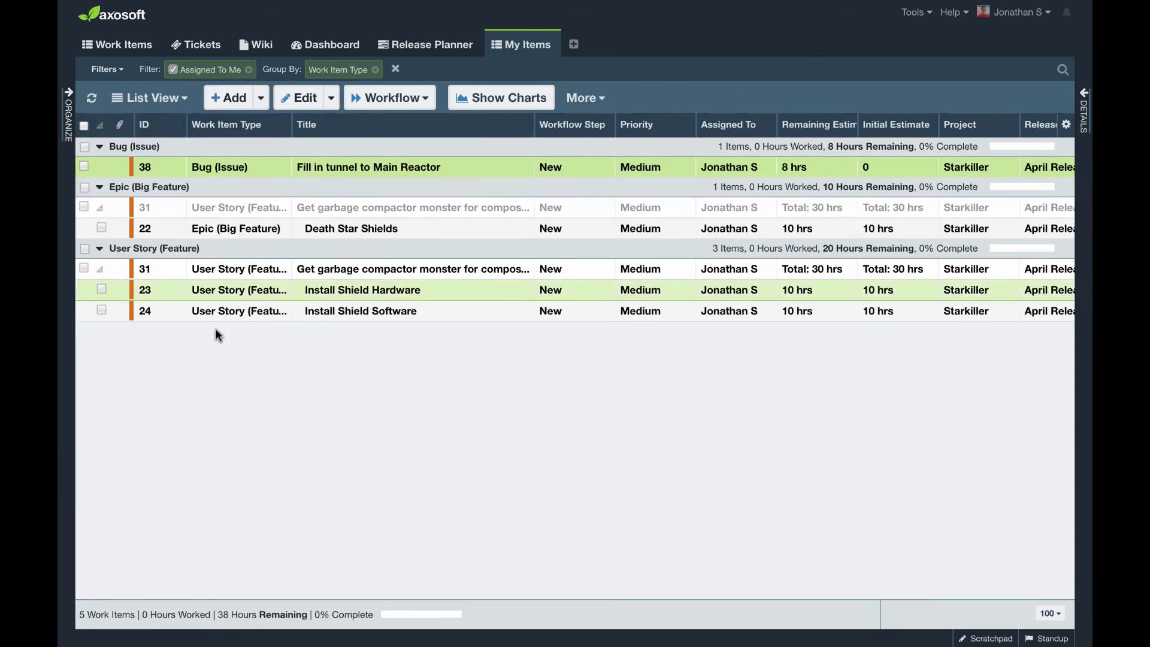
pyautogui.click(166, 102)
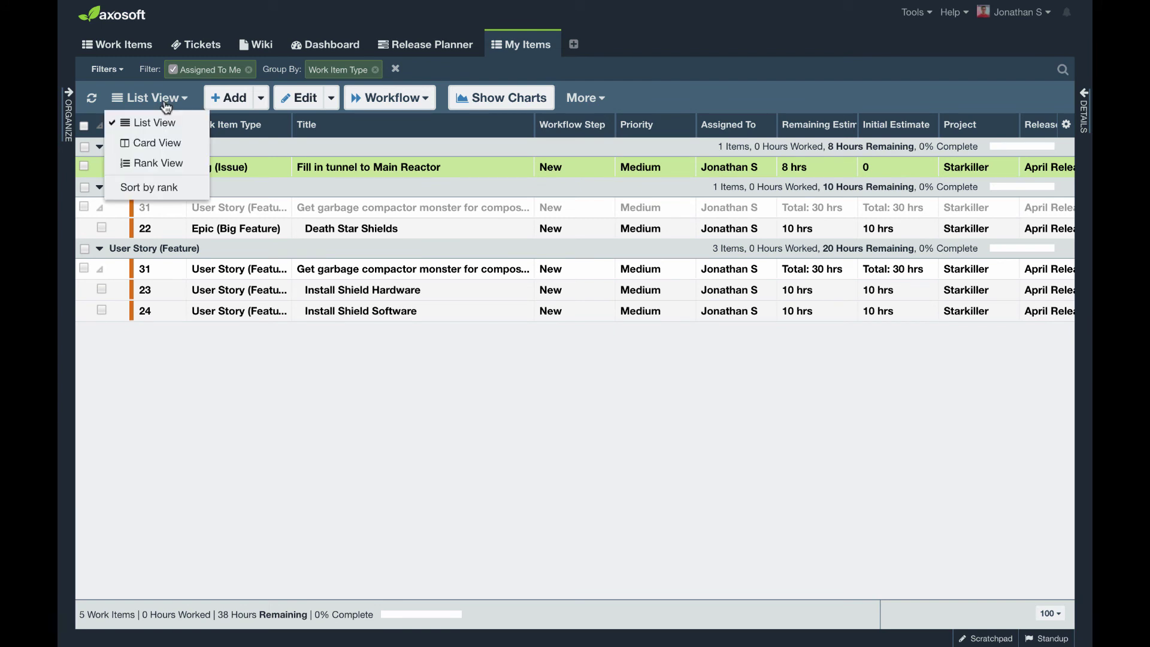
pyautogui.click(158, 143)
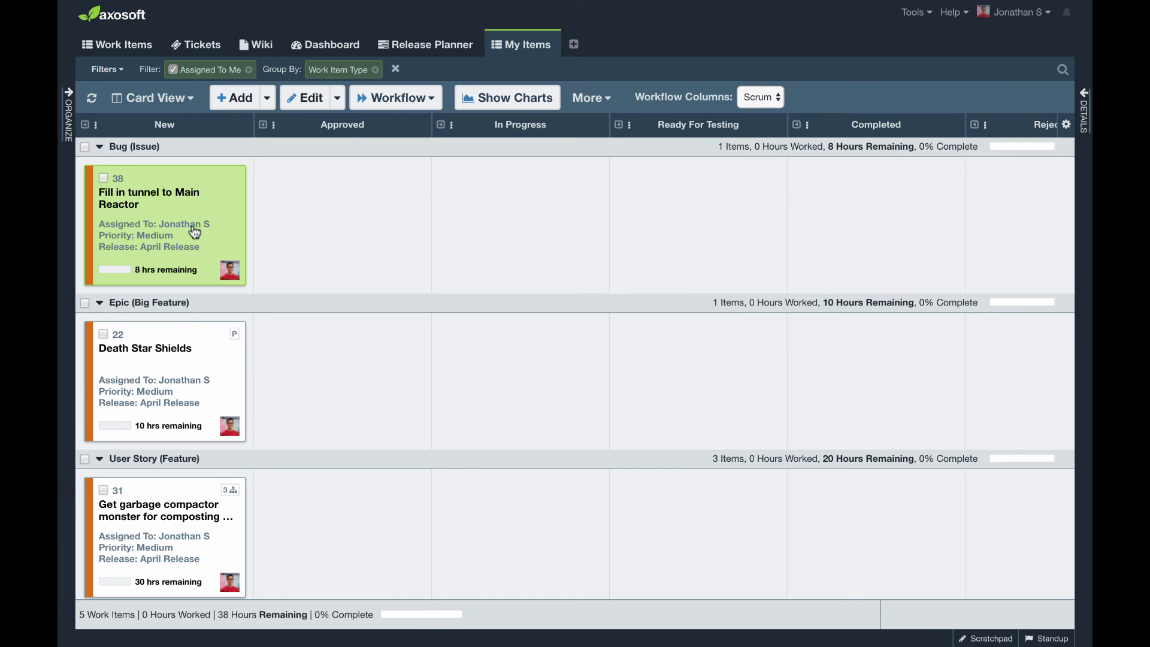
# Step: Move the cards for work items 38, 22 and 31 to the Approved workflow step
pyautogui.moveTo(177, 210); pyautogui.dragTo(321, 218)
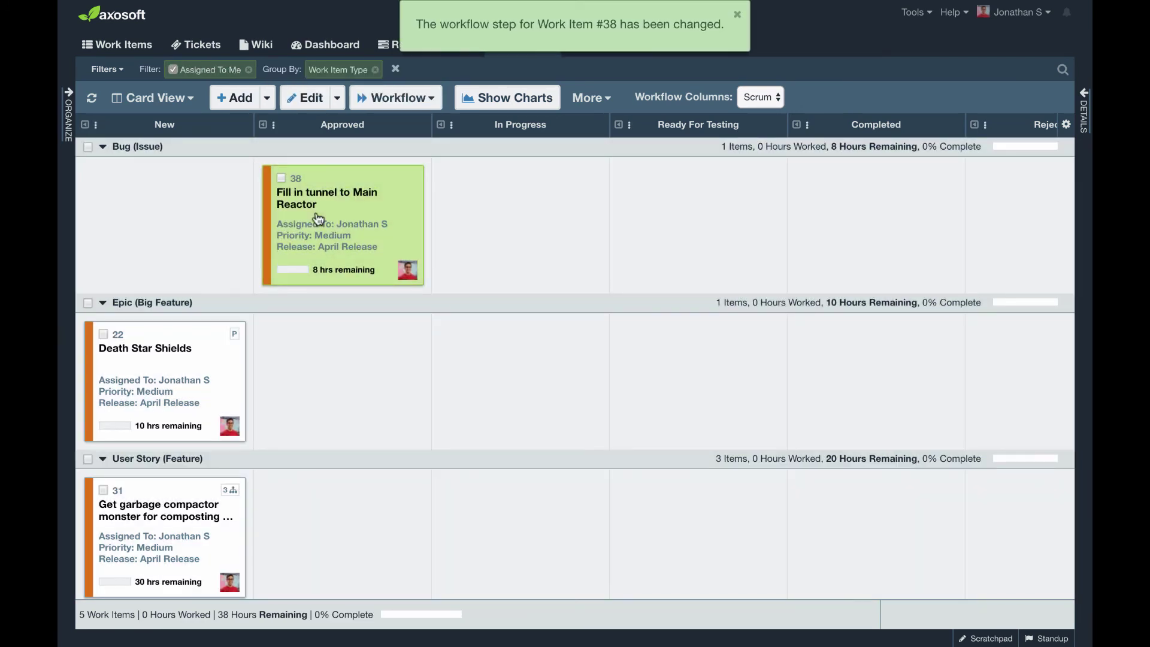
pyautogui.moveTo(161, 359); pyautogui.dragTo(383, 384)
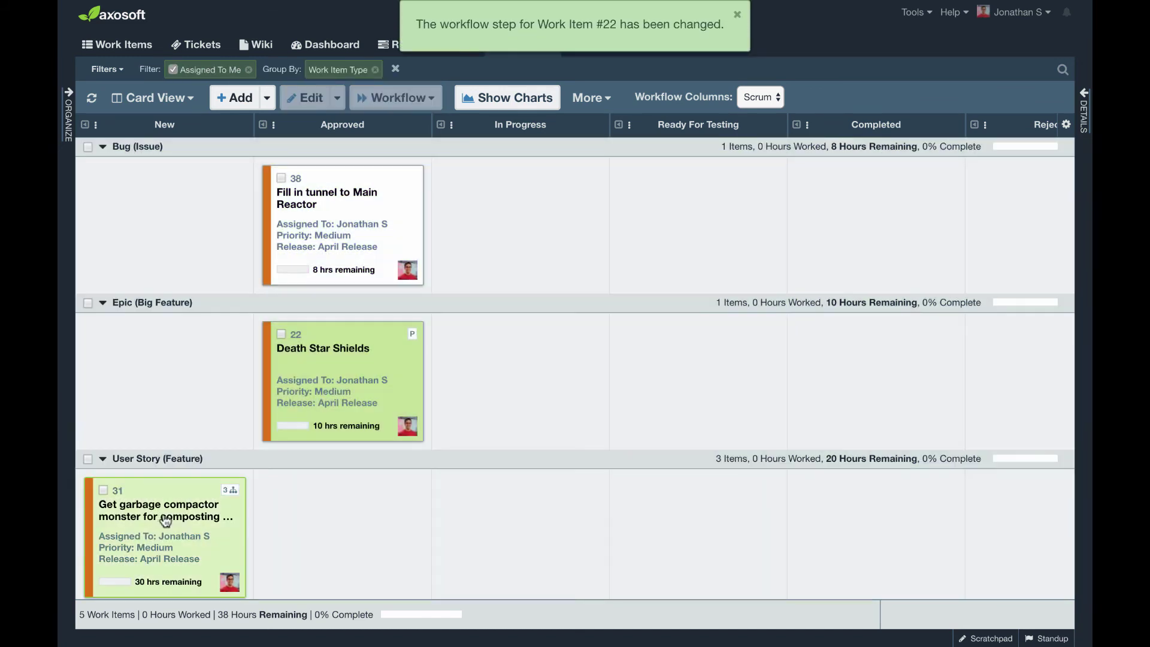
pyautogui.moveTo(157, 515); pyautogui.dragTo(306, 502)
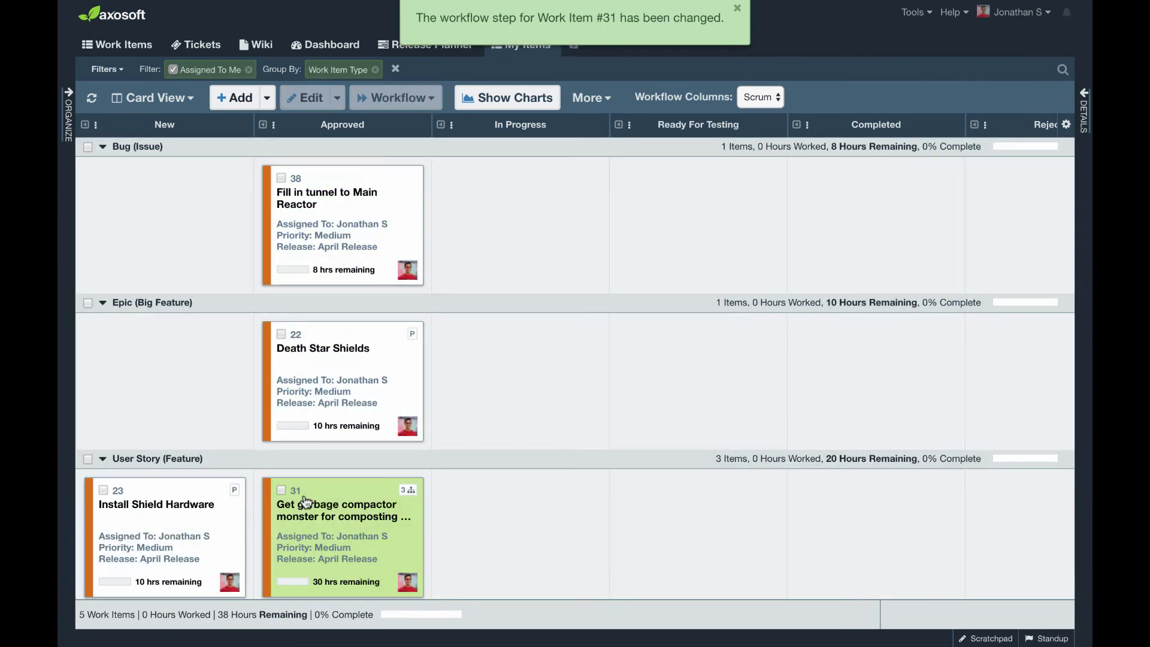
# Step: Add a work log with 4 hrs of work done to item 38, Fill in tunnel to Main Reactor, and save it
pyautogui.rightClick(348, 205)
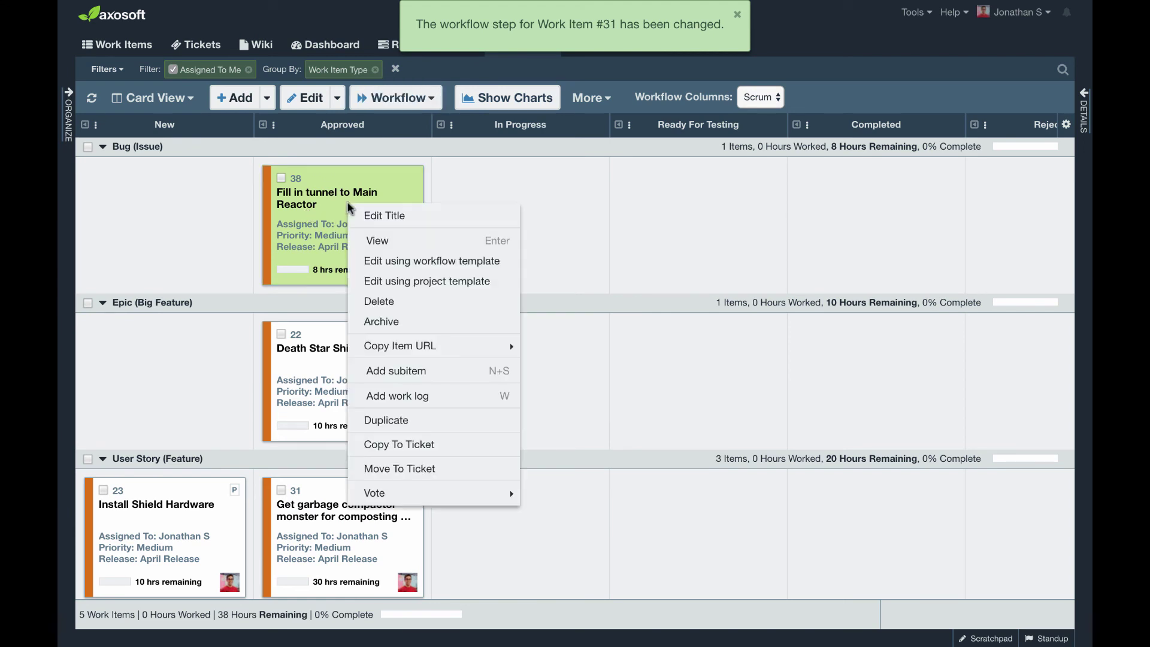
pyautogui.click(418, 398)
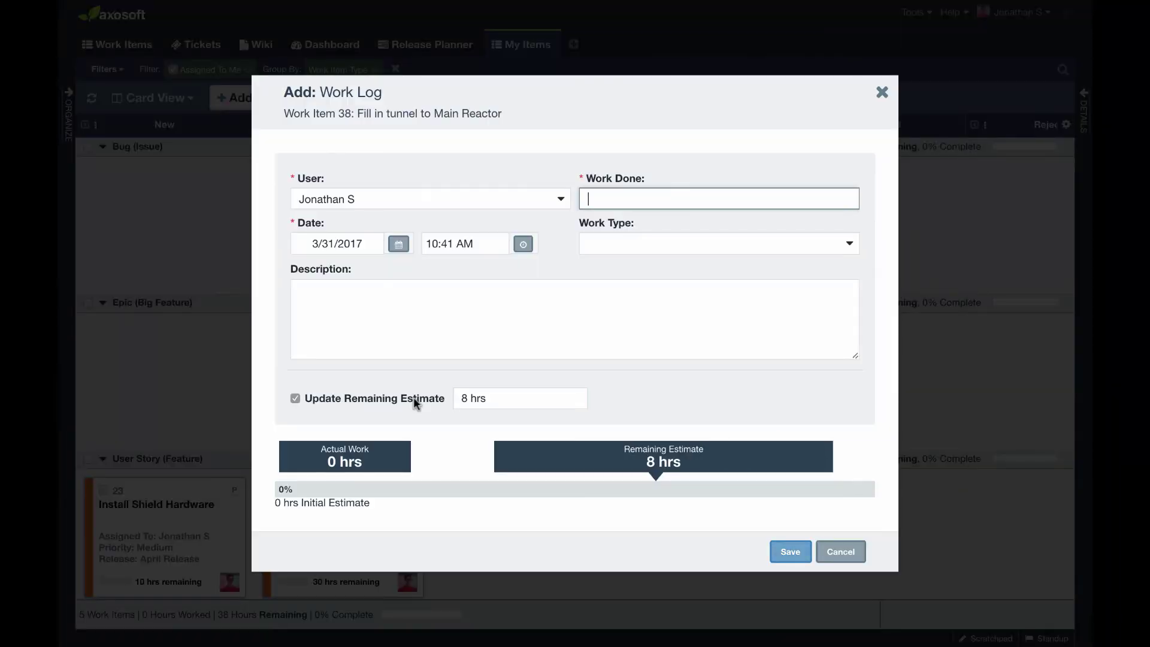
pyautogui.write('4 hrs')
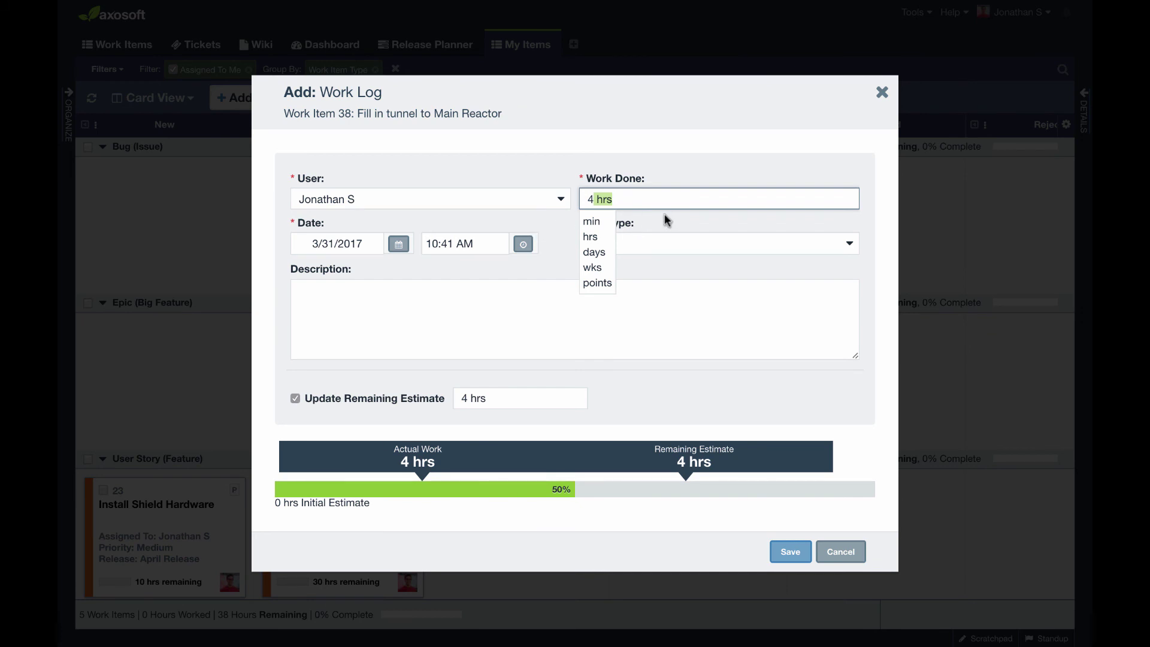
pyautogui.click(778, 551)
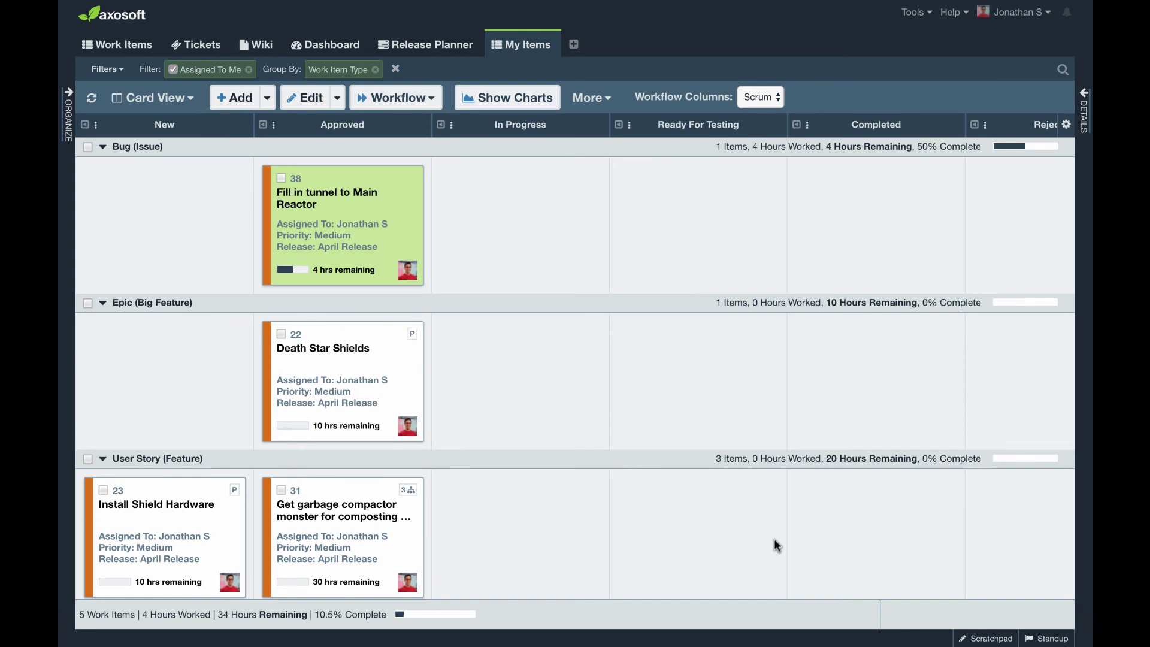
# Step: Filter the Release Planner's work items to April Release, show its charts and widen the work item area to inspect the burndown
pyautogui.click(416, 46)
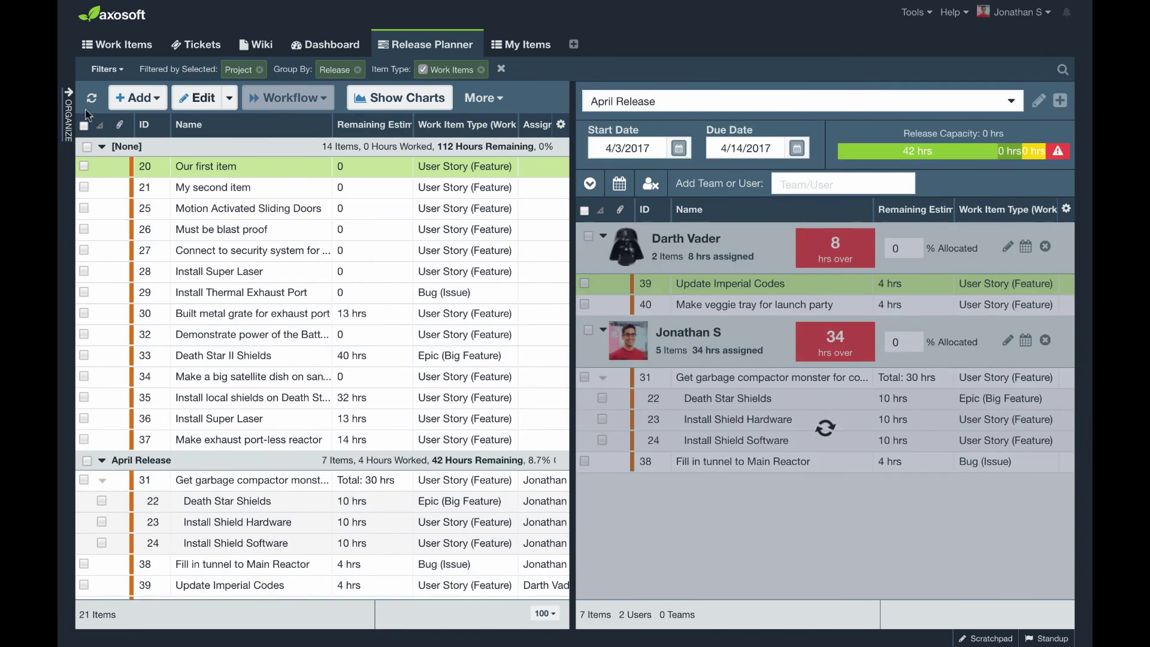
pyautogui.click(68, 125)
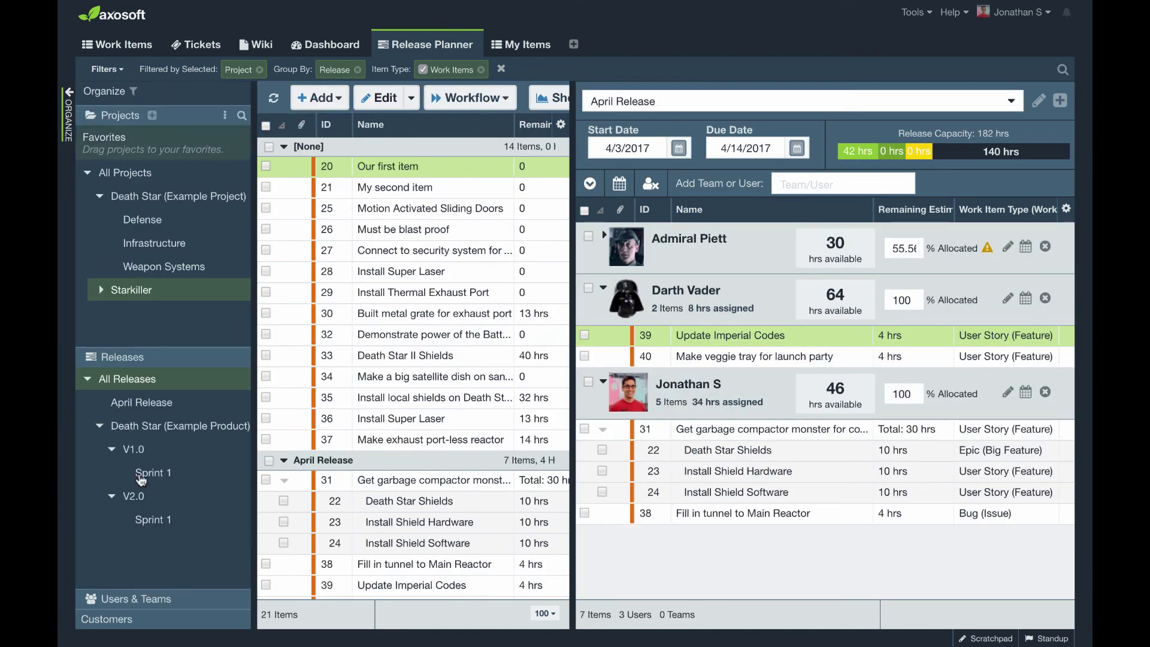
pyautogui.click(150, 402)
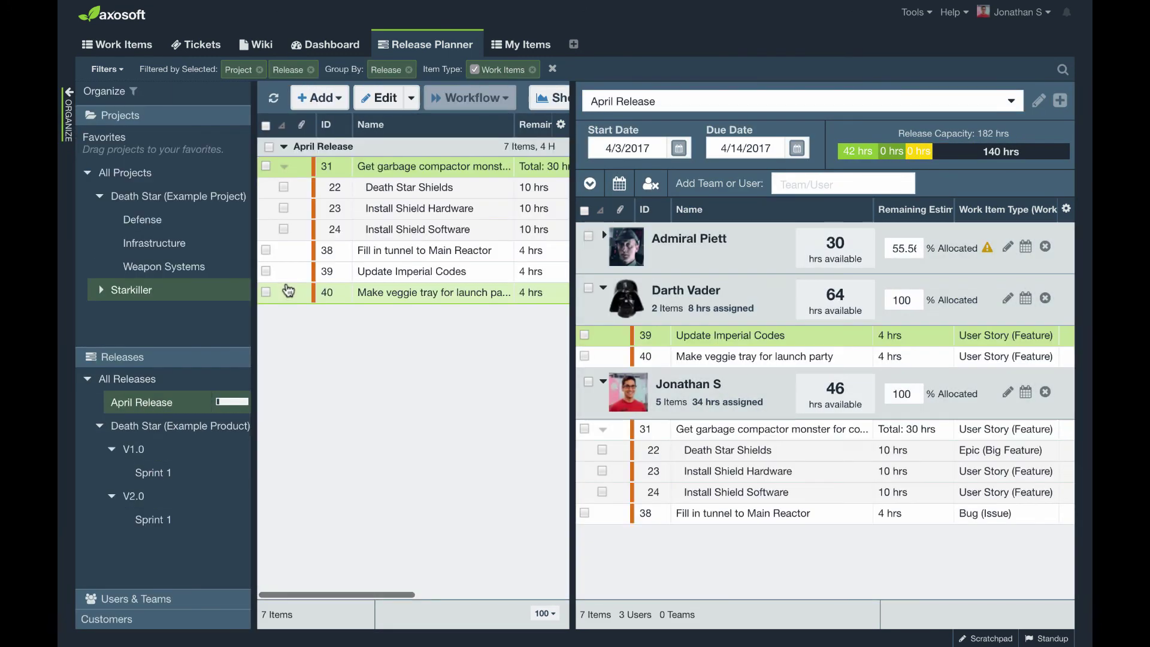
pyautogui.click(68, 127)
pyautogui.click(424, 102)
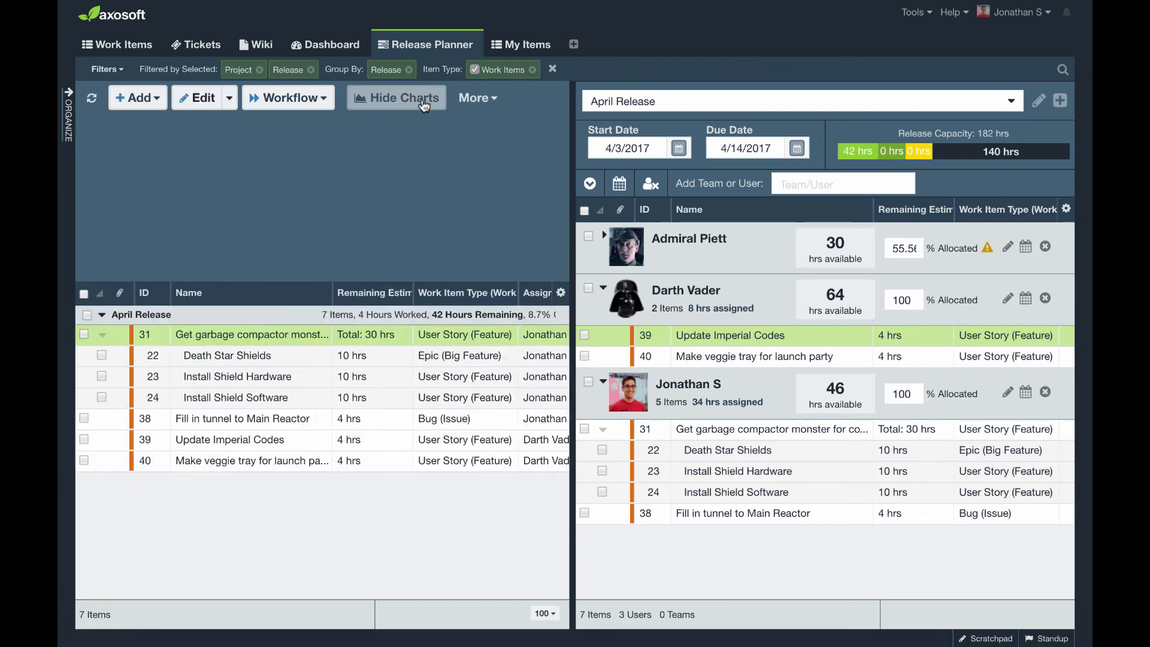
pyautogui.moveTo(572, 282); pyautogui.dragTo(899, 273)
pyautogui.moveTo(229, 231)
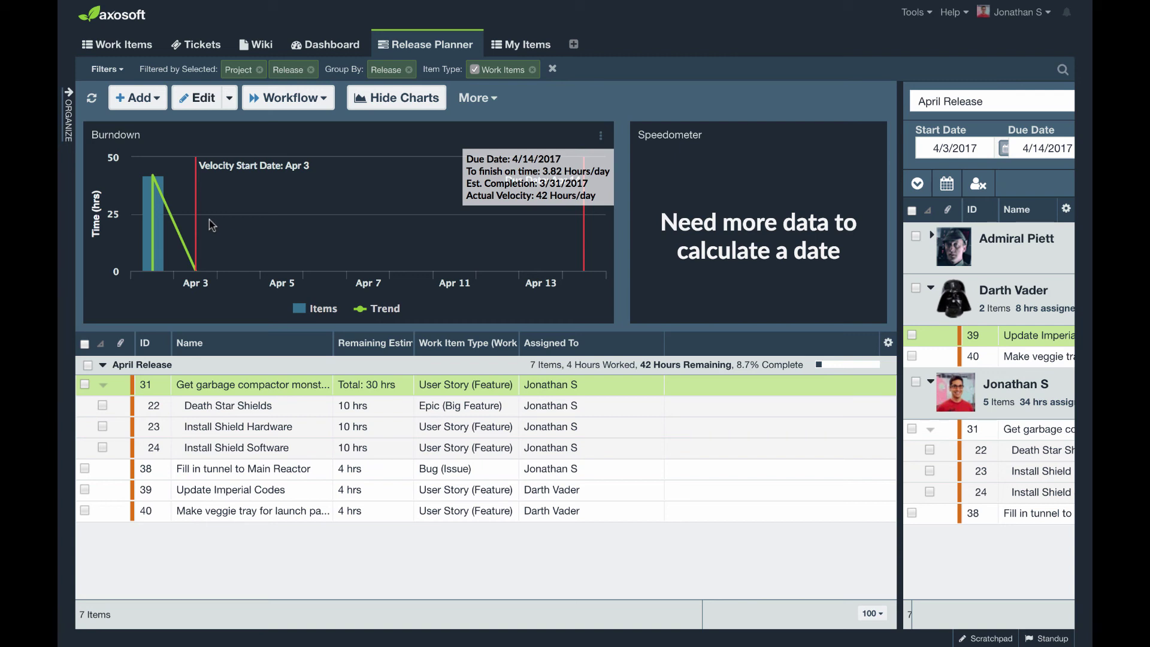
# Step: List the V2.0 Sprint 1 work items across all projects without the Not Completed filter, and show their charts
pyautogui.click(136, 55)
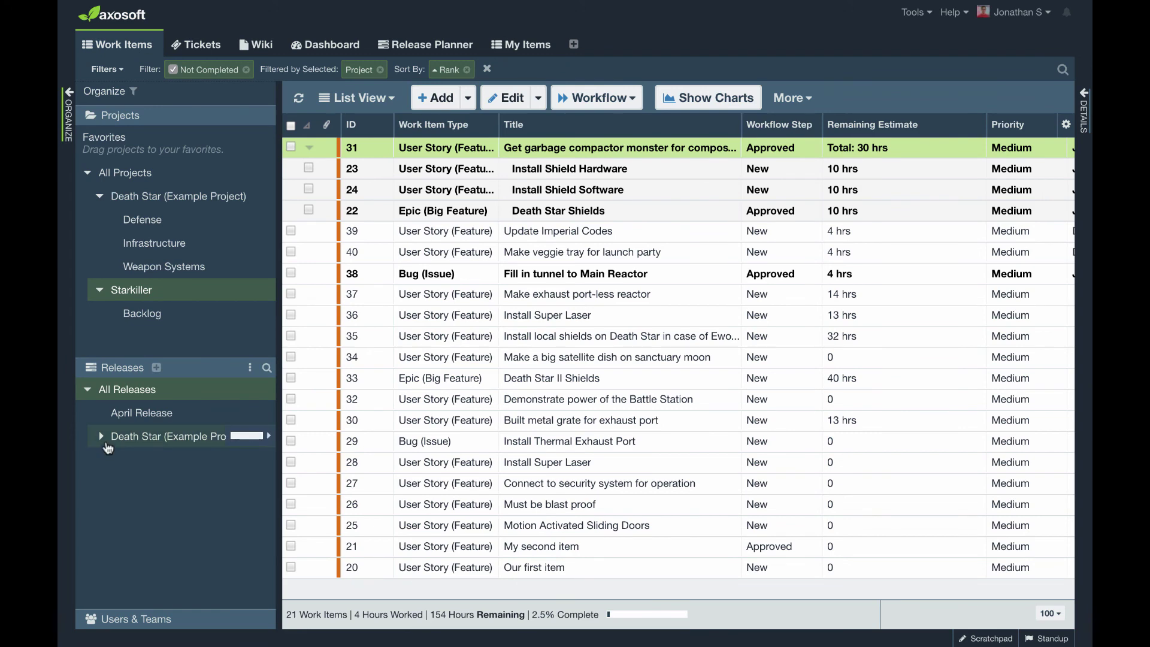
pyautogui.click(101, 437)
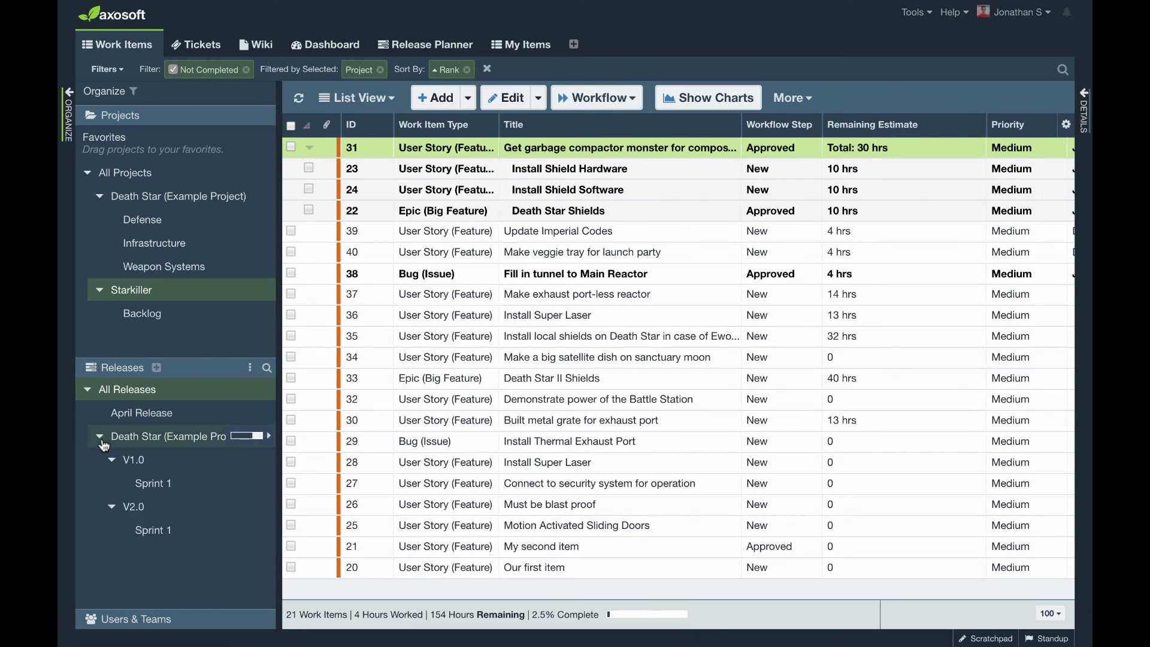
pyautogui.click(157, 532)
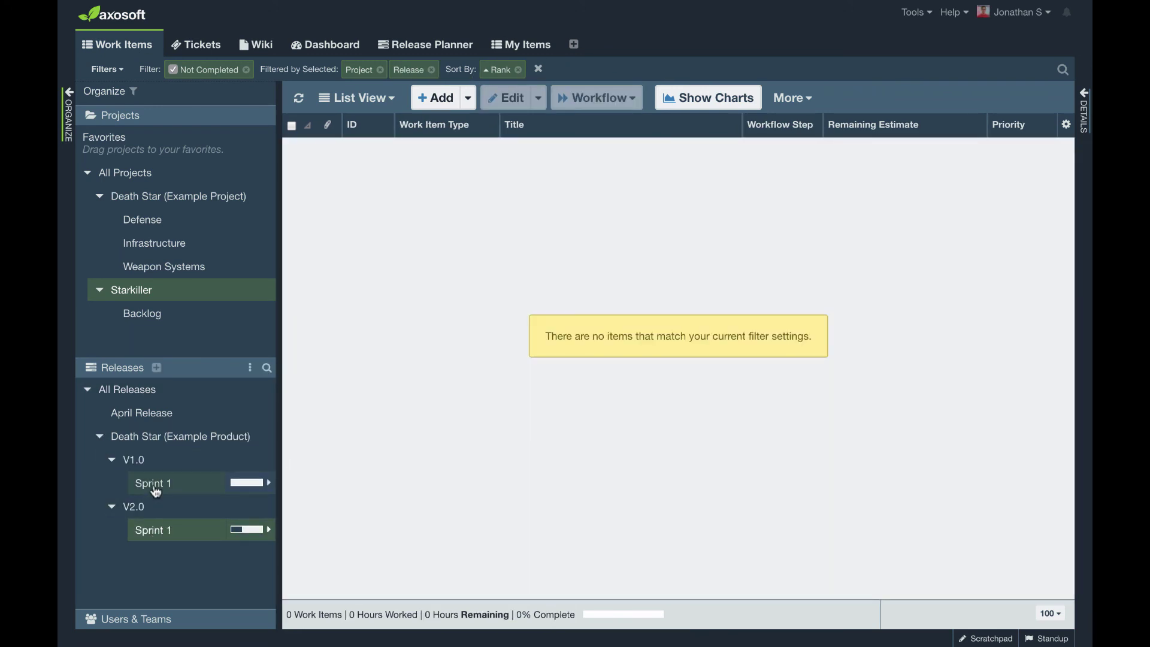
pyautogui.click(155, 488)
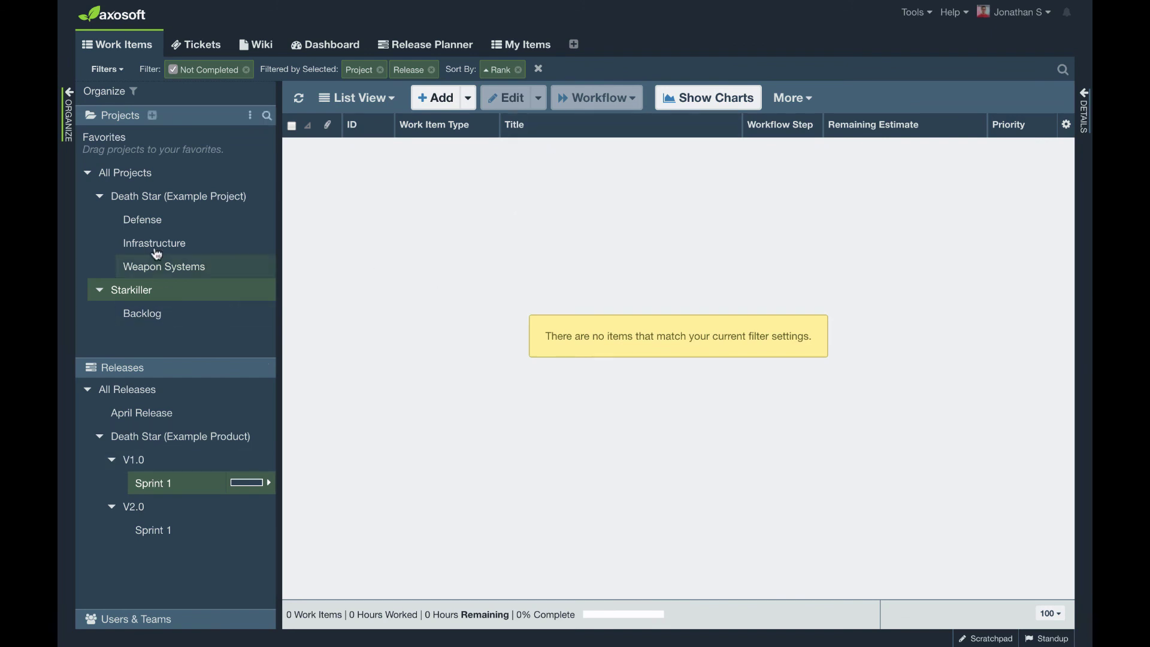
pyautogui.click(120, 173)
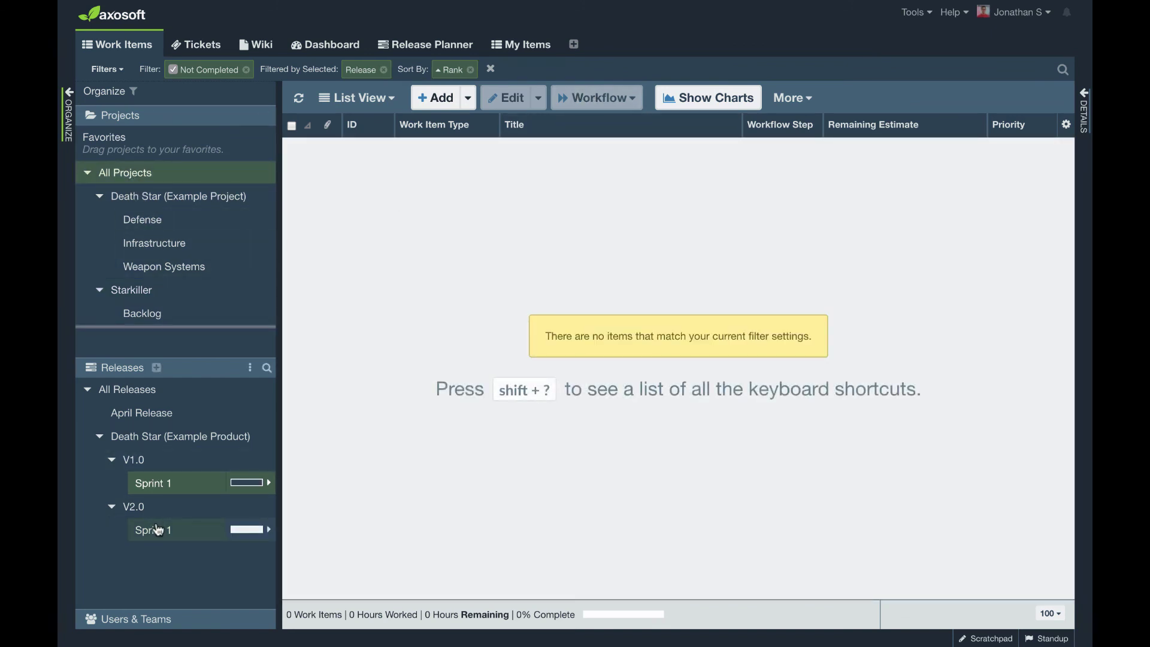
pyautogui.click(157, 529)
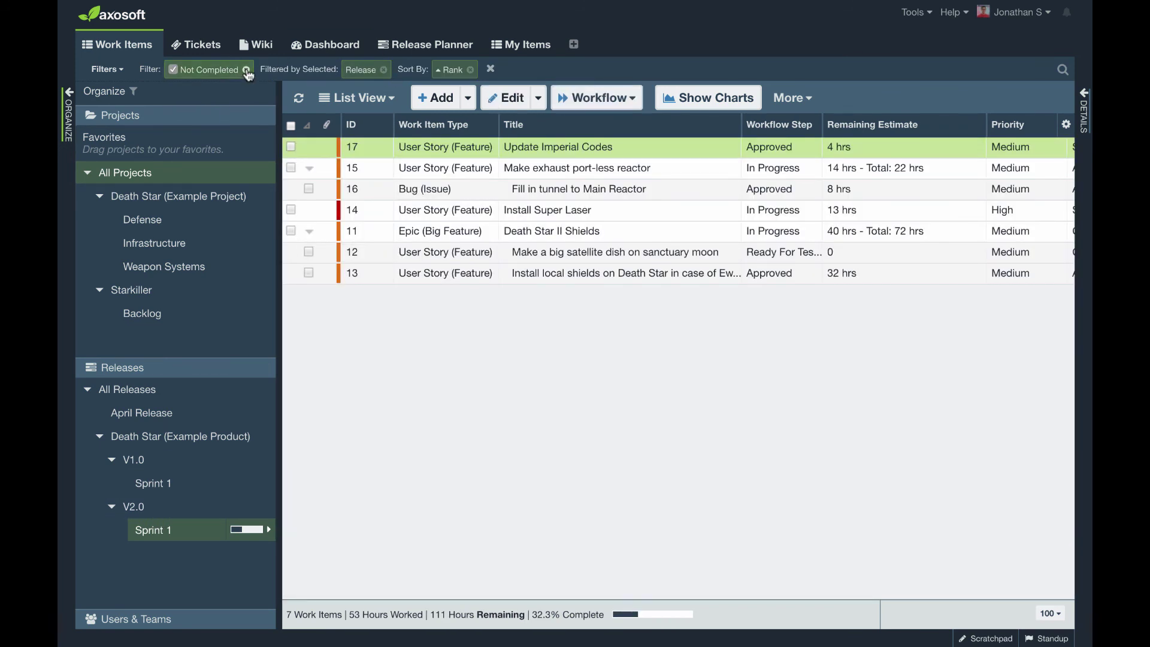
pyautogui.click(246, 70)
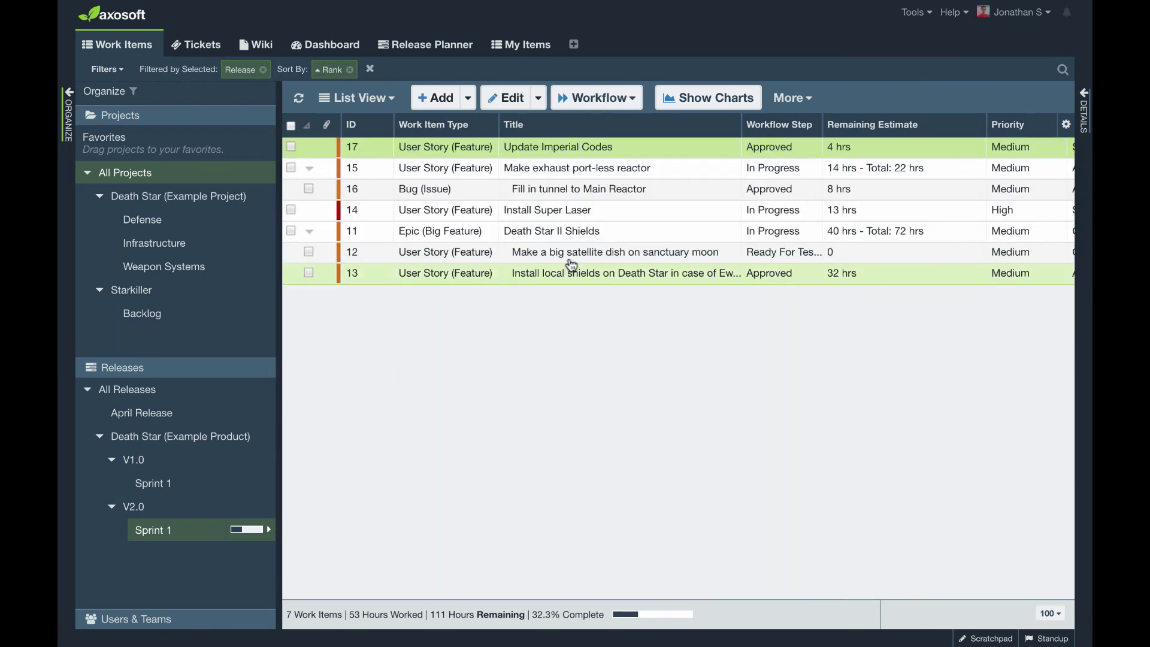
pyautogui.click(681, 102)
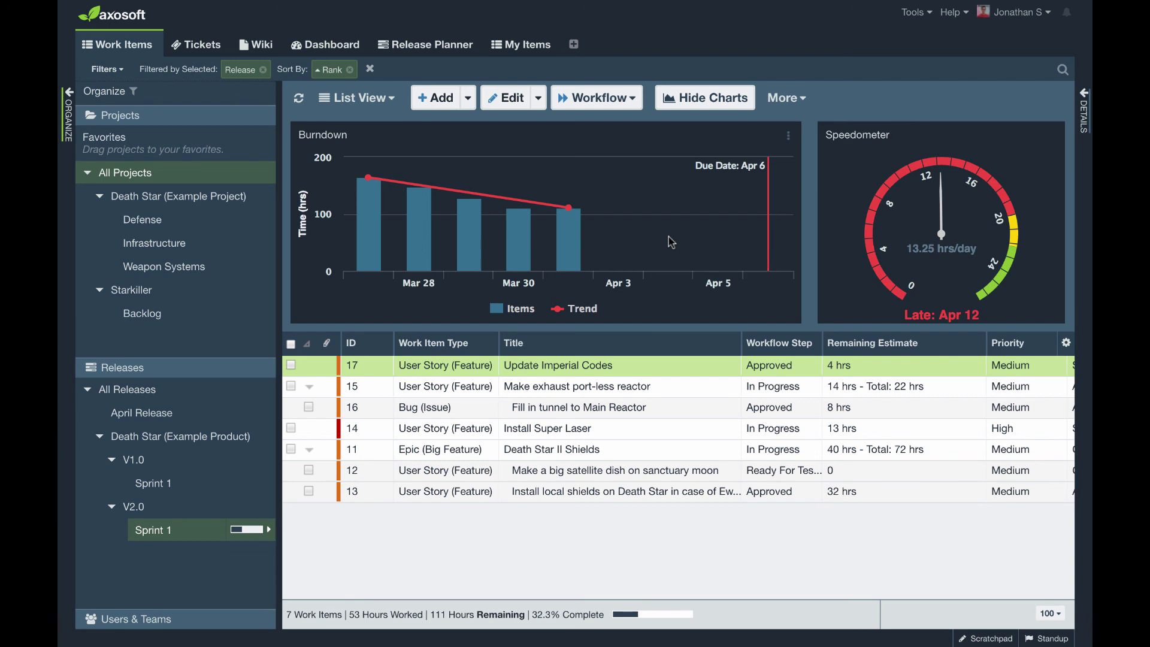
# Step: Add a work log with 10 hrs of work done to item 15, Make exhaust port-less reactor, and save it
pyautogui.click(603, 390)
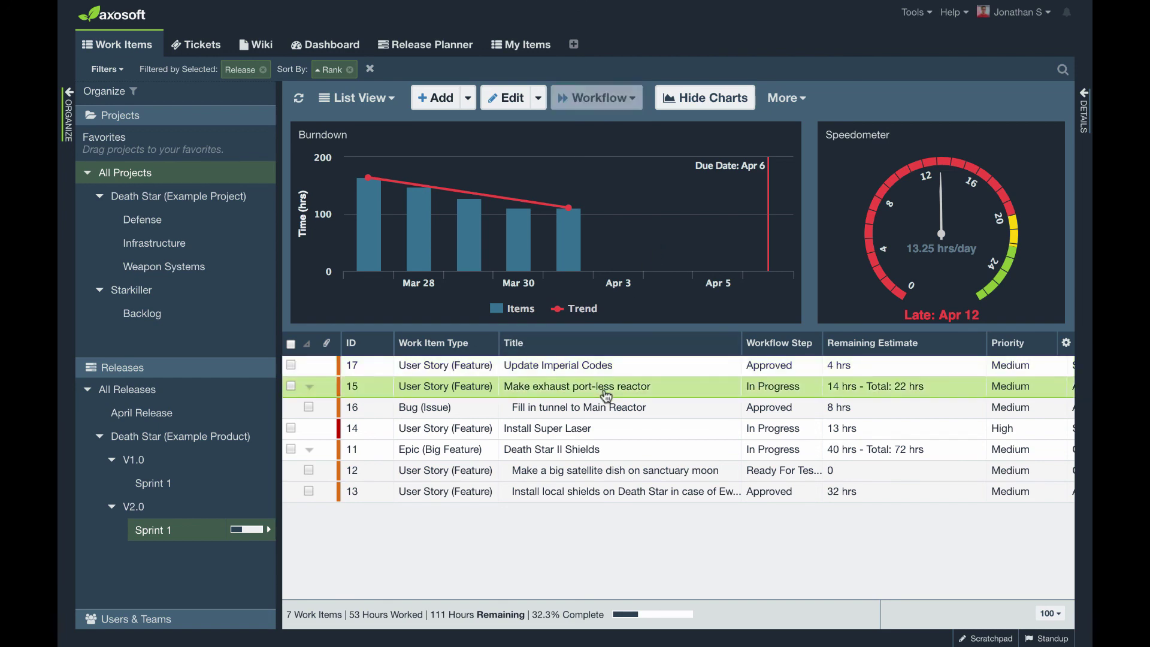
pyautogui.write('w')
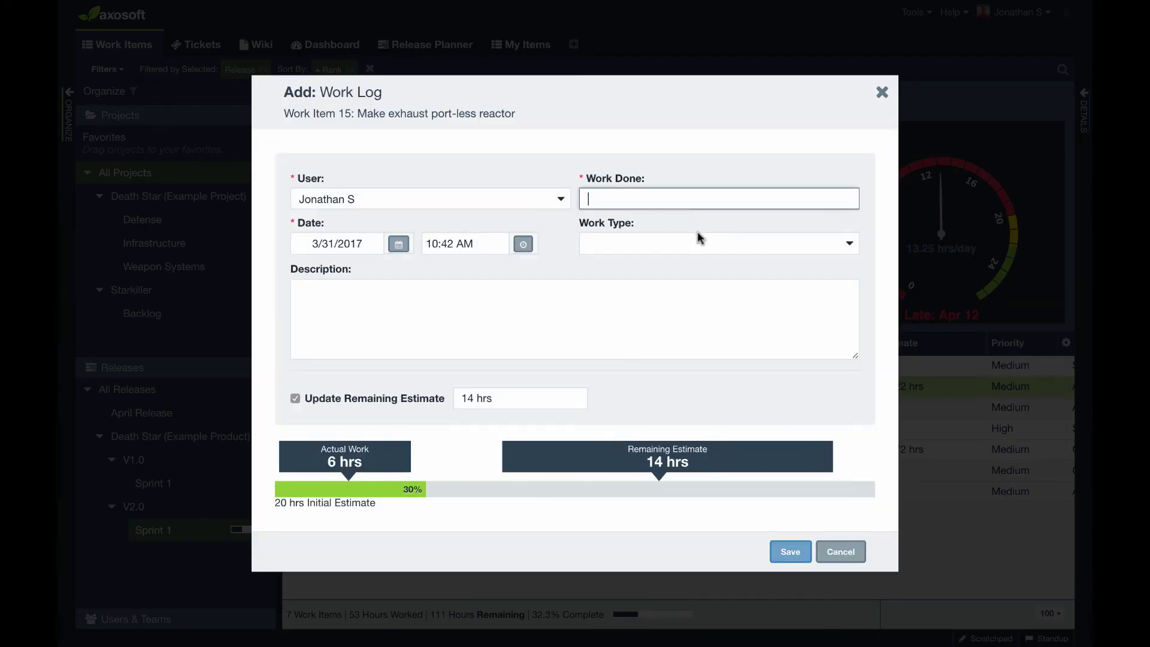
pyautogui.write('10h')
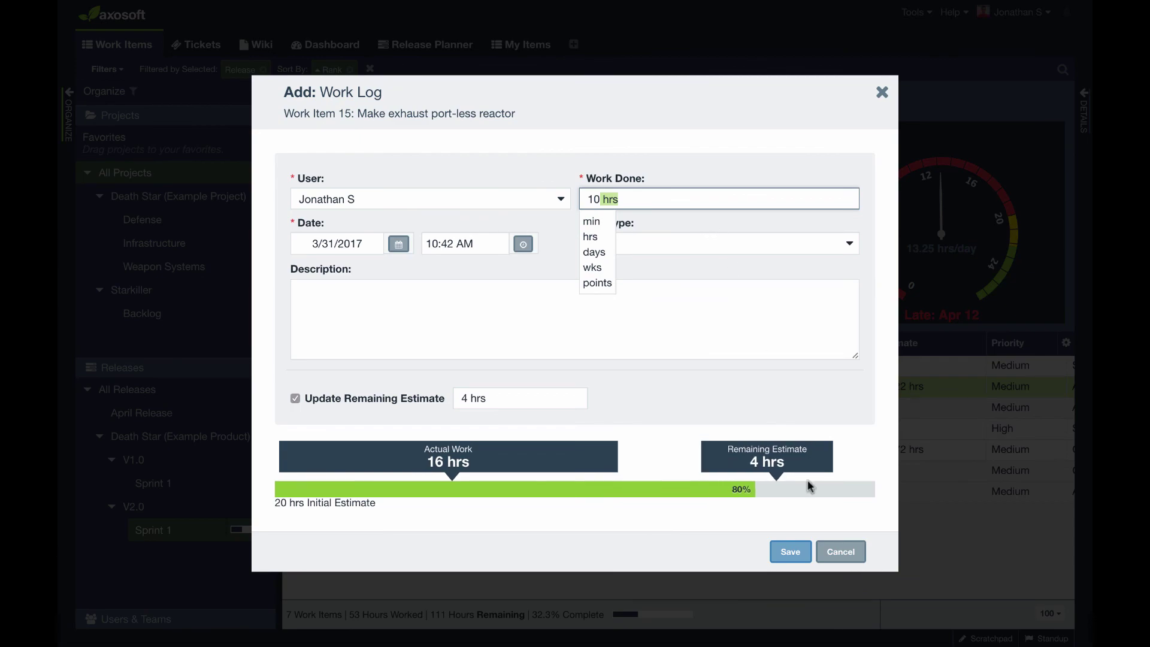
pyautogui.click(793, 550)
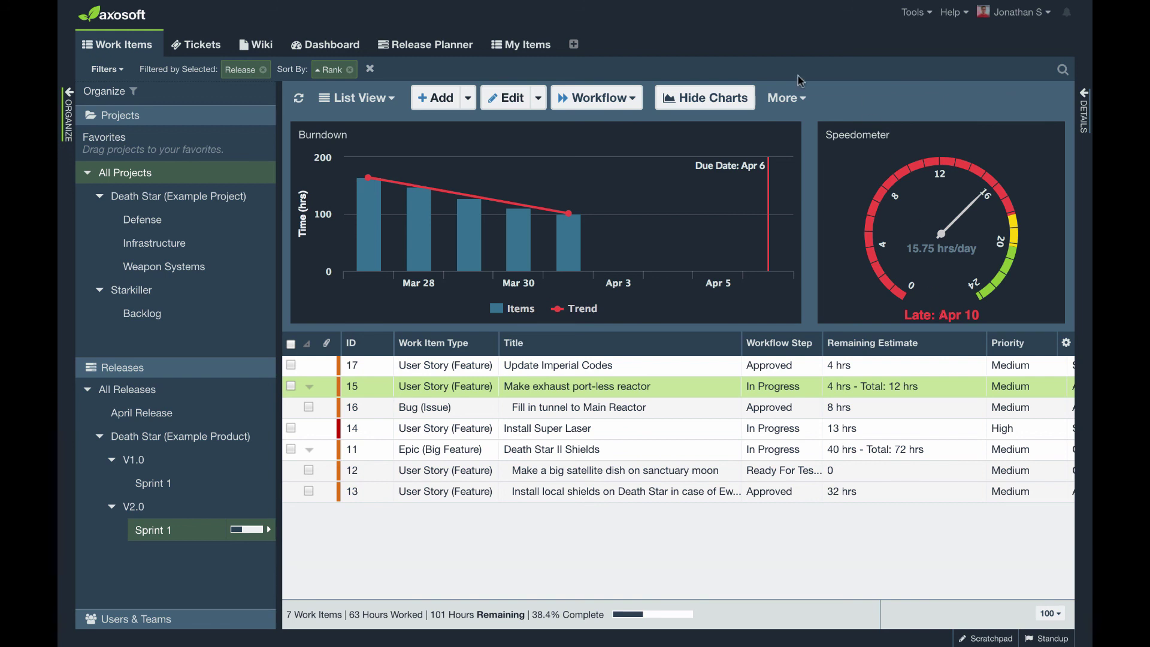
# Step: Delete the Work Items (Last 30 Days) gadget from the Example Dashboard
pyautogui.click(334, 51)
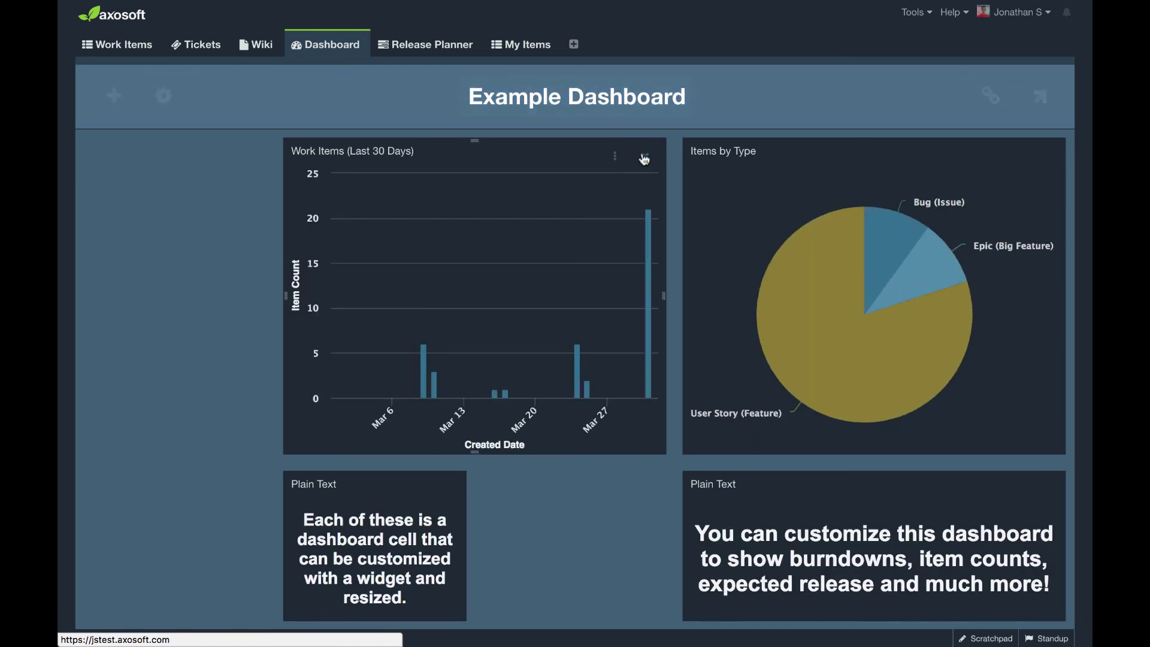
pyautogui.click(646, 159)
pyautogui.click(708, 343)
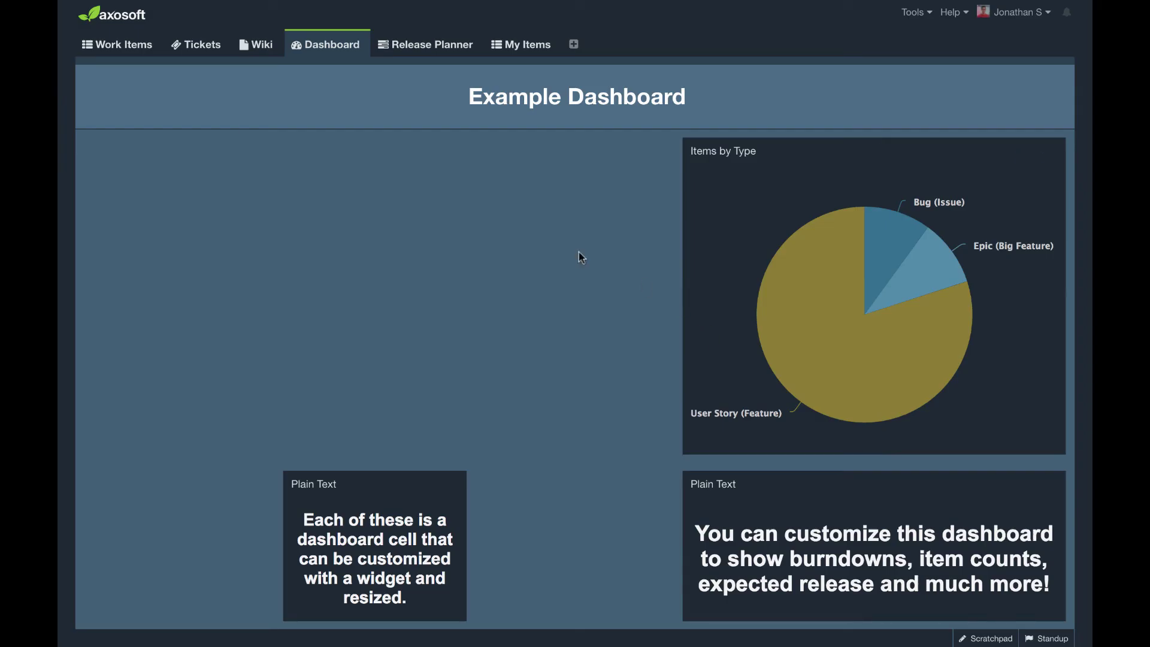
# Step: Add a Burndown gadget for the V2.0 Sprint 1 release, two rows tall, in the first two columns of the dashboard
pyautogui.click(117, 103)
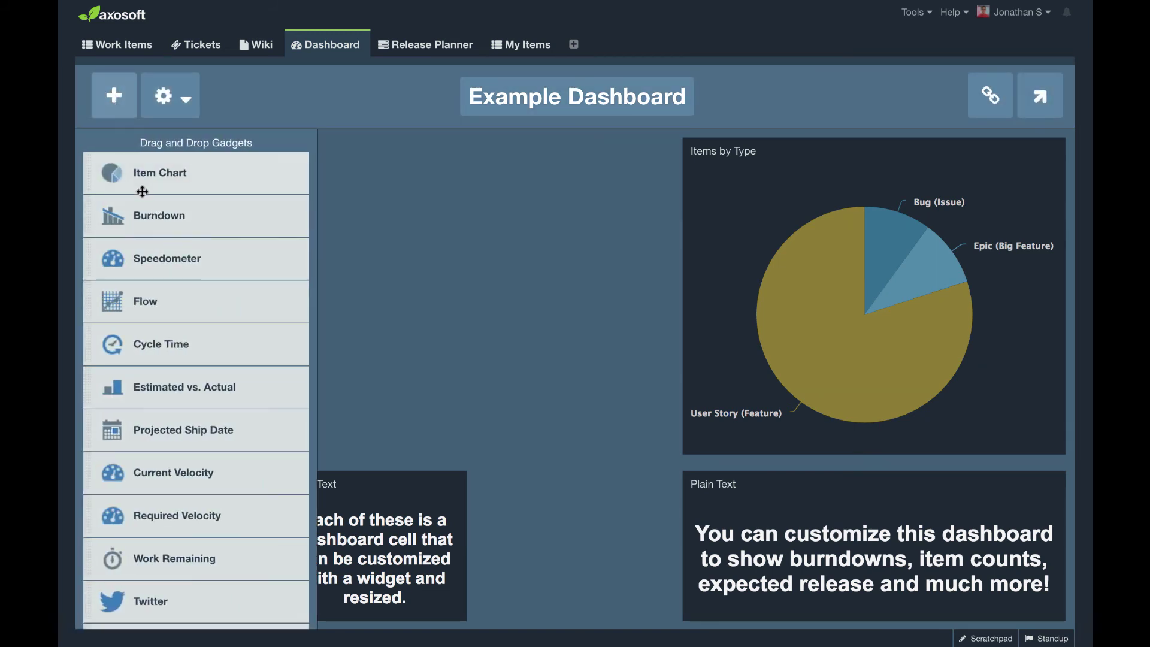
pyautogui.moveTo(147, 217); pyautogui.dragTo(378, 214)
pyautogui.click(763, 169)
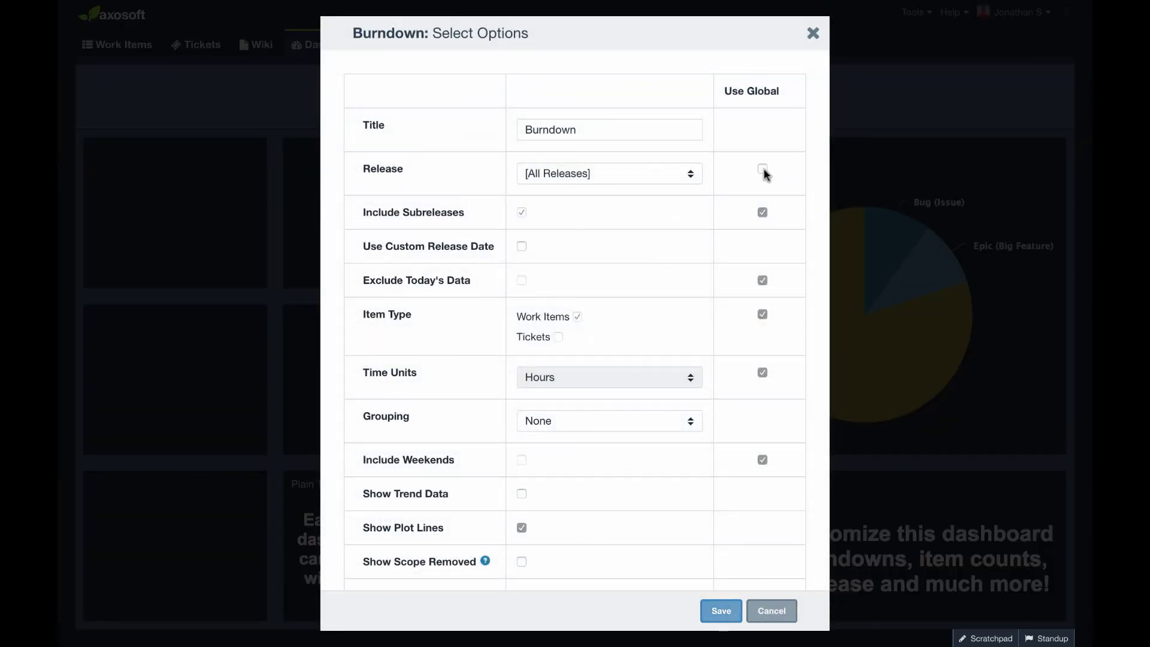
pyautogui.click(688, 176)
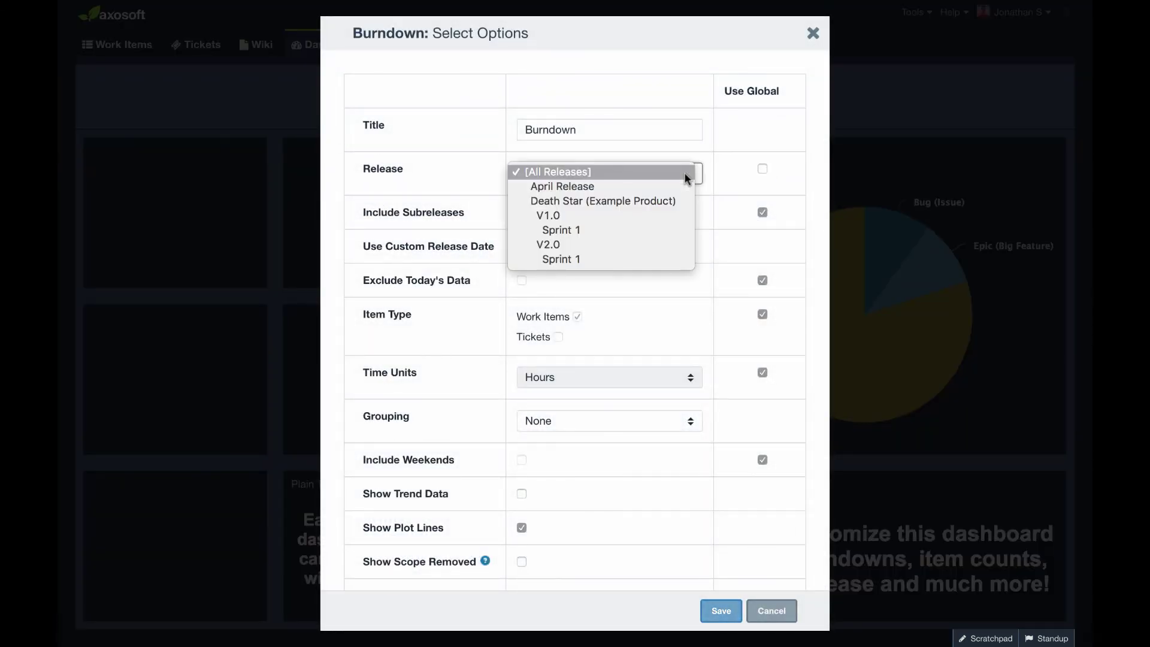
pyautogui.click(602, 259)
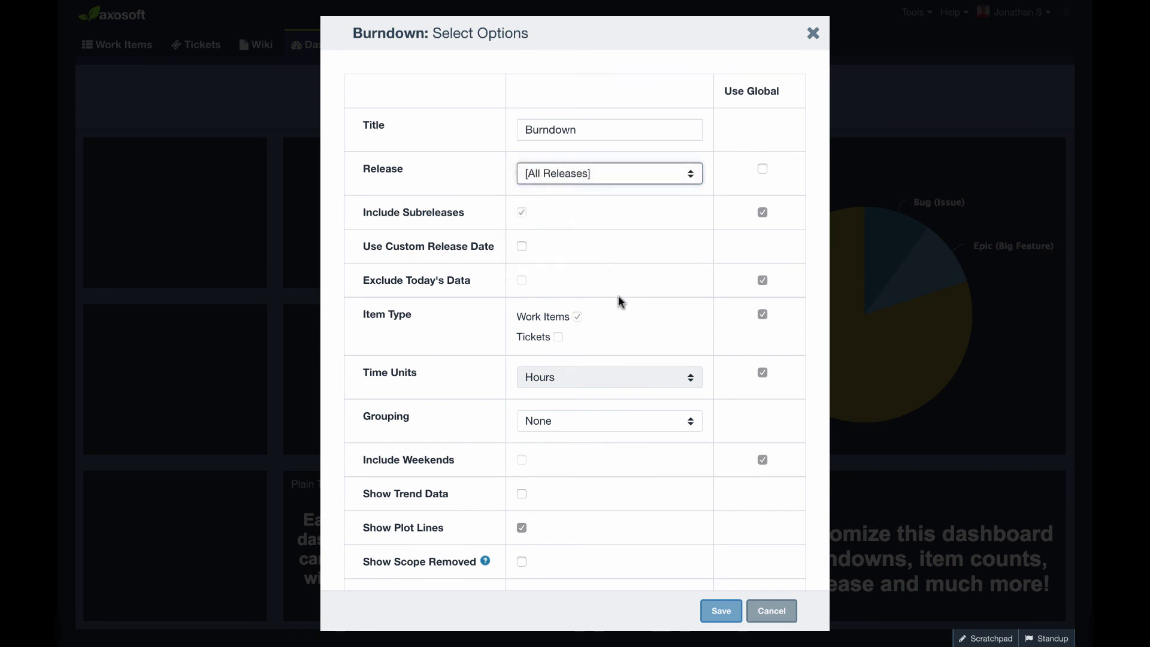
pyautogui.click(722, 611)
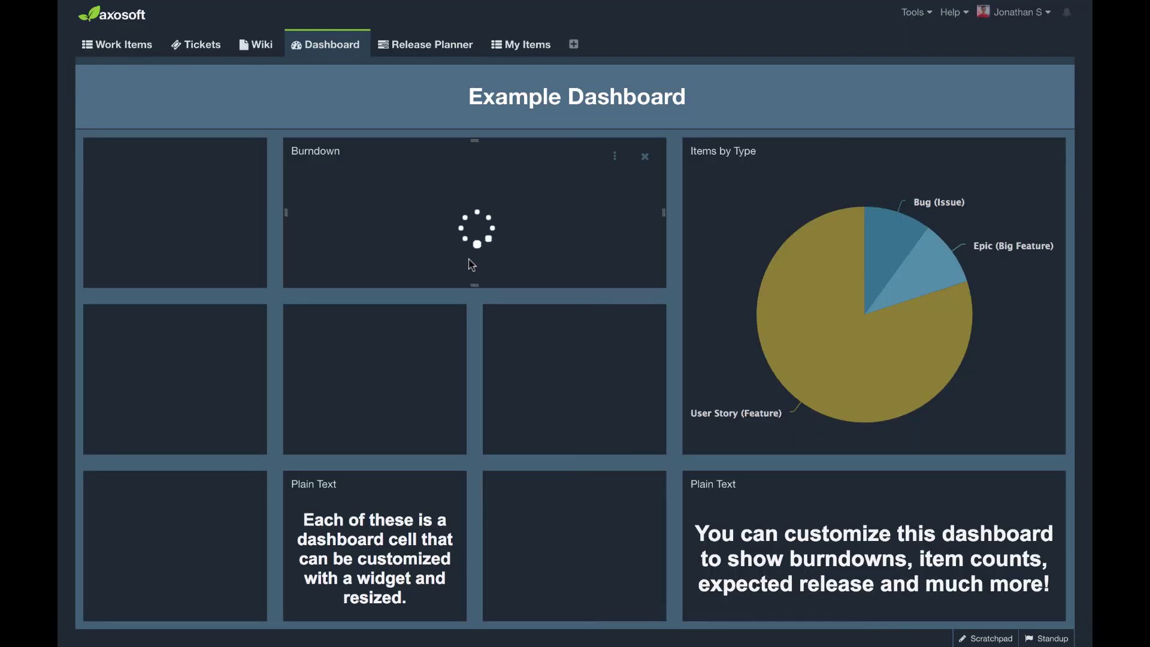
pyautogui.moveTo(477, 295); pyautogui.dragTo(476, 396)
pyautogui.moveTo(532, 146); pyautogui.dragTo(336, 146)
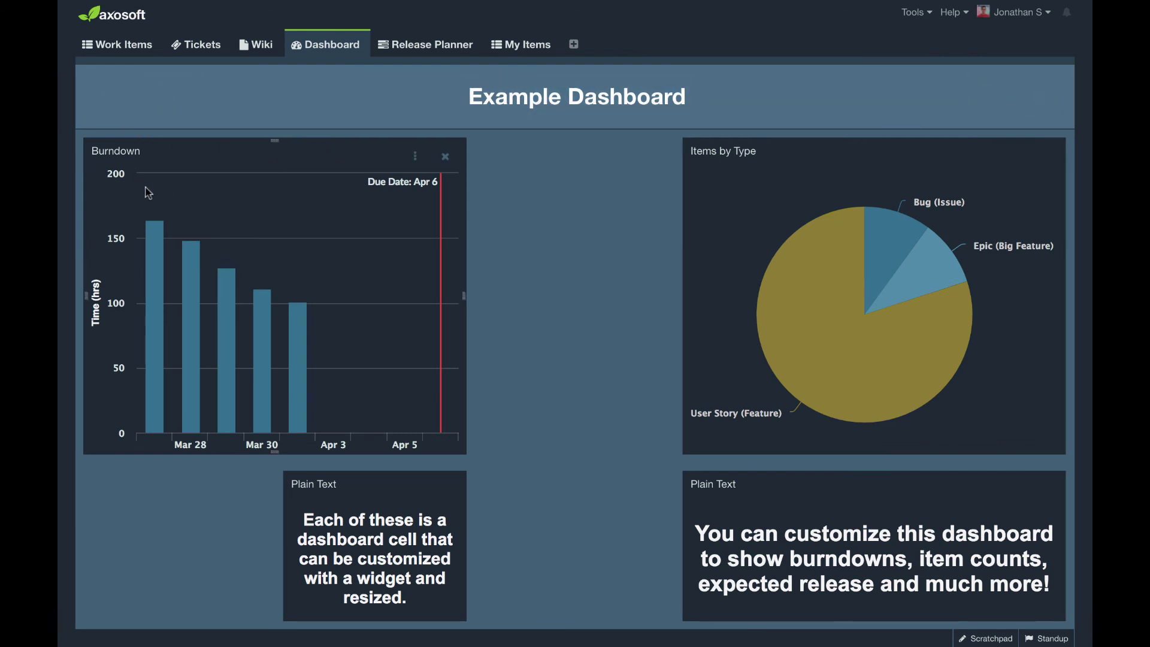
# Step: Add a Speedometer gadget for the V2.0 Sprint 1 release, two rows tall, between the Burndown and Items by Type gadgets
pyautogui.click(114, 114)
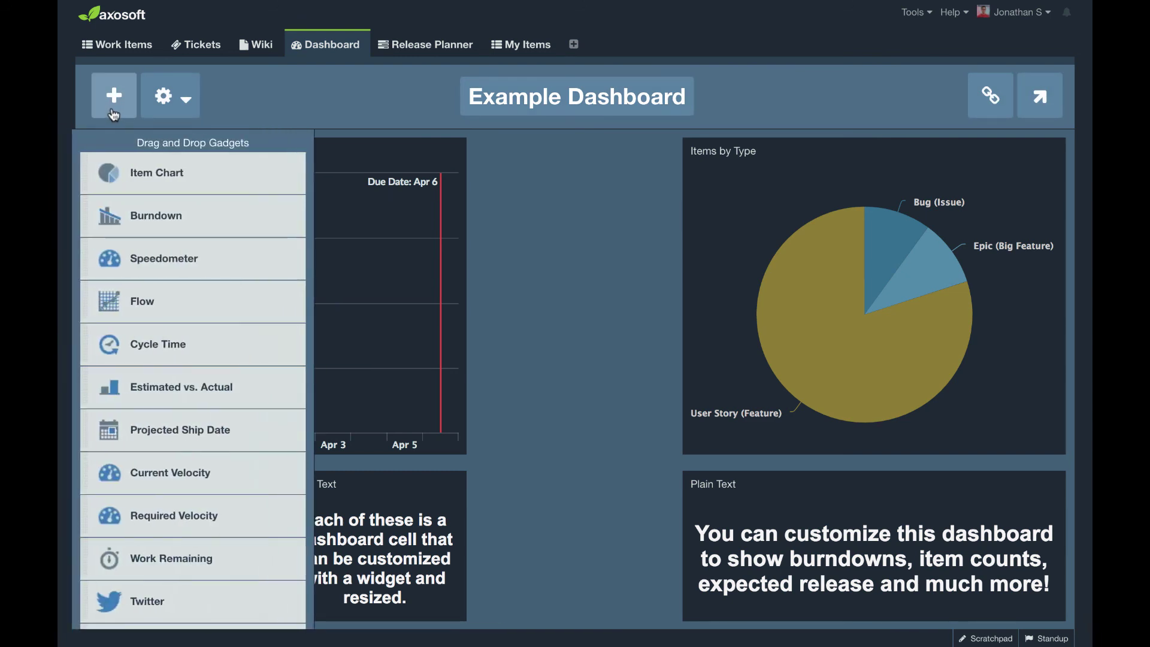
pyautogui.moveTo(125, 260); pyautogui.dragTo(510, 208)
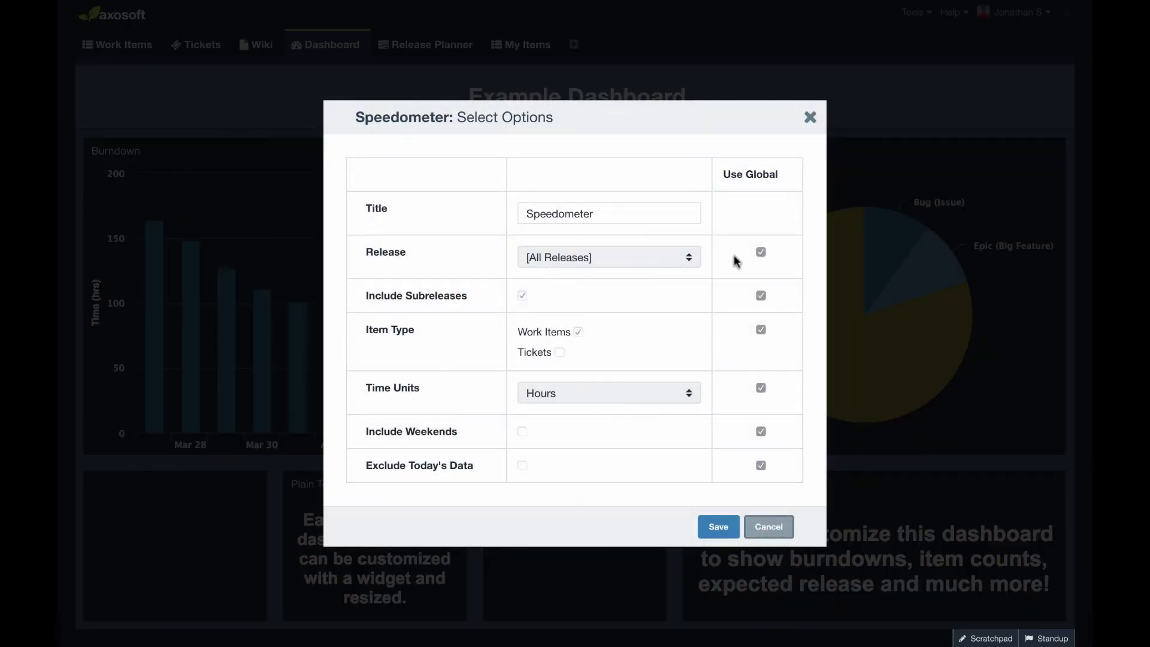
pyautogui.click(761, 252)
pyautogui.click(662, 260)
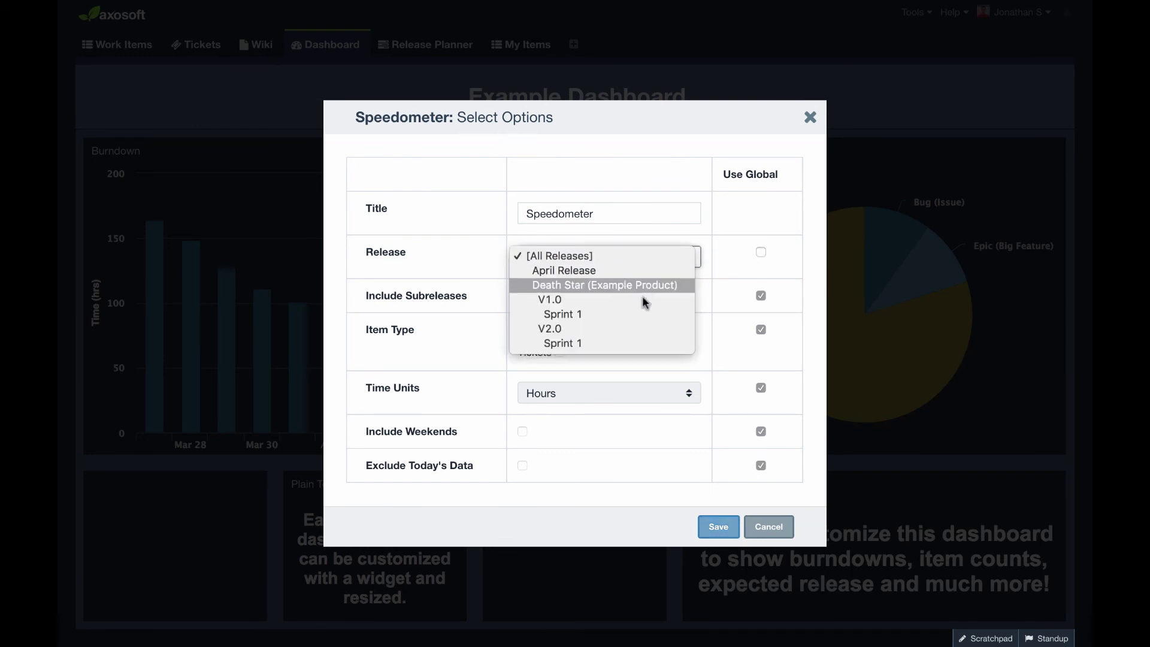
pyautogui.click(626, 344)
pyautogui.click(718, 527)
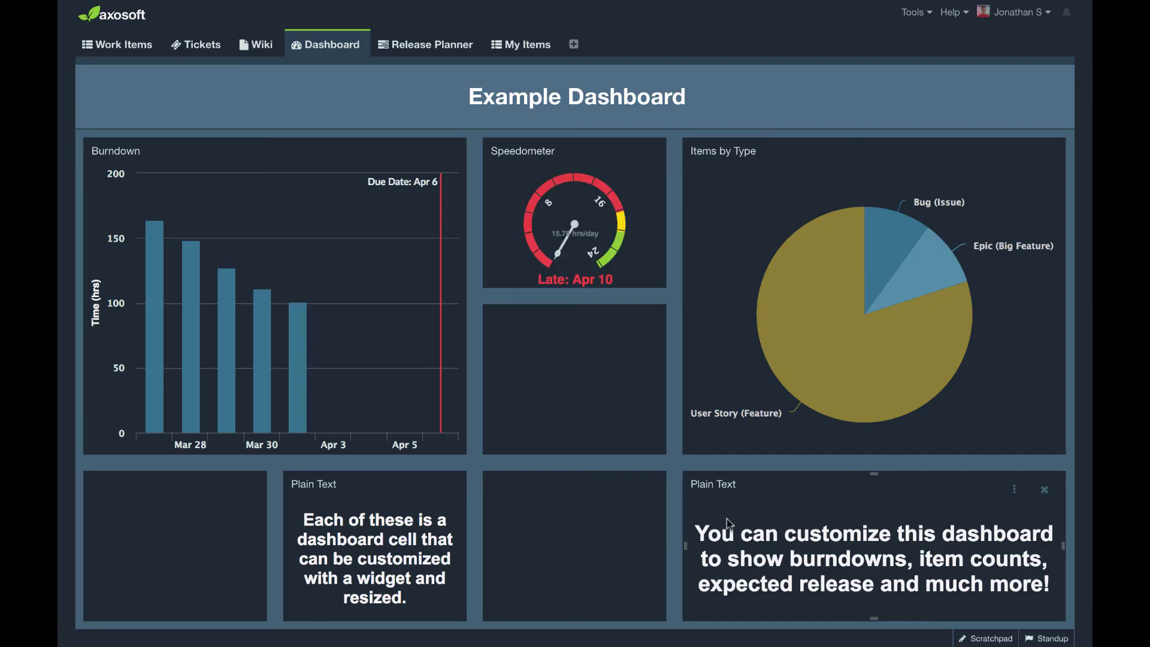
pyautogui.moveTo(578, 290); pyautogui.dragTo(580, 441)
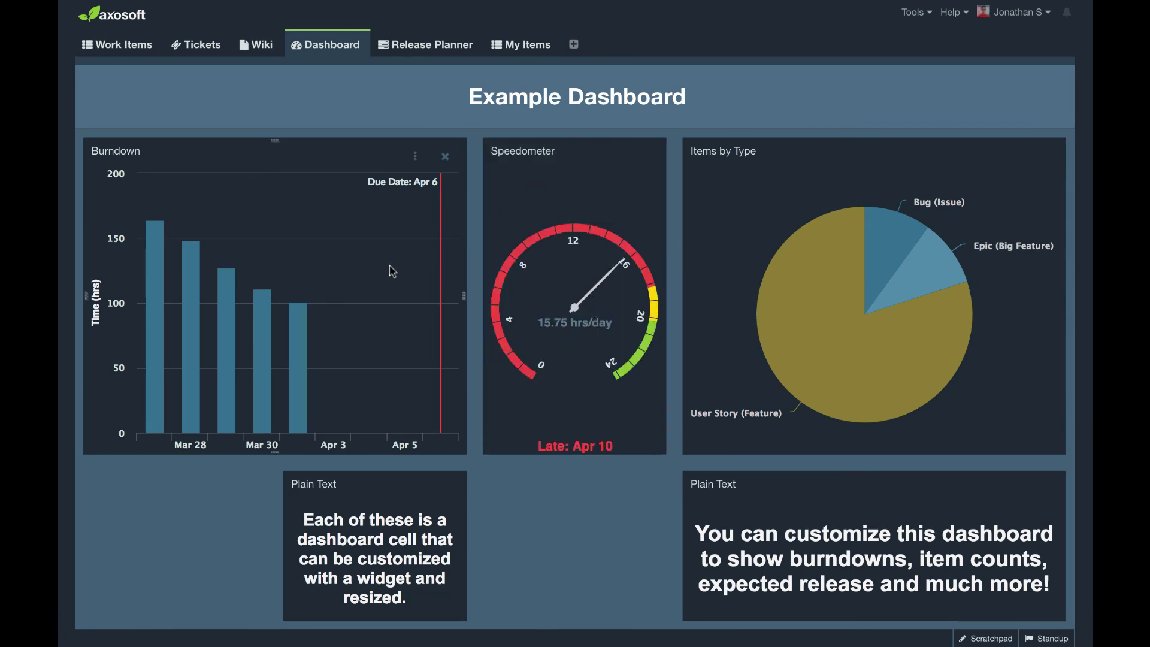
# Step: Delete both Plain Text gadgets from the dashboard
pyautogui.click(445, 490)
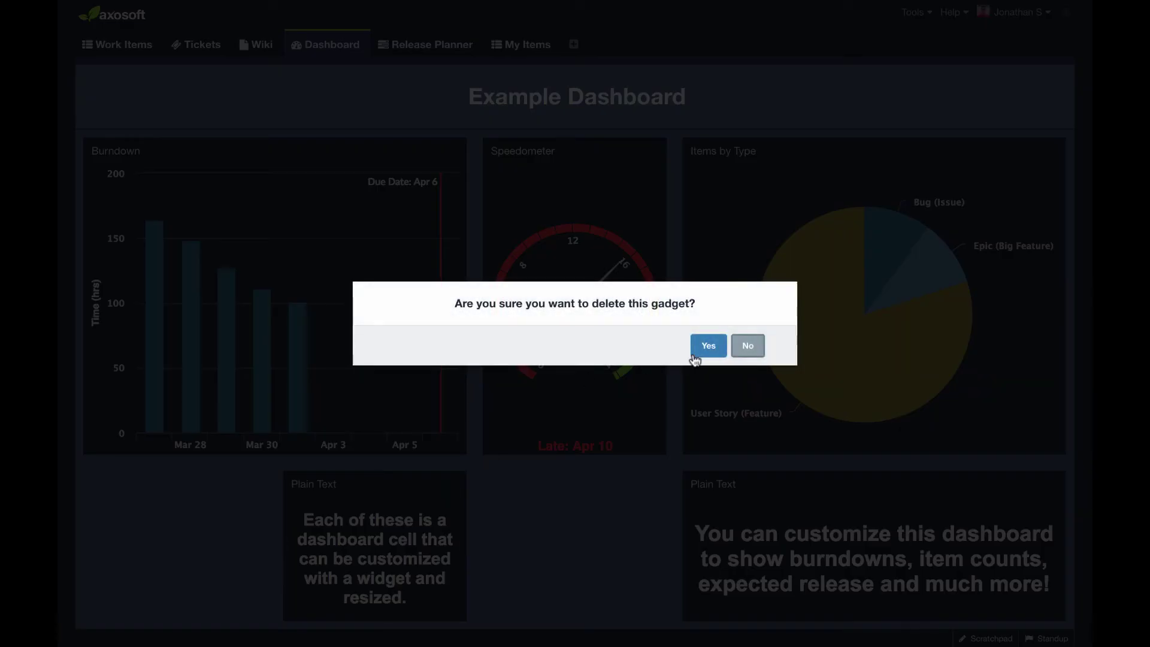
pyautogui.click(709, 348)
pyautogui.click(1049, 492)
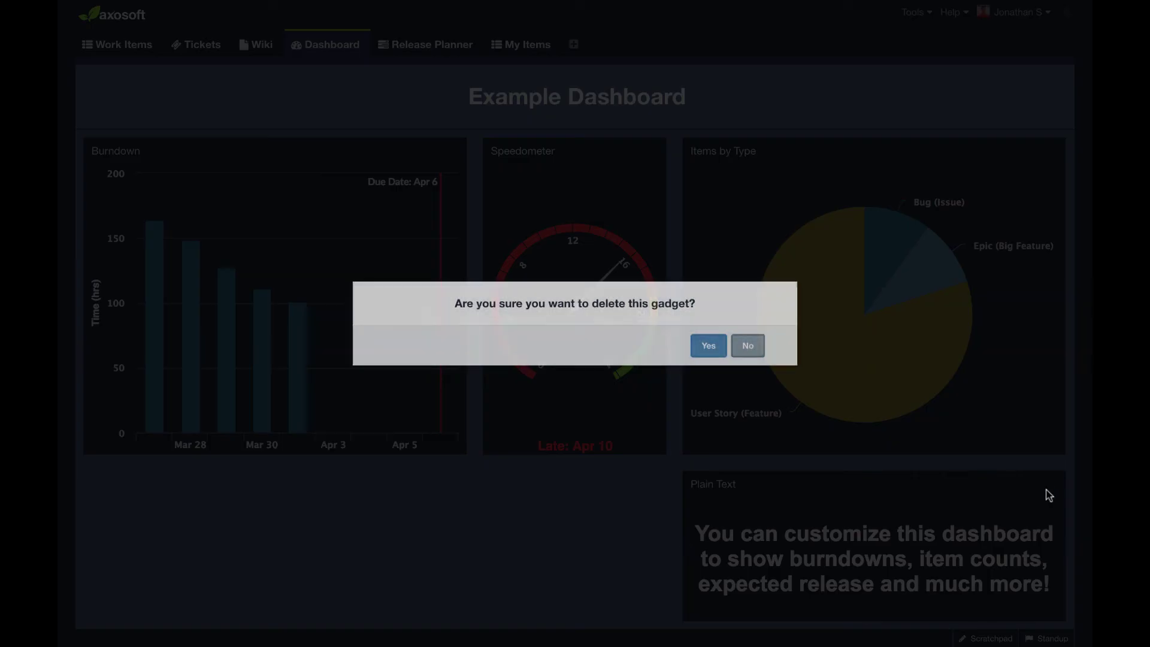
pyautogui.click(707, 346)
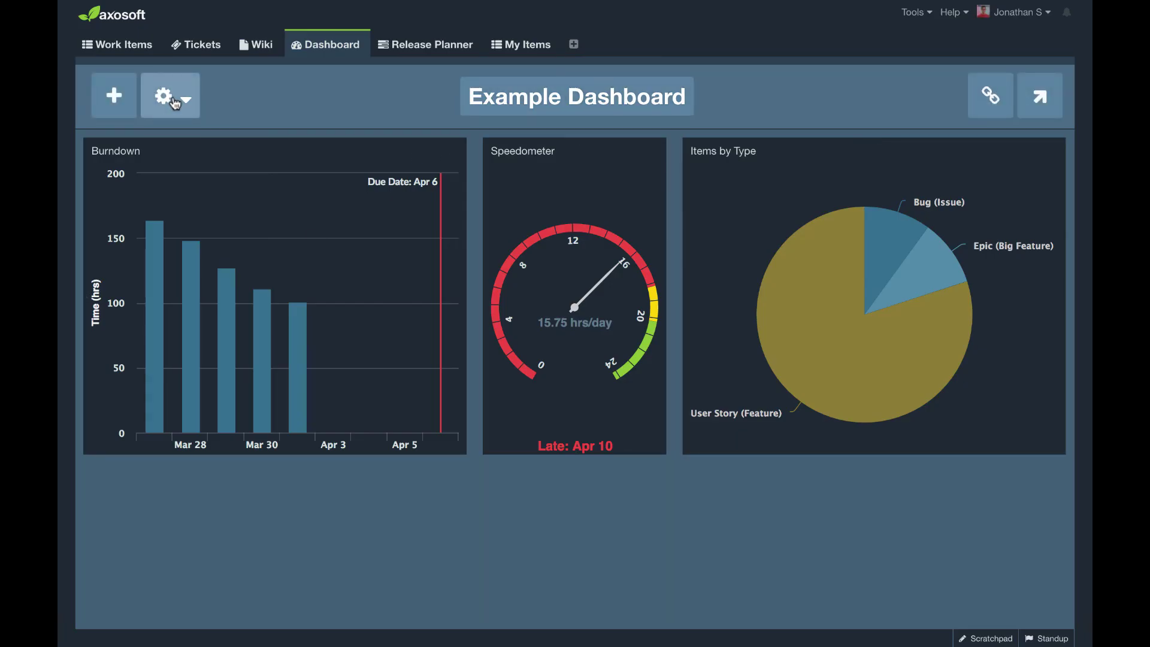
# Step: Set the Example Dashboard's global release to V2.0 Sprint 1 and save the dashboard
pyautogui.click(174, 103)
pyautogui.click(232, 130)
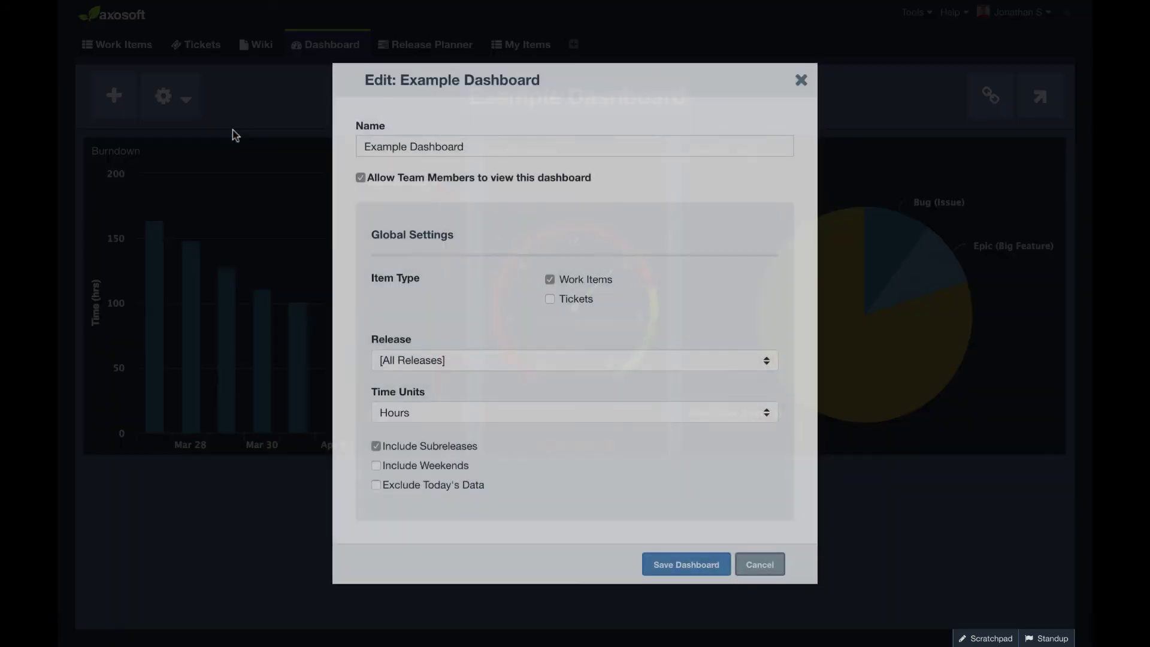
pyautogui.click(448, 362)
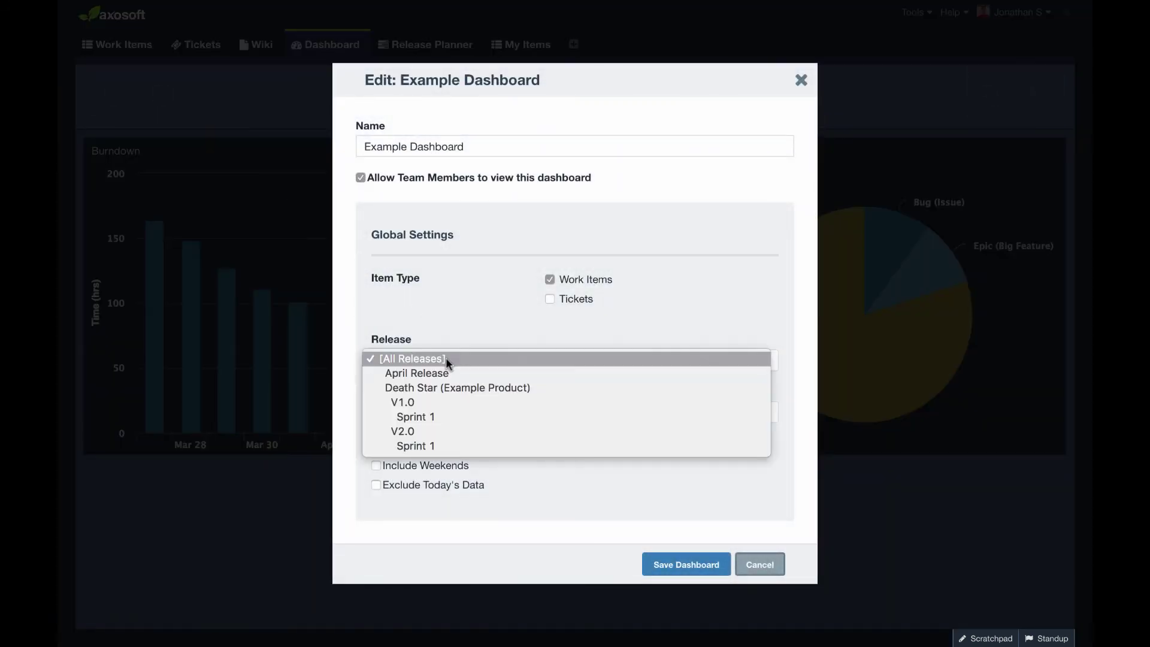
pyautogui.click(452, 447)
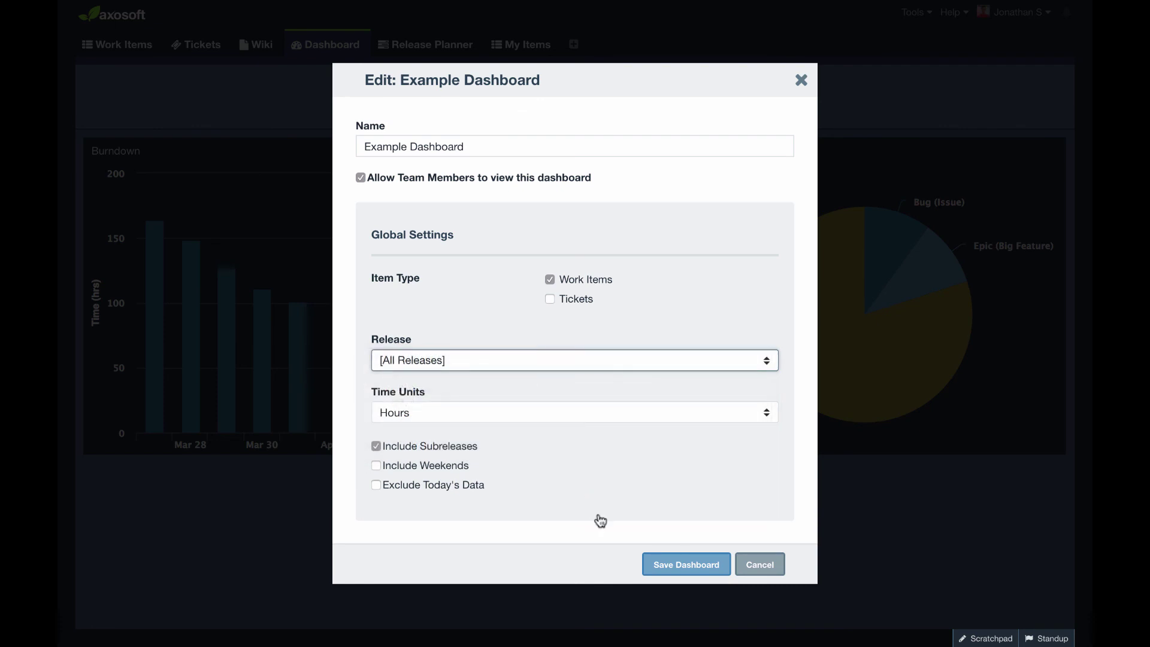
pyautogui.click(695, 567)
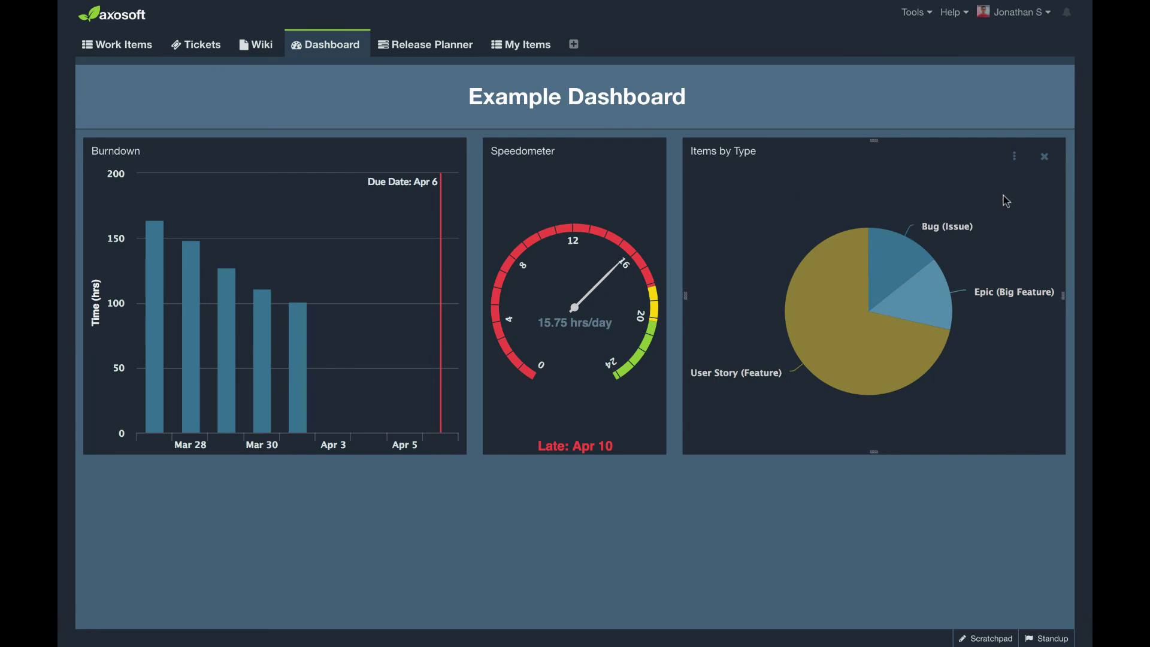
# Step: Drill into the User Story slice of the Items by Type chart and return to the work item type breakdown
pyautogui.click(1018, 157)
pyautogui.click(880, 345)
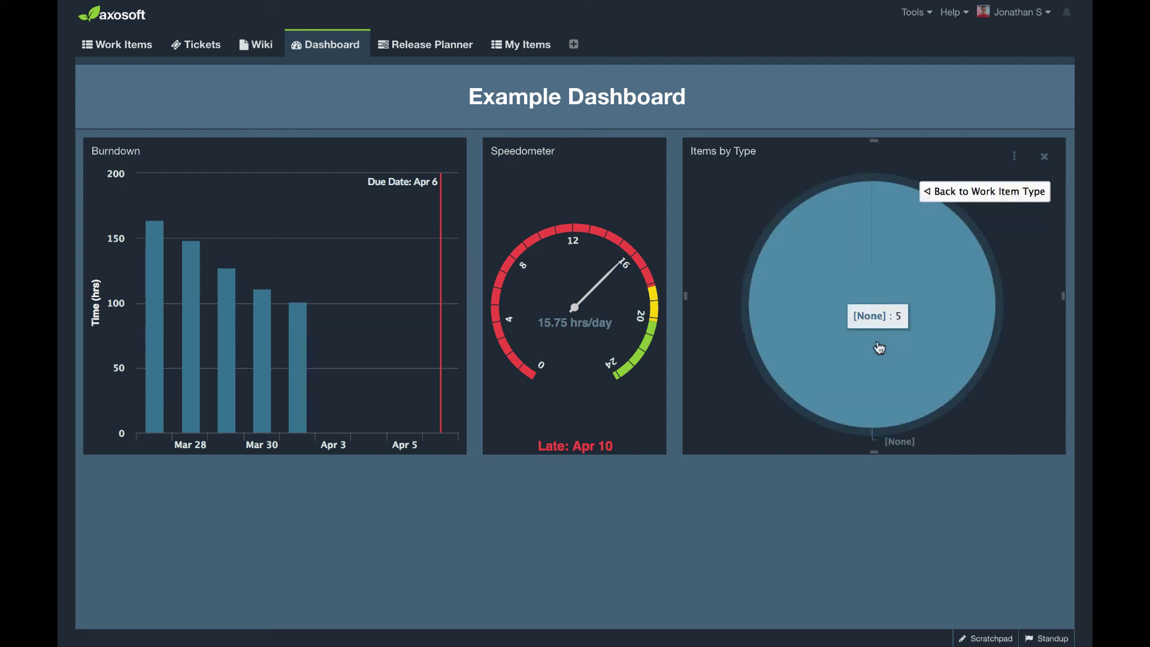
pyautogui.click(994, 195)
# Step: Edit the Items by Type gadget to group data by Assigned To with Workflow Step as the series, and save it
pyautogui.click(1014, 157)
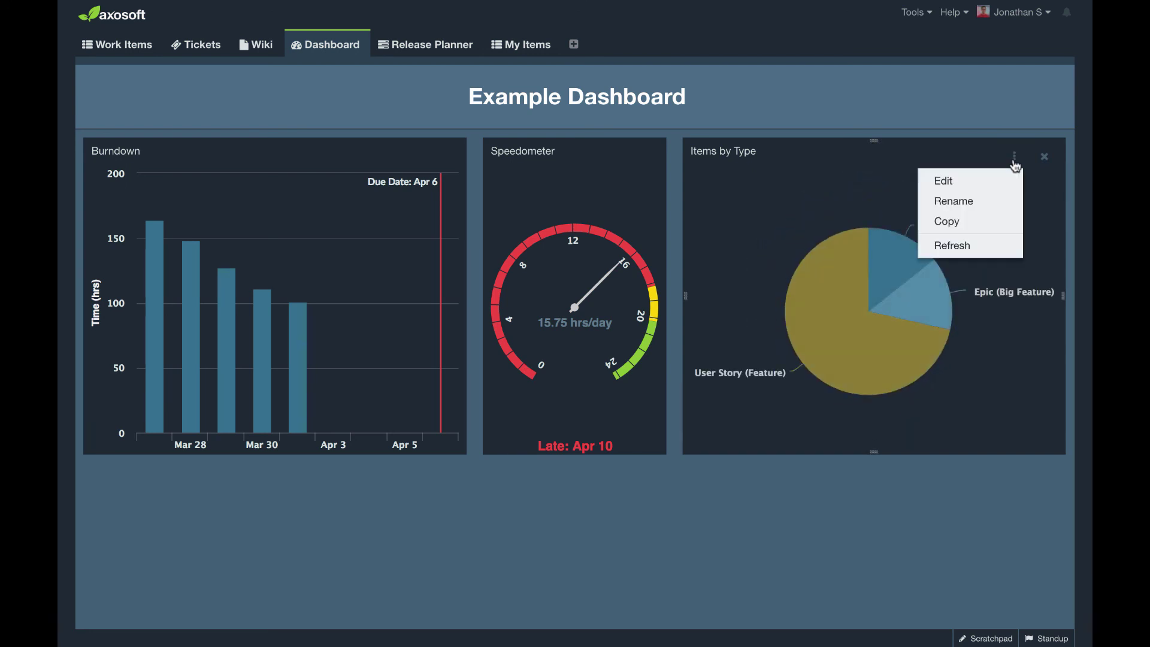
pyautogui.click(1006, 180)
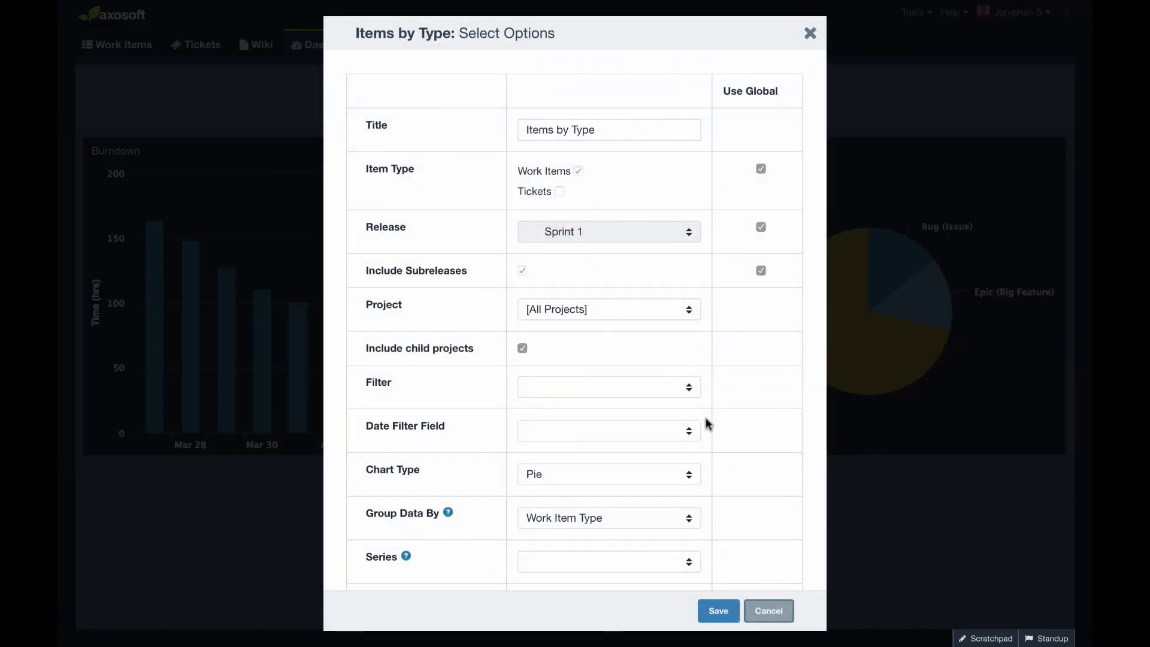
pyautogui.scroll(-2, 689, 463)
pyautogui.click(667, 390)
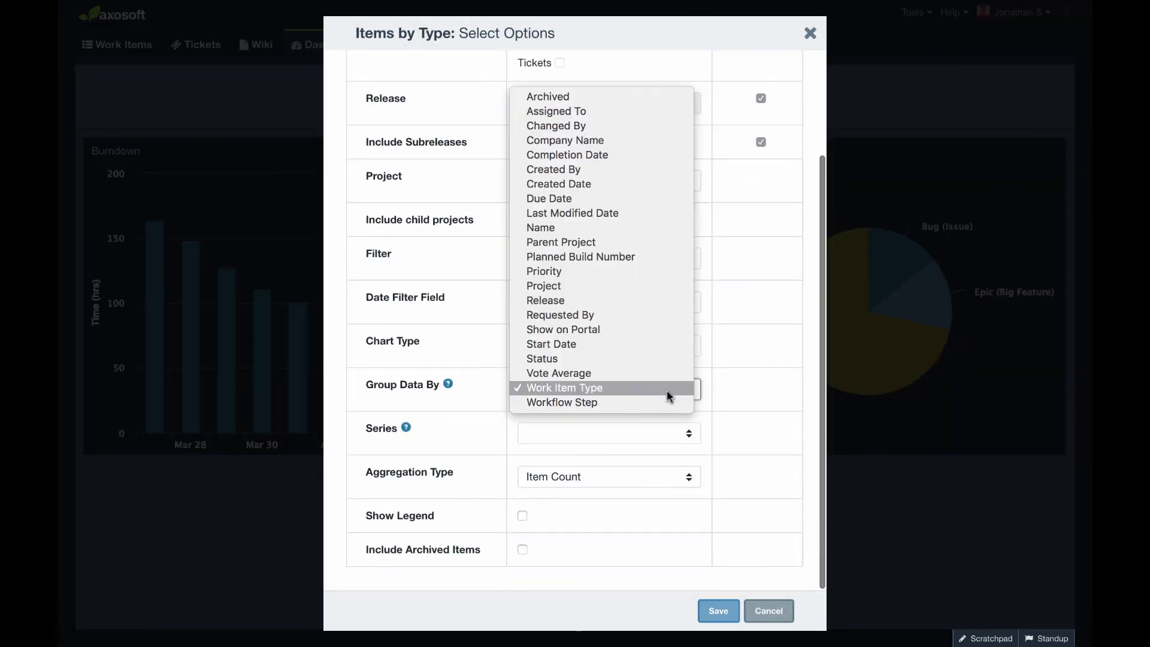
pyautogui.click(612, 109)
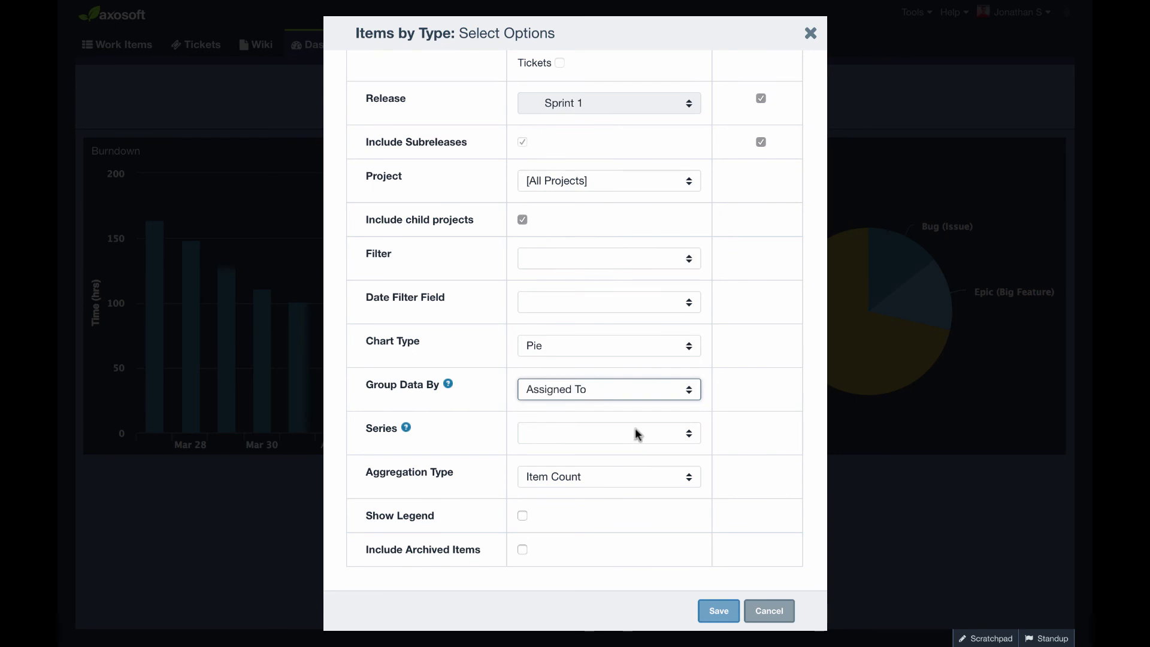
pyautogui.click(635, 429)
pyautogui.click(623, 630)
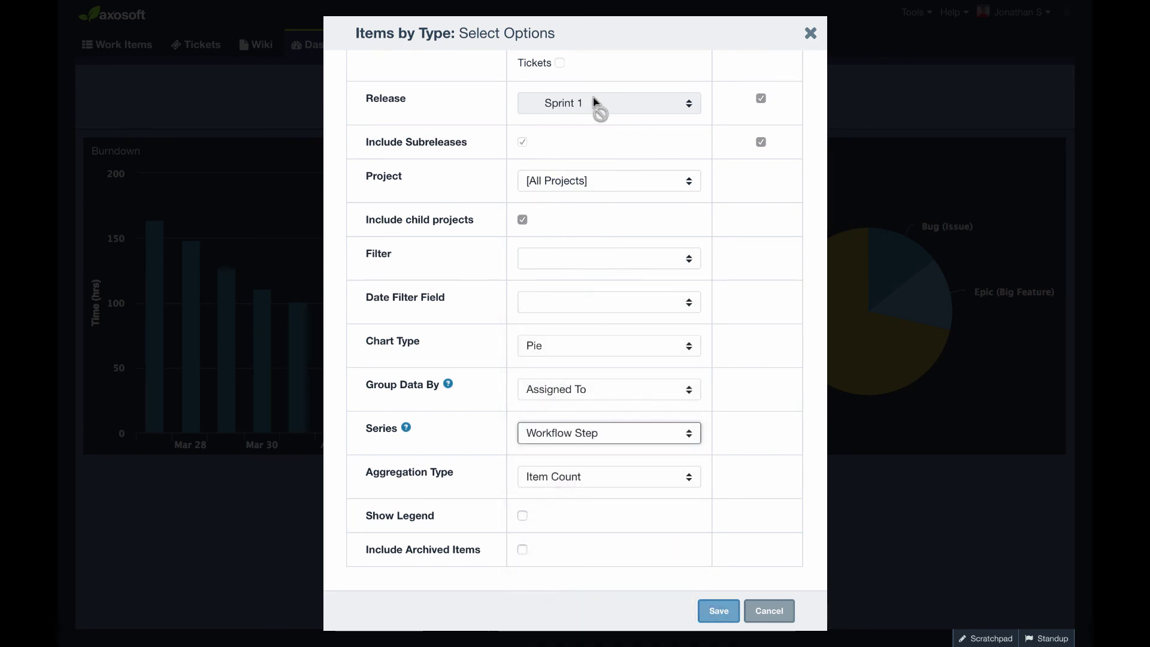
pyautogui.click(714, 612)
# Step: Drill into the largest assignee slice of the Items by Type pie to examine its workflow step breakdown
pyautogui.moveTo(911, 347)
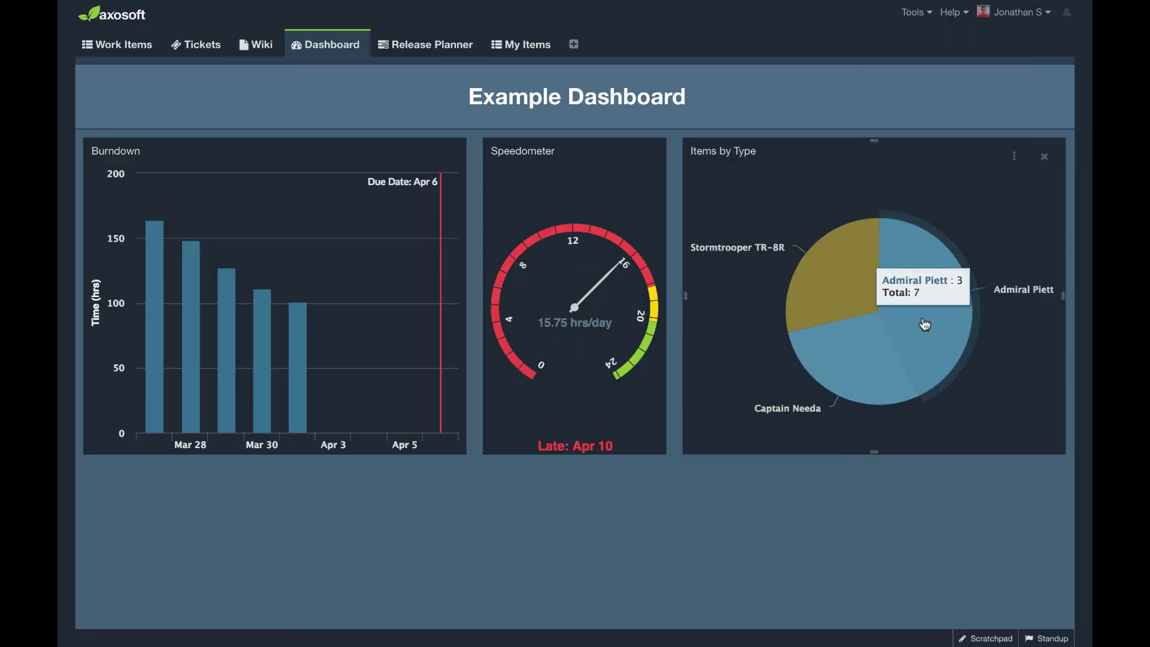
pyautogui.click(926, 325)
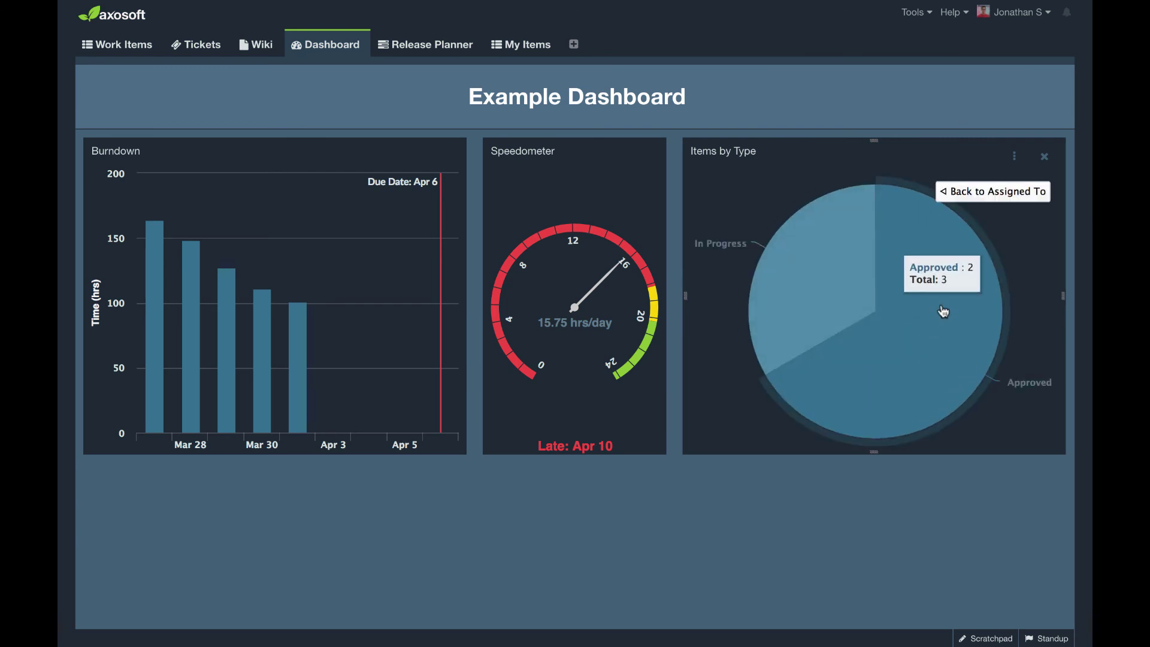
pyautogui.moveTo(811, 278)
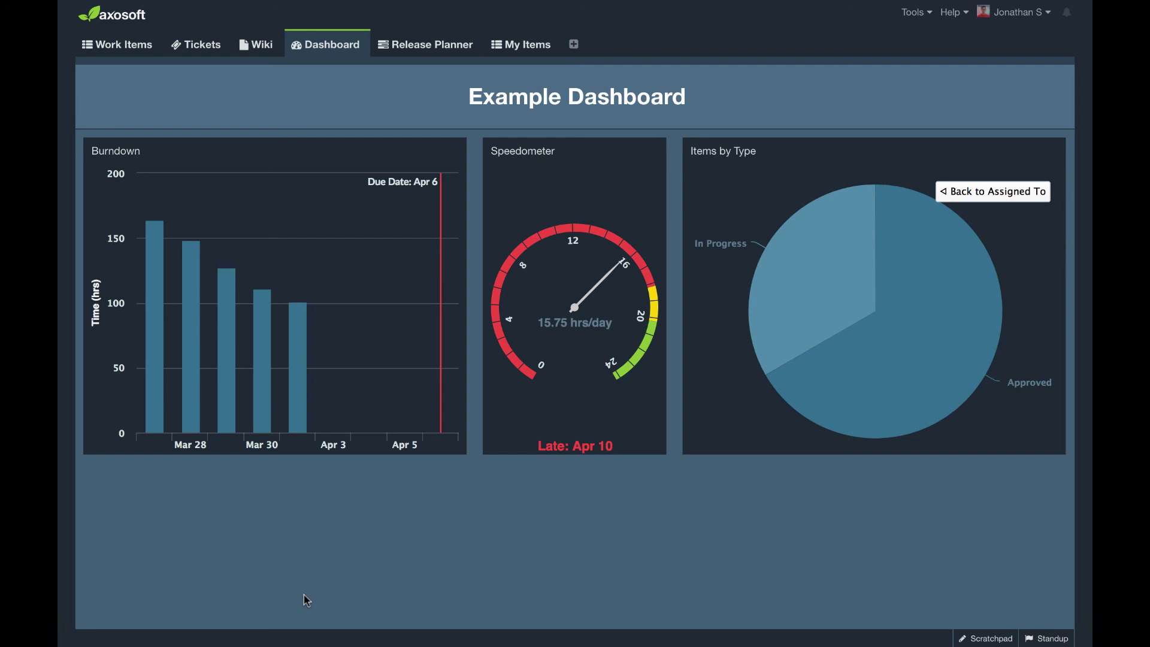
# Step: Open the work items for V2.0 Sprint 1 and switch them from List View to Card View
pyautogui.click(113, 53)
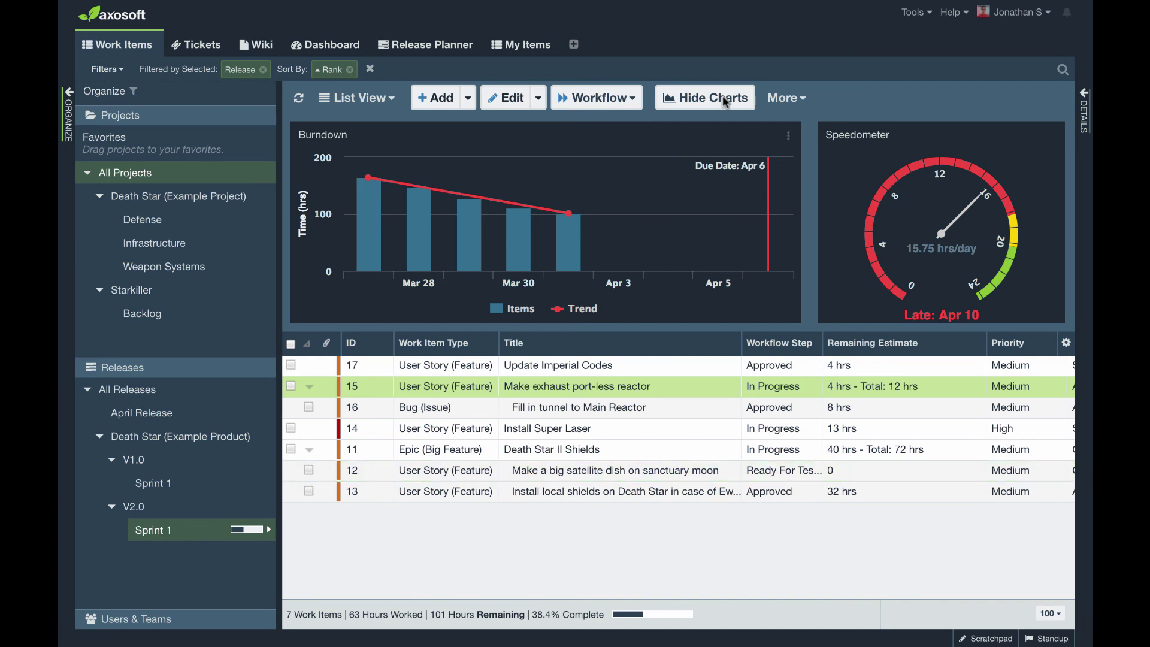
pyautogui.click(356, 98)
pyautogui.click(358, 143)
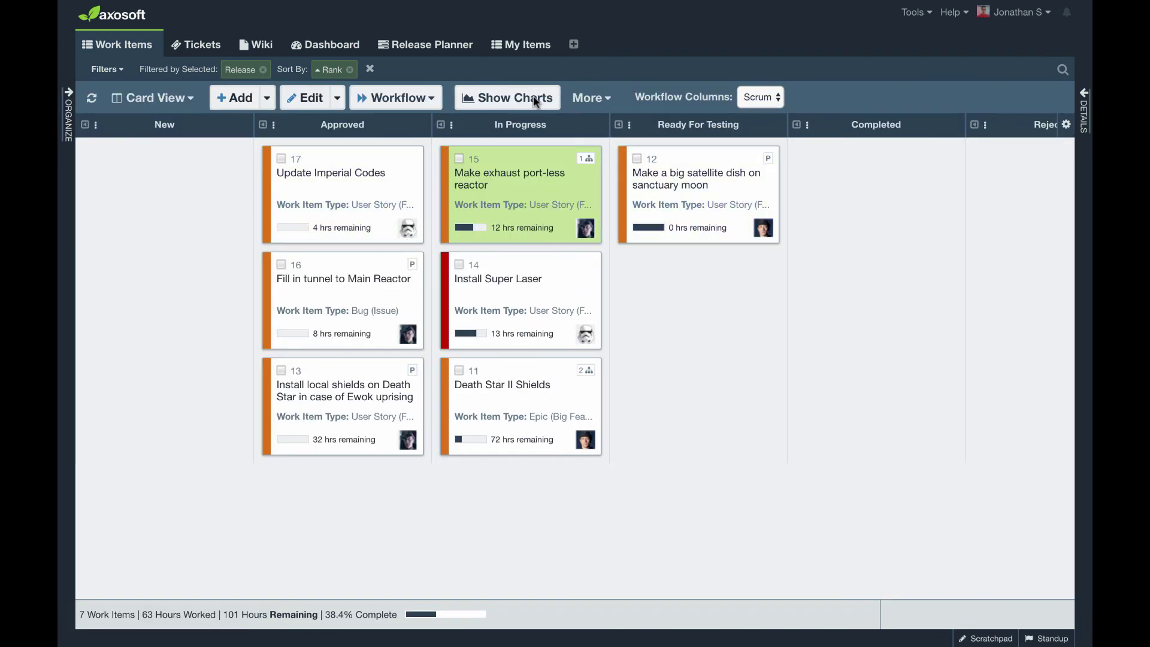
# Step: Open a new work log for work item 15, Make exhaust port-less reactor, and dismiss it without saving
pyautogui.hotkey('ctrl', 'l')
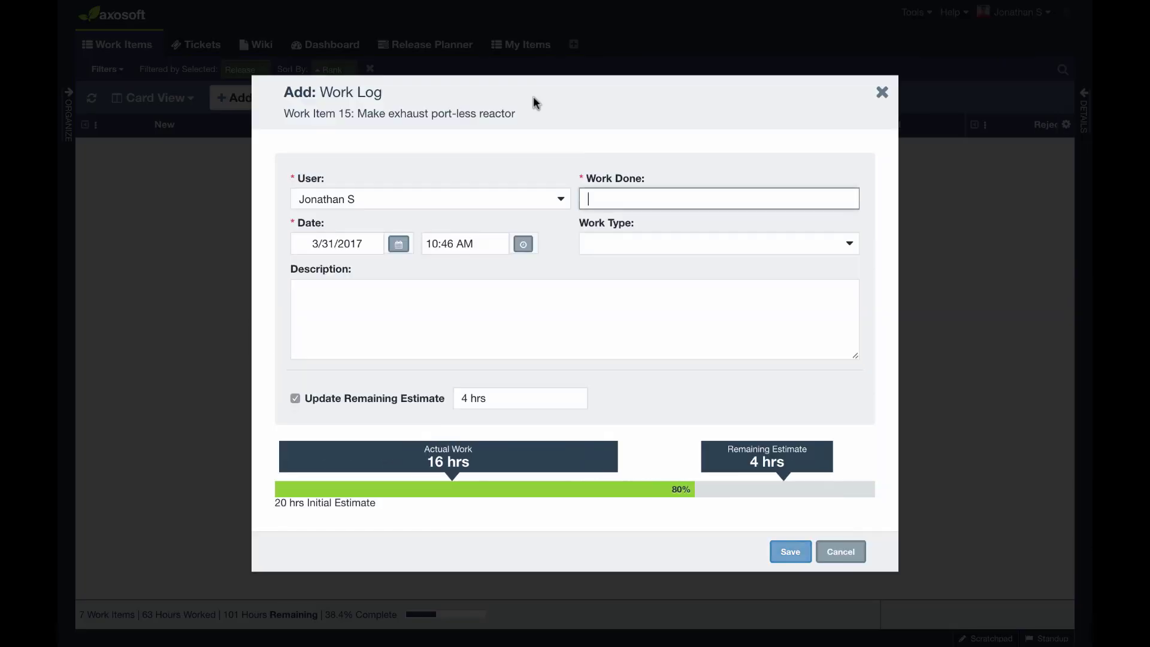
pyautogui.press('Escape')
pyautogui.click(535, 102)
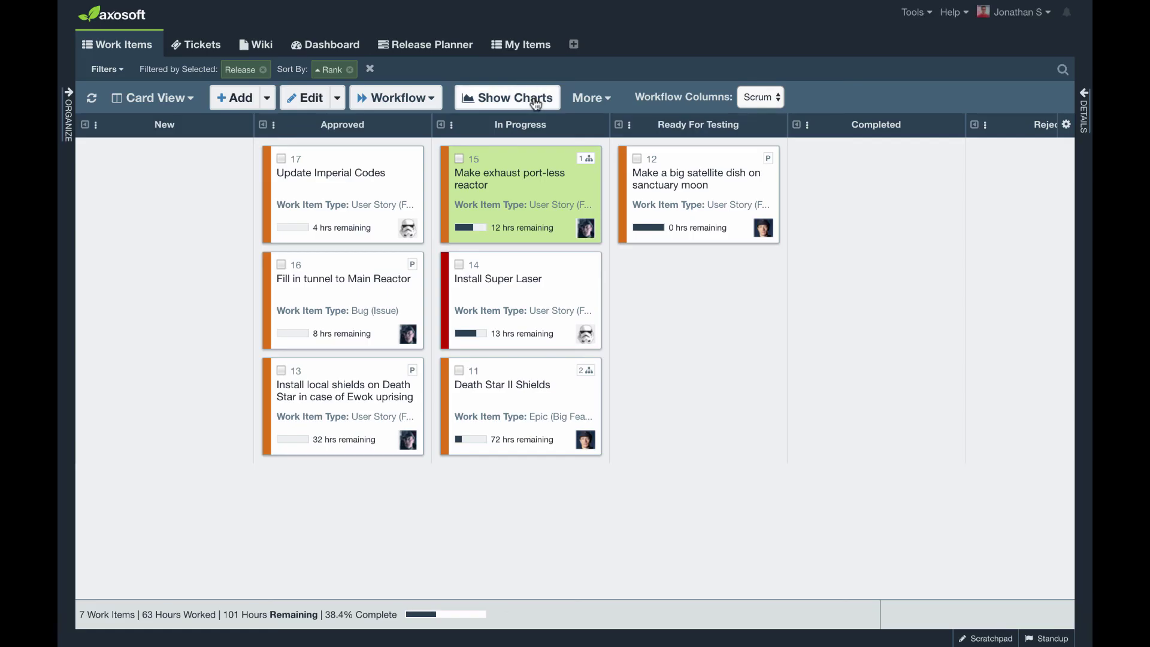